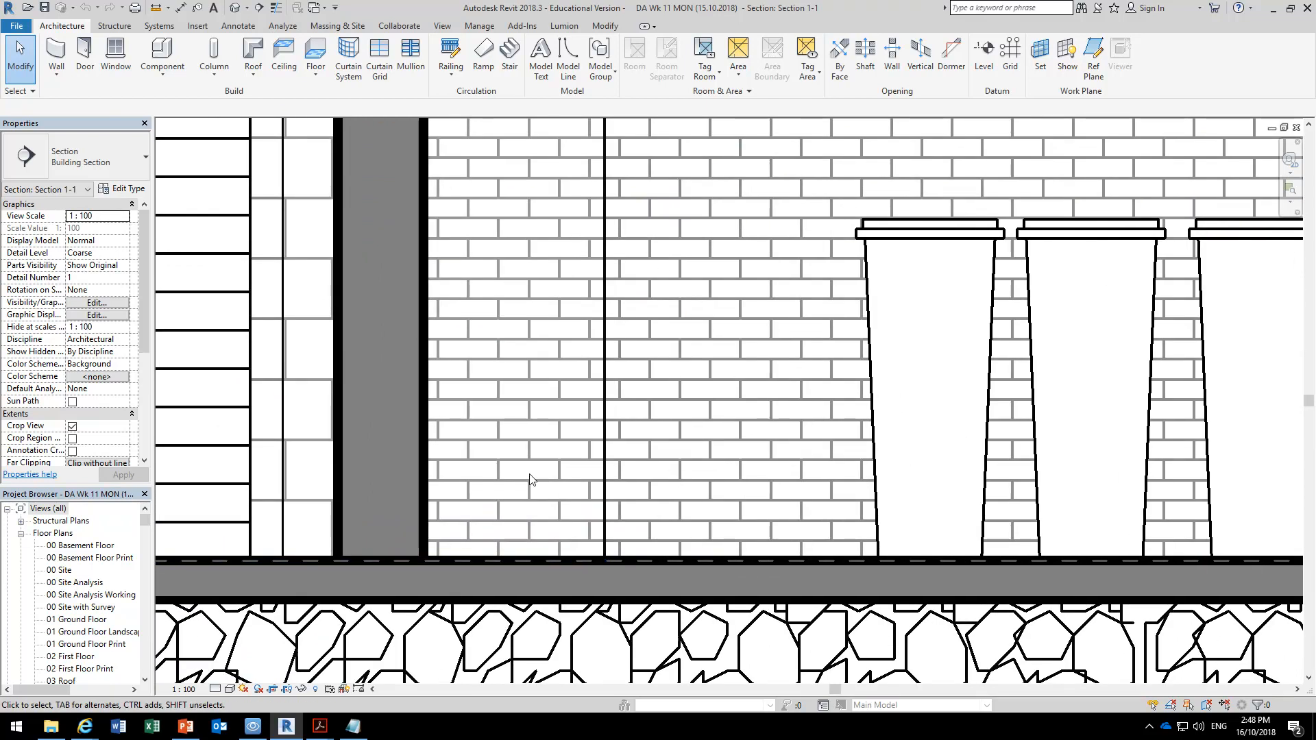
scroll(532, 479, "up", 2)
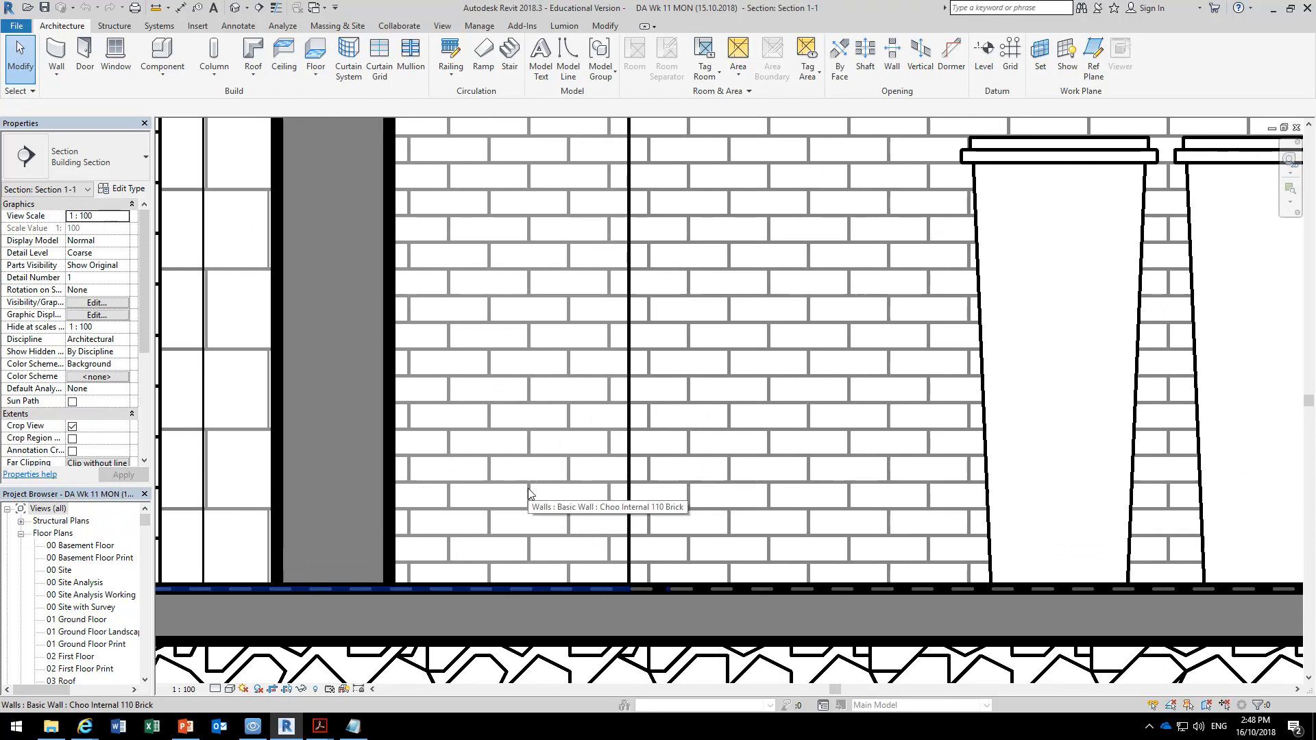
Measure the horizontal length of one brick in the internal brick wall's surface pattern in the section view.
left_click(156, 8)
scroll(480, 473, "up", 3)
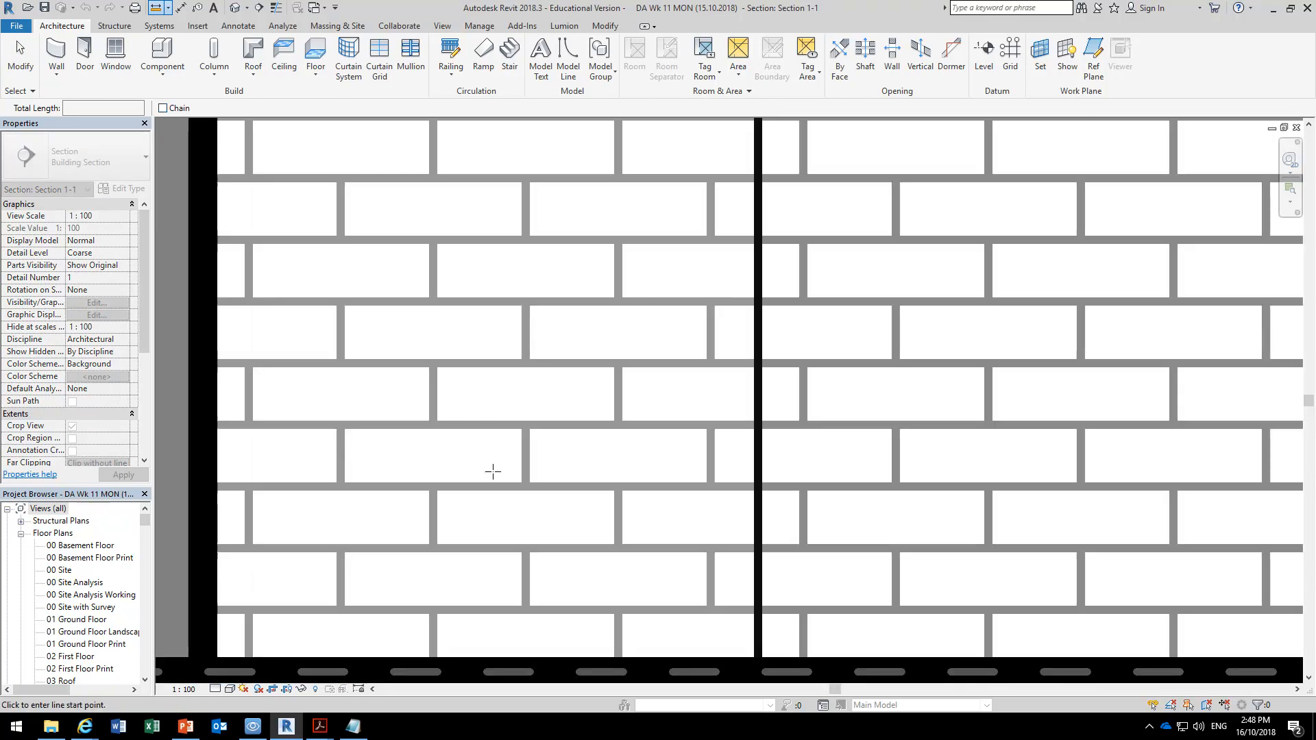
left_click(525, 486)
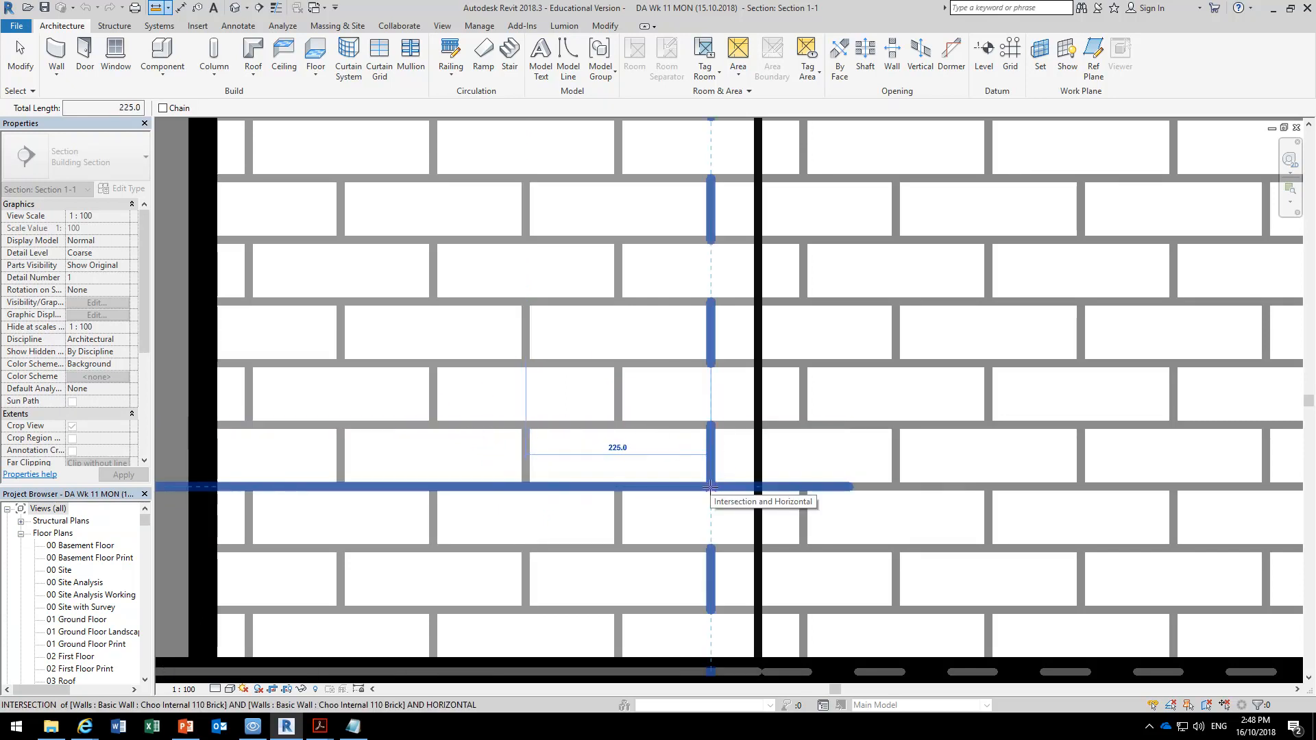
key("Escape")
key("Escape")
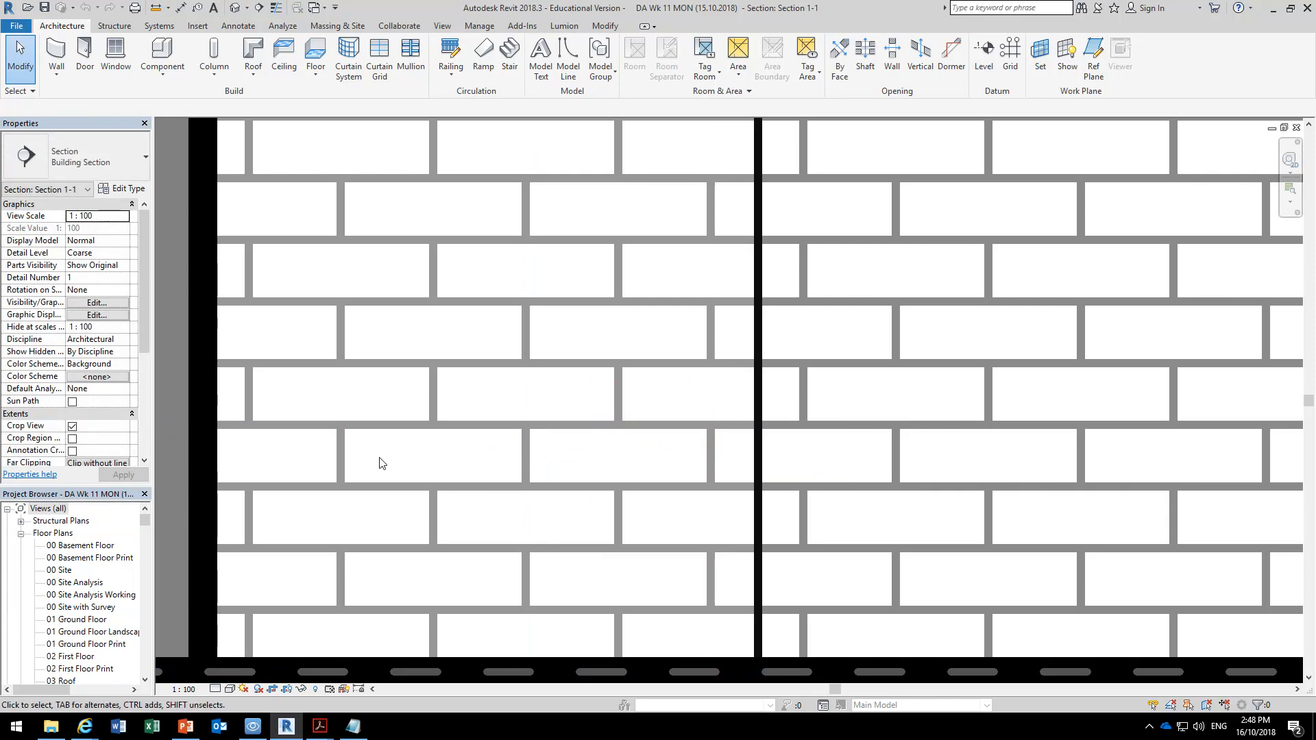
Switch to the Brikmakers Coursing Charts PDF, examine the Standard Size Brick dimensions and heights, and return to the Revit section.
mouse_move(319, 725)
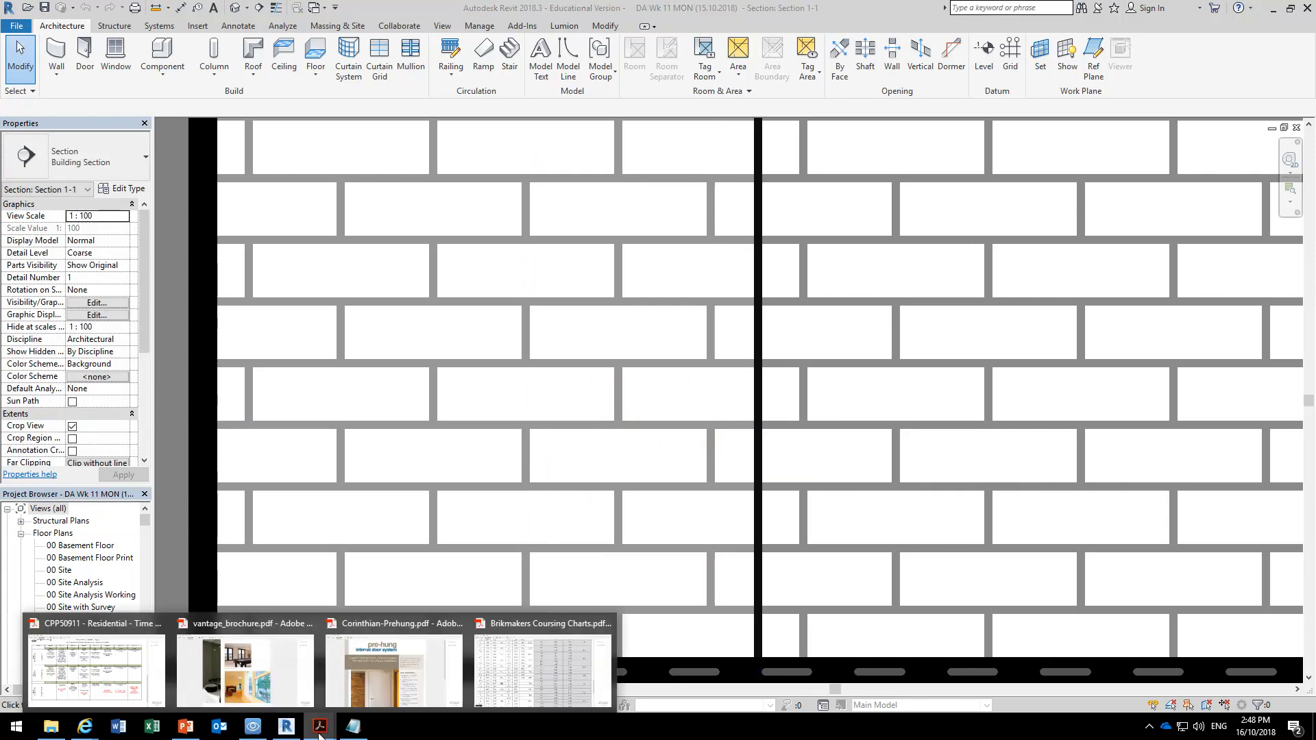
left_click(540, 655)
scroll(241, 333, "up", 8)
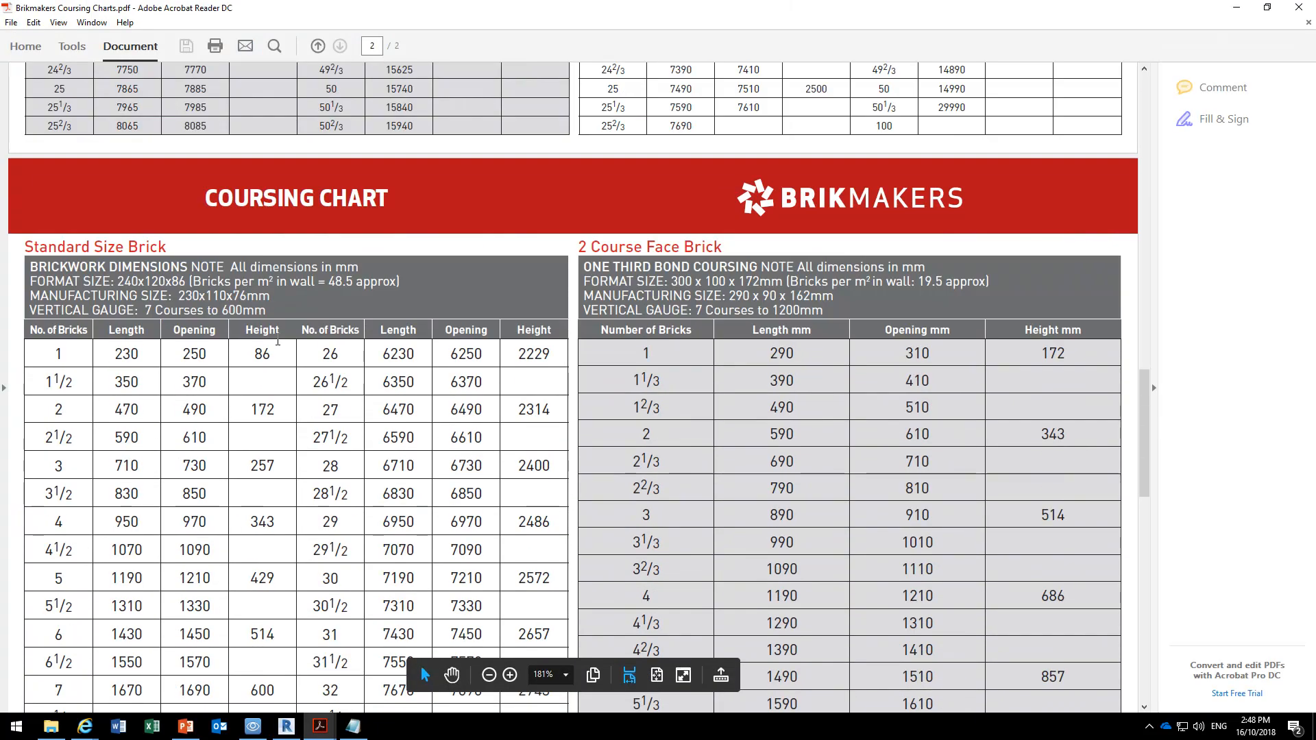
scroll(241, 333, "down", 2)
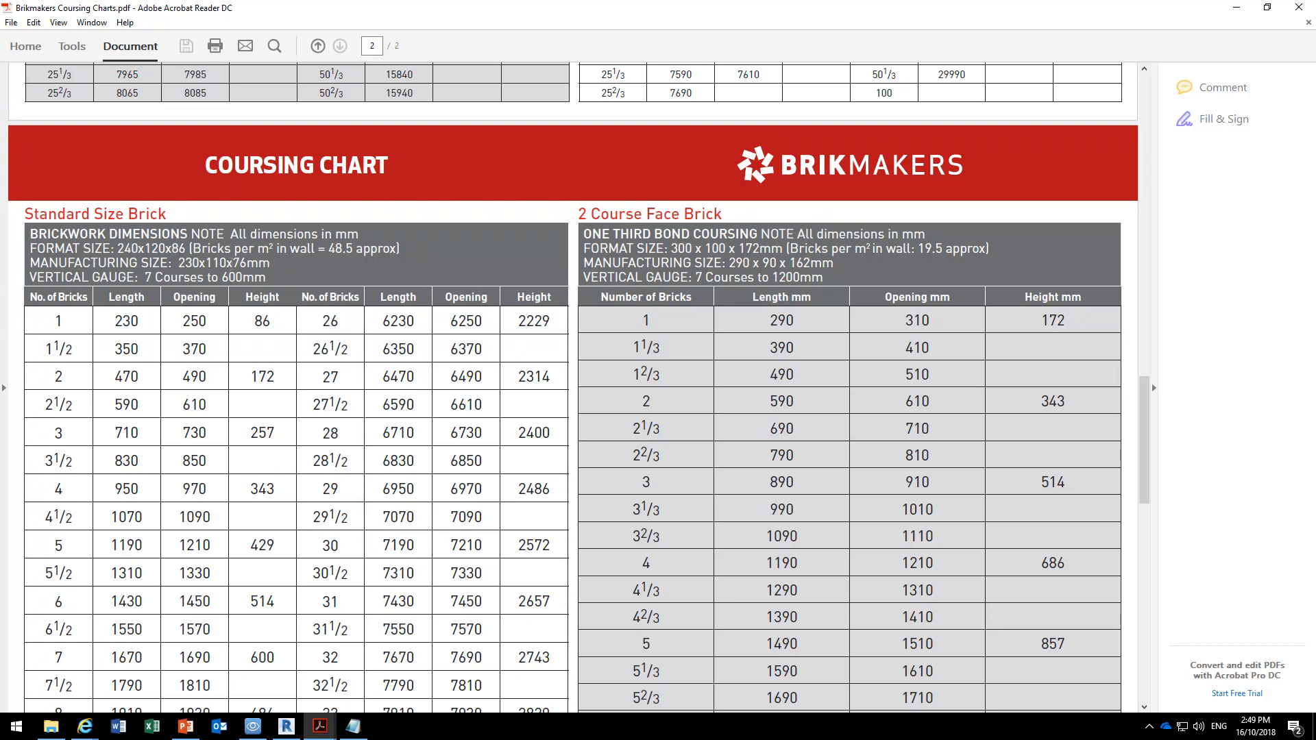
left_click(257, 321)
scroll(251, 339, "down", 5)
scroll(263, 324, "up", 3)
left_click(1234, 9)
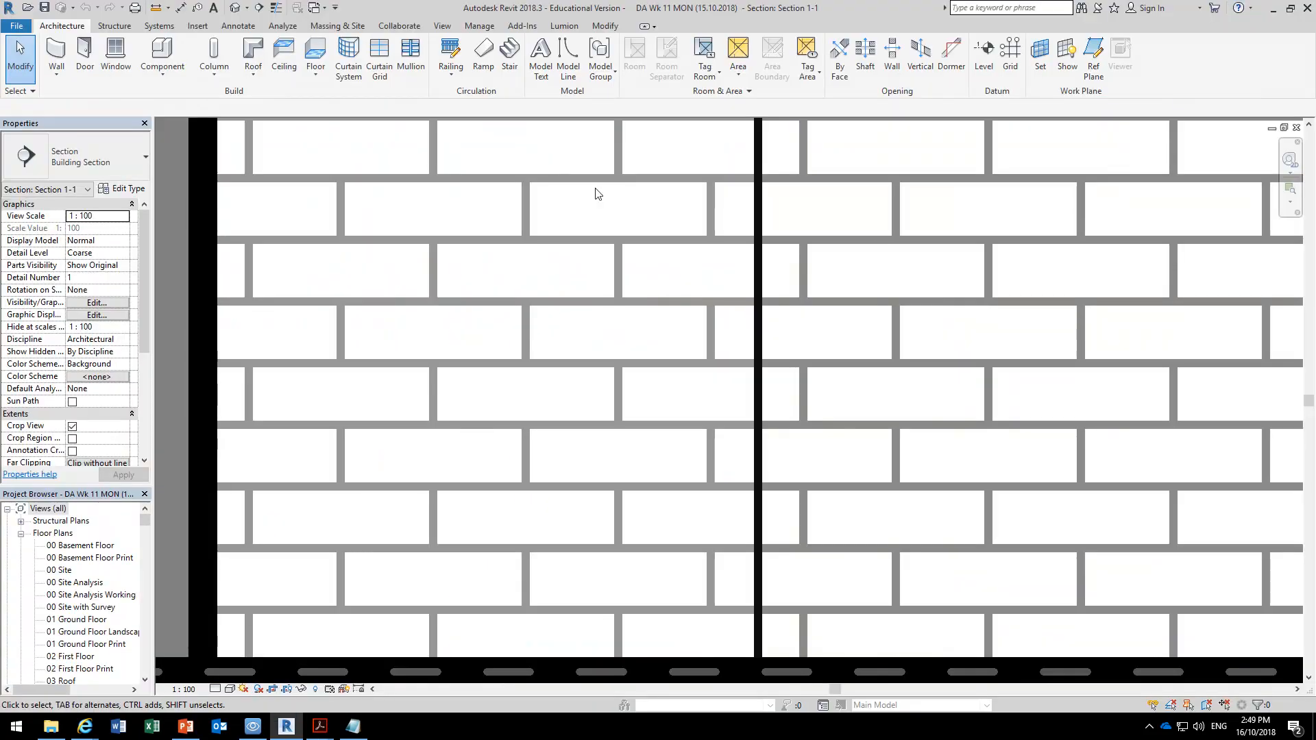
Open the structure layer's material for editing in the Choo Internal 110 Brick wall type's assembly.
left_click(492, 363)
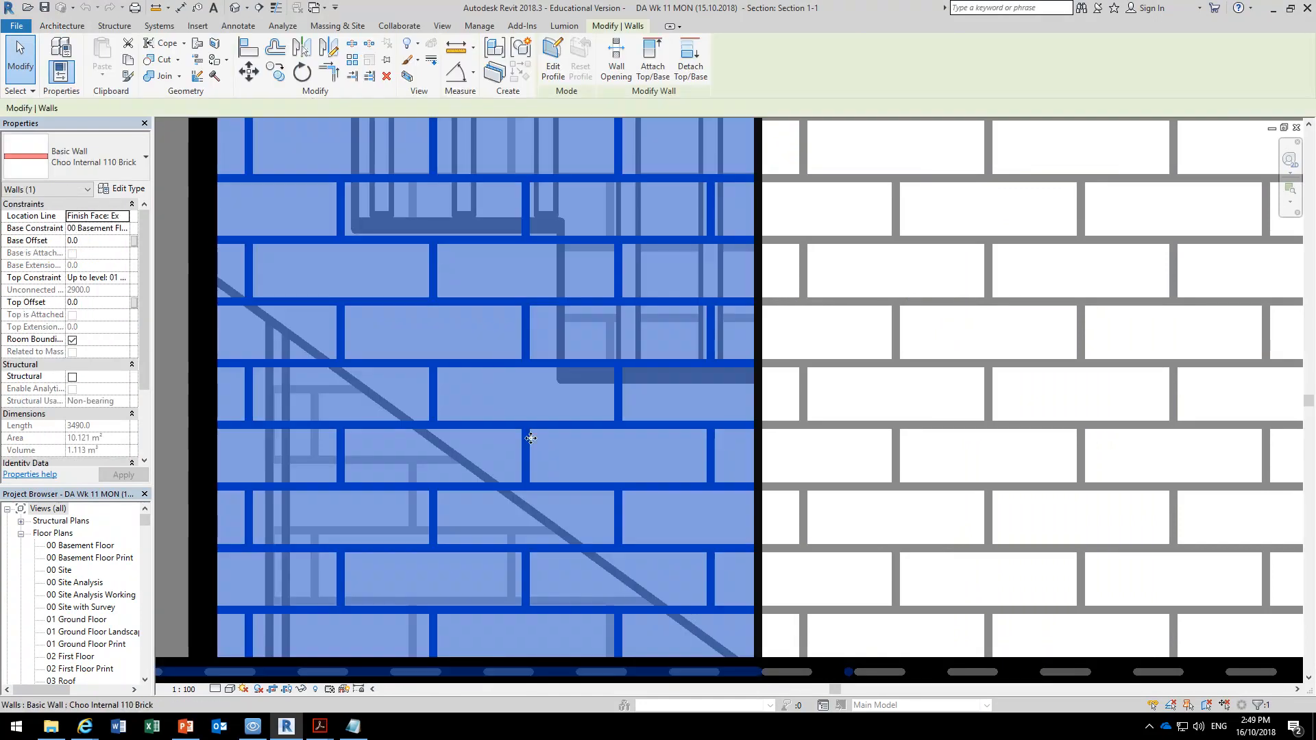
left_click(121, 189)
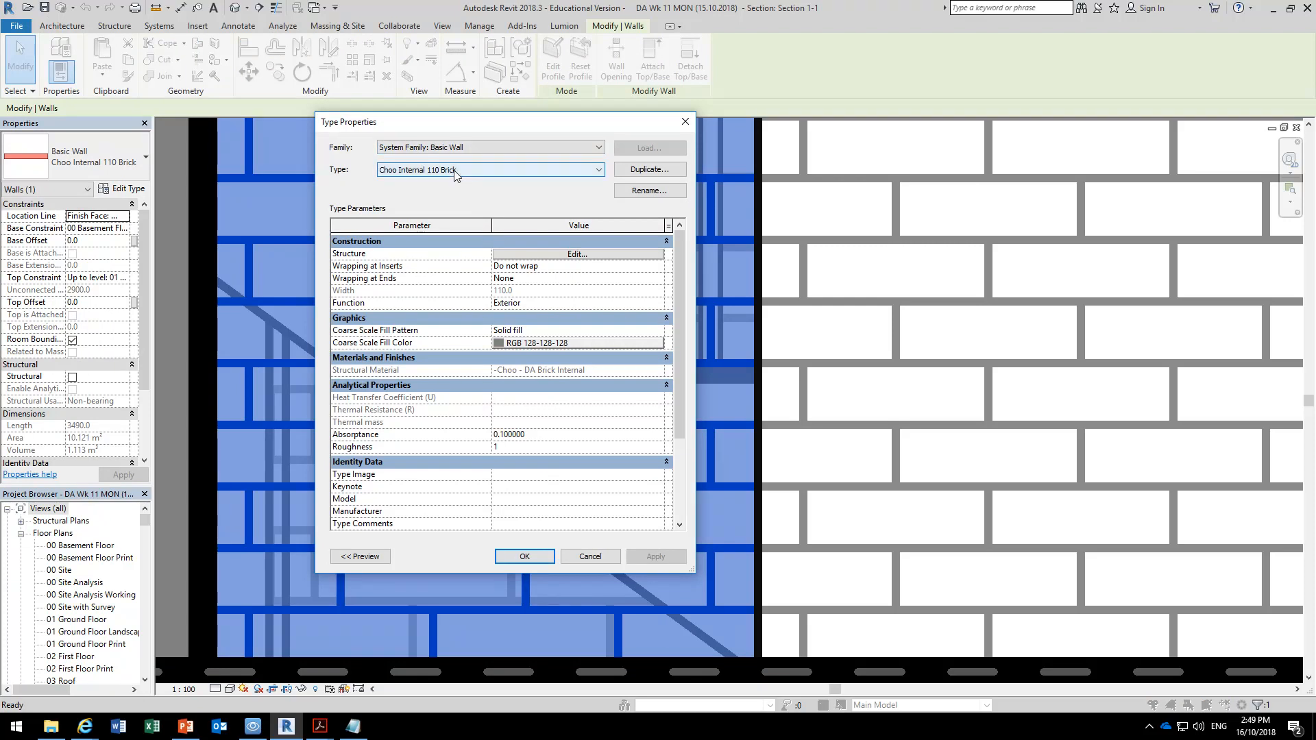
left_click(556, 255)
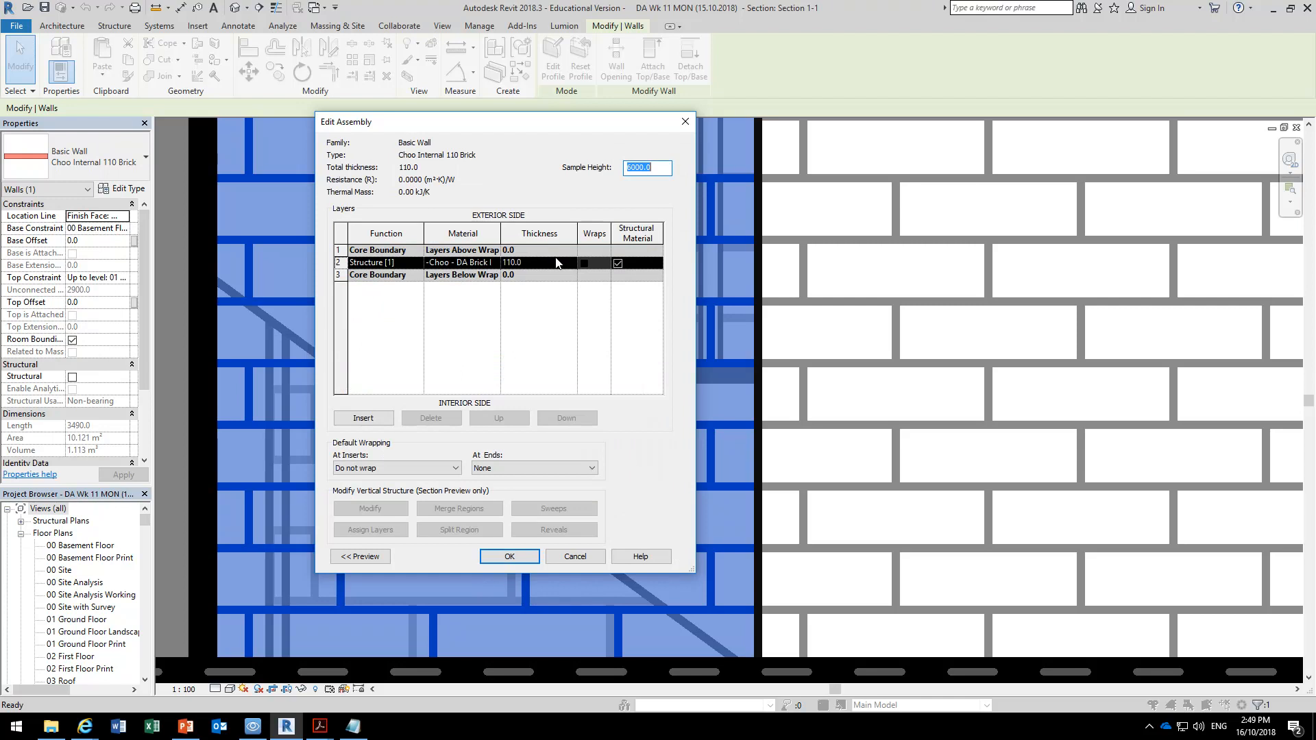
left_click_drag(500, 233, 537, 233)
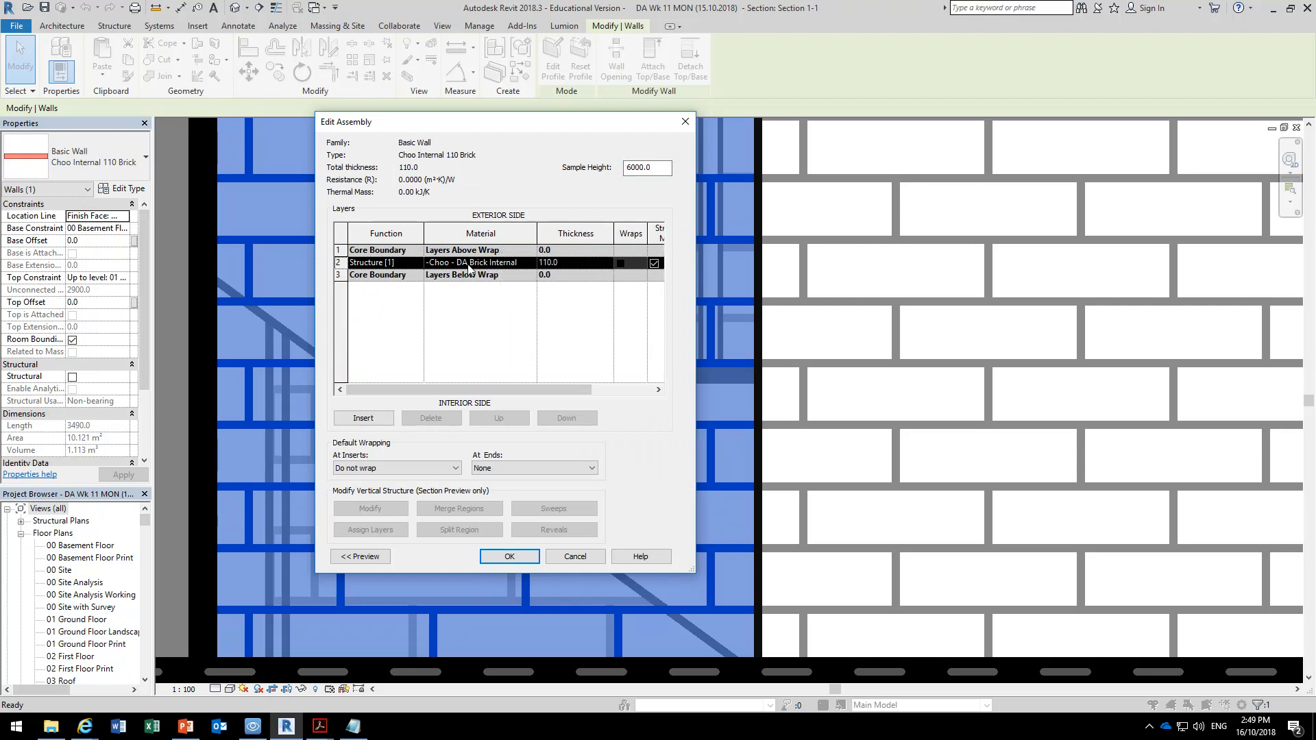
left_click(469, 262)
left_click(531, 263)
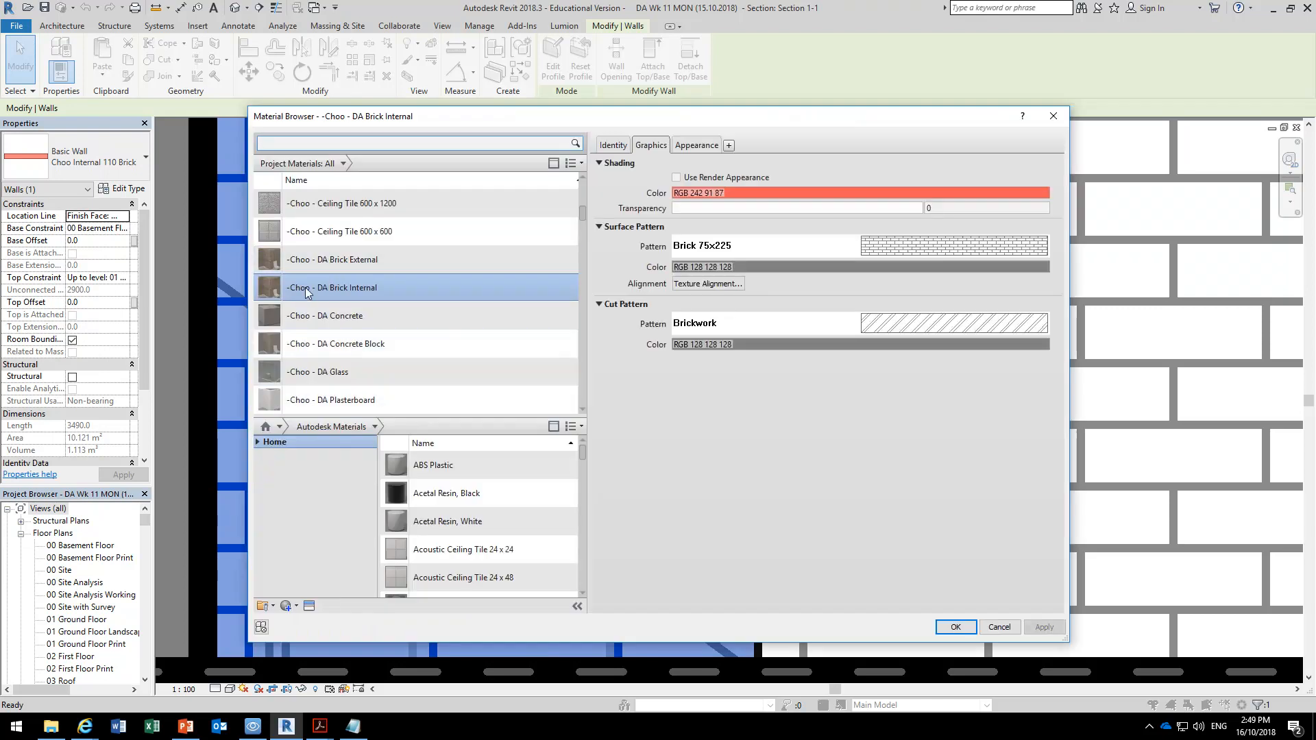
Duplicate the -Choo - DA Brick Internal material and name the copy CC Standard Brick.
right_click(324, 283)
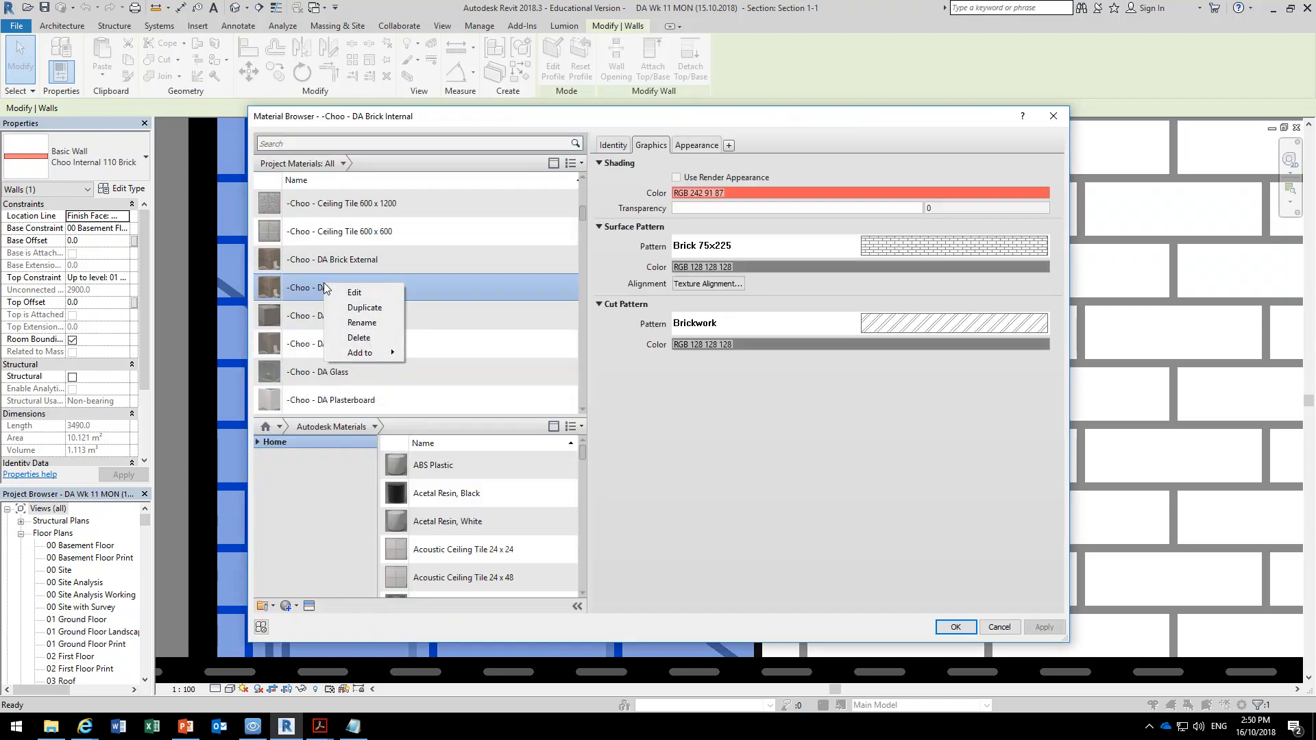
left_click(357, 308)
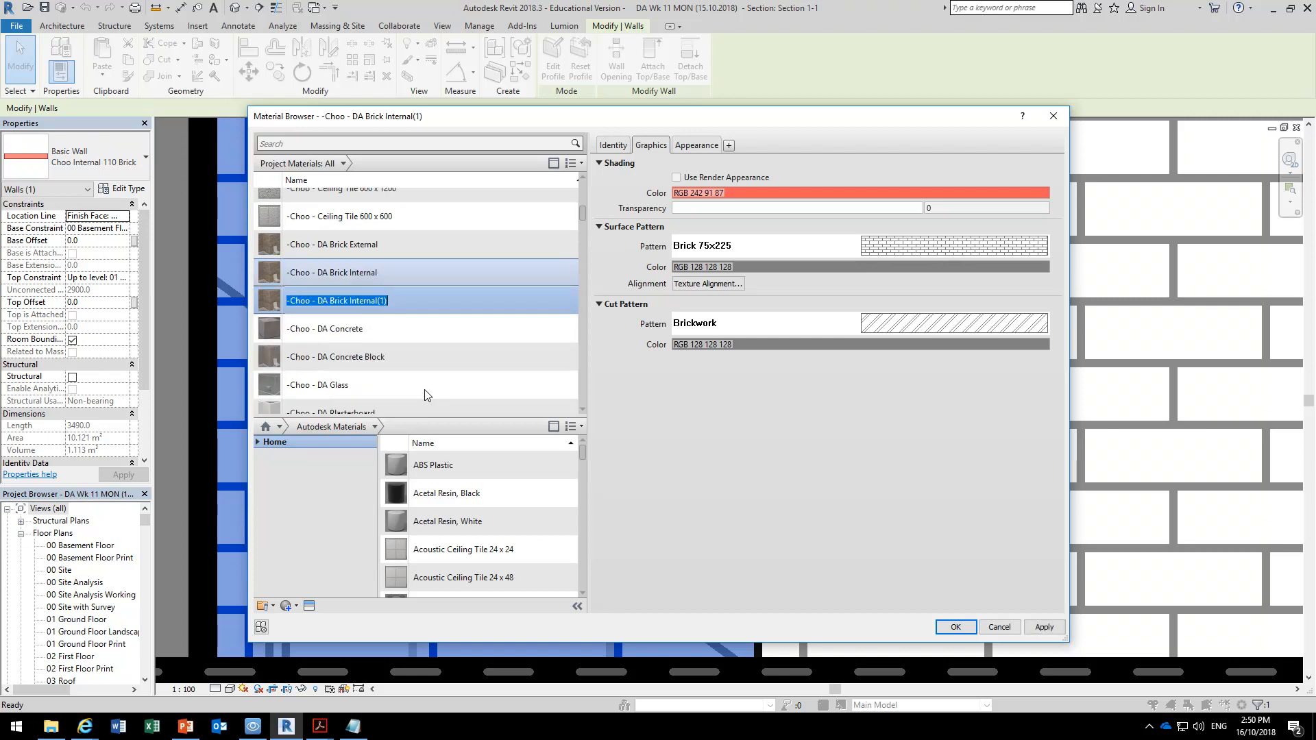
left_click(317, 301)
key("ctrl+a")
type("CC")
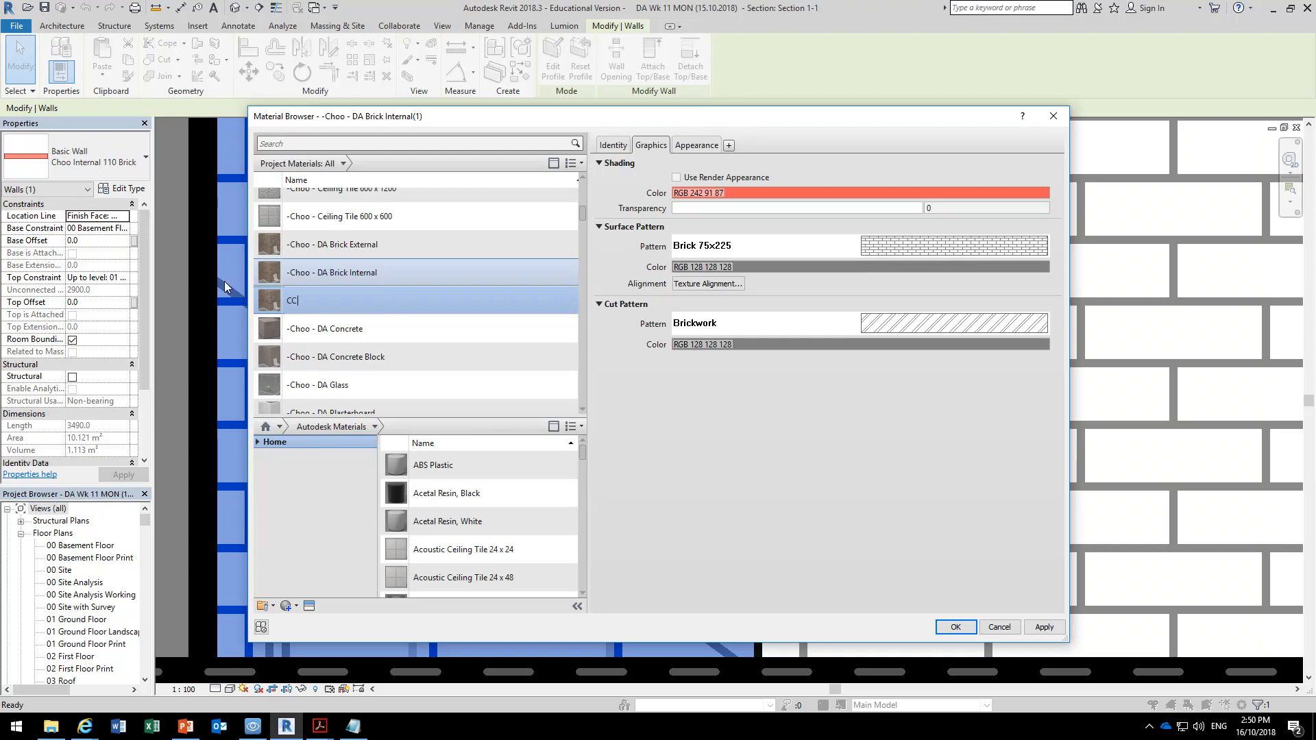
type(" Brick")
type("Standar")
type("d")
key("Return")
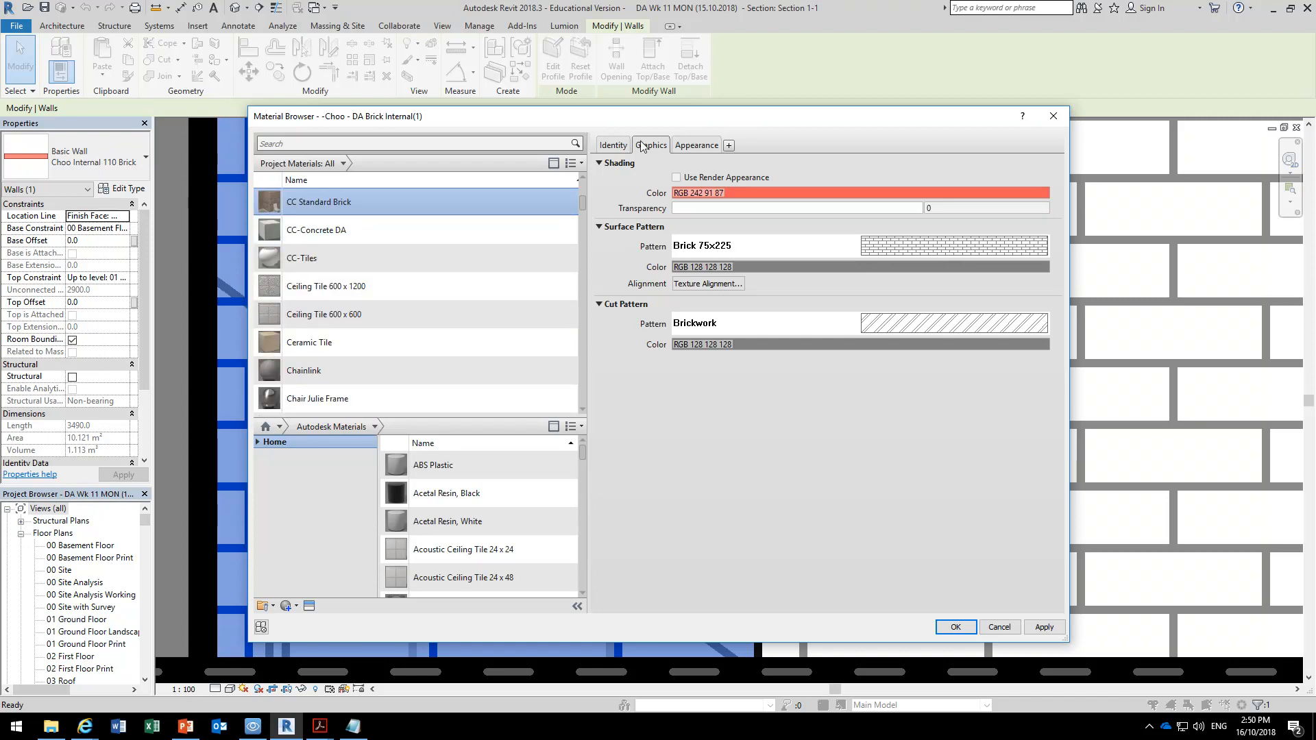
Check the render appearance of the CC Standard Brick material, including its masonry image, and return to its graphics settings.
left_click(706, 146)
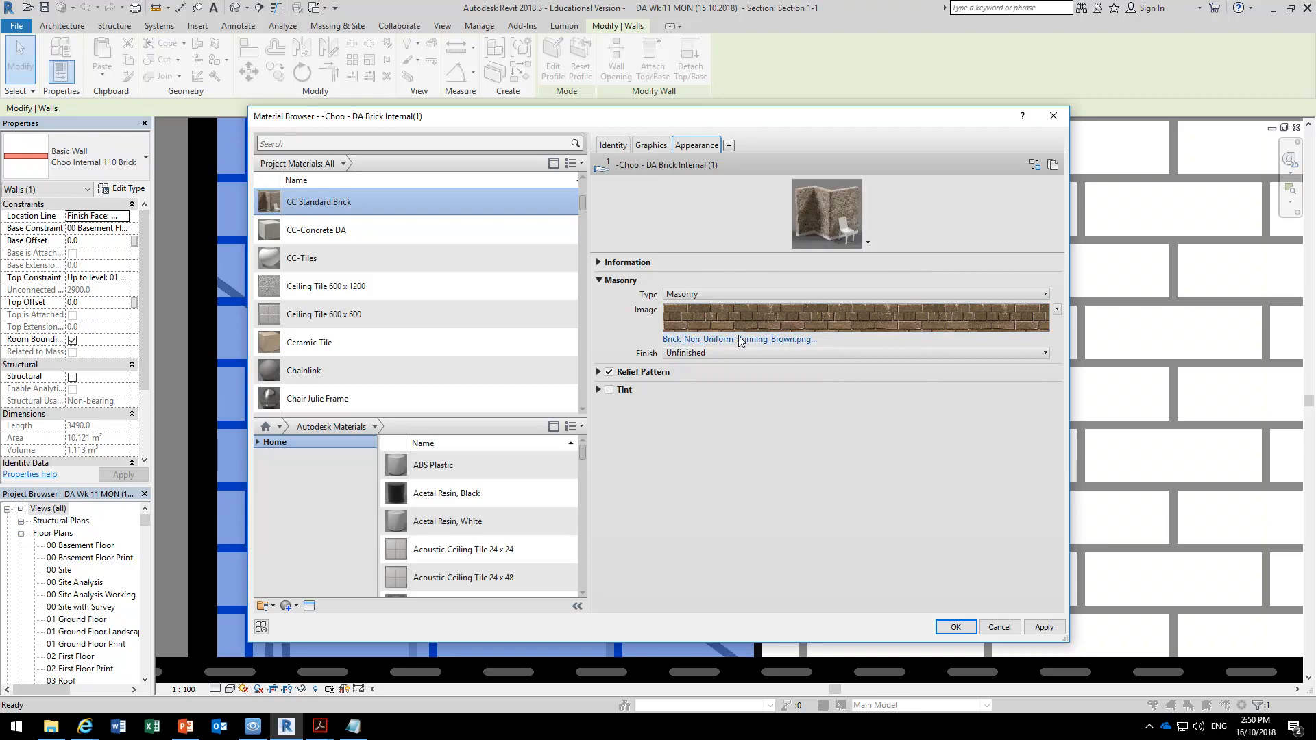
mouse_move(742, 315)
left_click(653, 147)
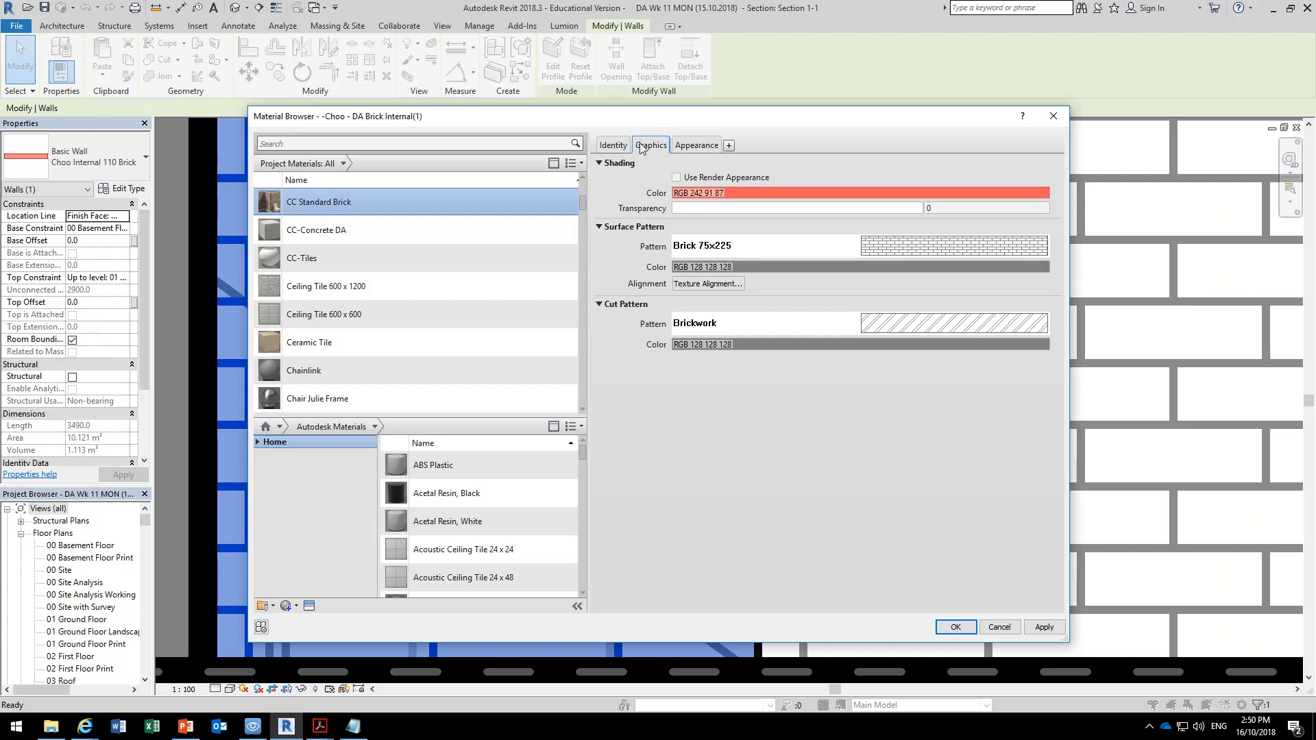
Start a new custom model fill pattern for the CC Standard Brick surface pattern and open the pattern file import.
left_click(894, 248)
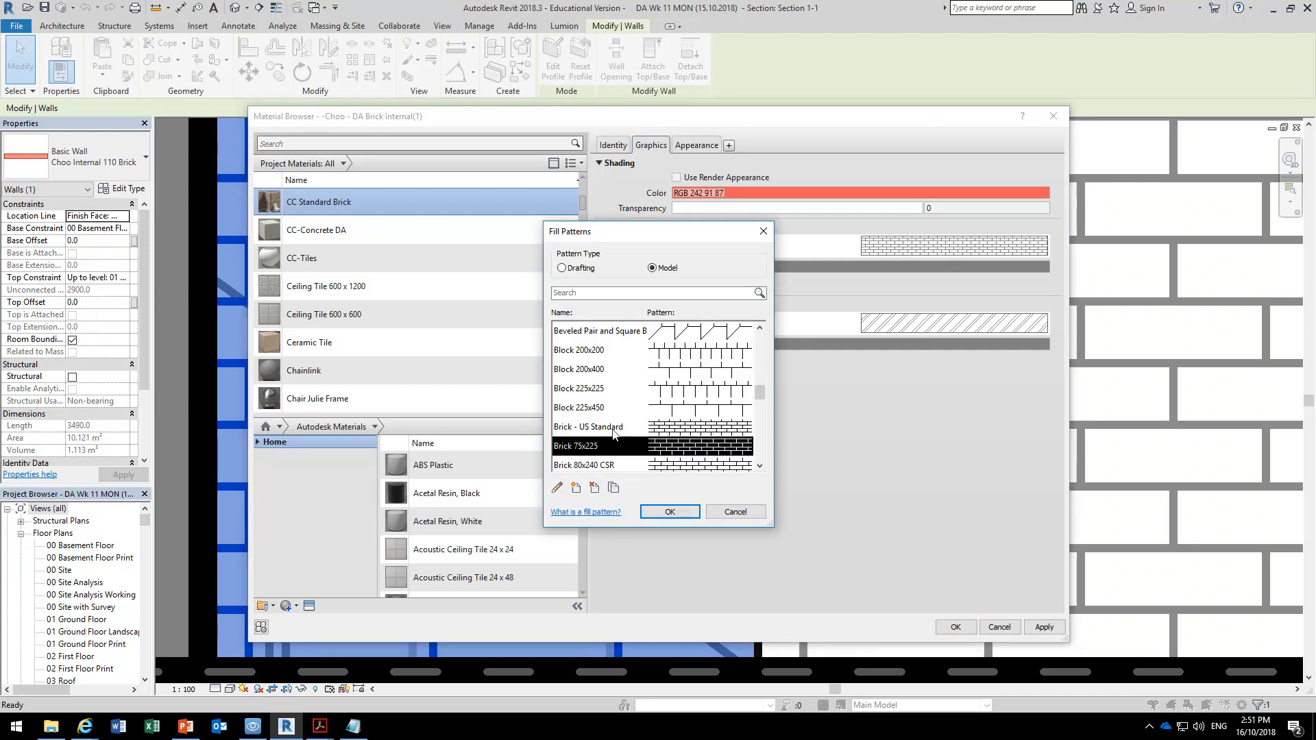
left_click(577, 489)
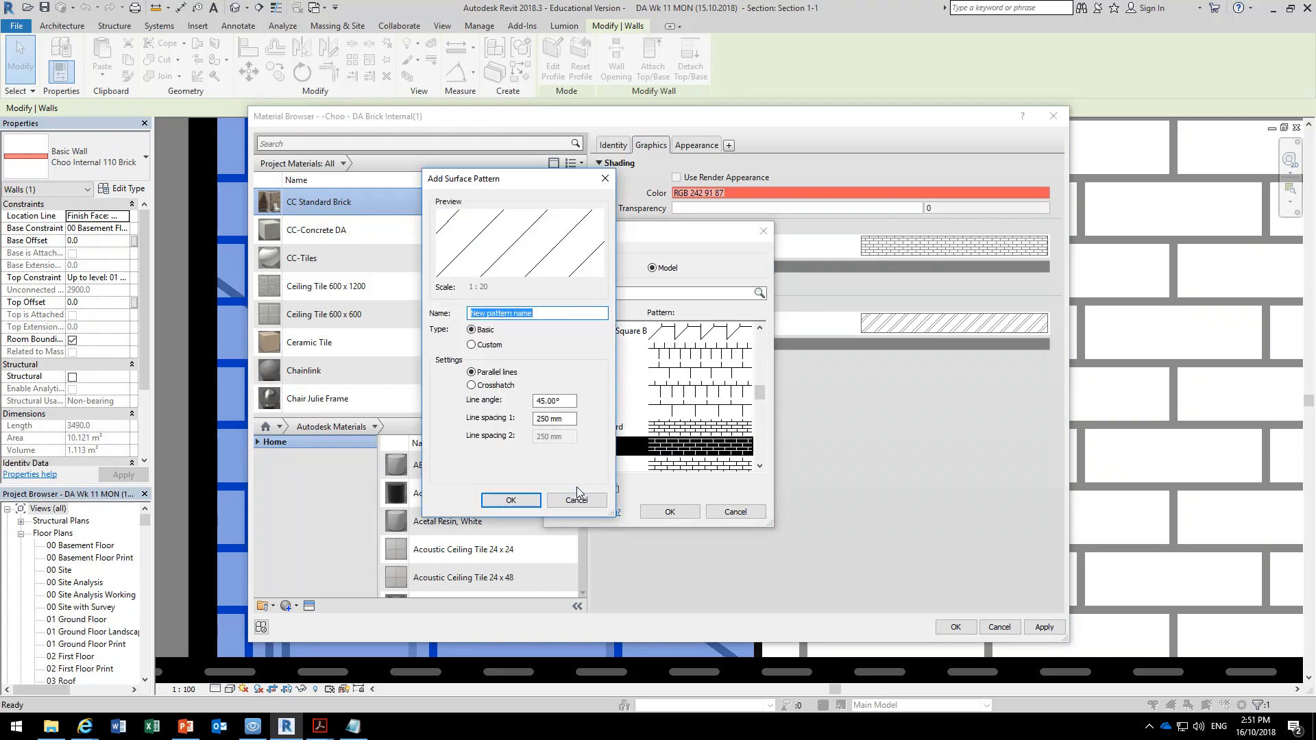
left_click(472, 345)
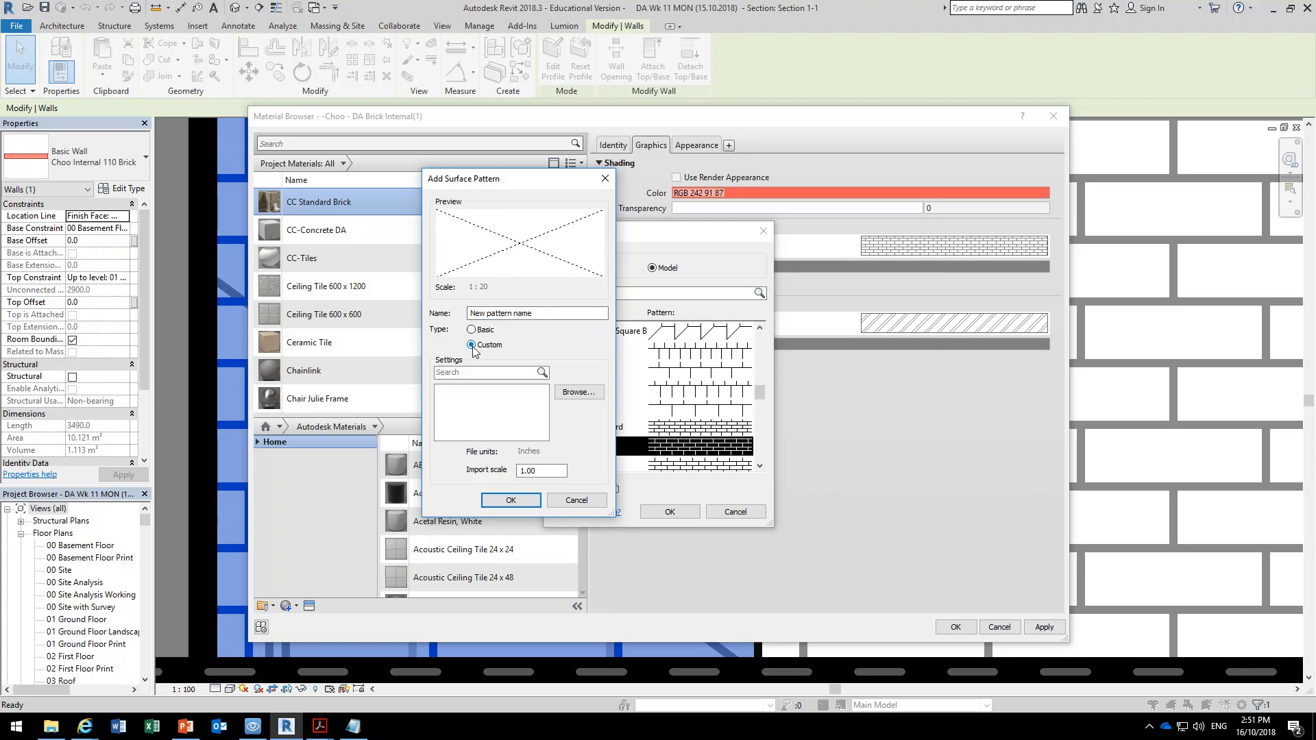
left_click(577, 396)
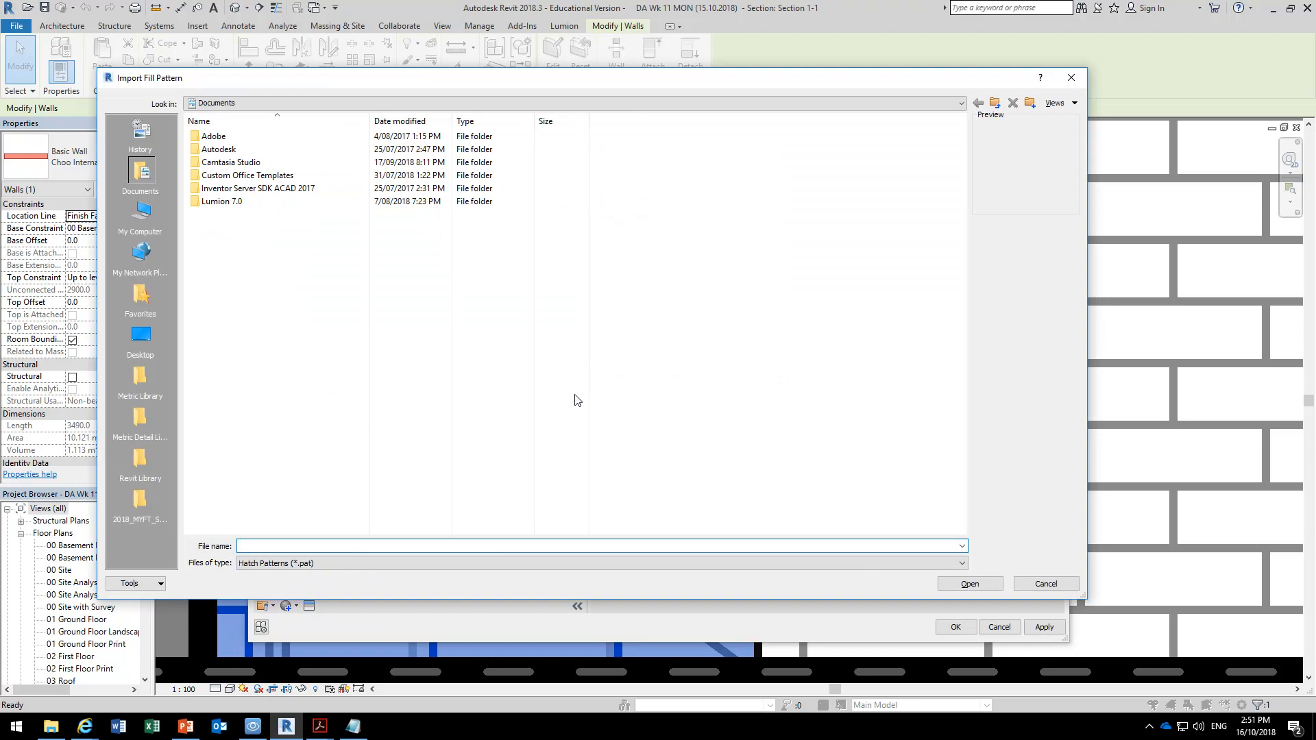
Browse from the StudentResources (P:) drive through the class folder's Revit Library and ! Choo Revit Library - 2016 to X Hatch Patterns.
left_click(297, 105)
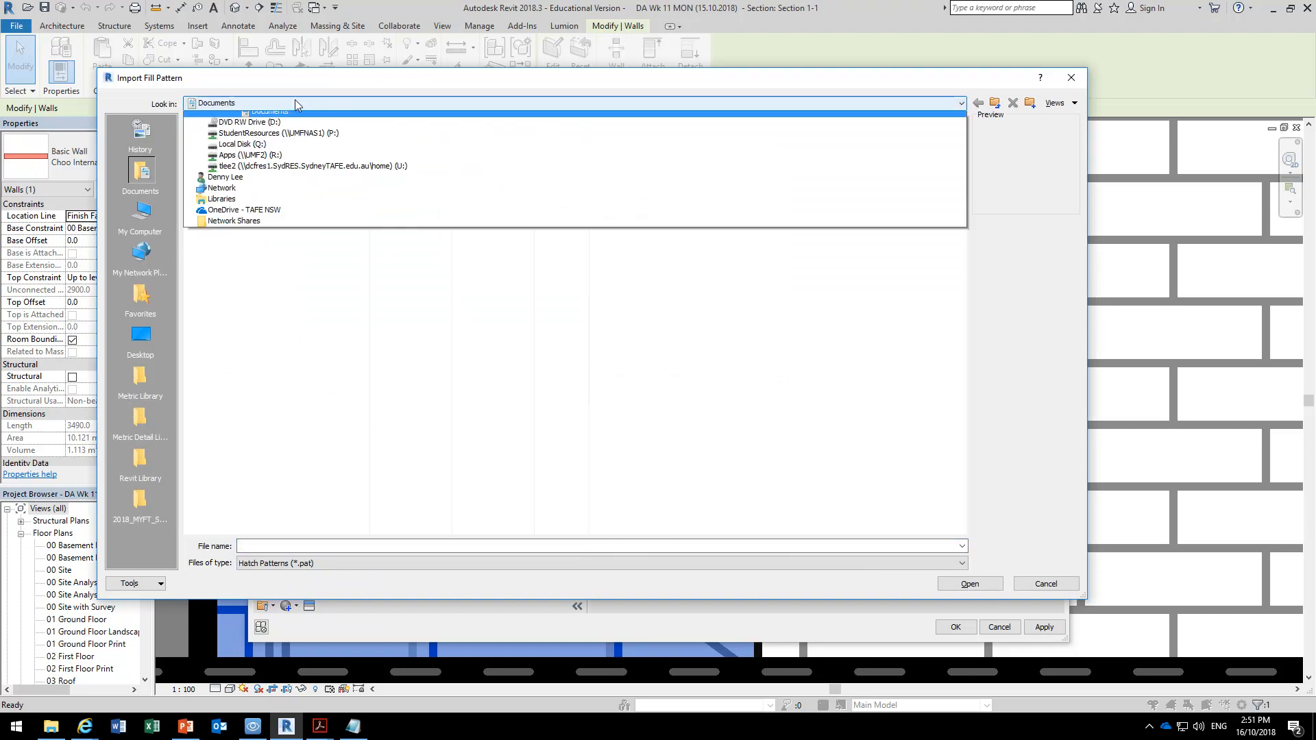
left_click(282, 192)
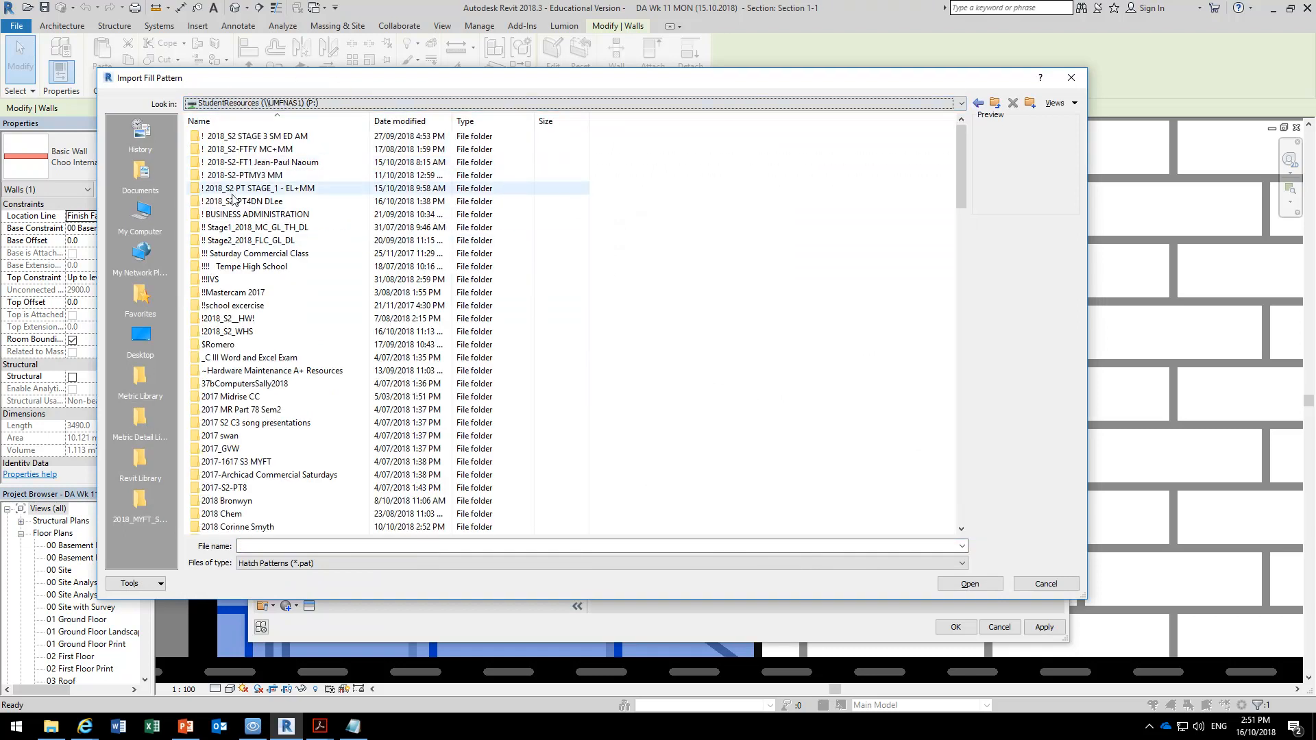
double_click(233, 201)
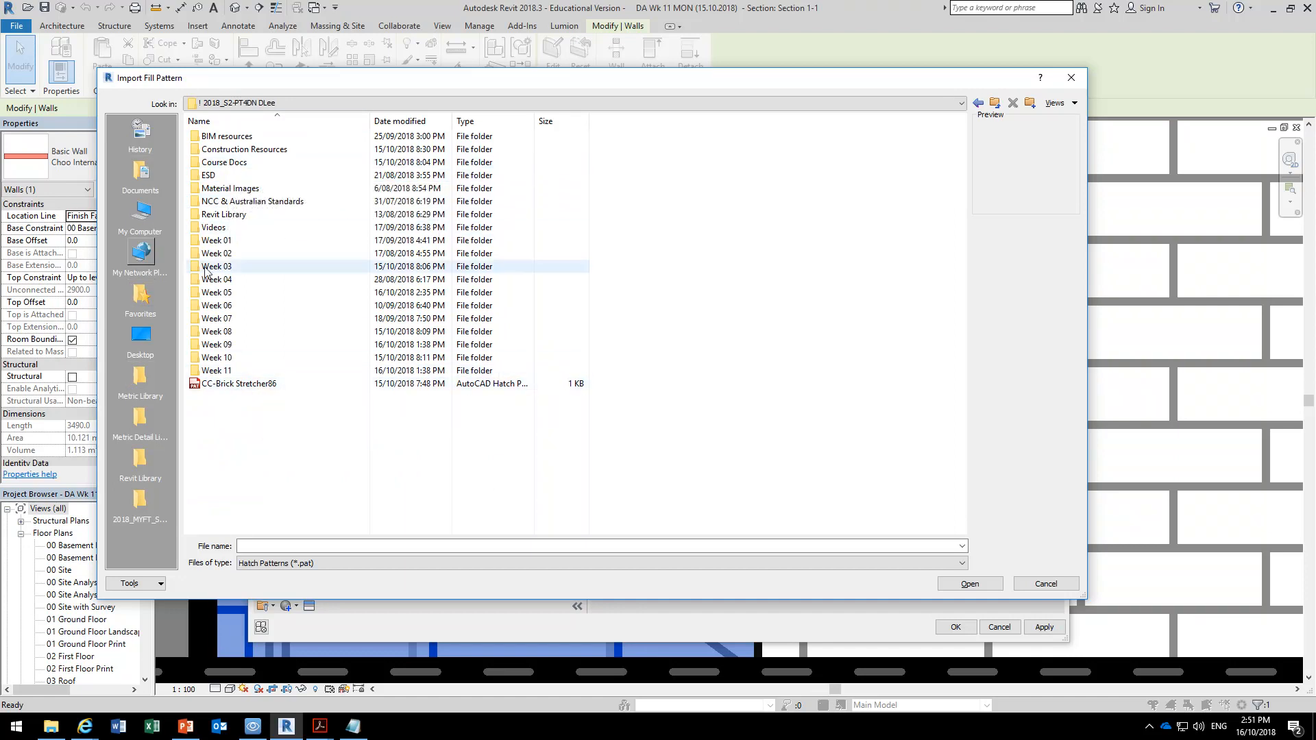
double_click(222, 218)
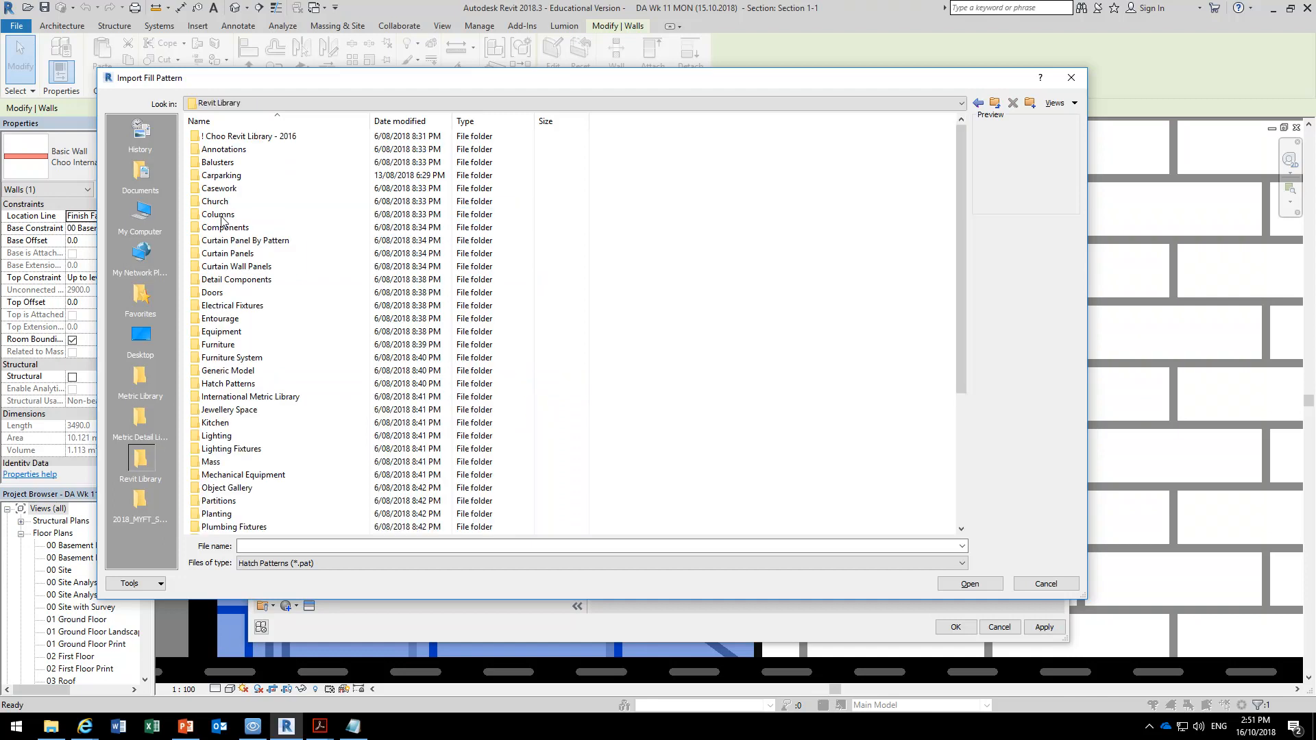
left_click(235, 137)
double_click(234, 137)
scroll(230, 439, "down", 5)
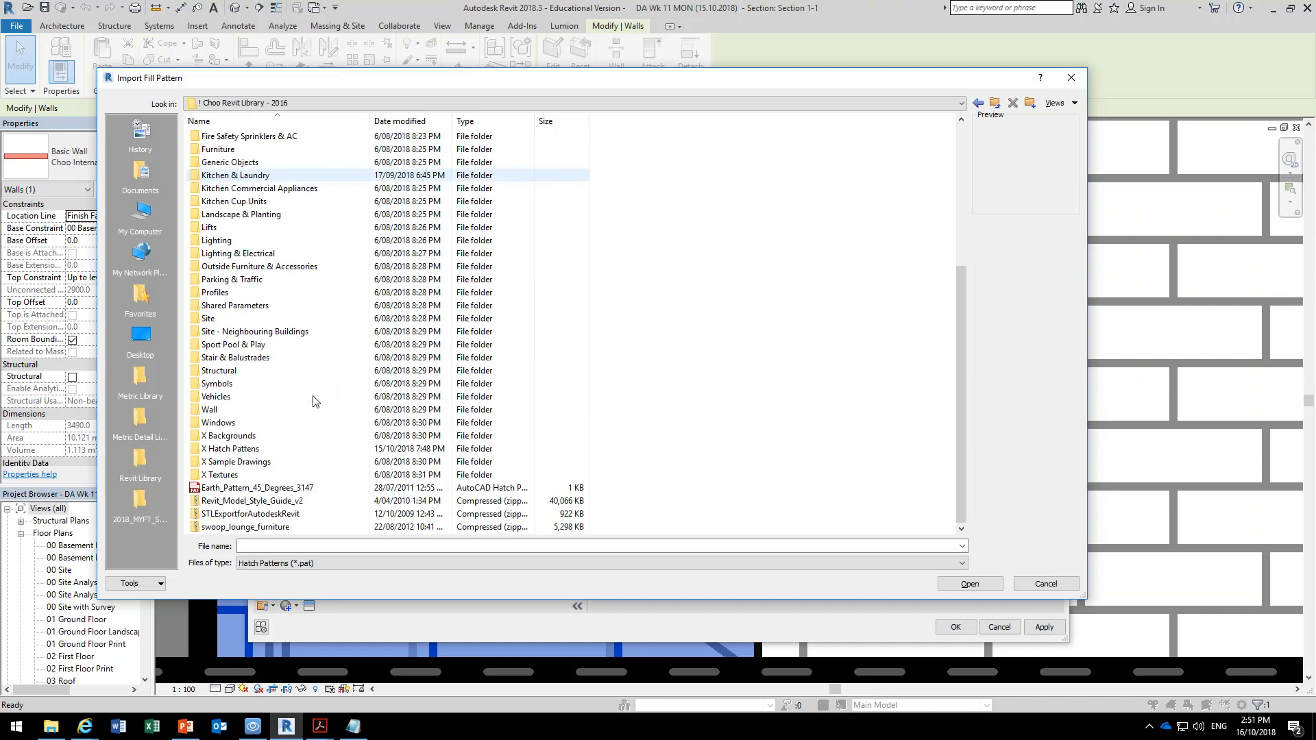
double_click(228, 450)
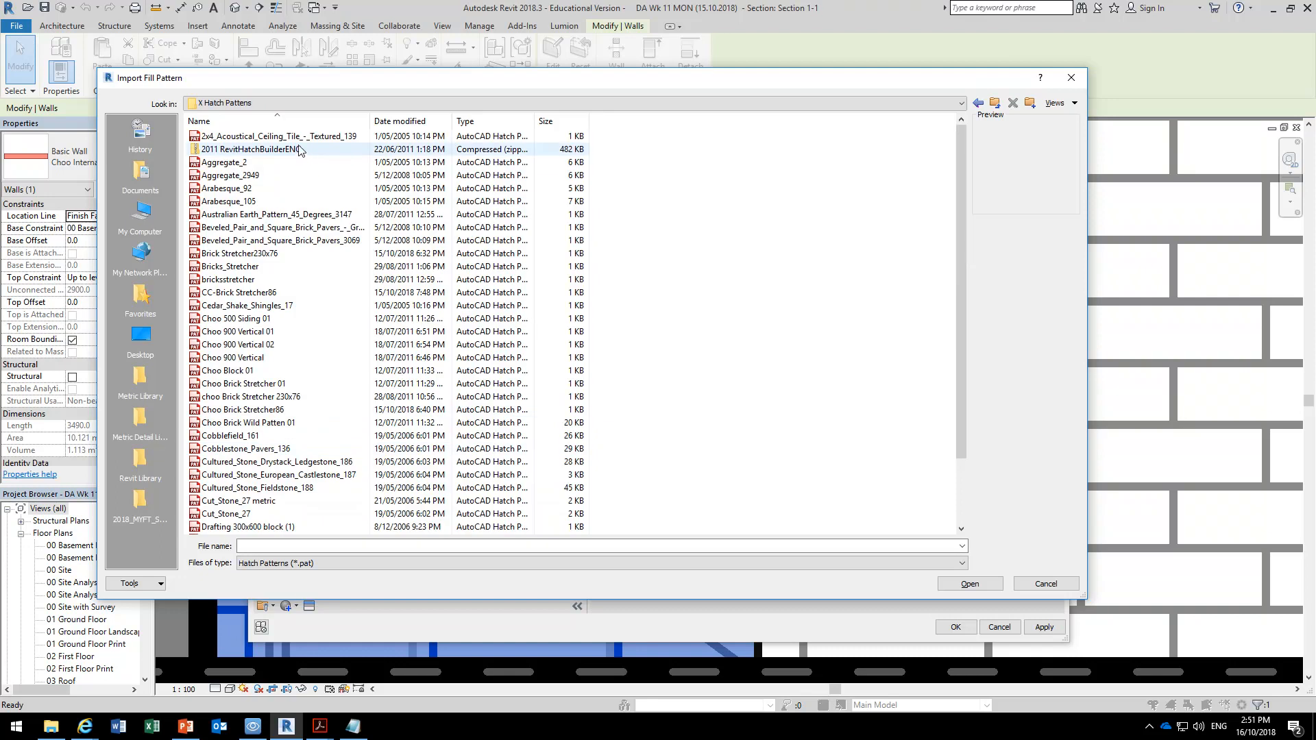
Import the CC-Brick Stretcher86 hatch pattern file from the X Hatch Patterns folder into the new custom surface pattern.
left_click(405, 120)
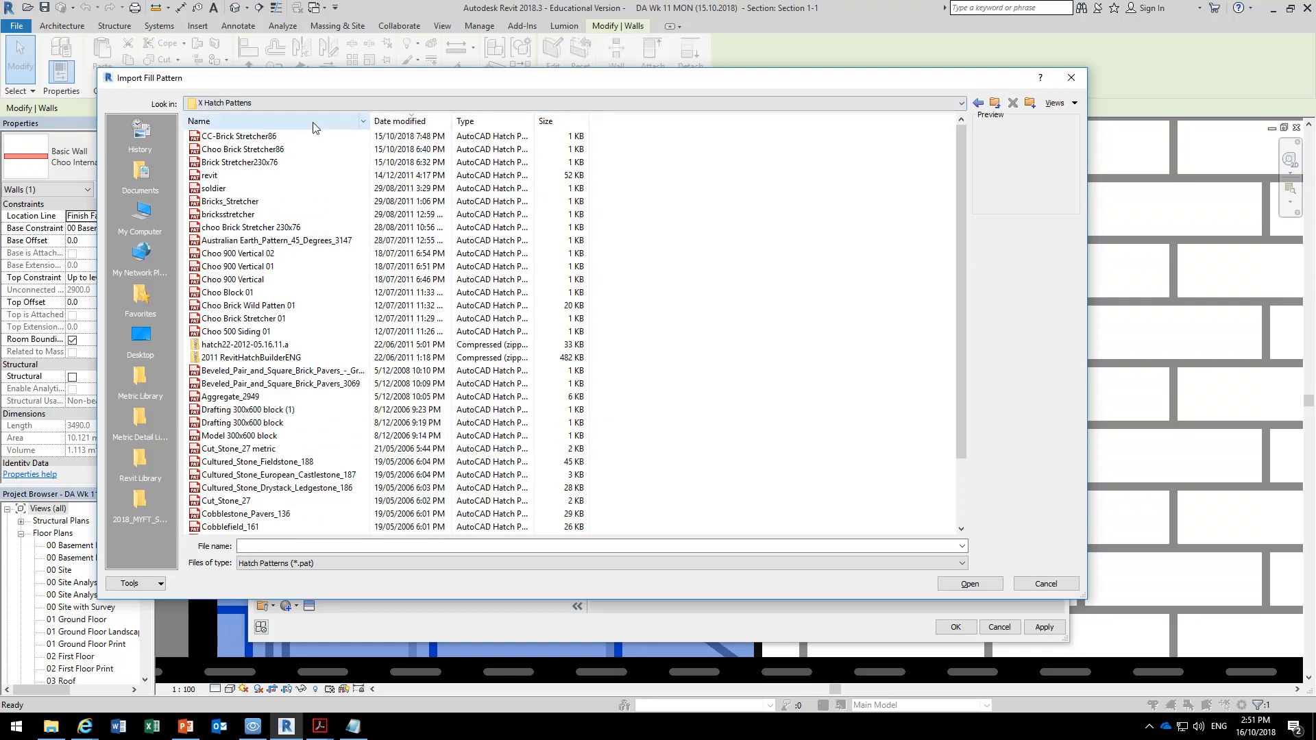
left_click(239, 137)
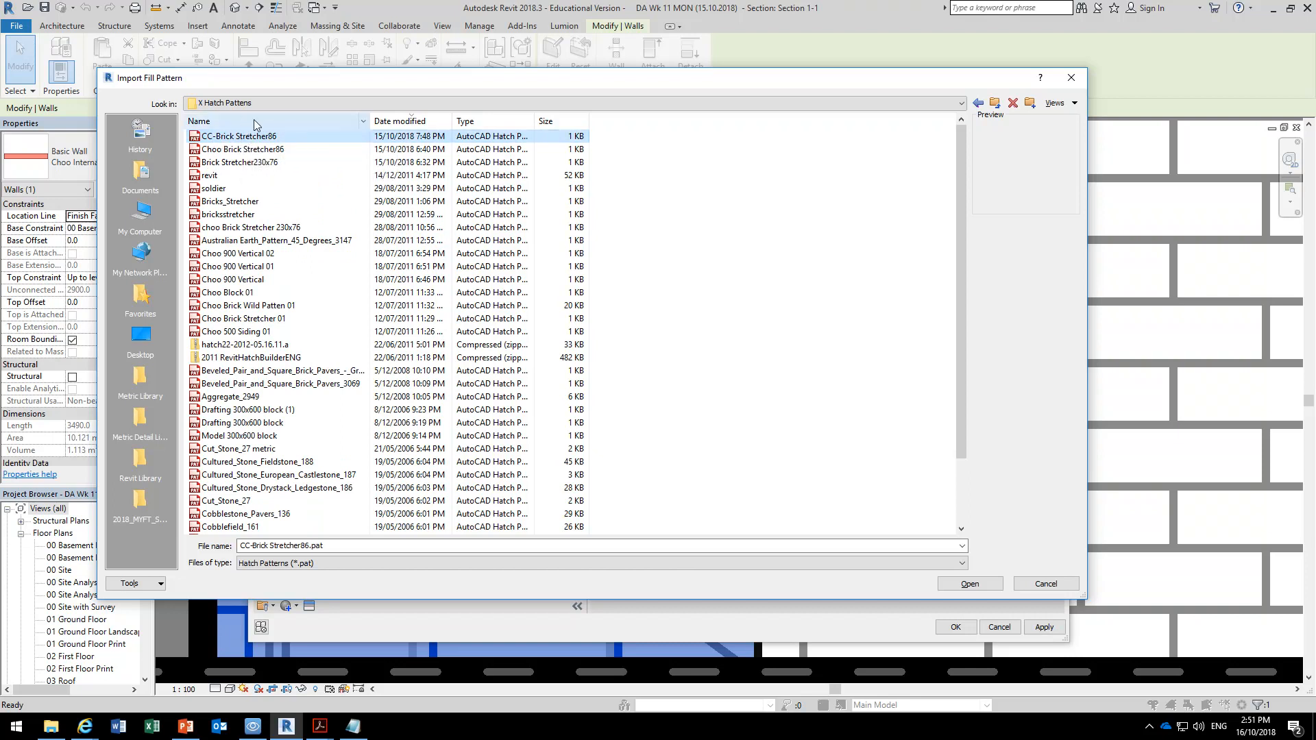
left_click(259, 123)
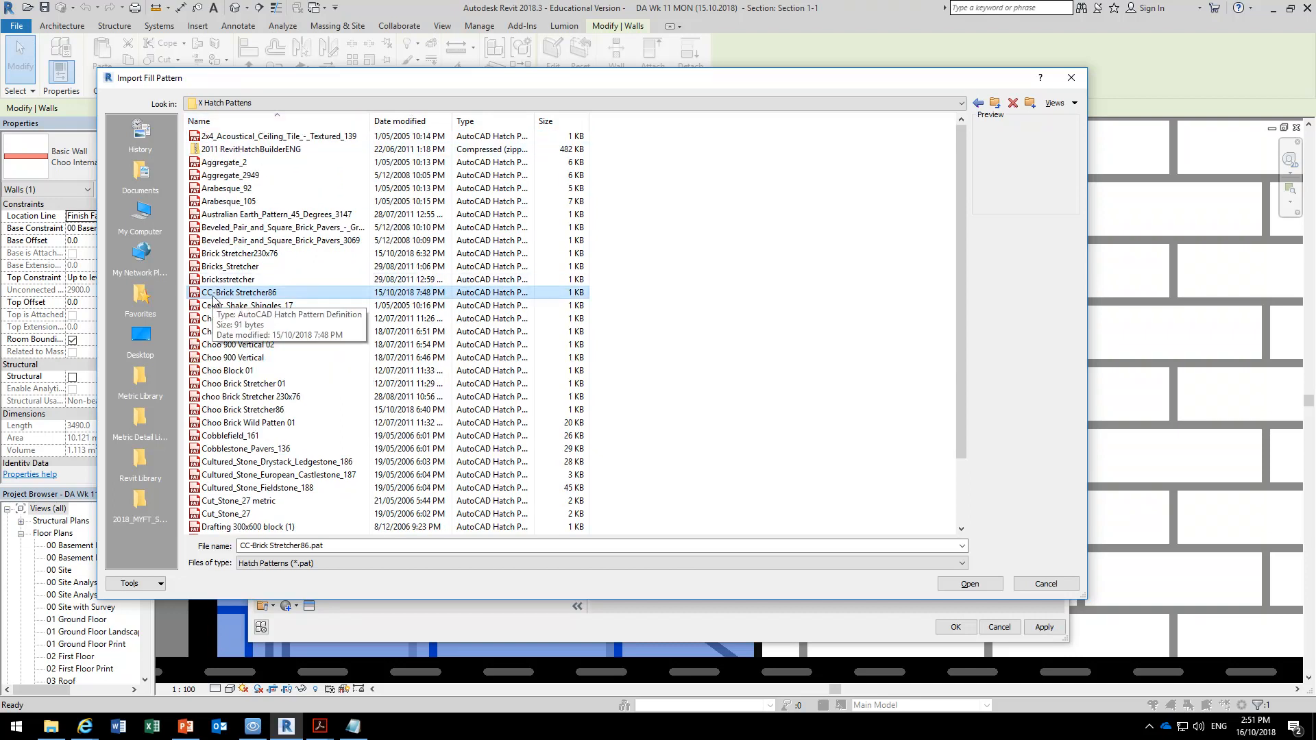
double_click(219, 293)
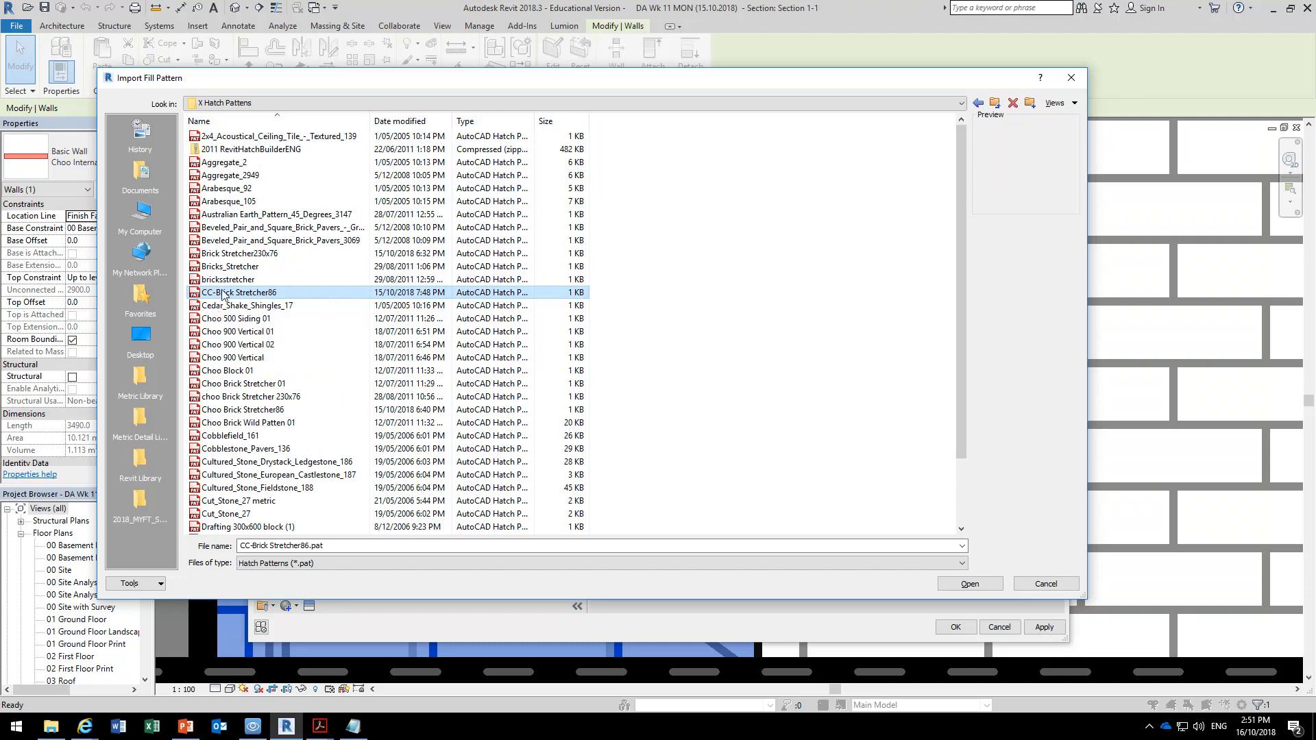
Name the imported pattern Brick Stretcher86a and assign it as the surface pattern of the CC Standard Brick material.
left_click(543, 311)
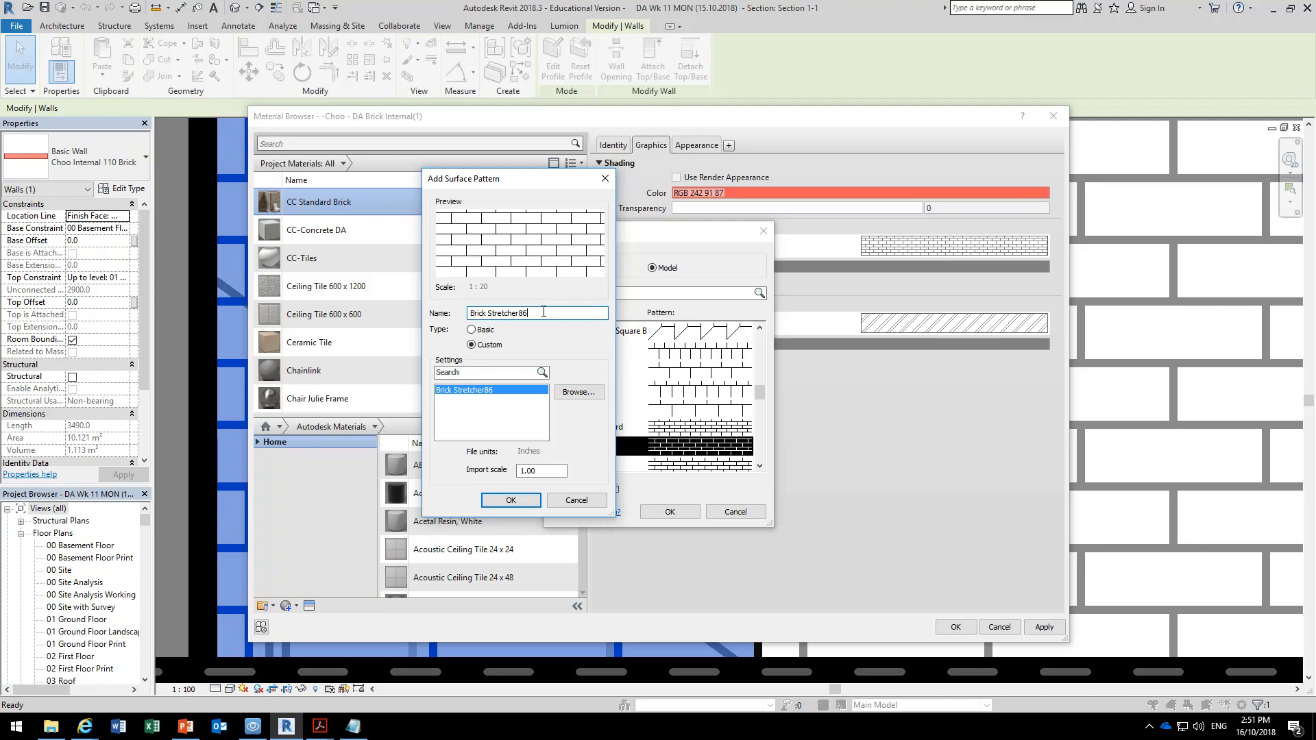
left_click(508, 501)
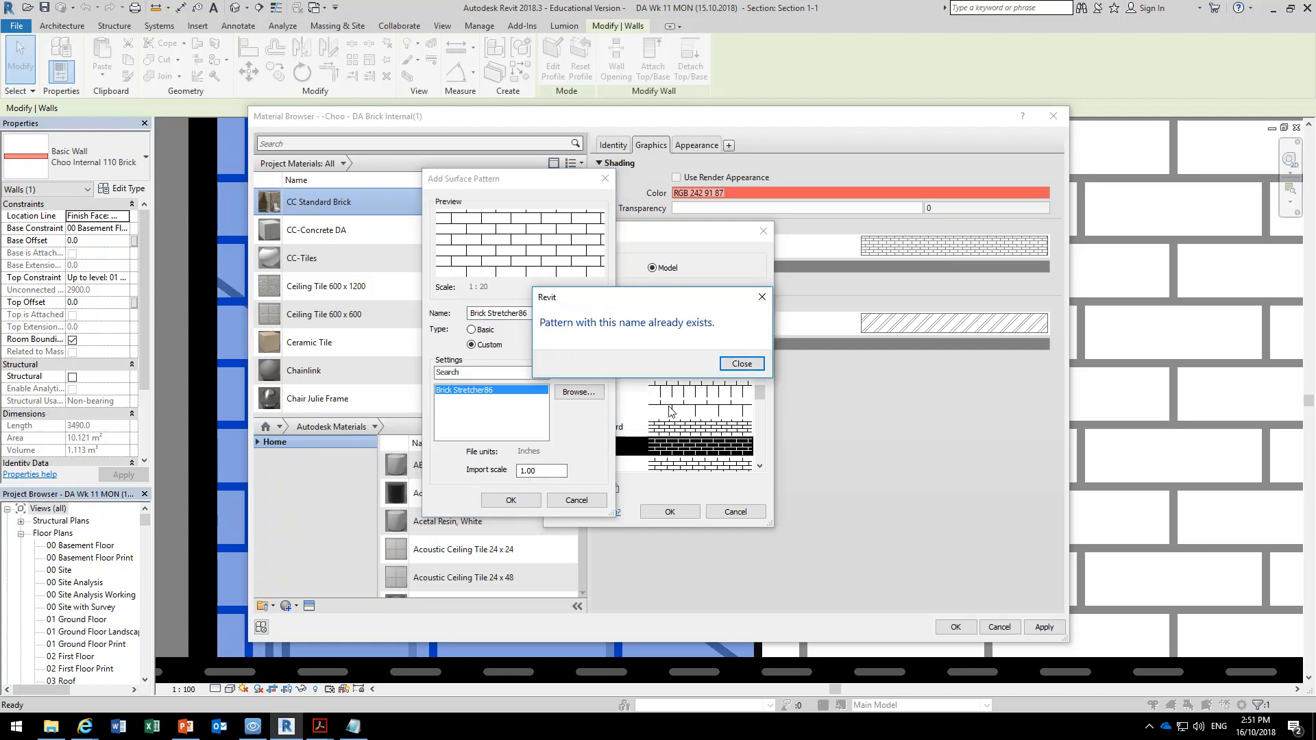
left_click(741, 363)
left_click(549, 309)
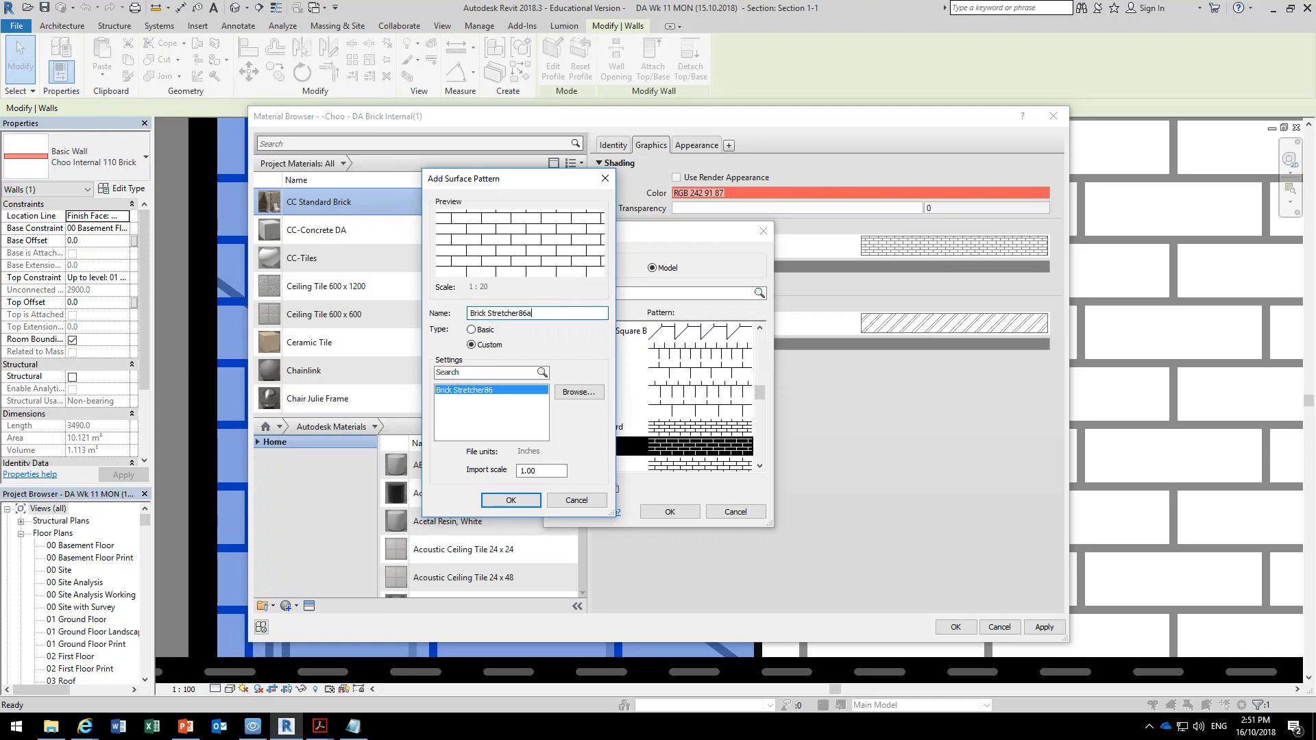
left_click(511, 499)
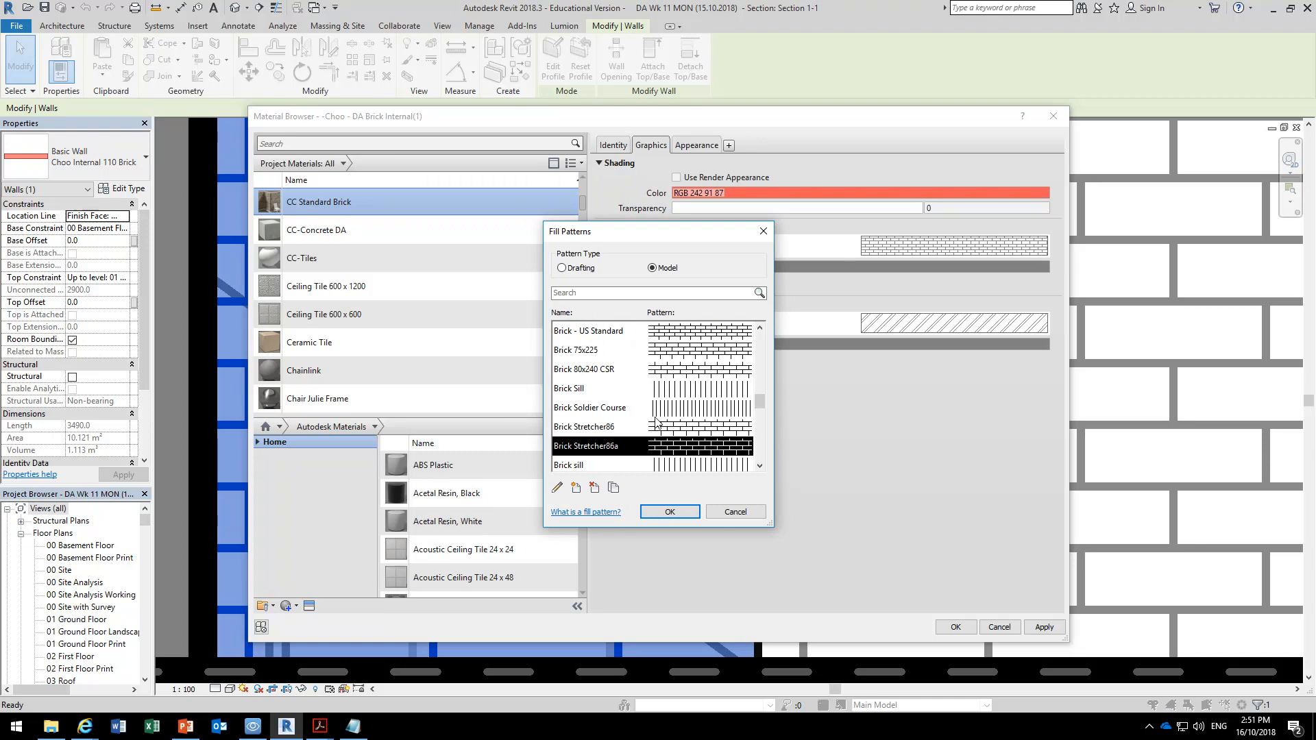
left_click(668, 512)
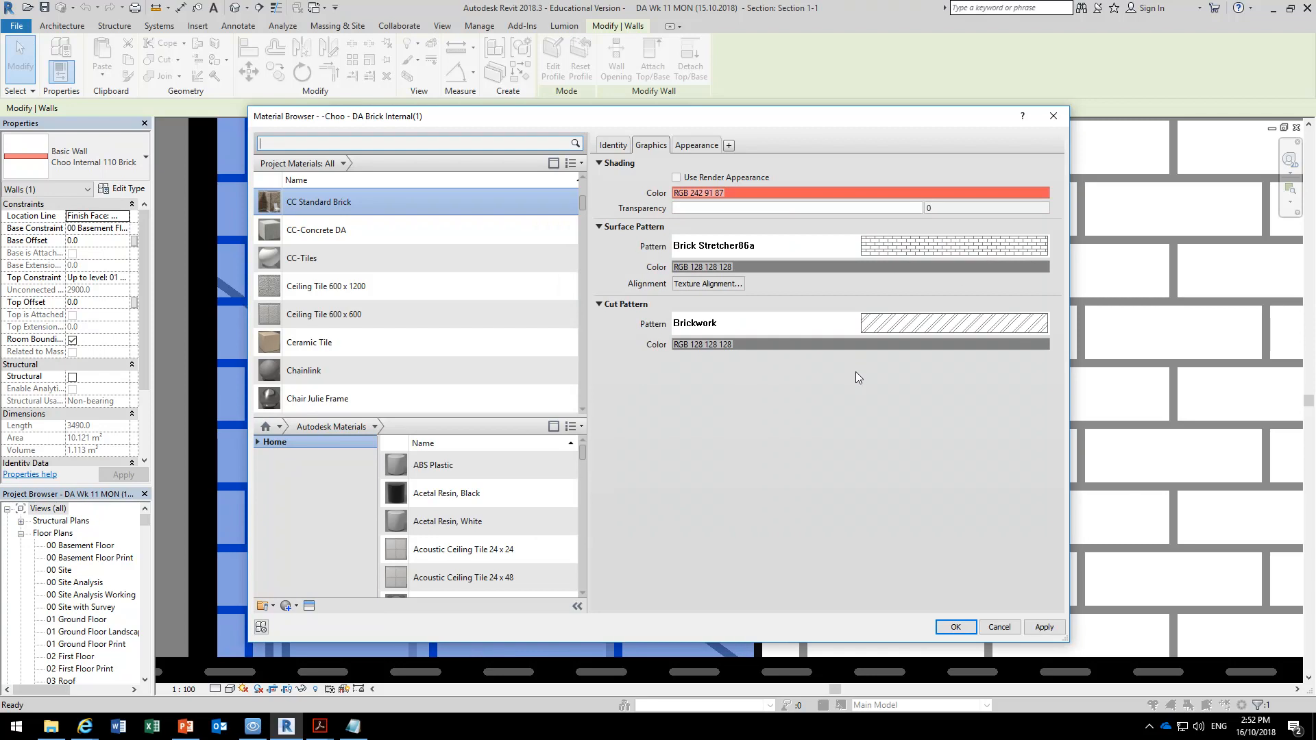
Apply CC Standard Brick to the structure layer of the Choo Internal 110 Brick wall type and check the coursing on the basement wall.
left_click(956, 627)
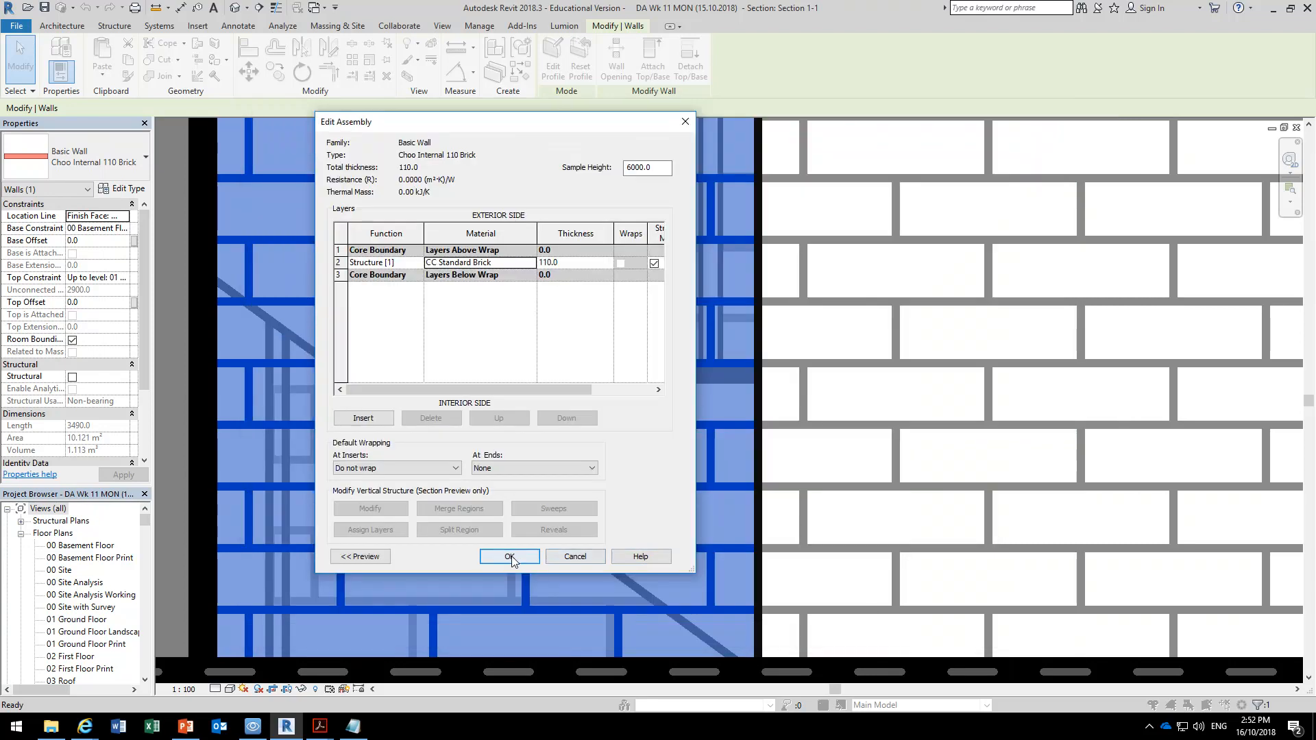
left_click(510, 558)
left_click(524, 557)
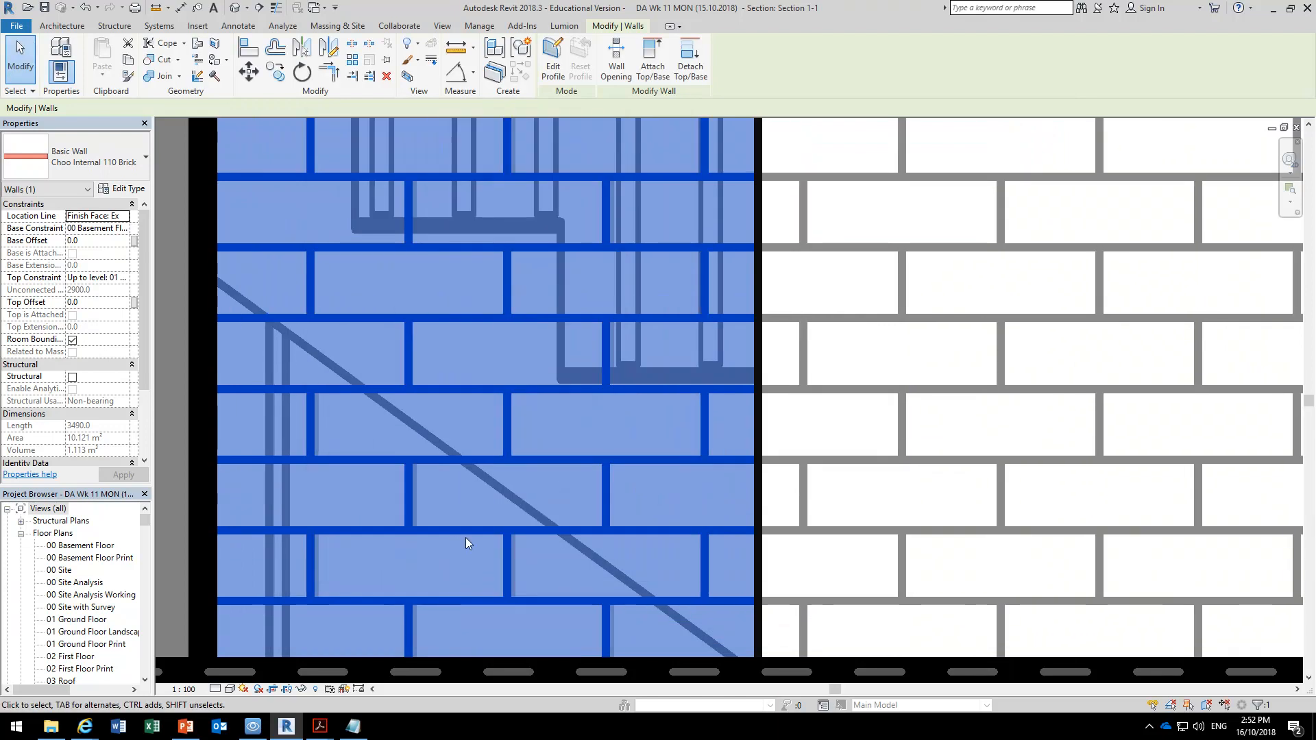
middle_click_drag(455, 547, 556, 414)
scroll(507, 486, "up", 3)
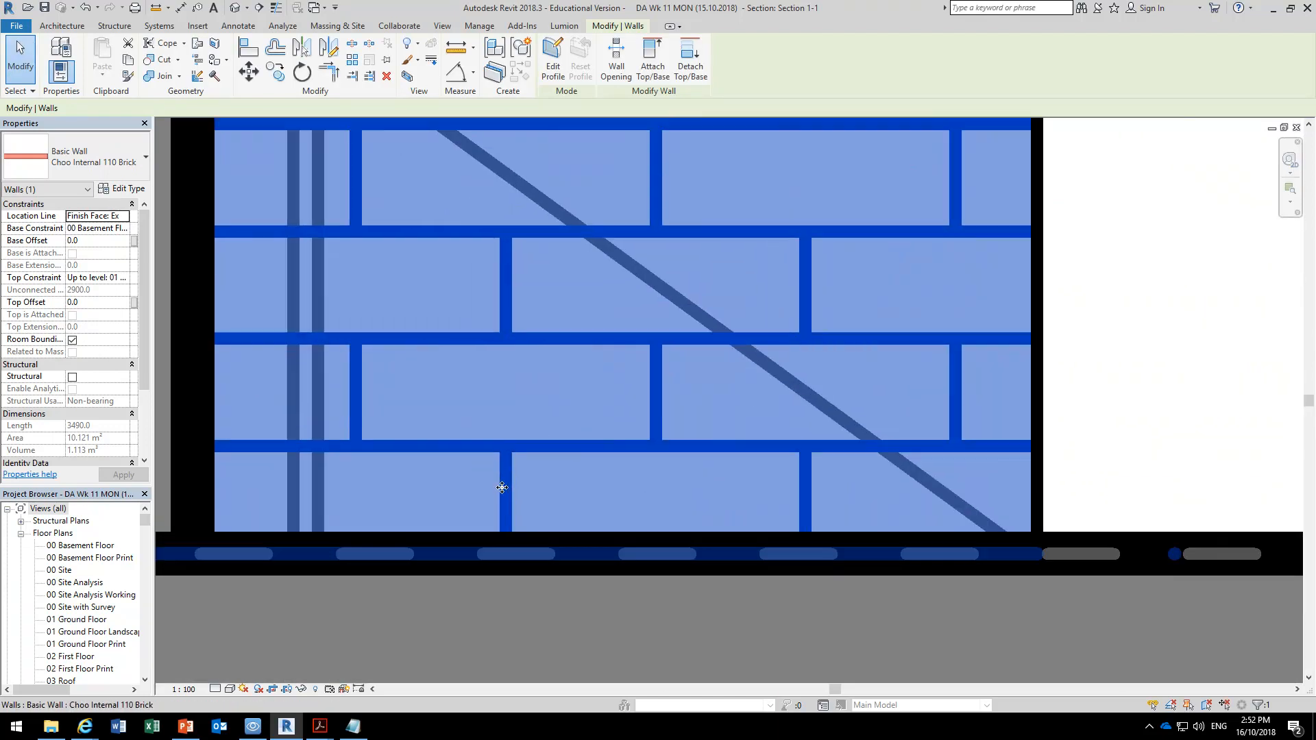
scroll(508, 486, "down", 5)
scroll(507, 486, "up", 3)
scroll(508, 486, "down", 4)
middle_click_drag(542, 299, 510, 361)
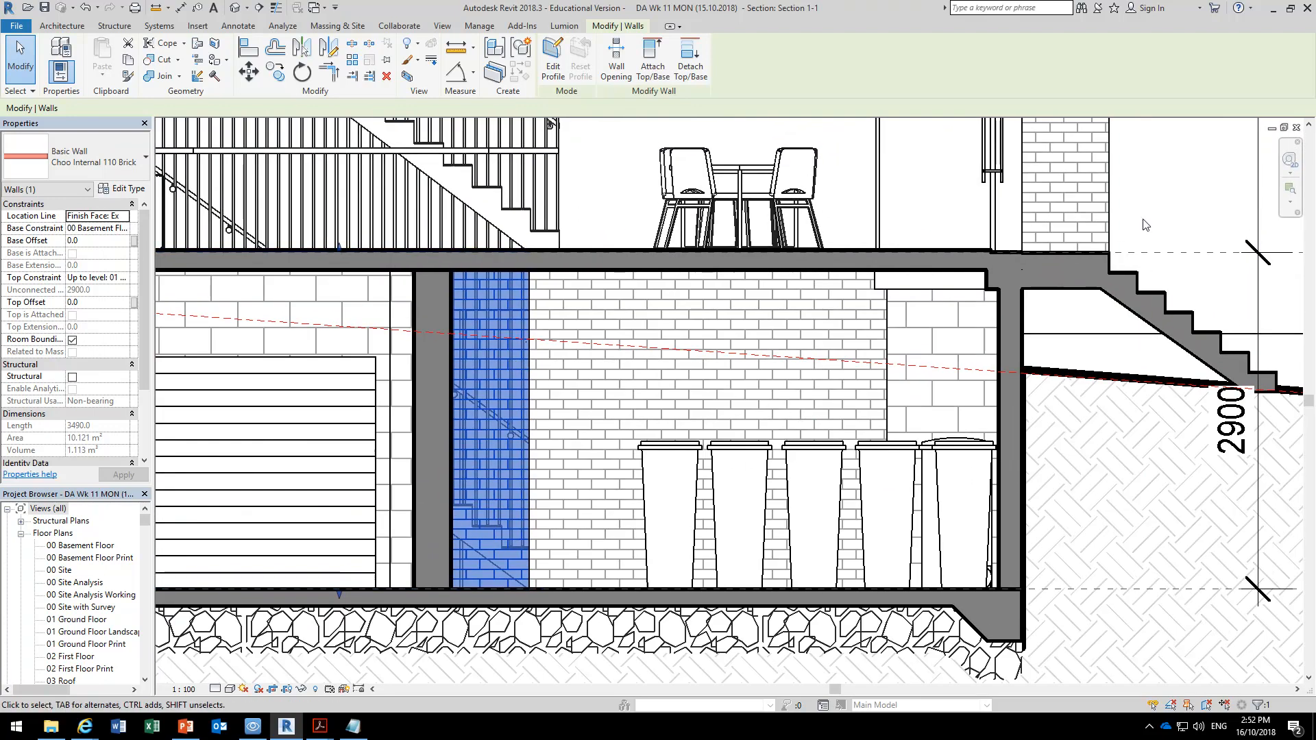
Select a horizontal joint line on the Choo Internal 230 Brick wall above the entry stairs and nudge the brick pattern downward.
middle_click_drag(1145, 222, 663, 269)
scroll(613, 206, "up", 2)
scroll(566, 383, "up", 2)
scroll(565, 381, "up", 4)
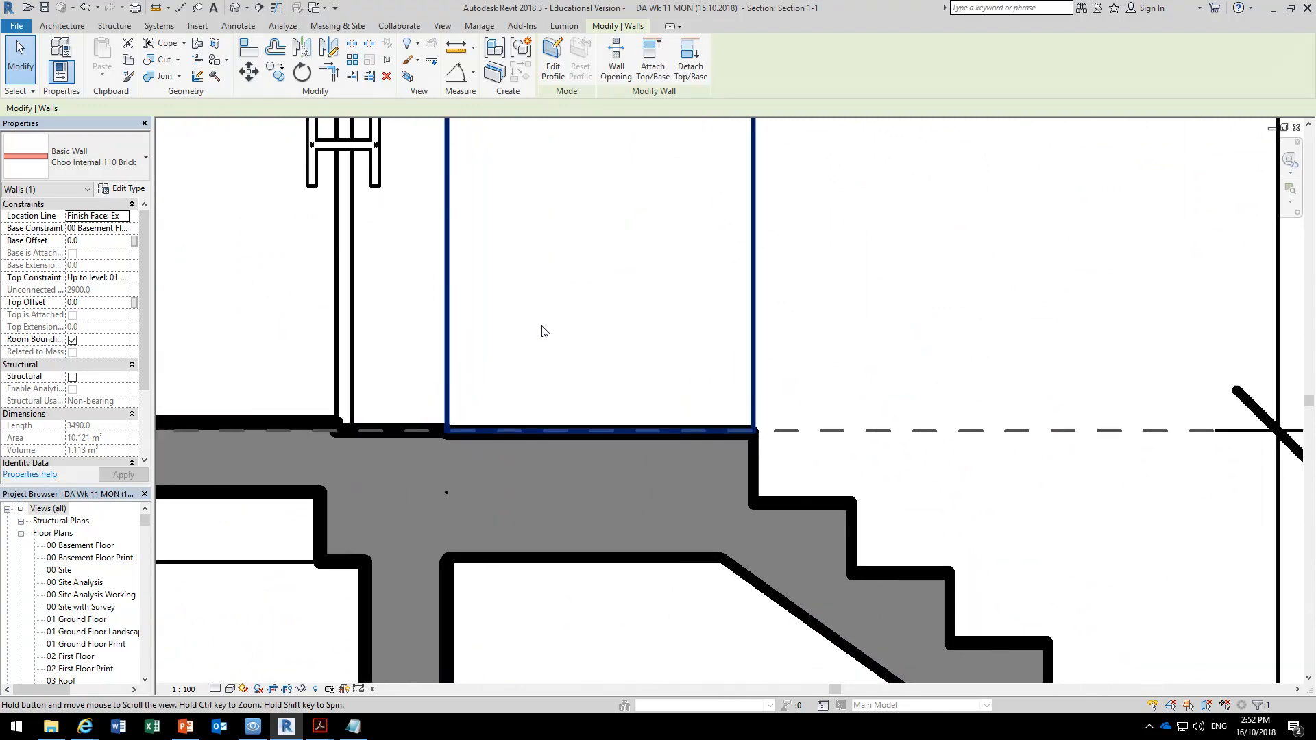
scroll(602, 426, "up", 2)
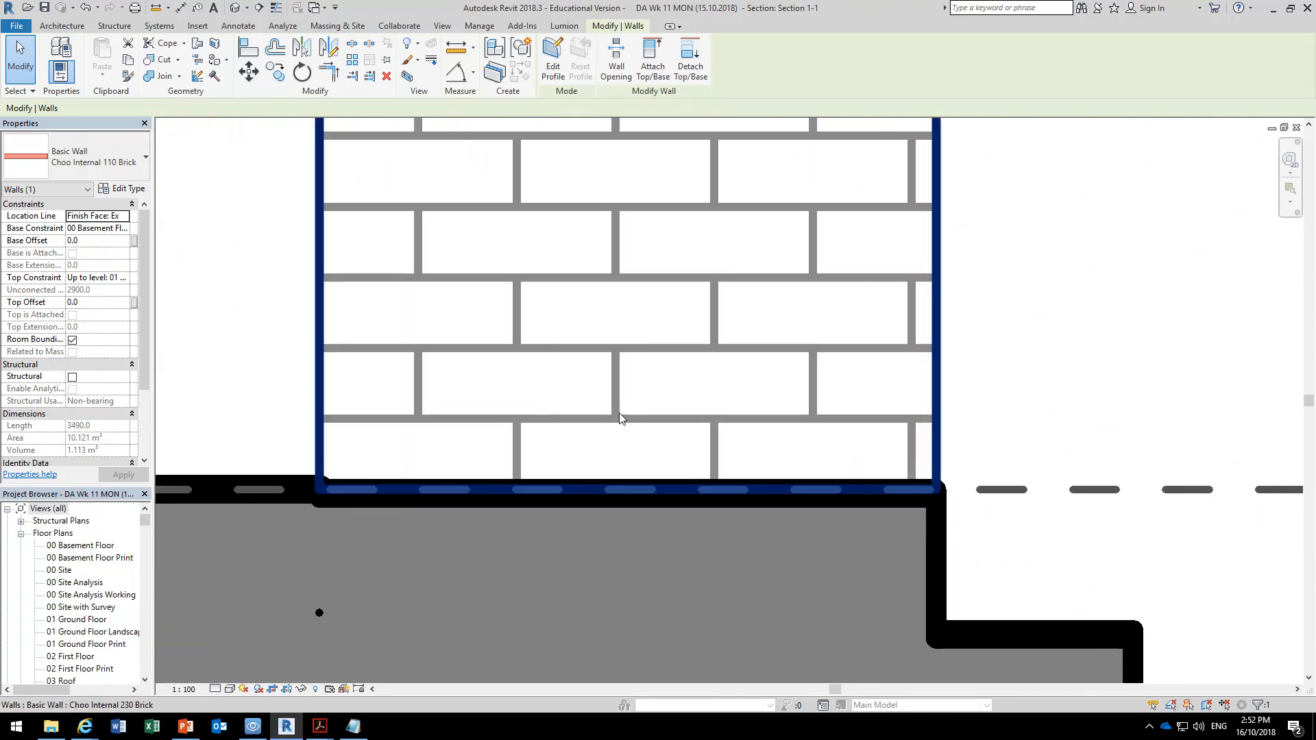
left_click(620, 414)
scroll(885, 366, "down", 2)
scroll(885, 363, "down", 2)
middle_click_drag(792, 392, 697, 519)
middle_click_drag(662, 438, 543, 234)
scroll(631, 374, "up", 4)
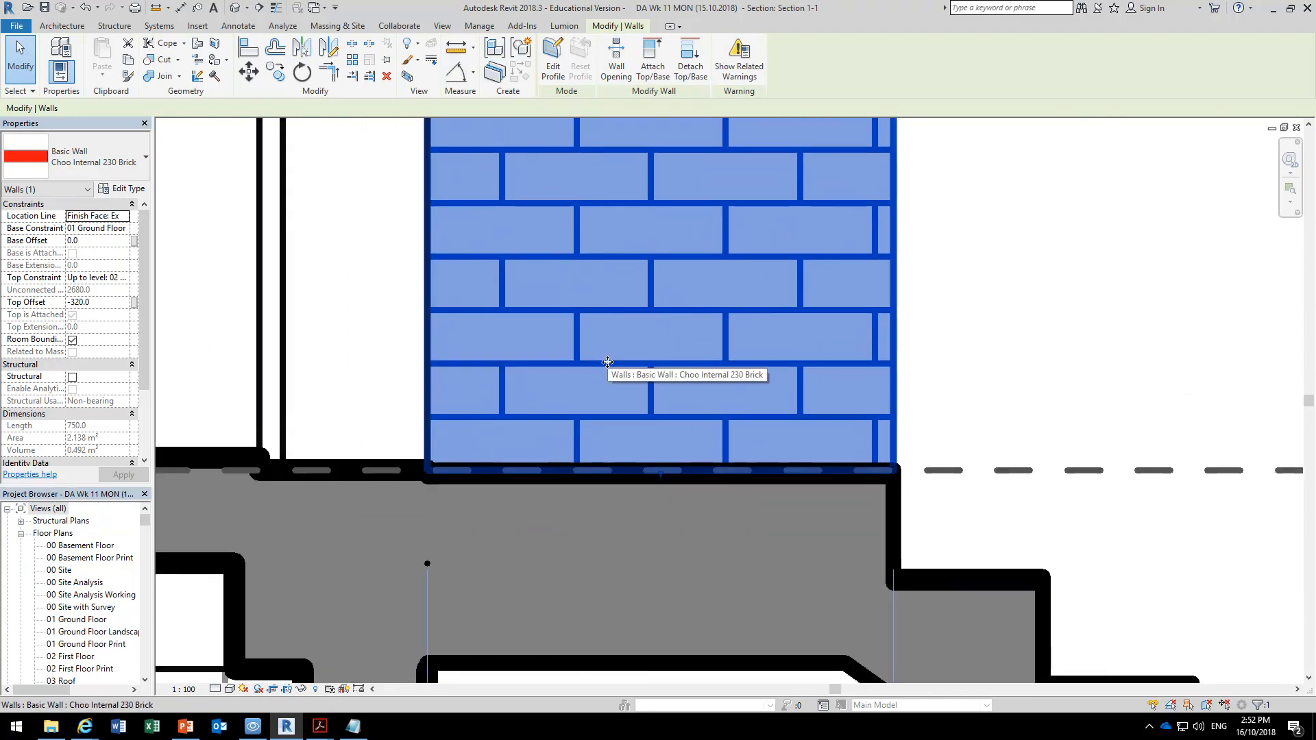
key("Escape")
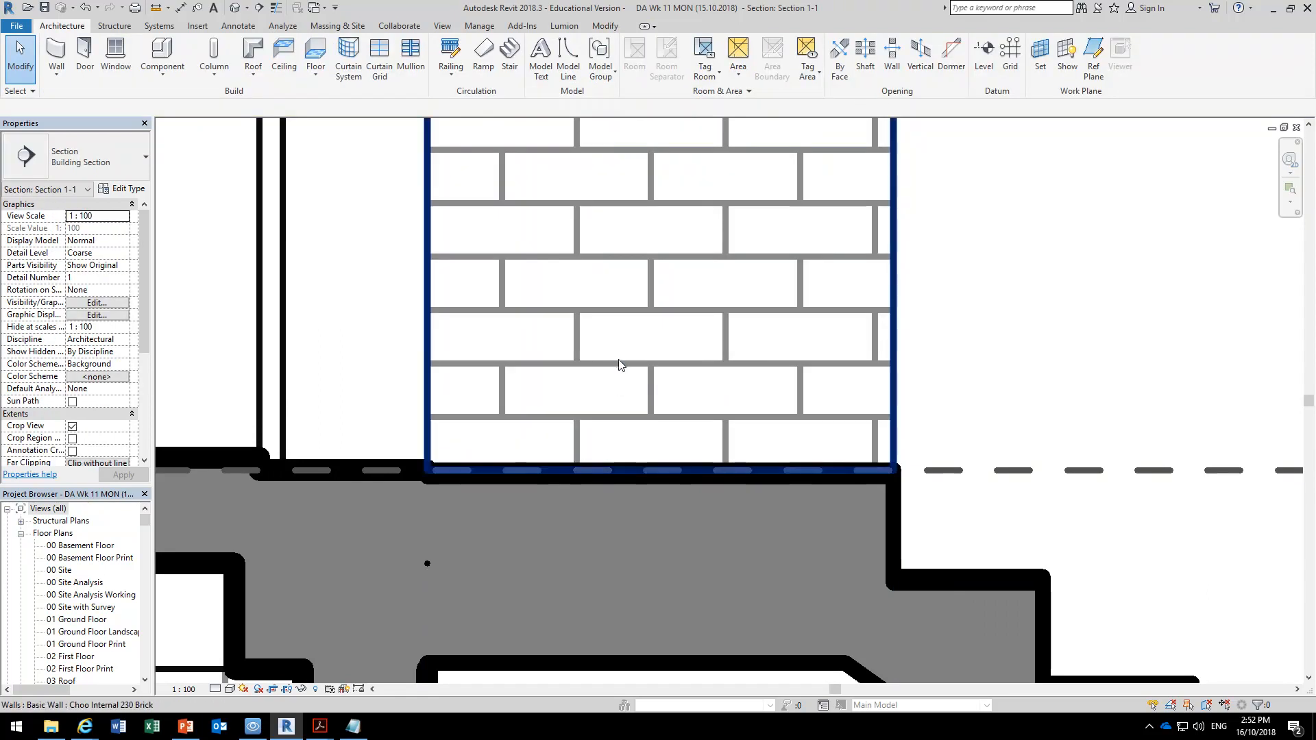
left_click(622, 368)
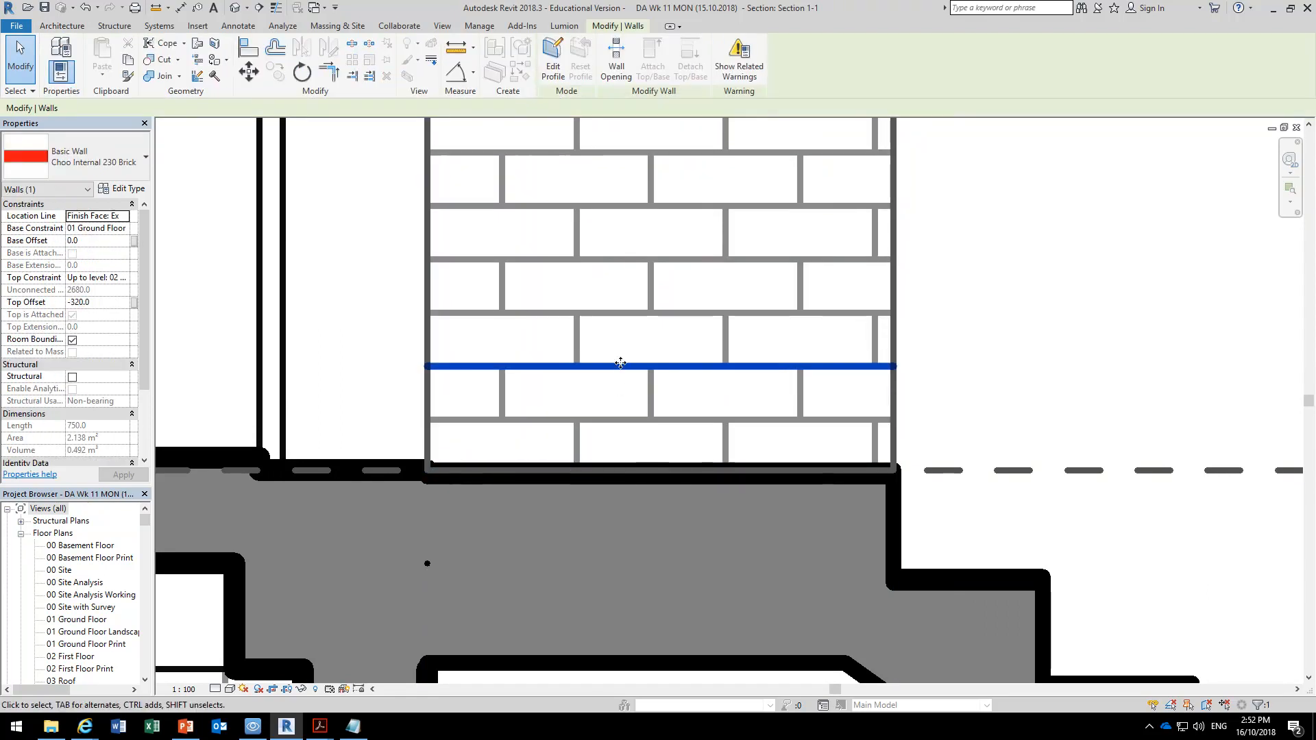
left_click(395, 322)
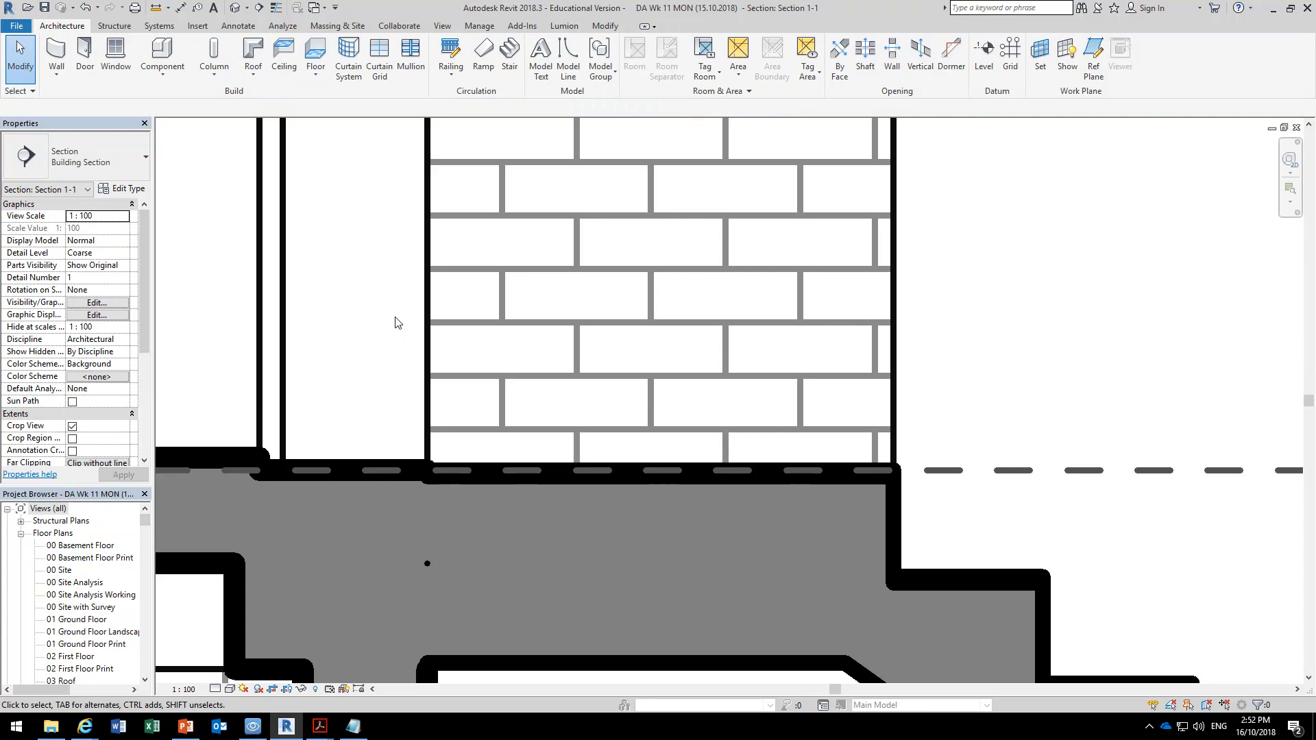
Reselect a horizontal joint line on the 230 Brick wall and try nudging its pattern up, left, right and down.
left_click(535, 379)
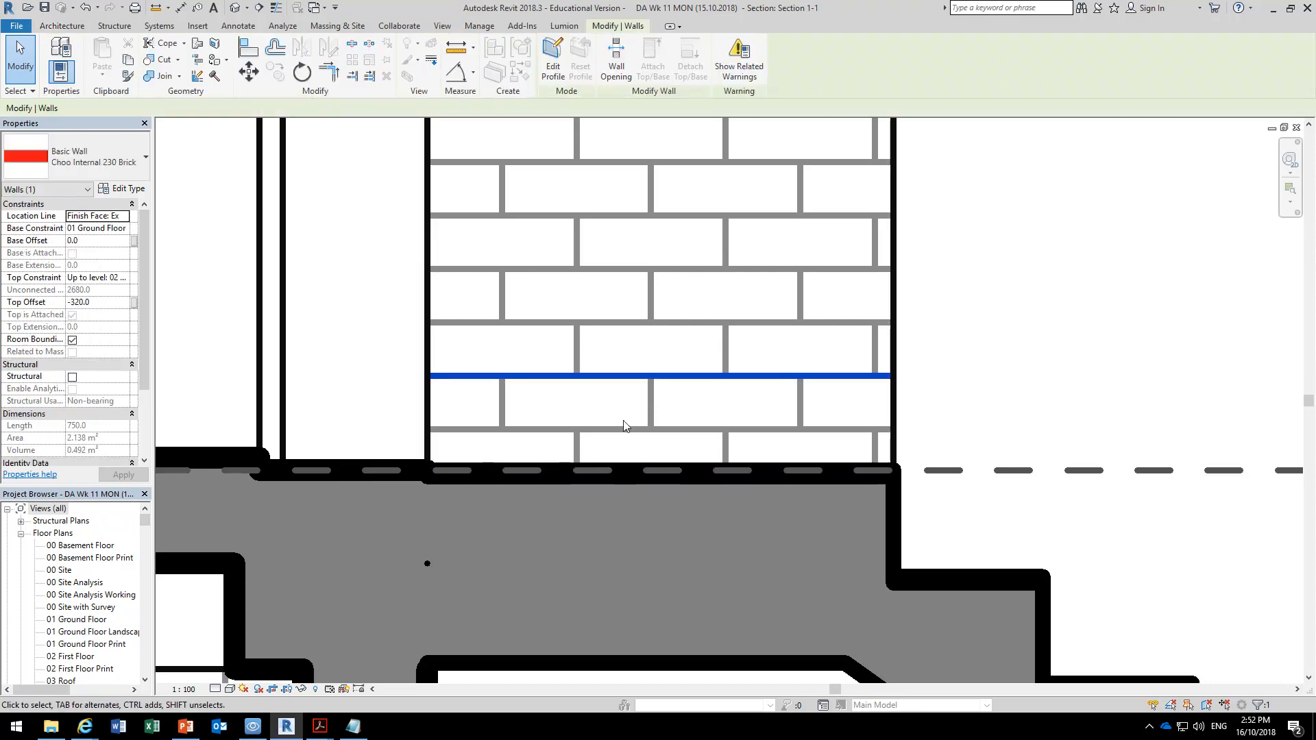
key("Up")
key("Up")
key("Up")
key("Up")
key("Up")
key("Up")
key("Up")
key("Up")
key("Up")
key("Up")
key("Up")
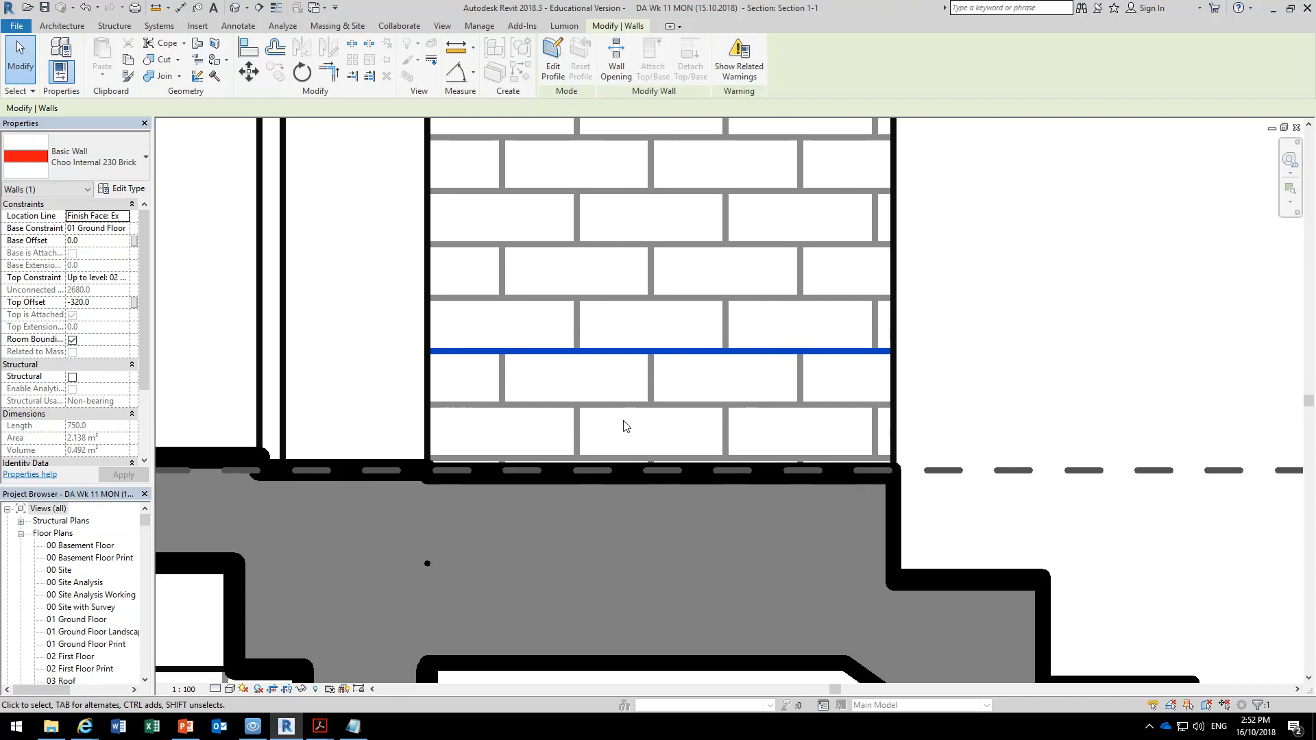
key("Left")
key("Left")
key("Left")
key("Right")
key("Right")
key("Right")
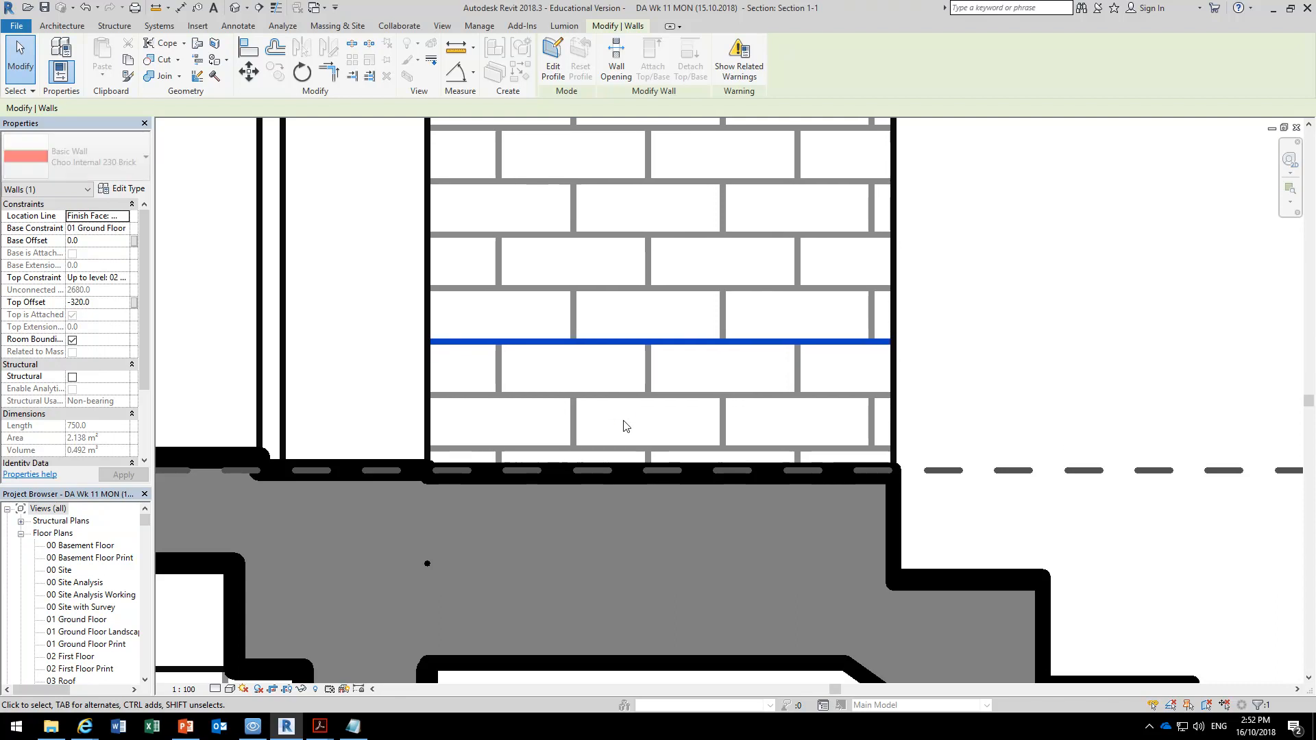
key("Down")
key("Down")
key("Down")
key("Down")
key("Up")
key("Up")
key("Up")
key("Up")
key("Up")
key("Up")
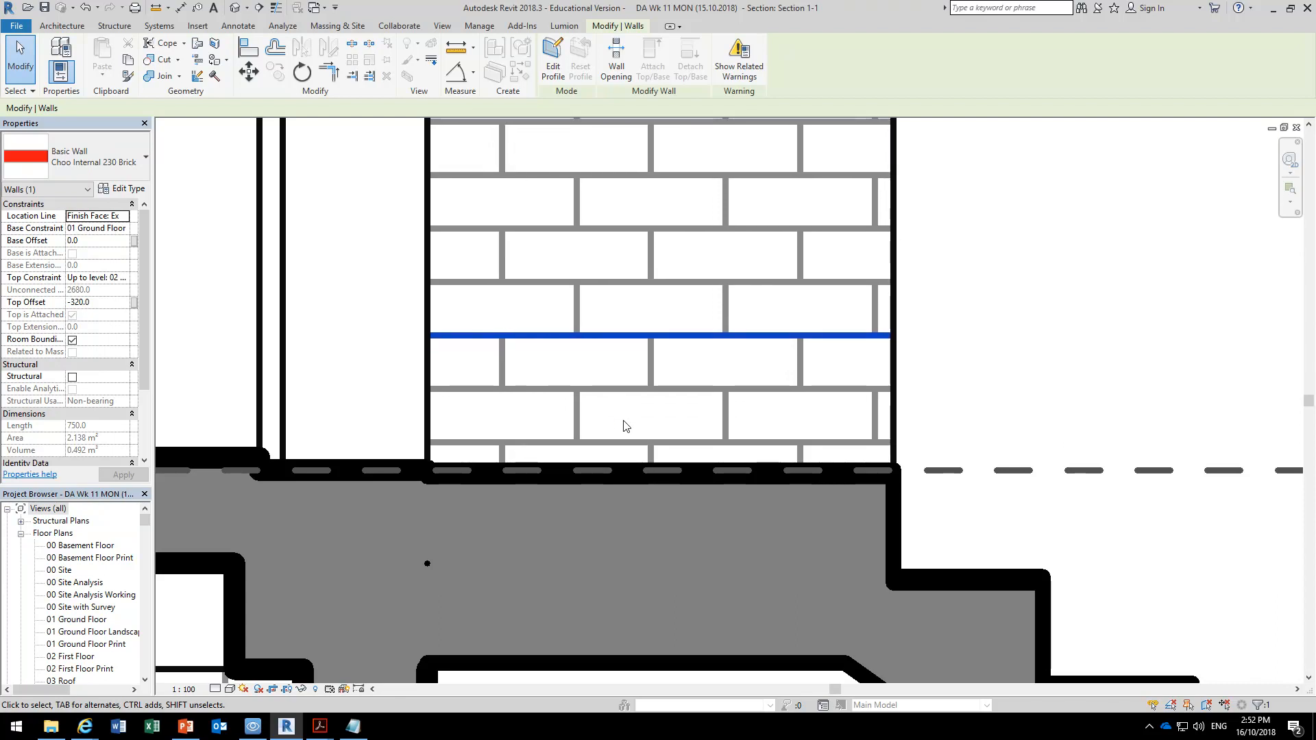
Align the lowest horizontal brick joint of the 230 Brick wall with the ground floor level line.
left_click(250, 49)
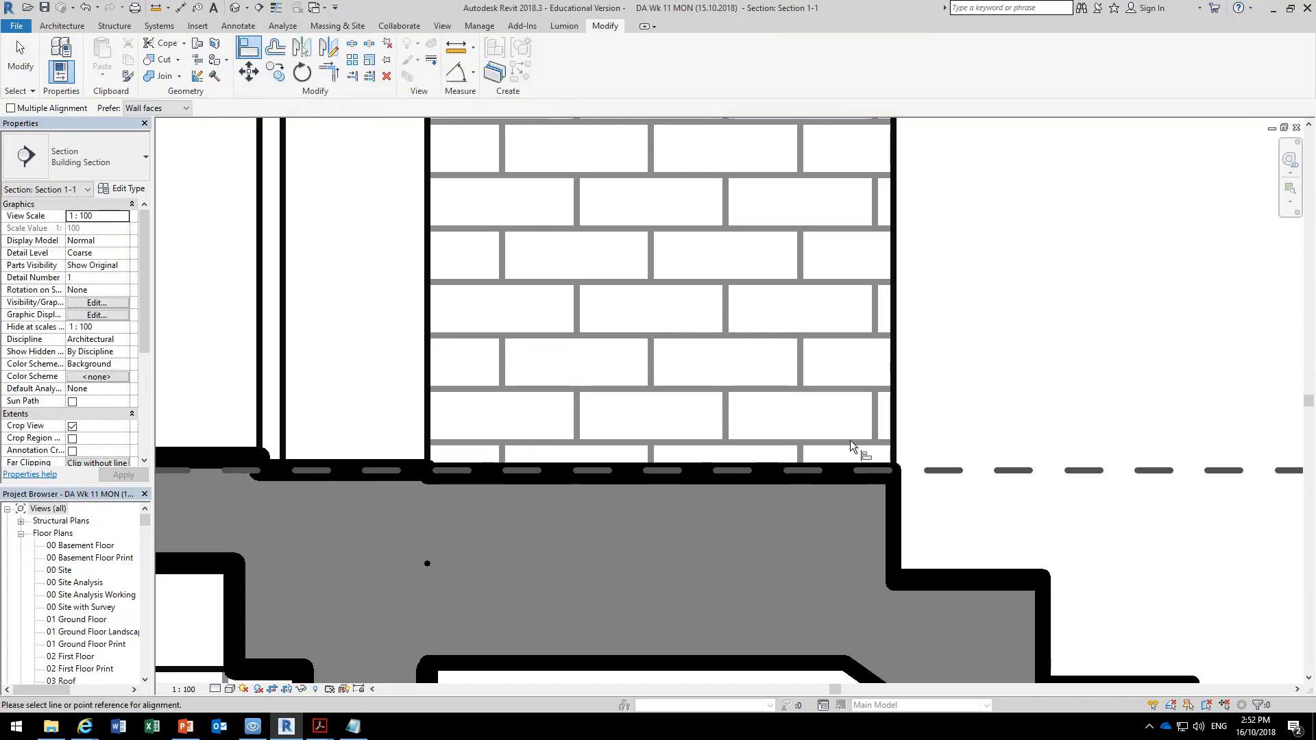
left_click(946, 471)
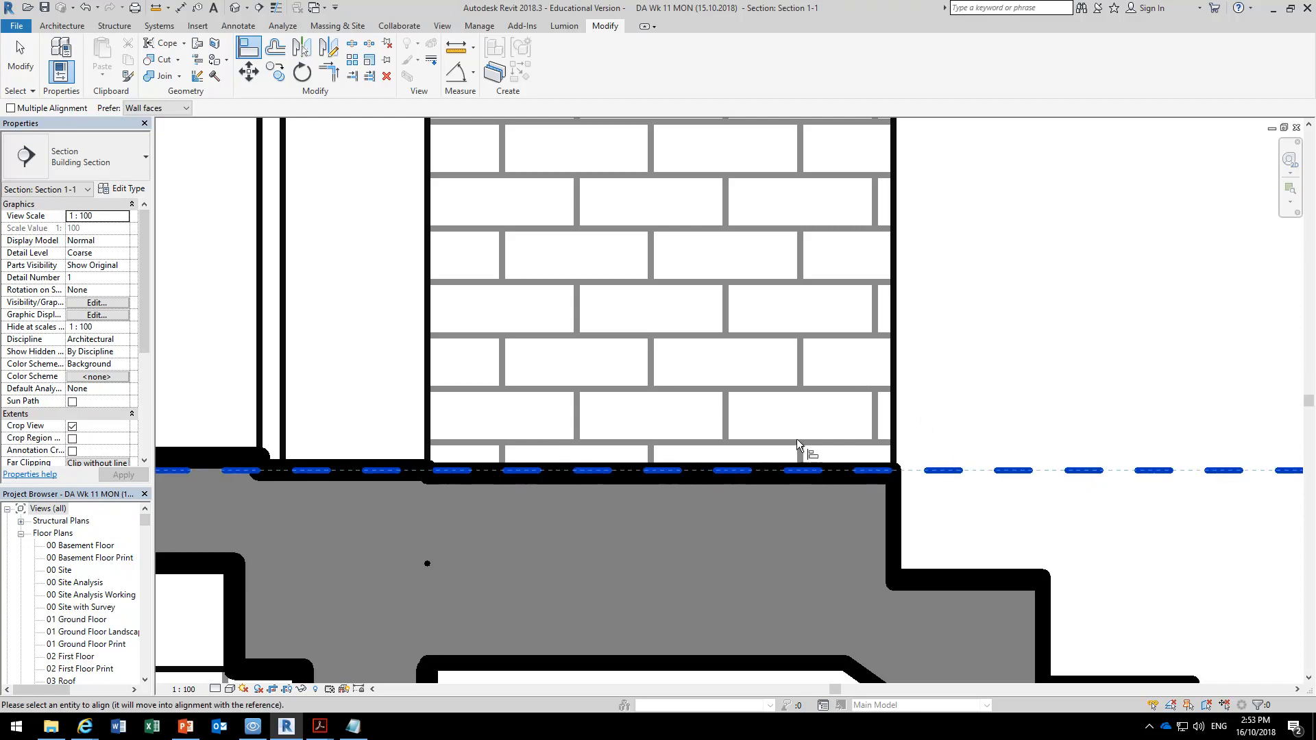
left_click(759, 442)
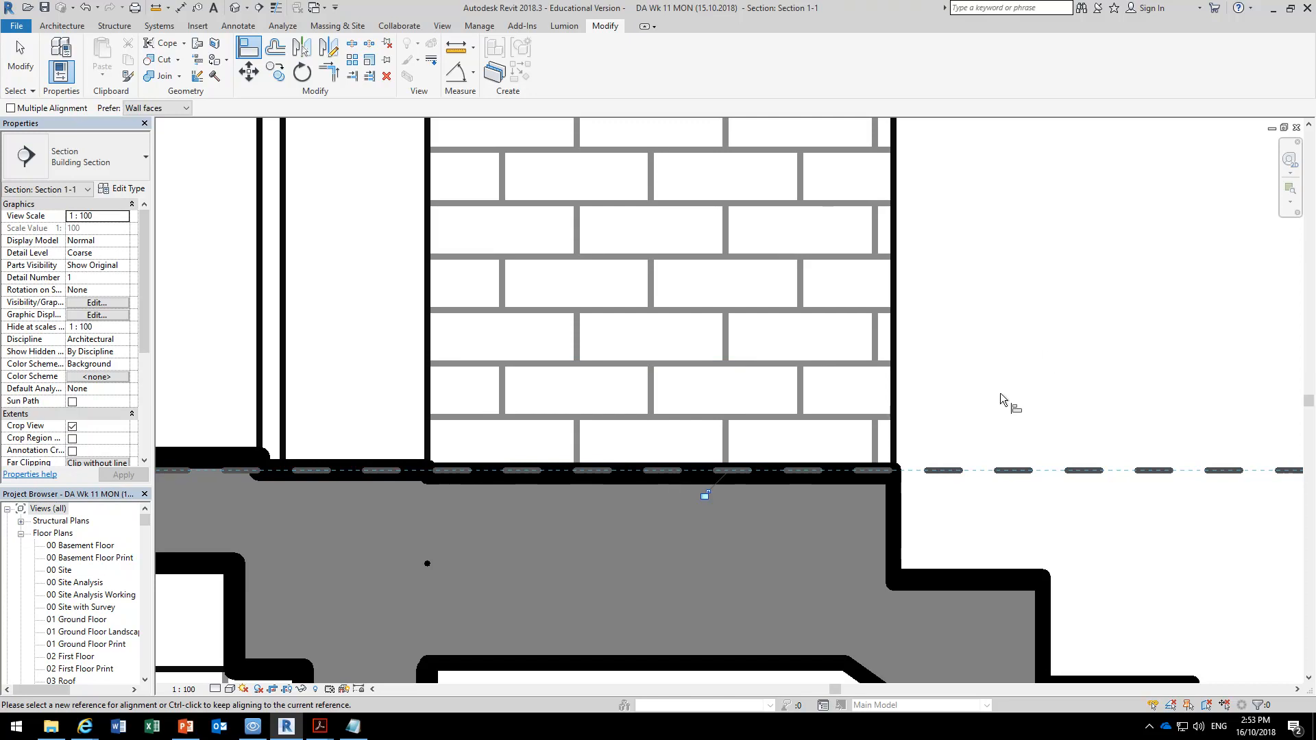
Align the nearest vertical brick joint with the 230 Brick wall's outer edge beside the stairs and end the Align command.
scroll(959, 462, "up", 1)
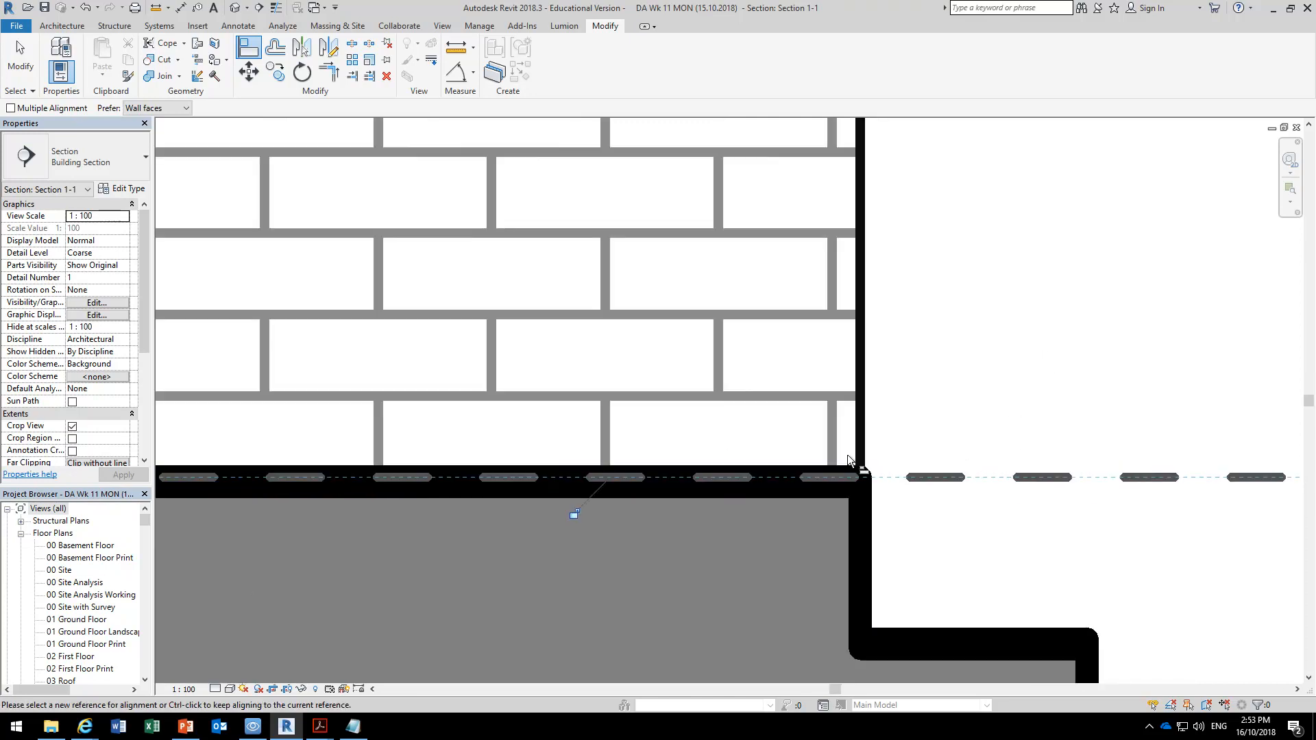
scroll(875, 442, "up", 2)
left_click(870, 424)
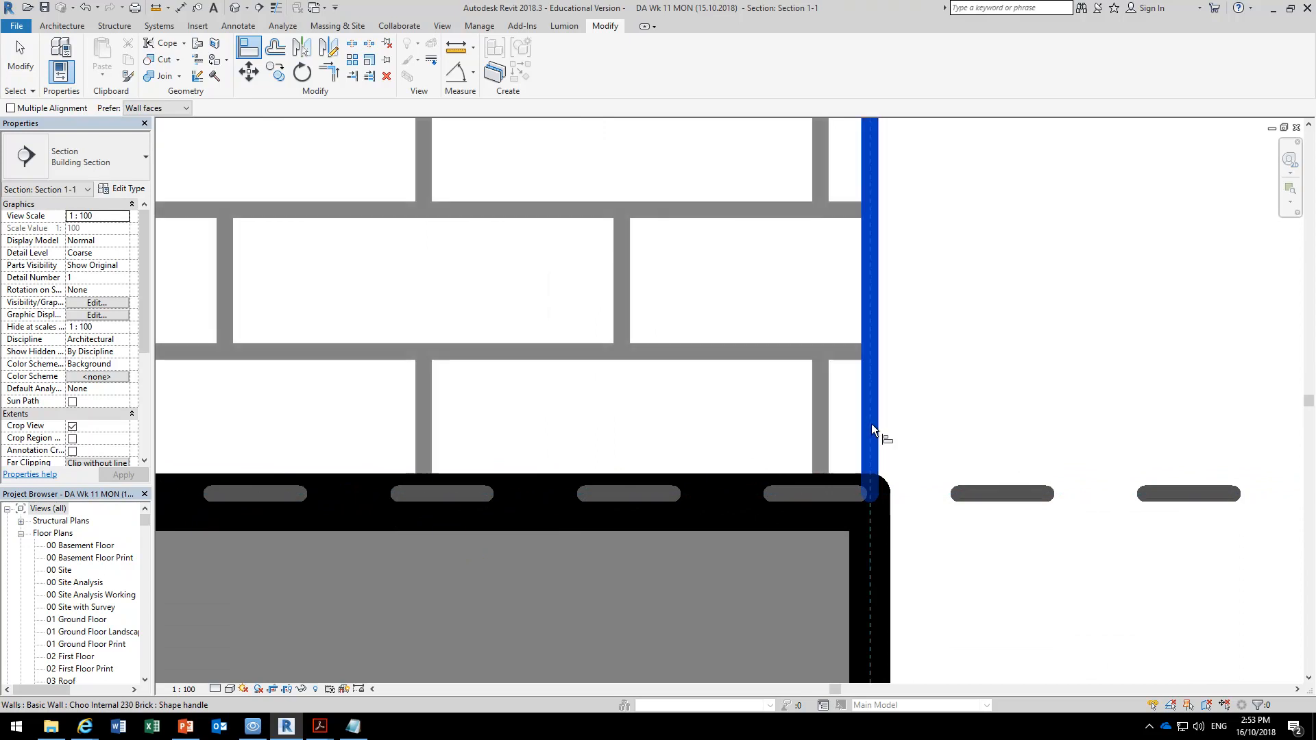
left_click(819, 392)
scroll(808, 425, "down", 3)
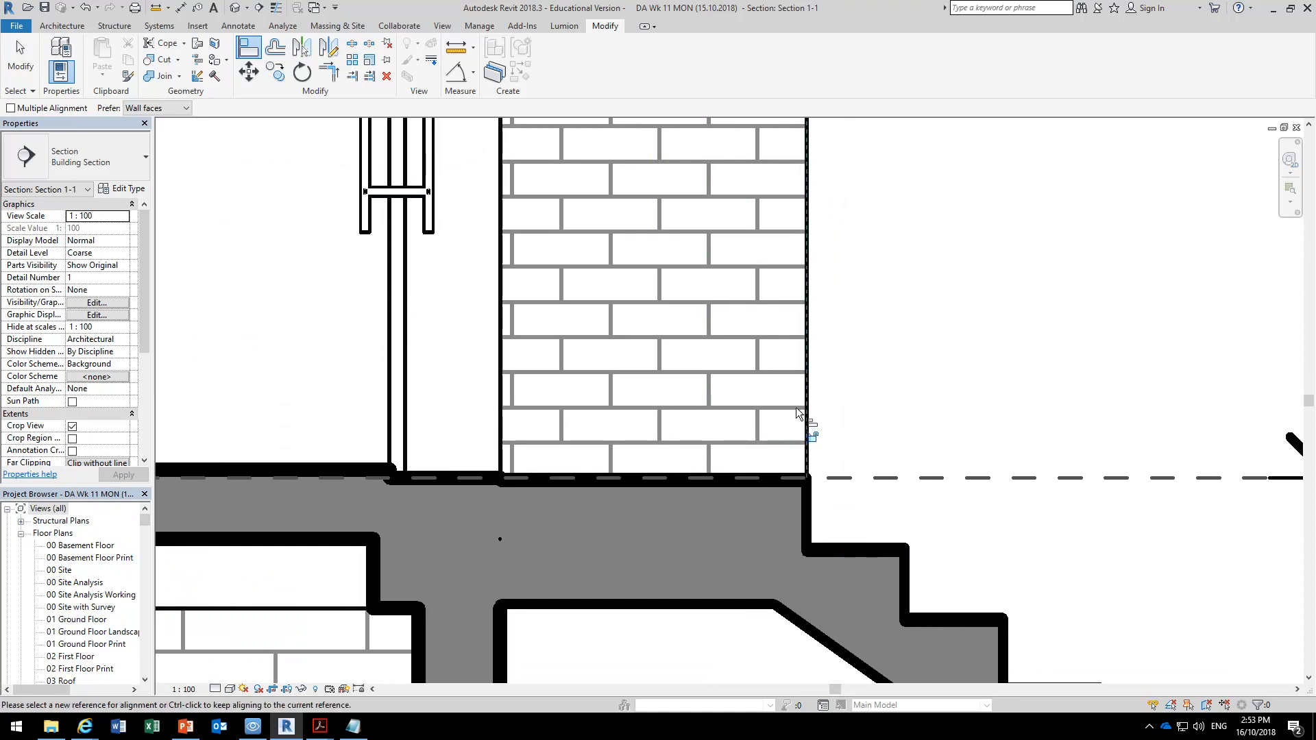
scroll(816, 384, "down", 3)
scroll(809, 407, "down", 2)
scroll(751, 330, "up", 1)
right_click(768, 336)
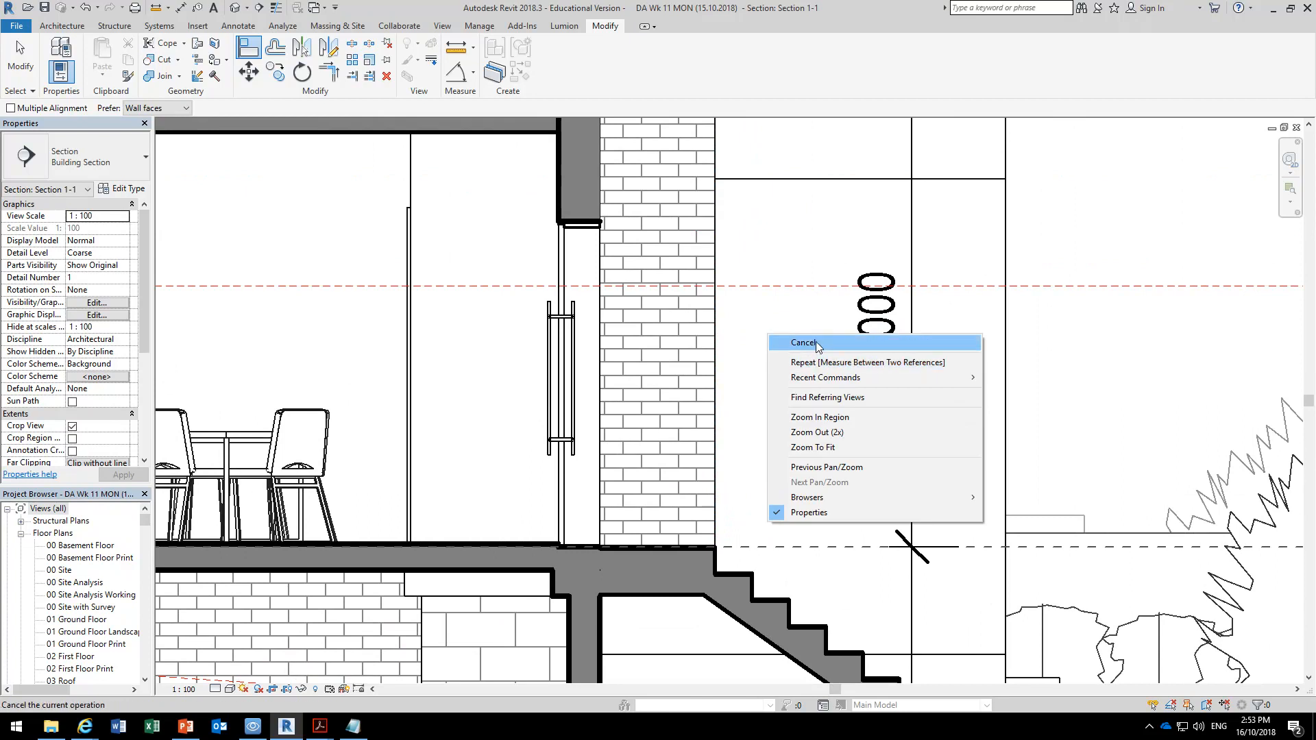
left_click(805, 342)
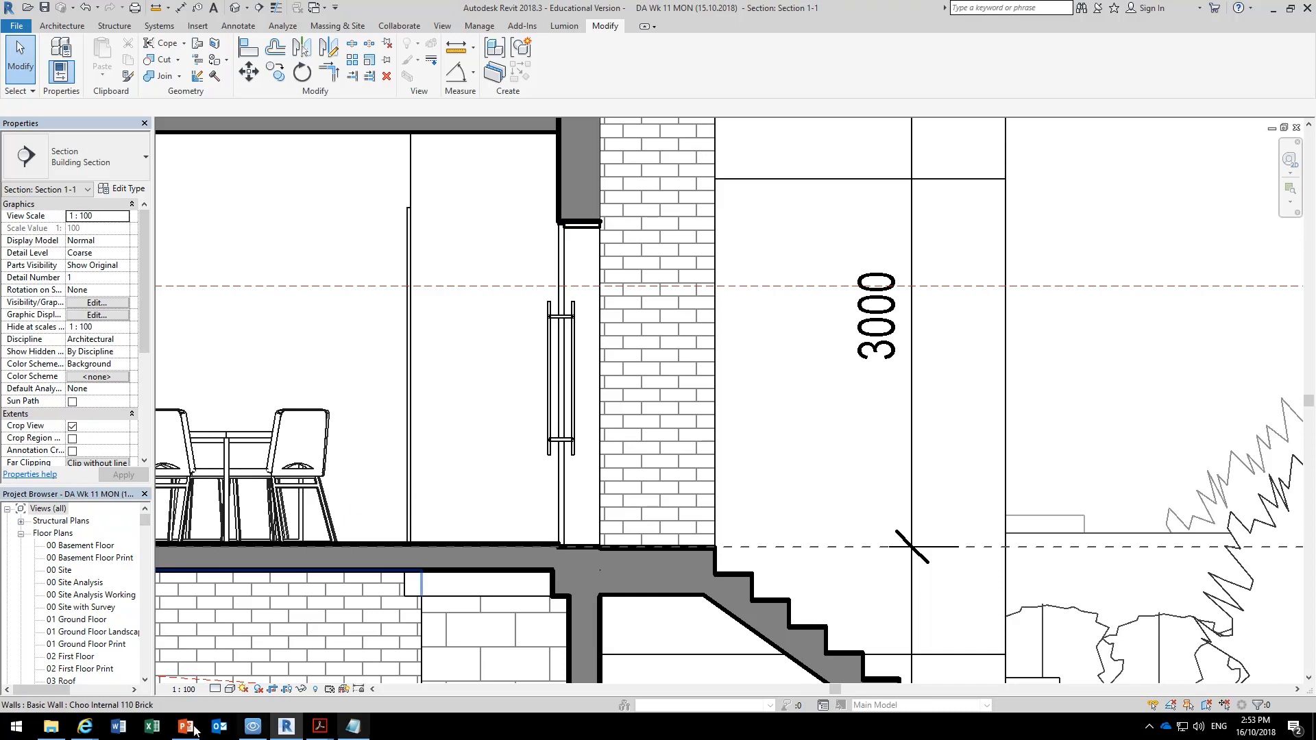
Switch to File Explorer and look through the pattern files in the X Hatch Patterns folder.
left_click(51, 726)
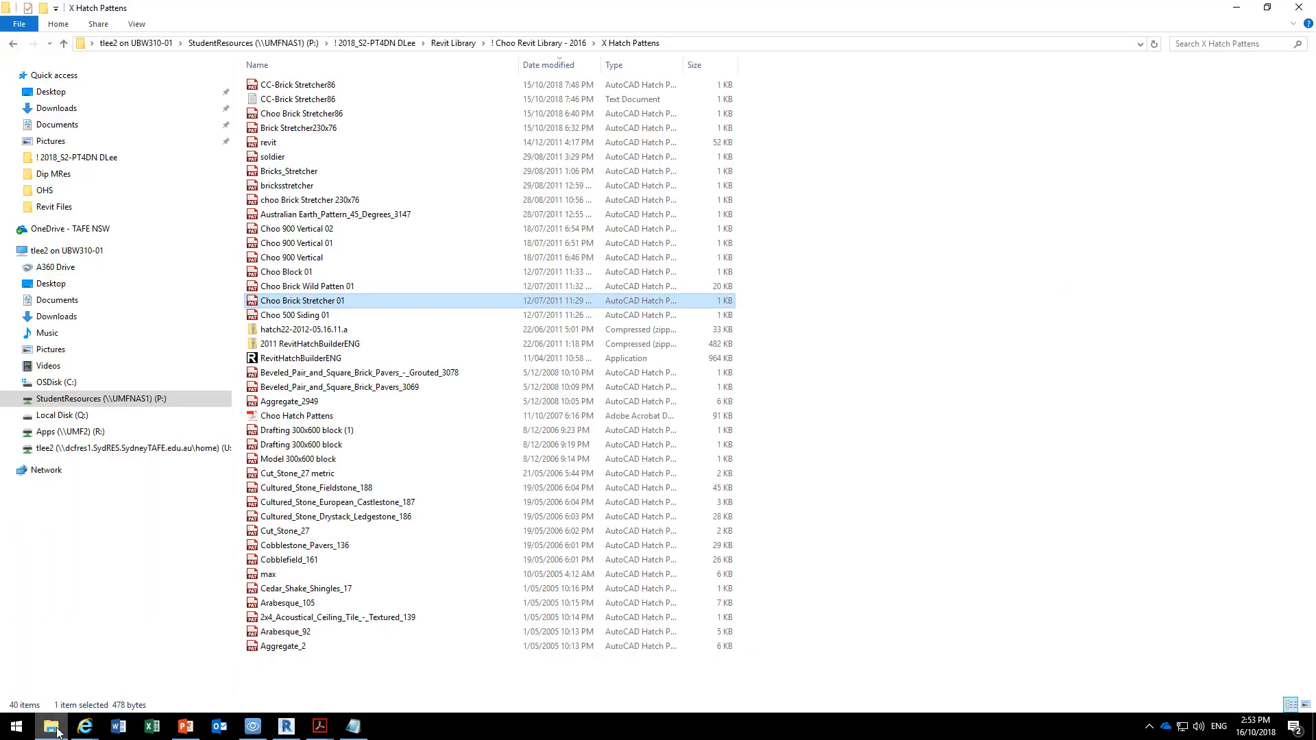
left_click(299, 670)
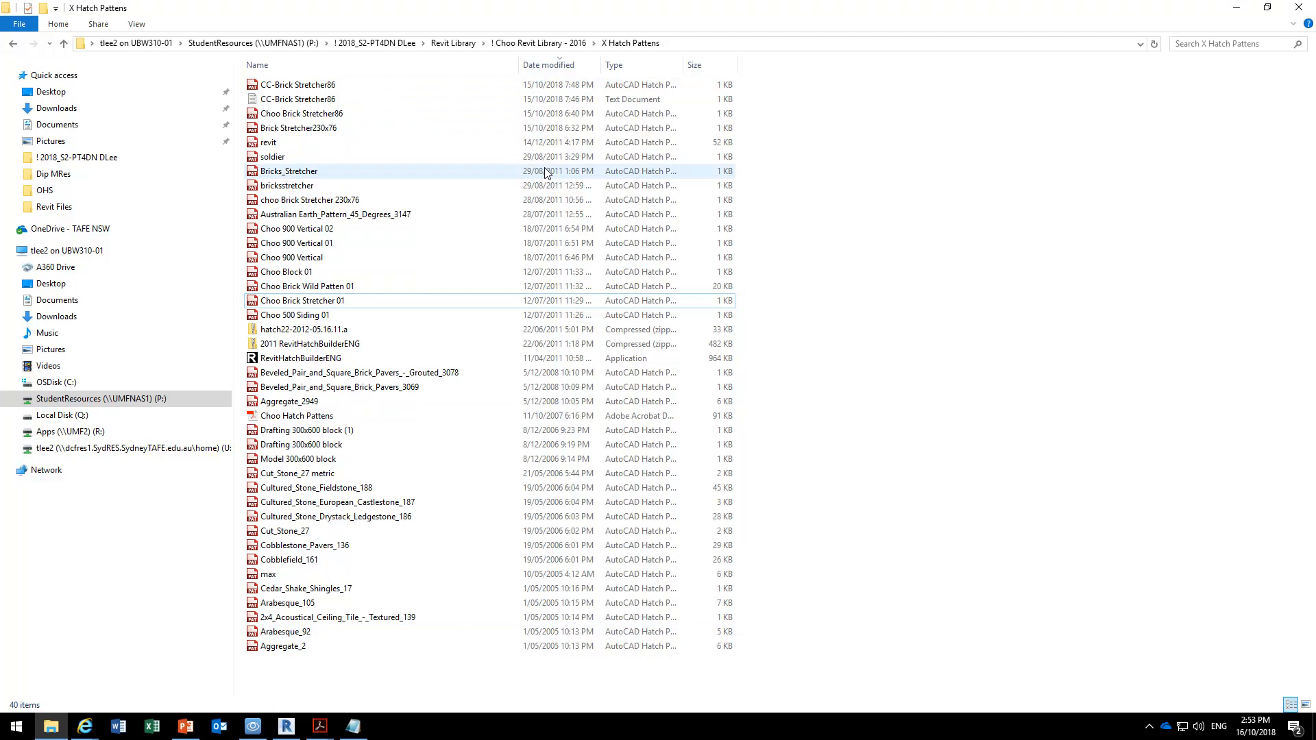
mouse_move(318, 310)
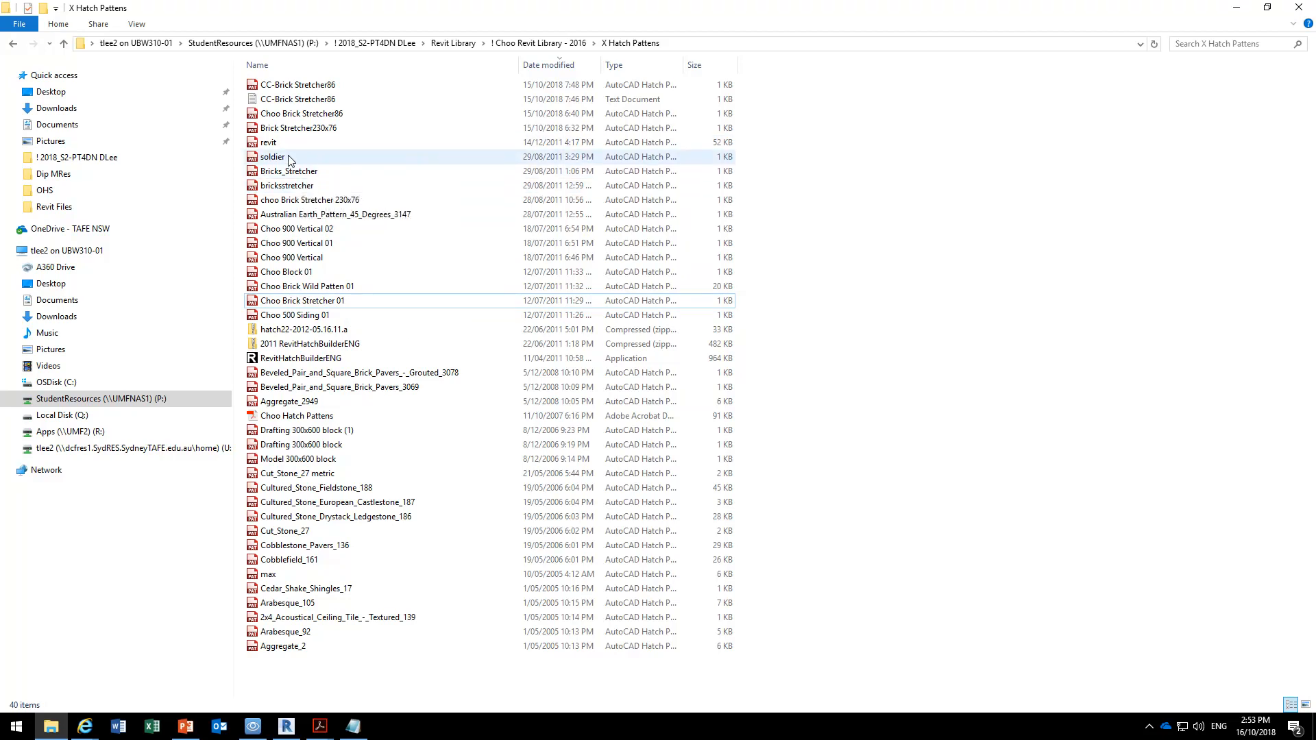
mouse_move(334, 530)
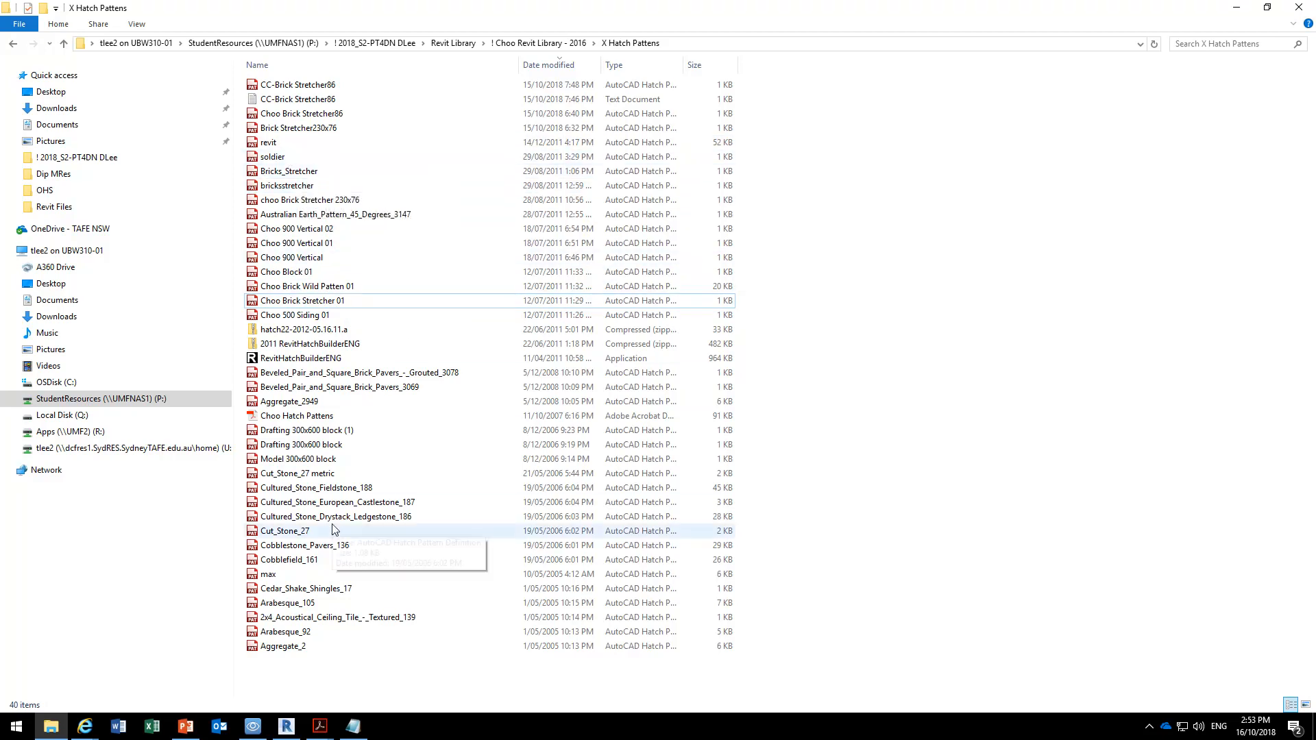
Open the Cut_Stone_27 metric pattern file and try saving it under the name Cut_Stone_27 metric.pat.
double_click(320, 474)
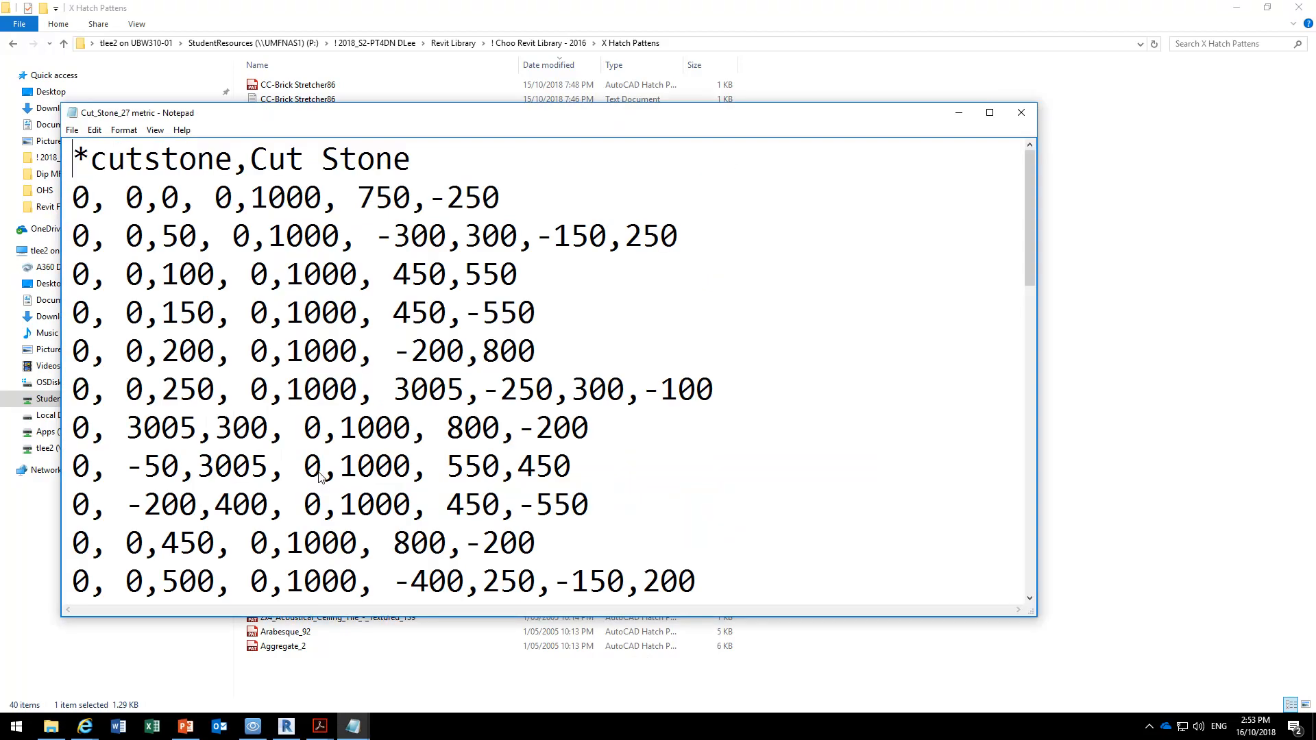
left_click(72, 131)
left_click(83, 196)
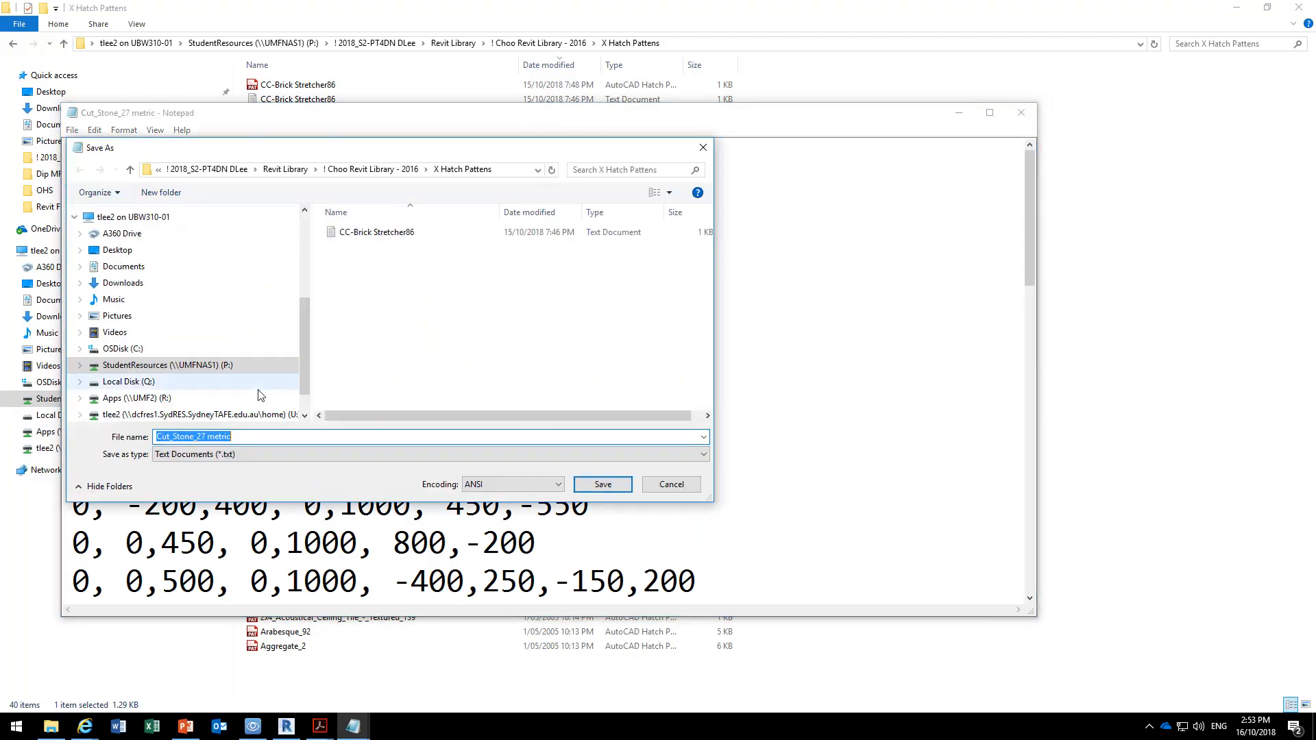
left_click(247, 436)
type(".pat")
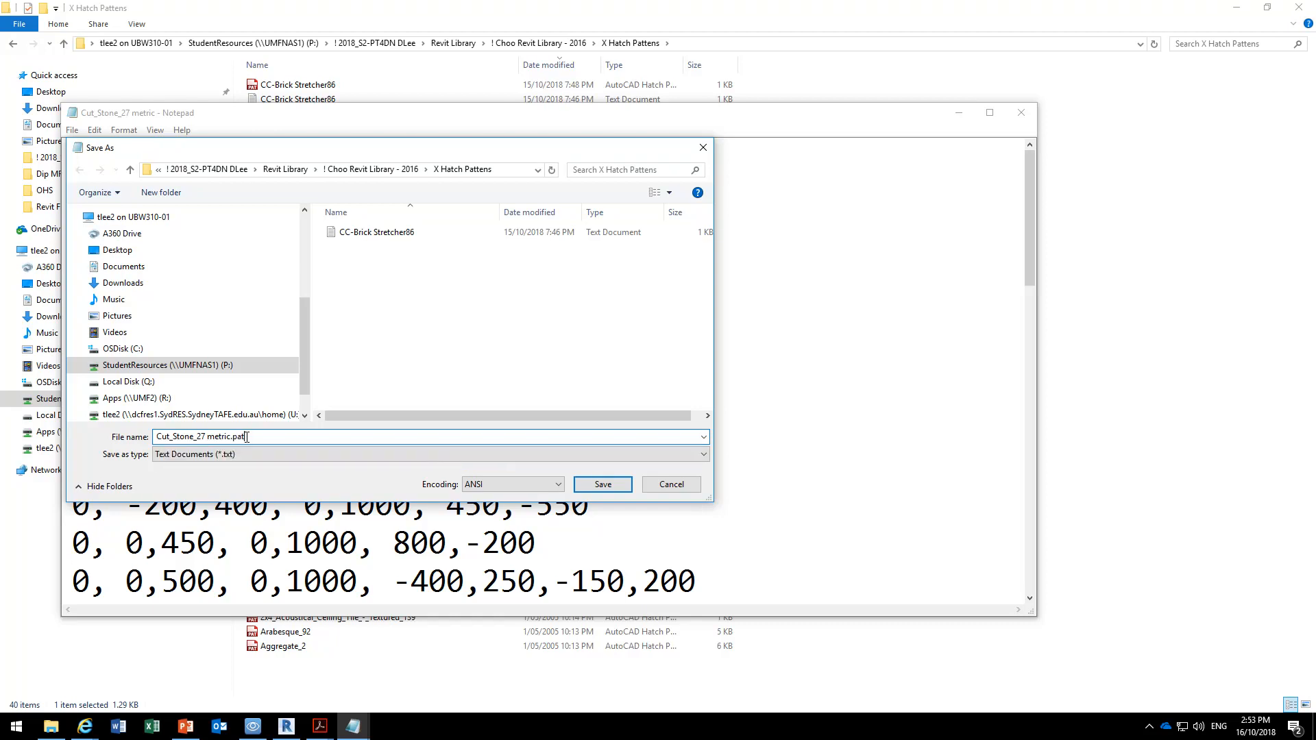
left_click(603, 484)
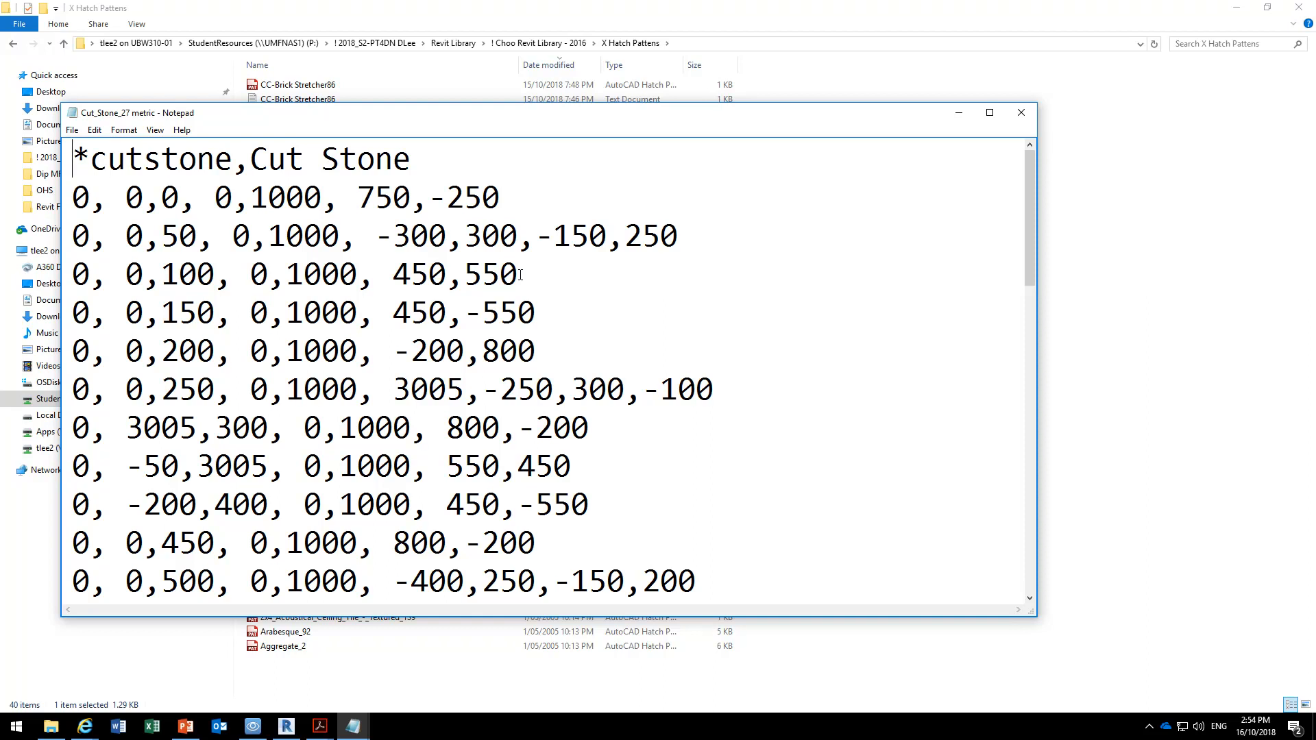
Examine the Cut Stone definition from start to end, comparing the angle value that begins each line.
scroll(520, 275, "down", 10)
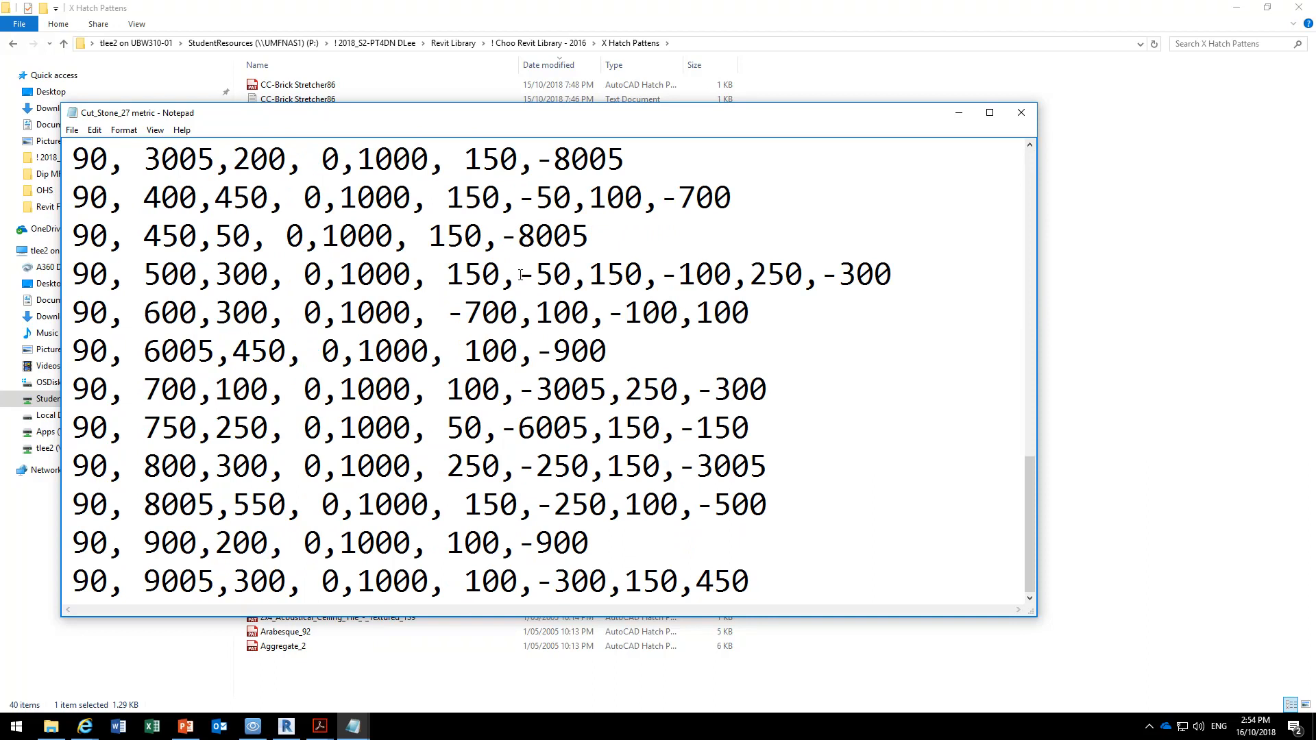
scroll(520, 275, "up", 10)
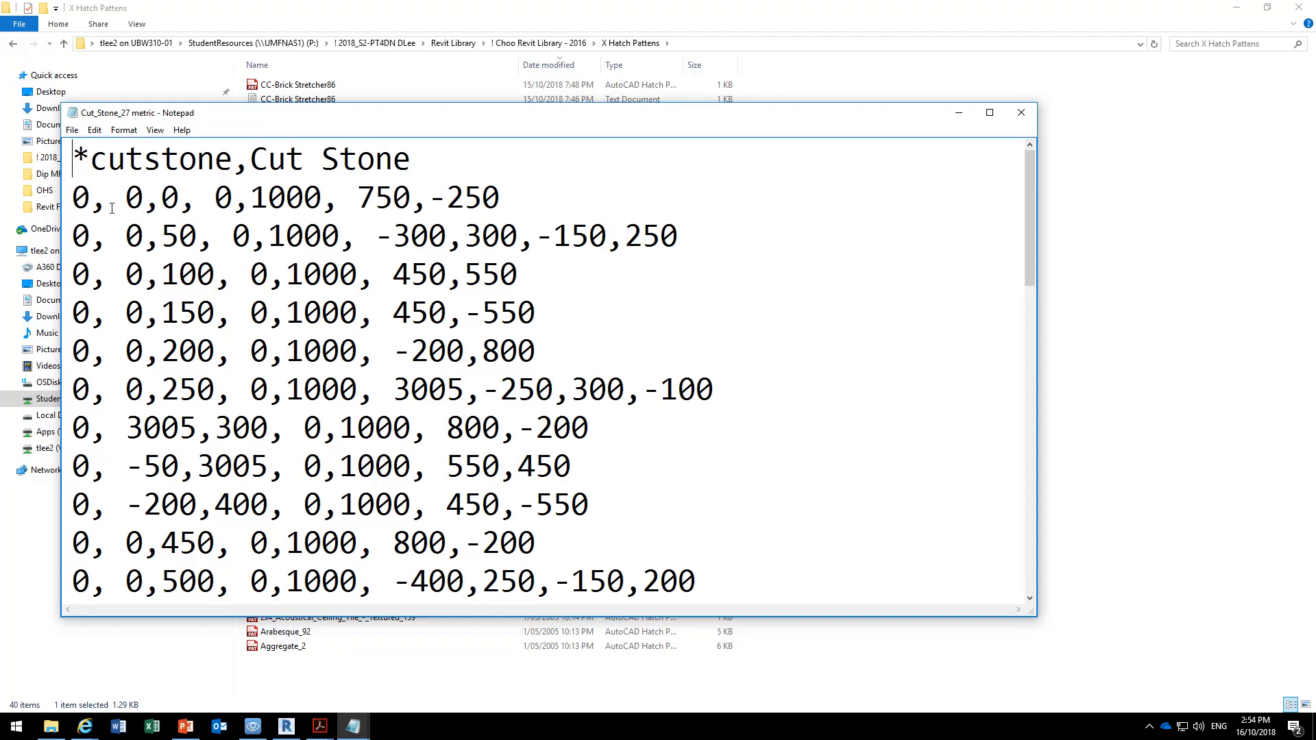
left_click_drag(71, 197, 89, 194)
scroll(161, 331, "down", 6)
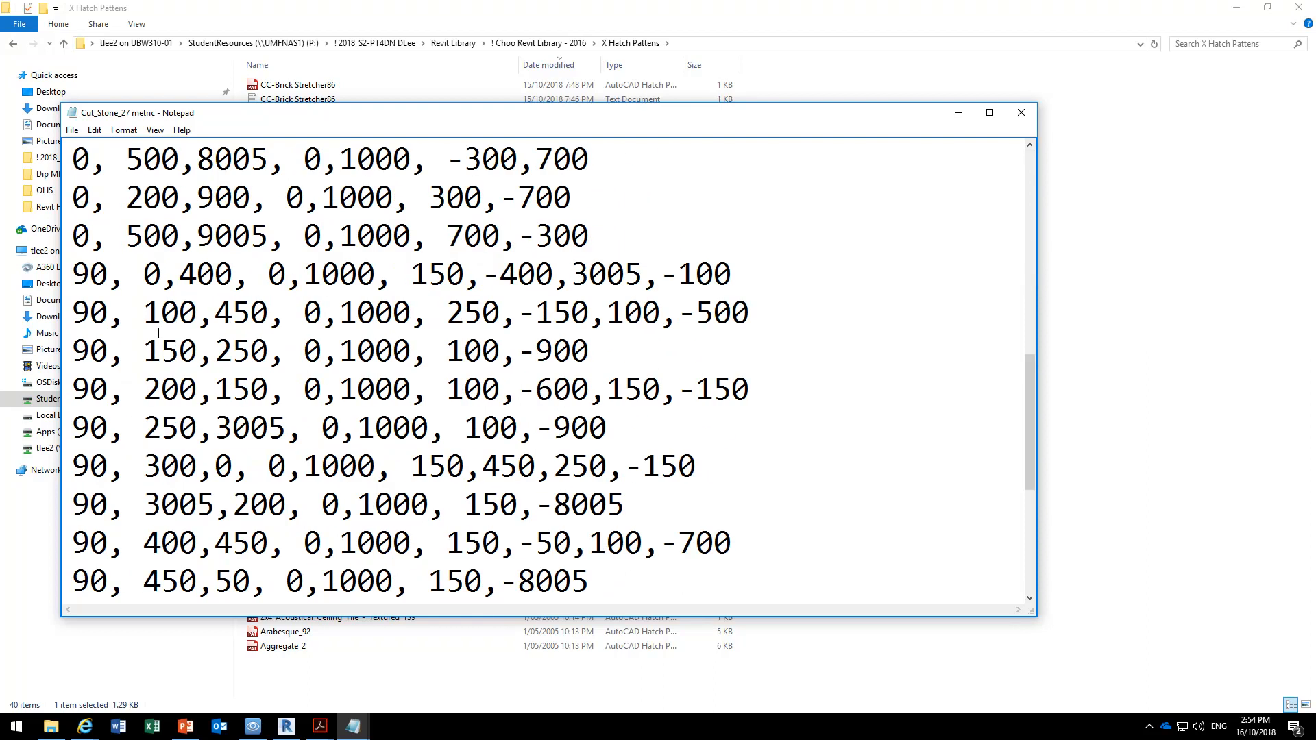
scroll(159, 333, "down", 3)
scroll(158, 334, "up", 10)
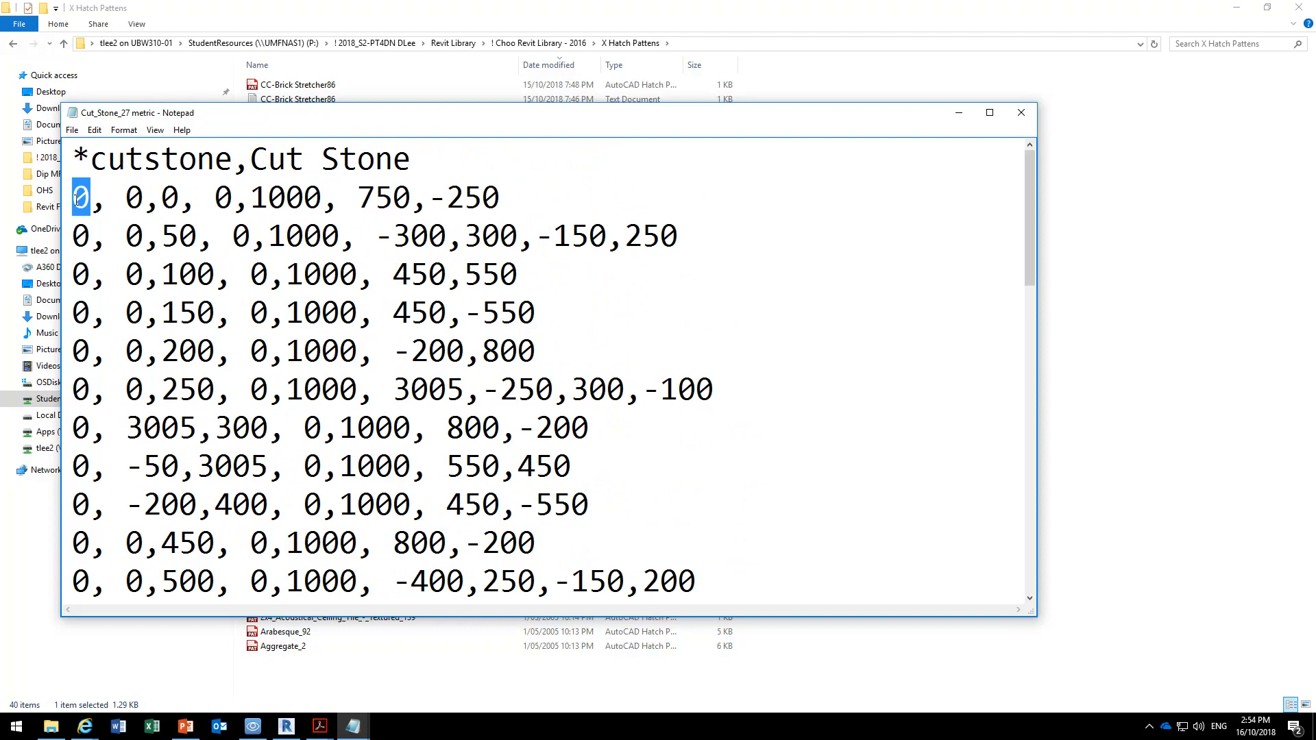
scroll(81, 200, "down", 9)
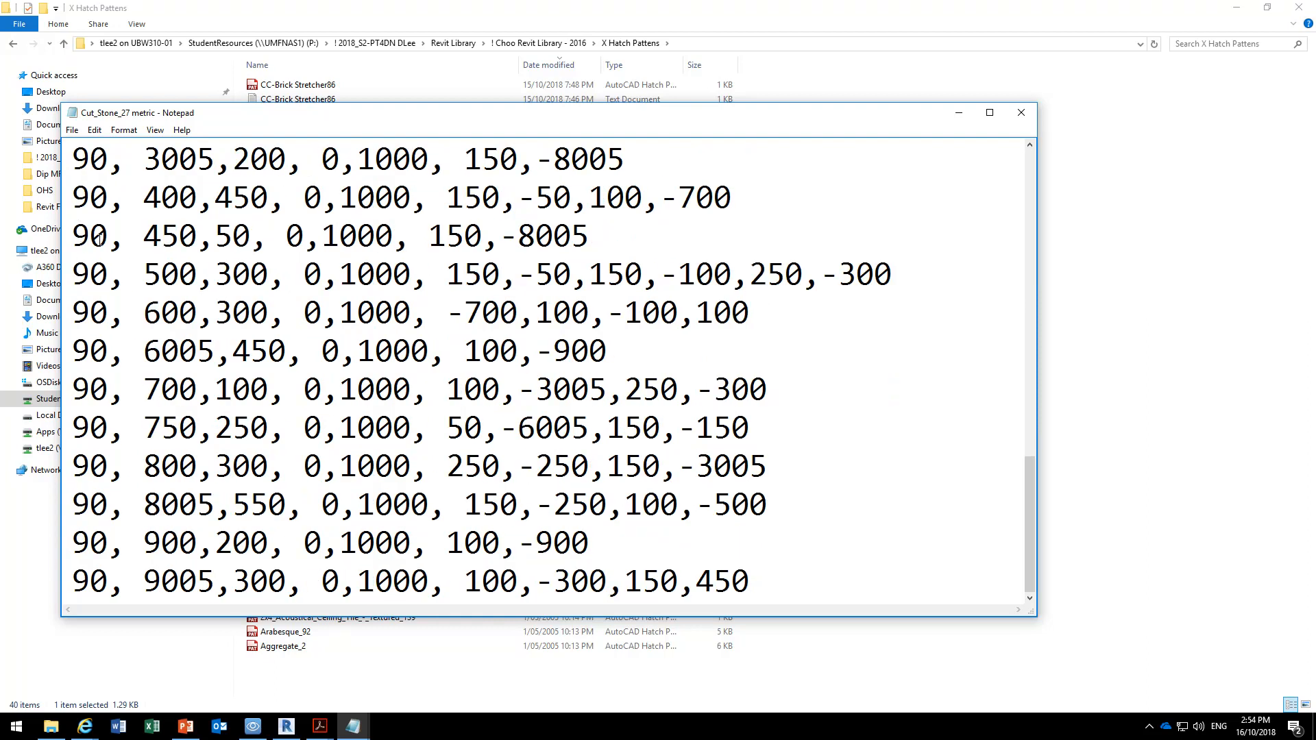
scroll(100, 239, "up", 9)
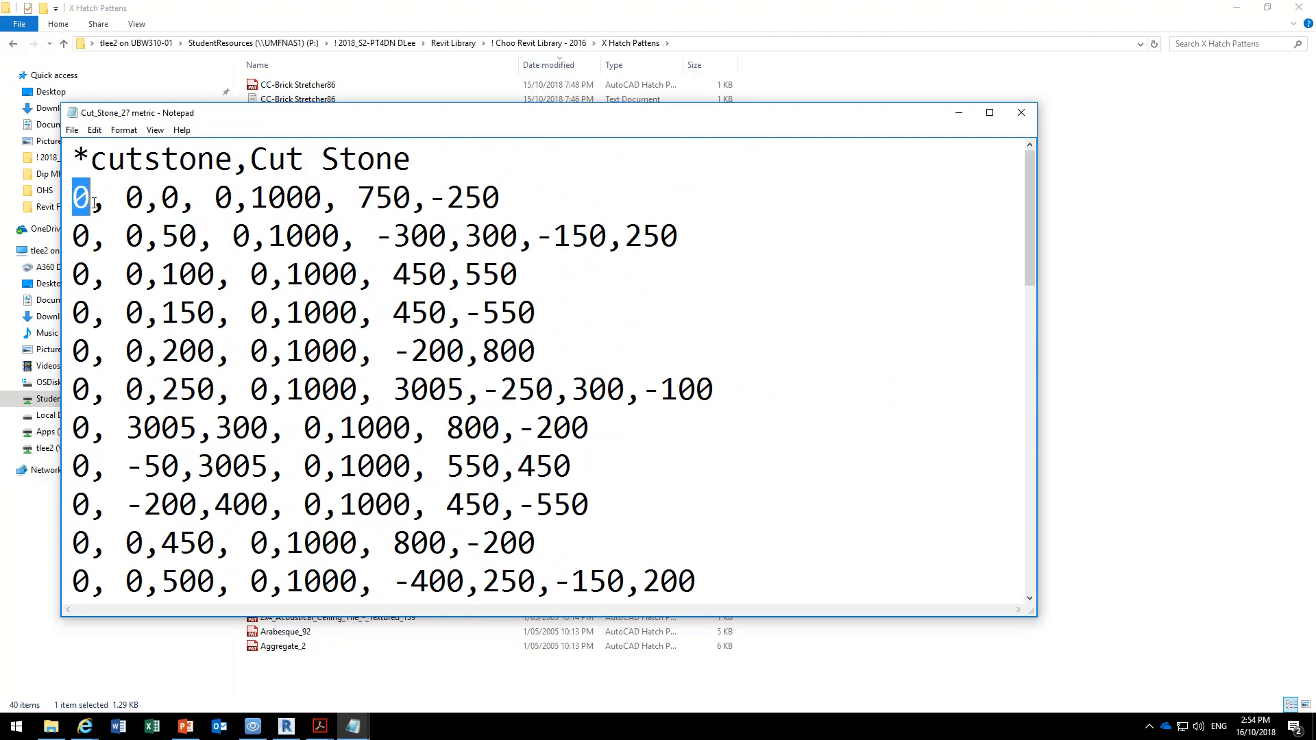
Examine the origin, offset and dash-space values in the first Cut Stone lines, then close the file.
left_click_drag(126, 199, 197, 199)
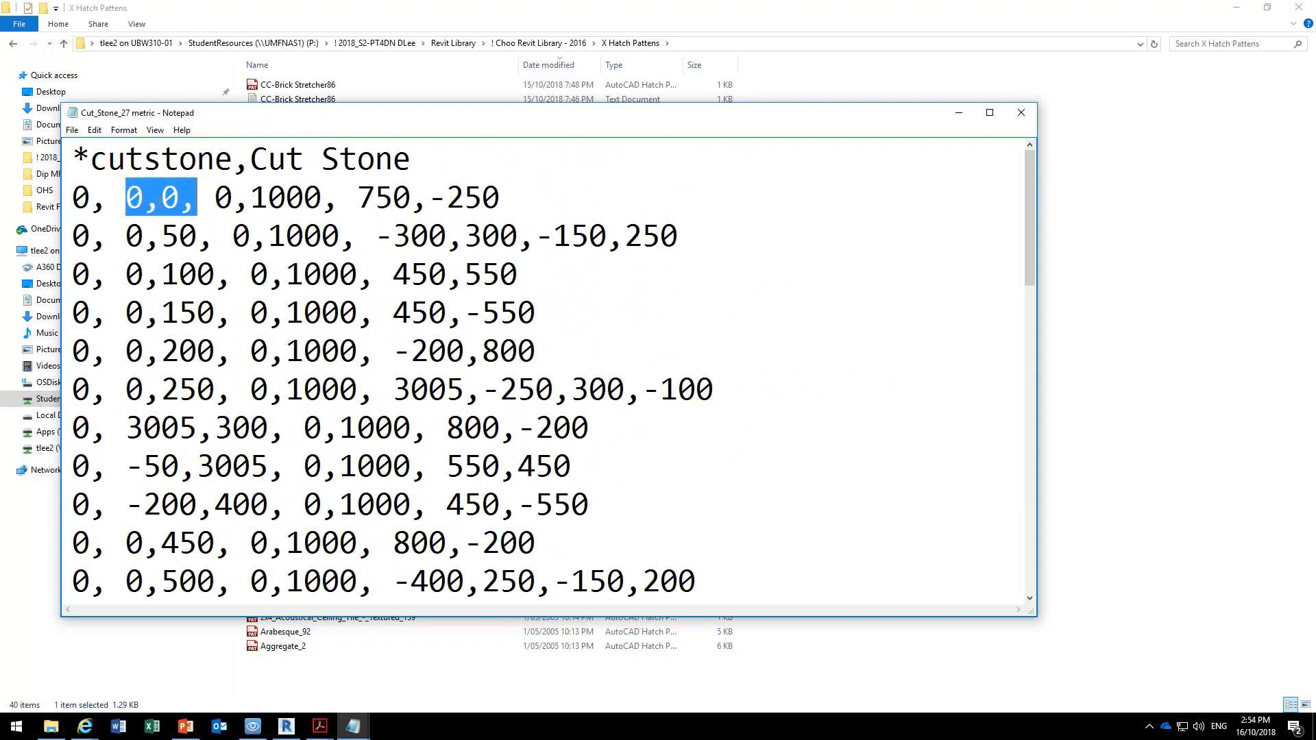
left_click(130, 198)
left_click_drag(74, 199, 338, 198)
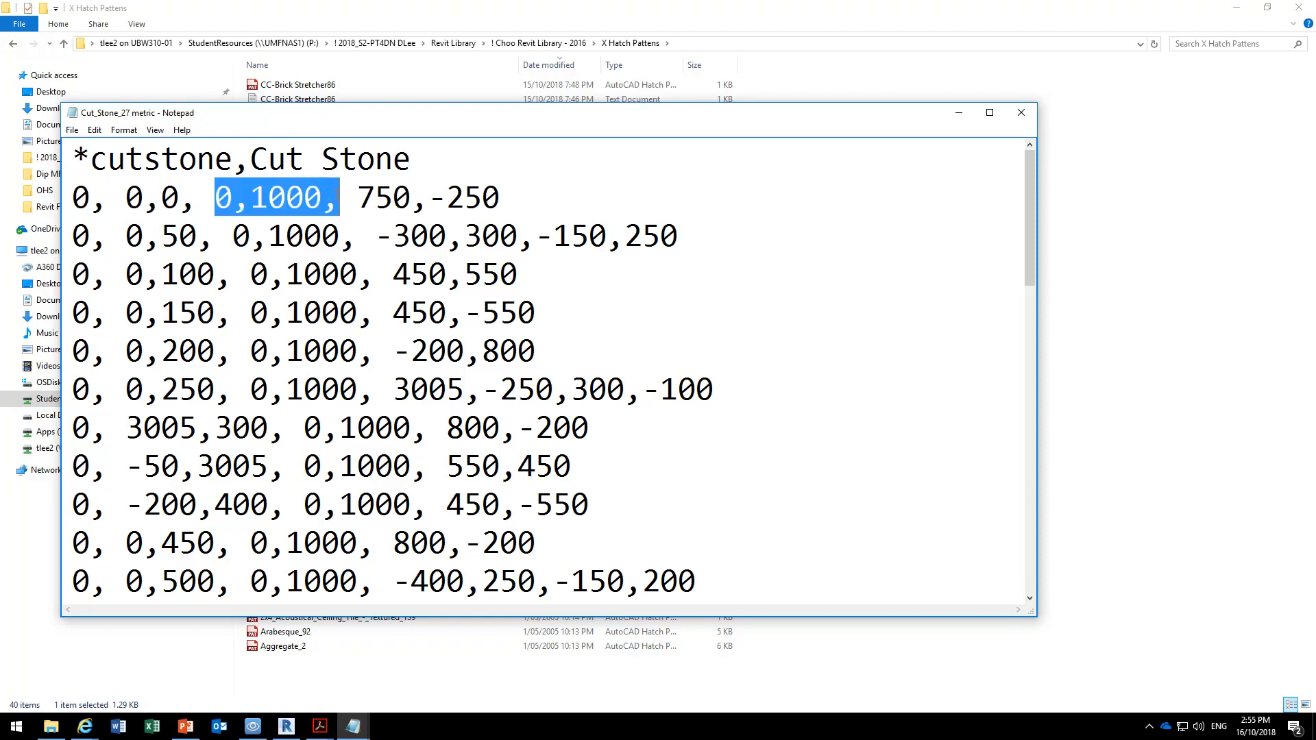
left_click(363, 197)
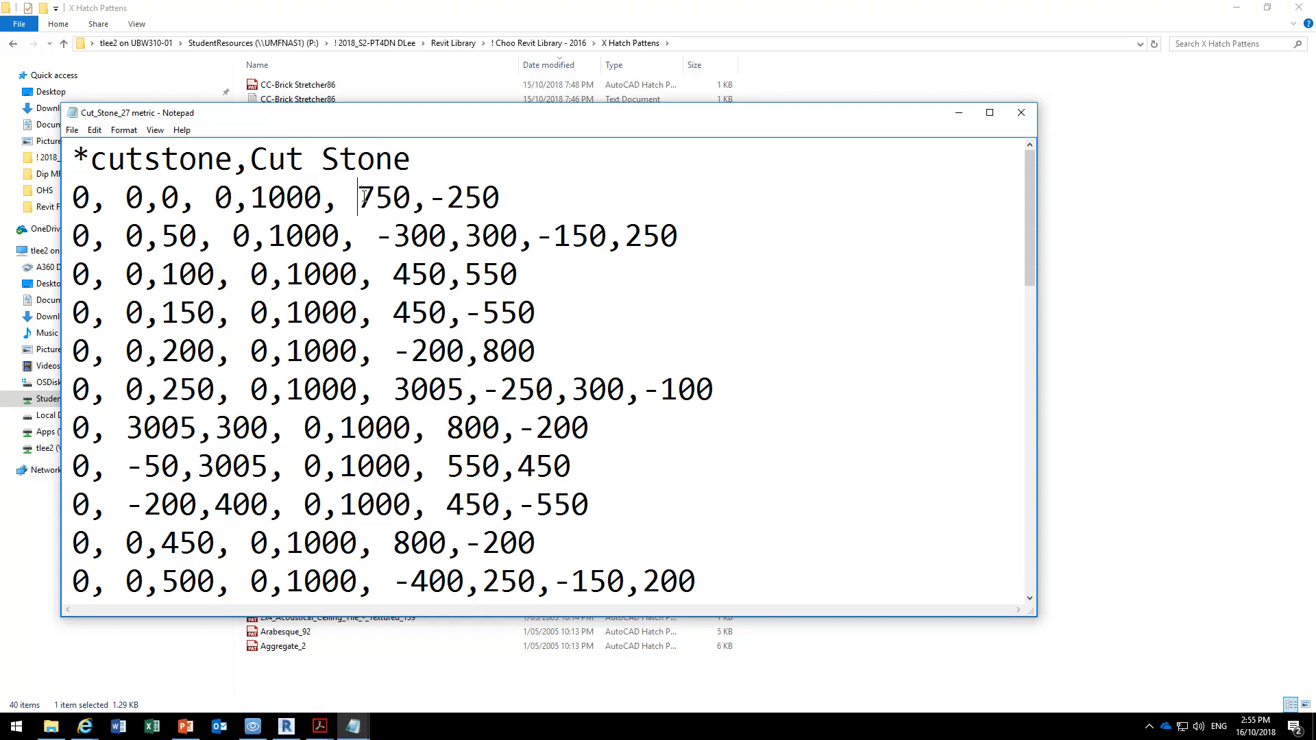
left_click_drag(371, 198, 521, 200)
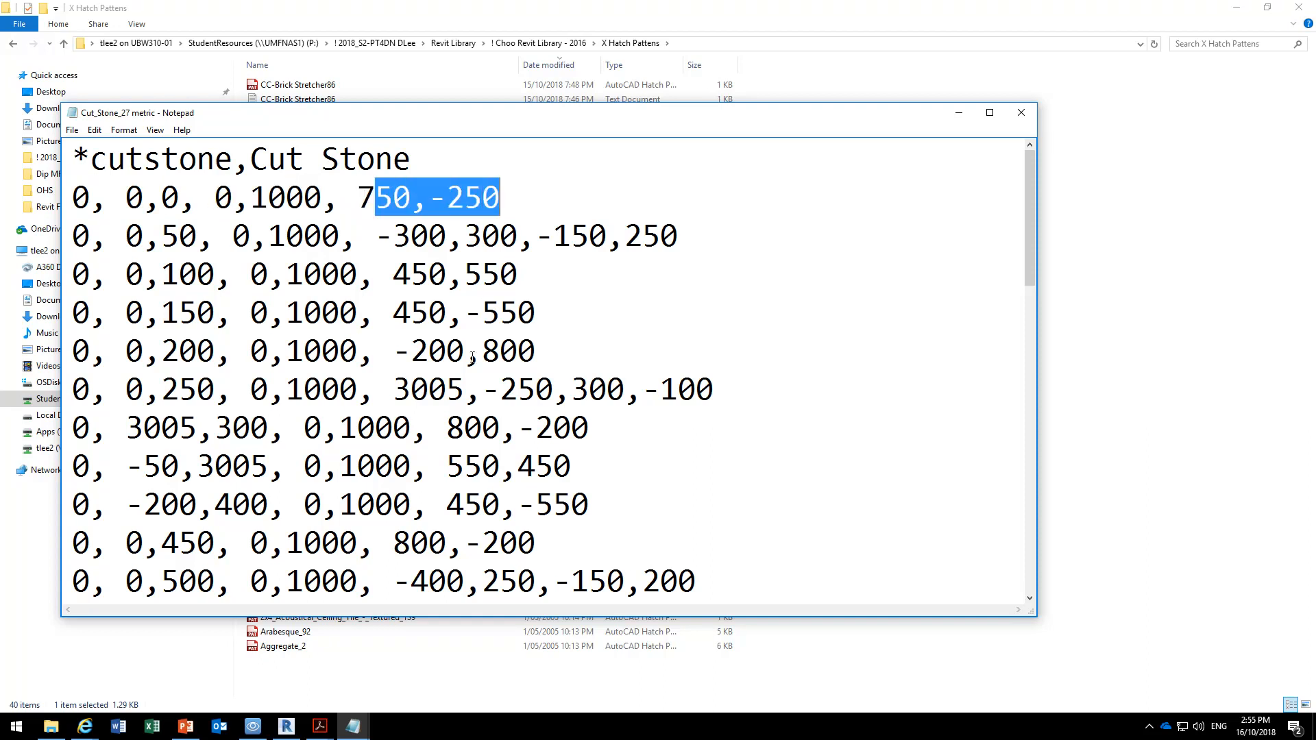
left_click_drag(357, 198, 513, 193)
left_click_drag(684, 238, 68, 236)
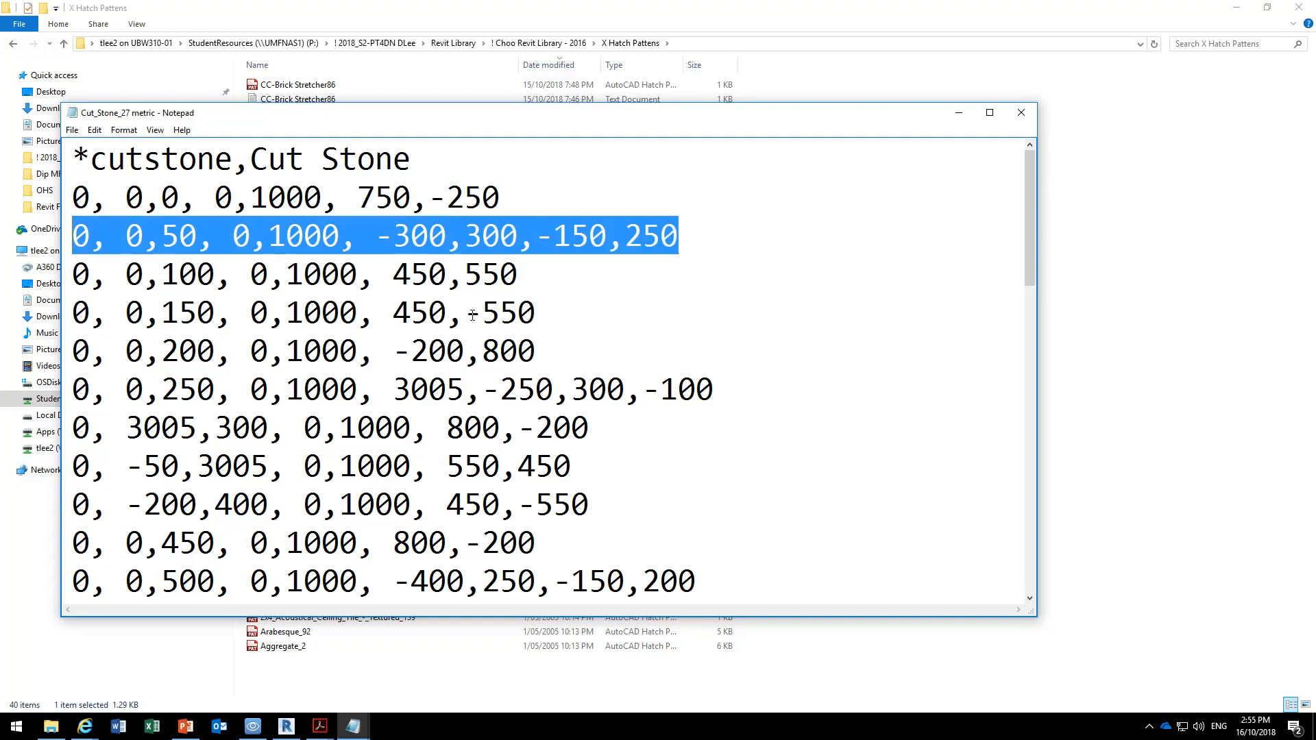
left_click(551, 291)
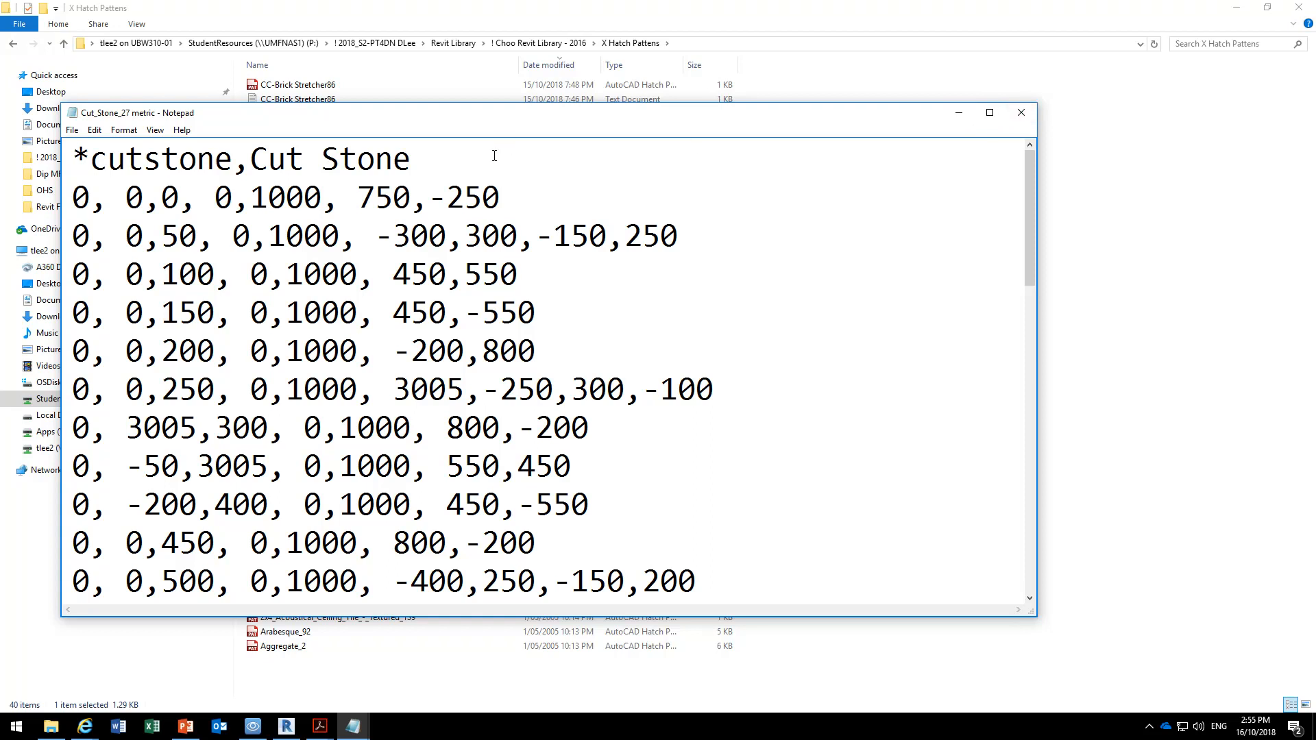
left_click(1020, 112)
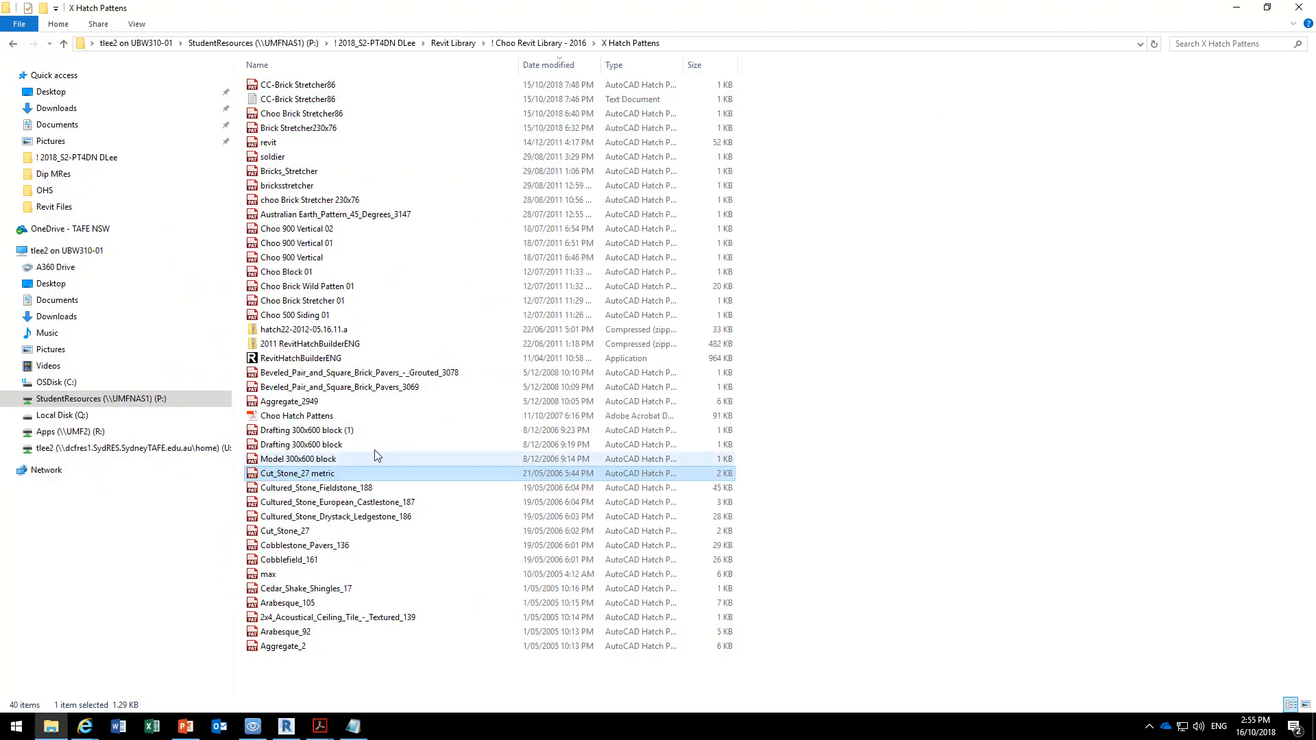
Sort the files in the X Hatch Pattens folder by name in ascending order.
left_click(284, 660)
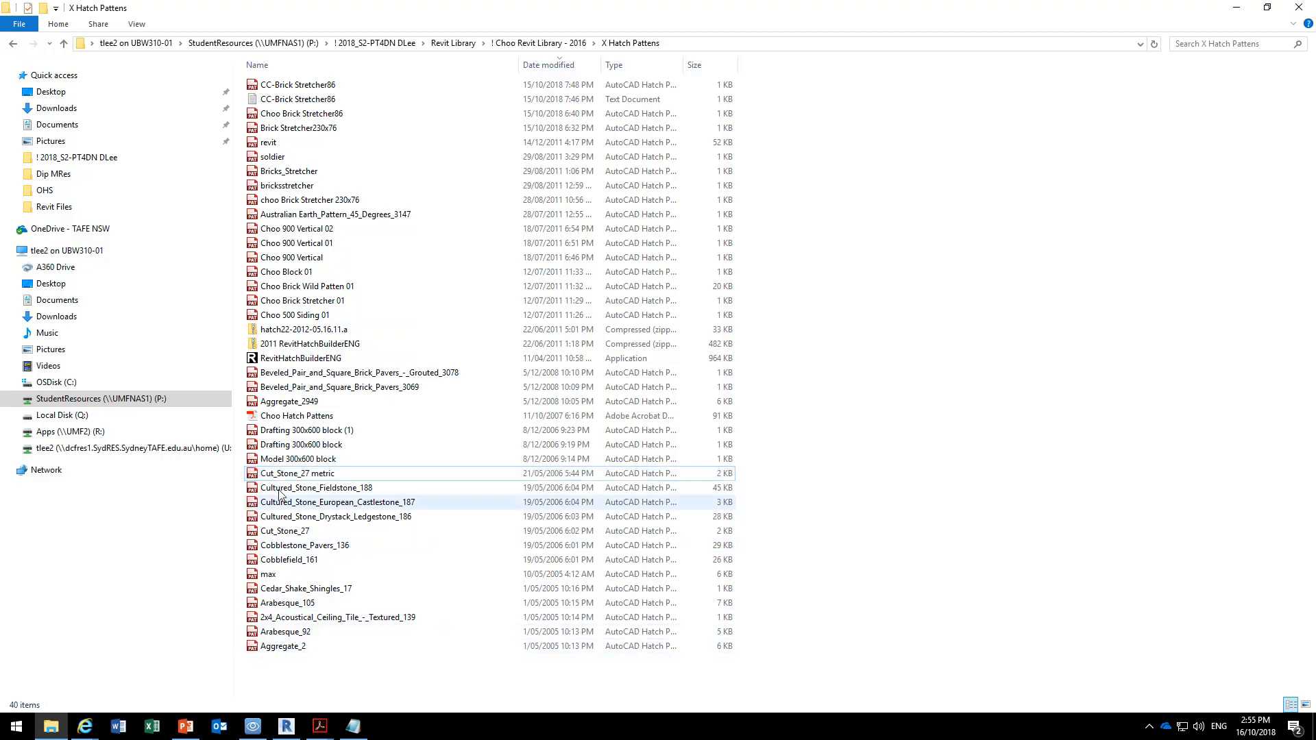
left_click(347, 68)
left_click(348, 69)
left_click(347, 68)
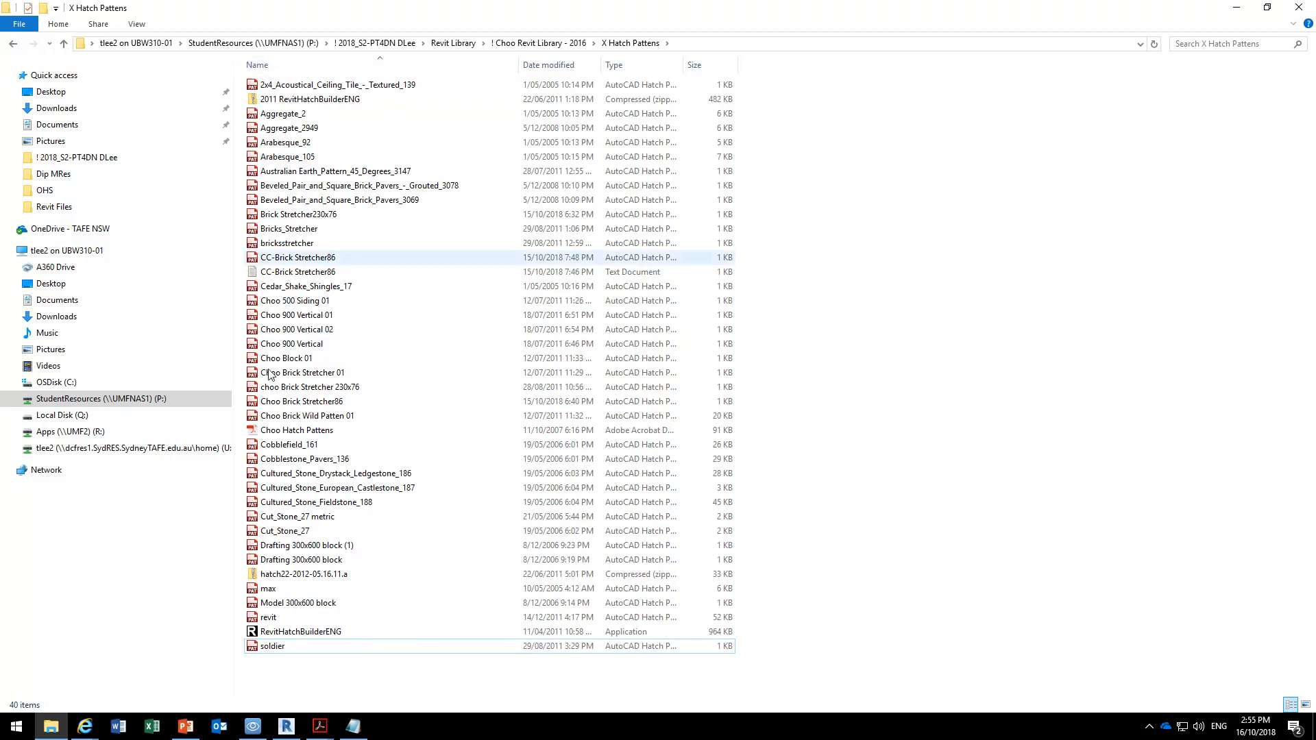
Open the revit pattern file full screen, skim its introductory notes and close it.
double_click(267, 619)
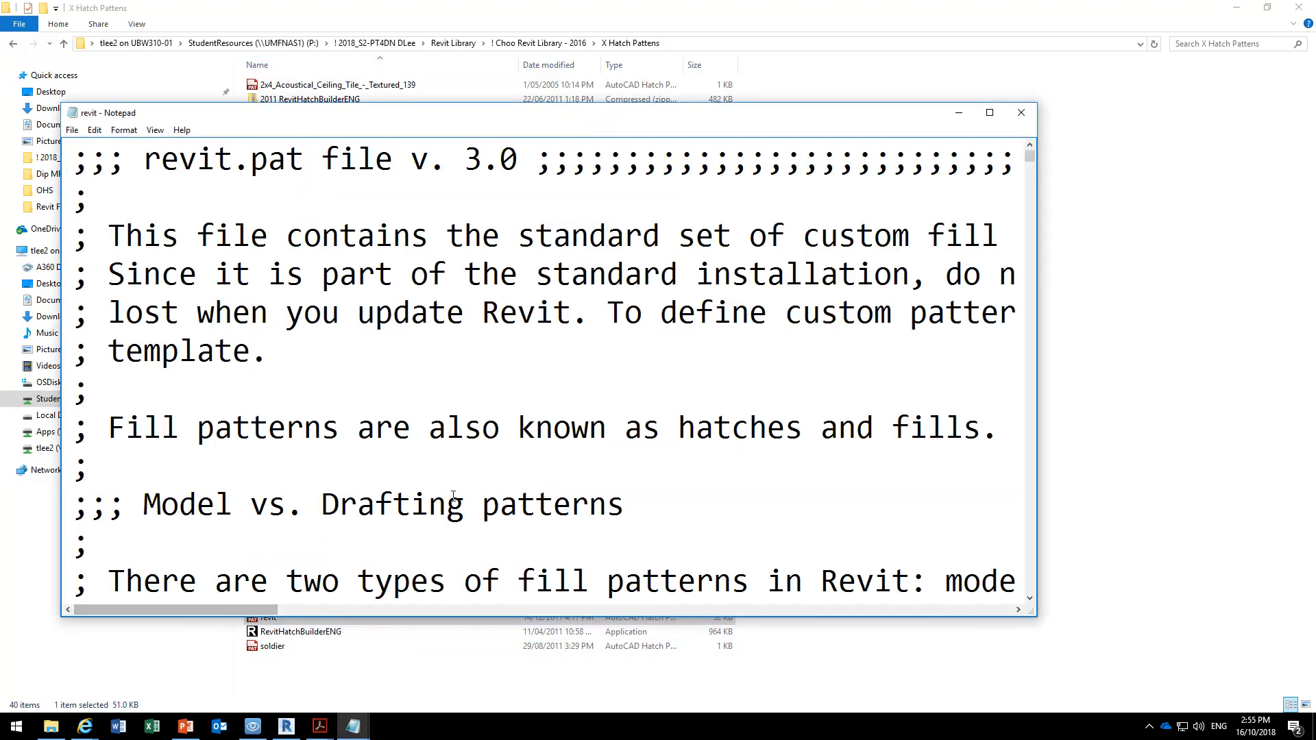
left_click(995, 113)
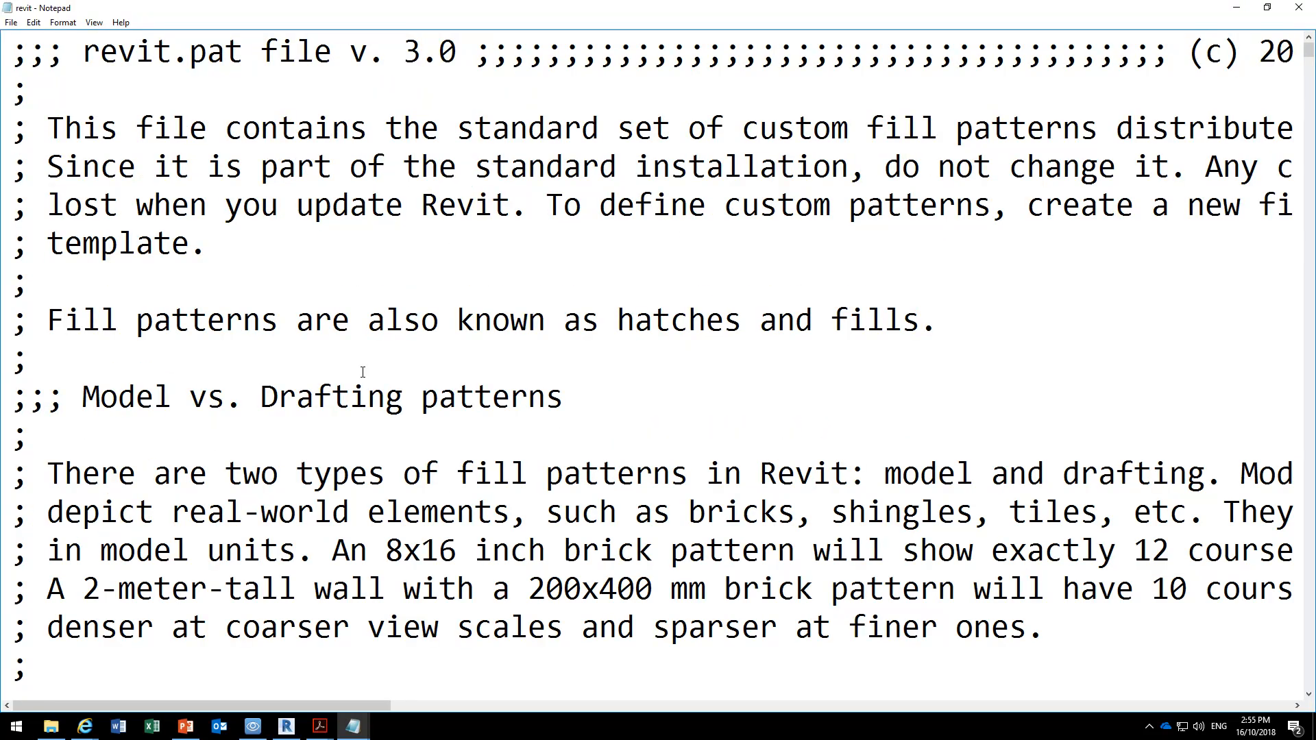
scroll(362, 372, "down", 11)
scroll(363, 372, "up", 3)
scroll(362, 371, "down", 3)
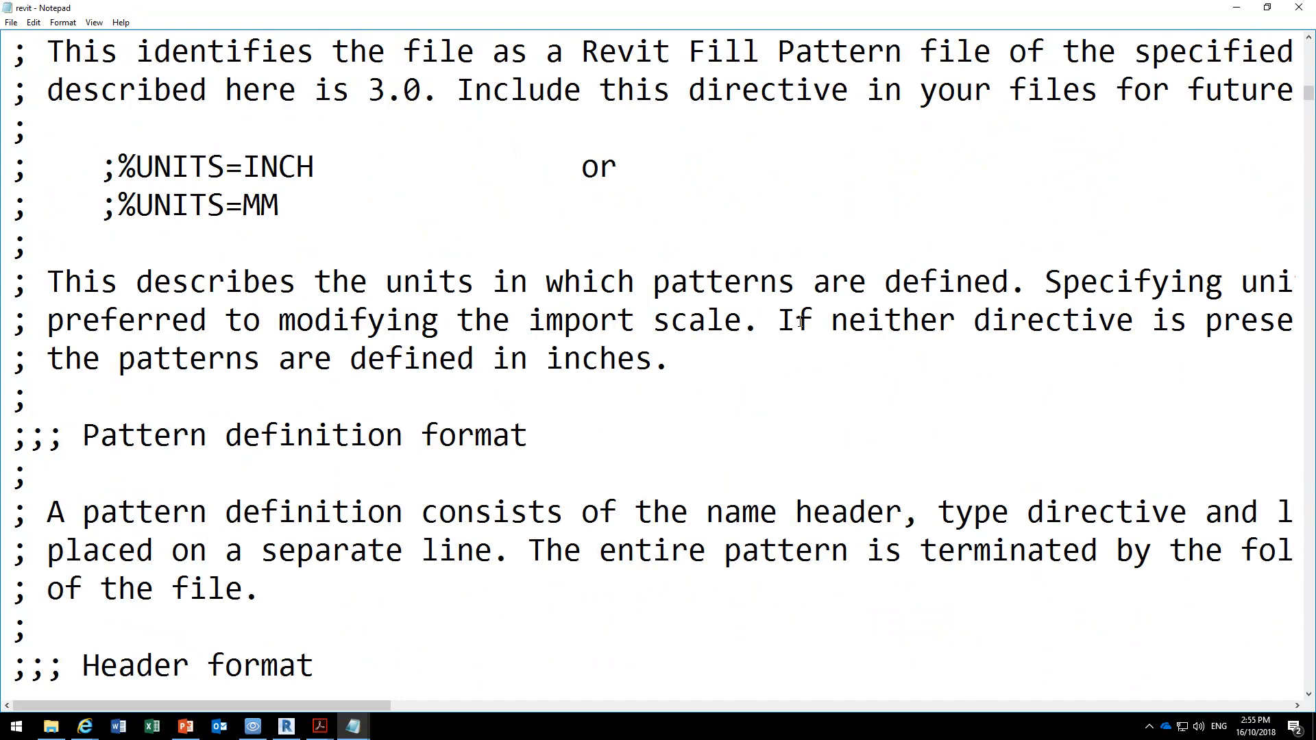
left_click(1299, 7)
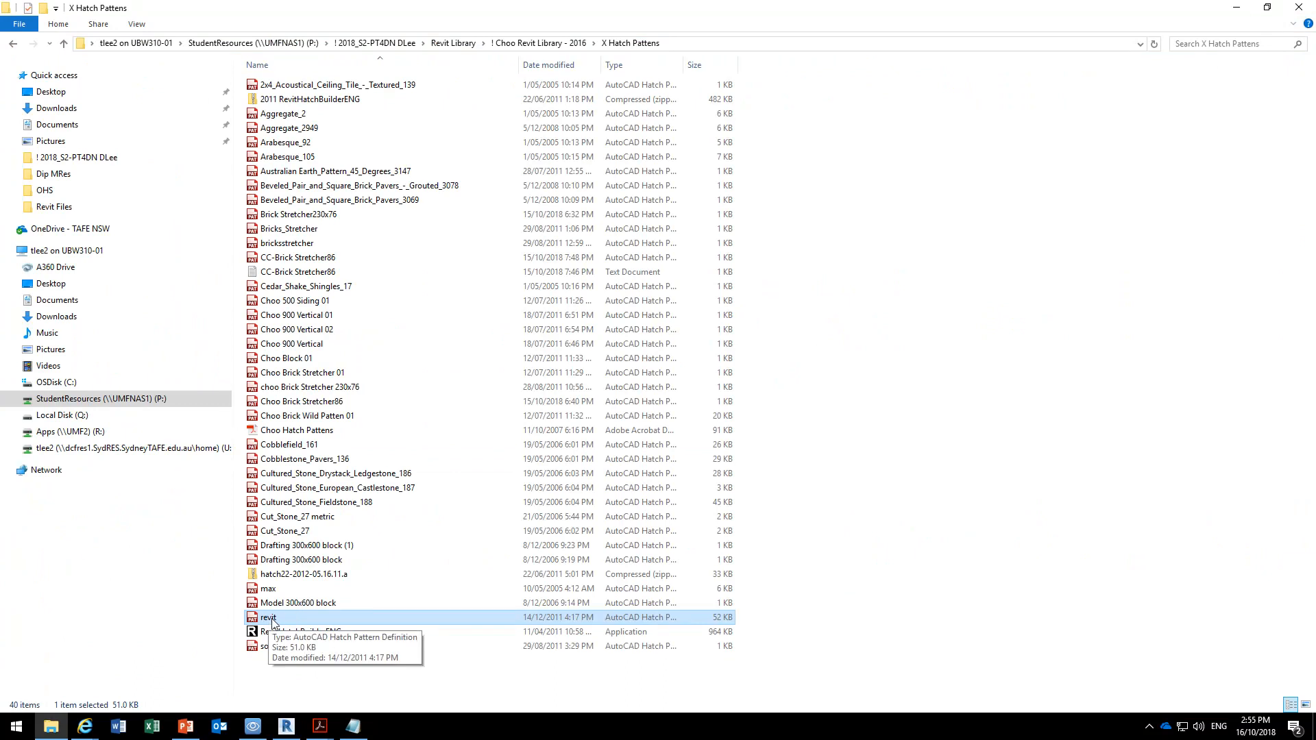
Reopen the revit pattern file full screen and examine the notes on the TYPE=DRAFTING and TYPE=MODEL directives.
double_click(271, 619)
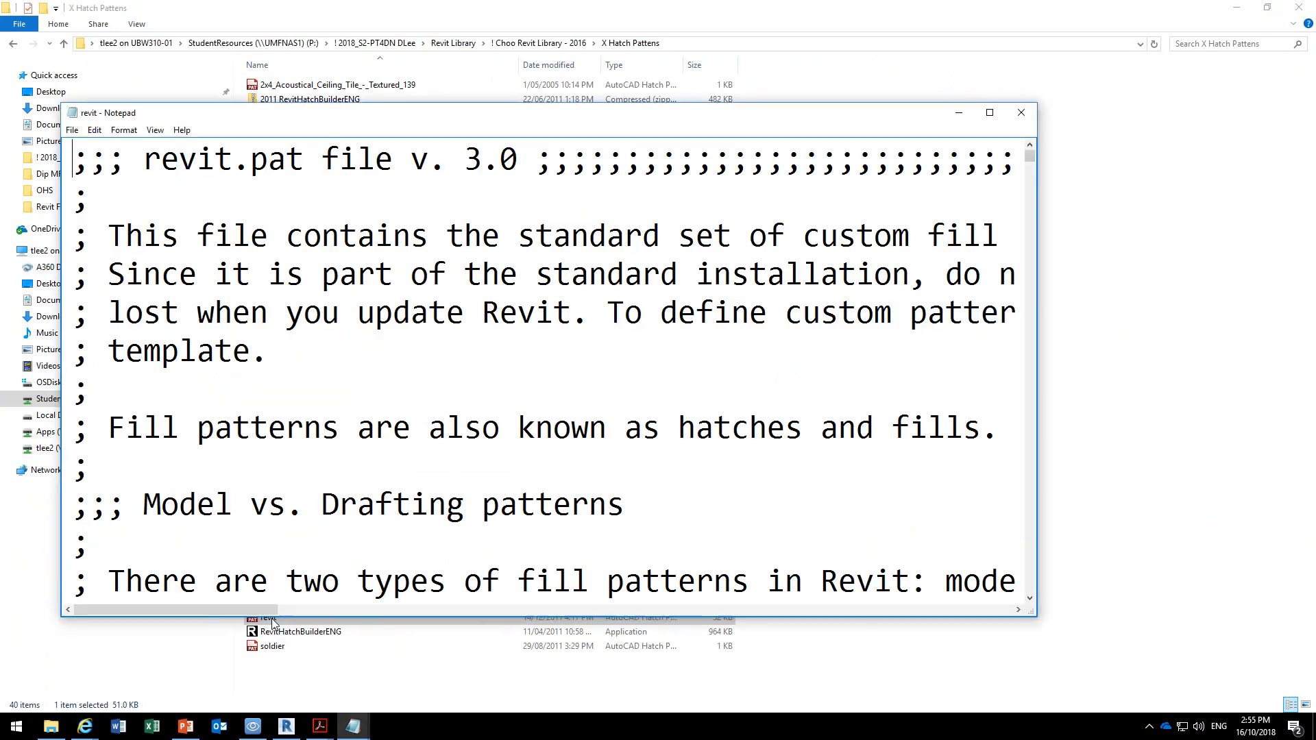
left_click(989, 112)
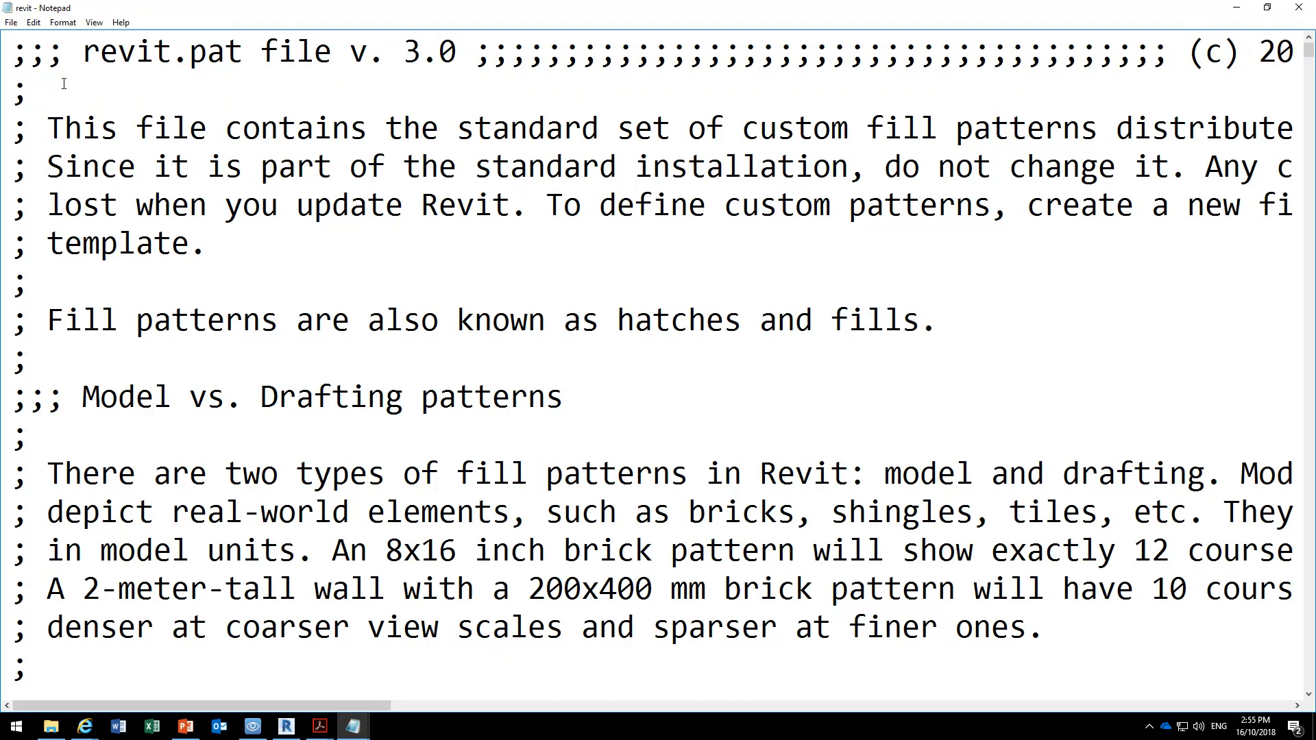
scroll(103, 353, "down", 12)
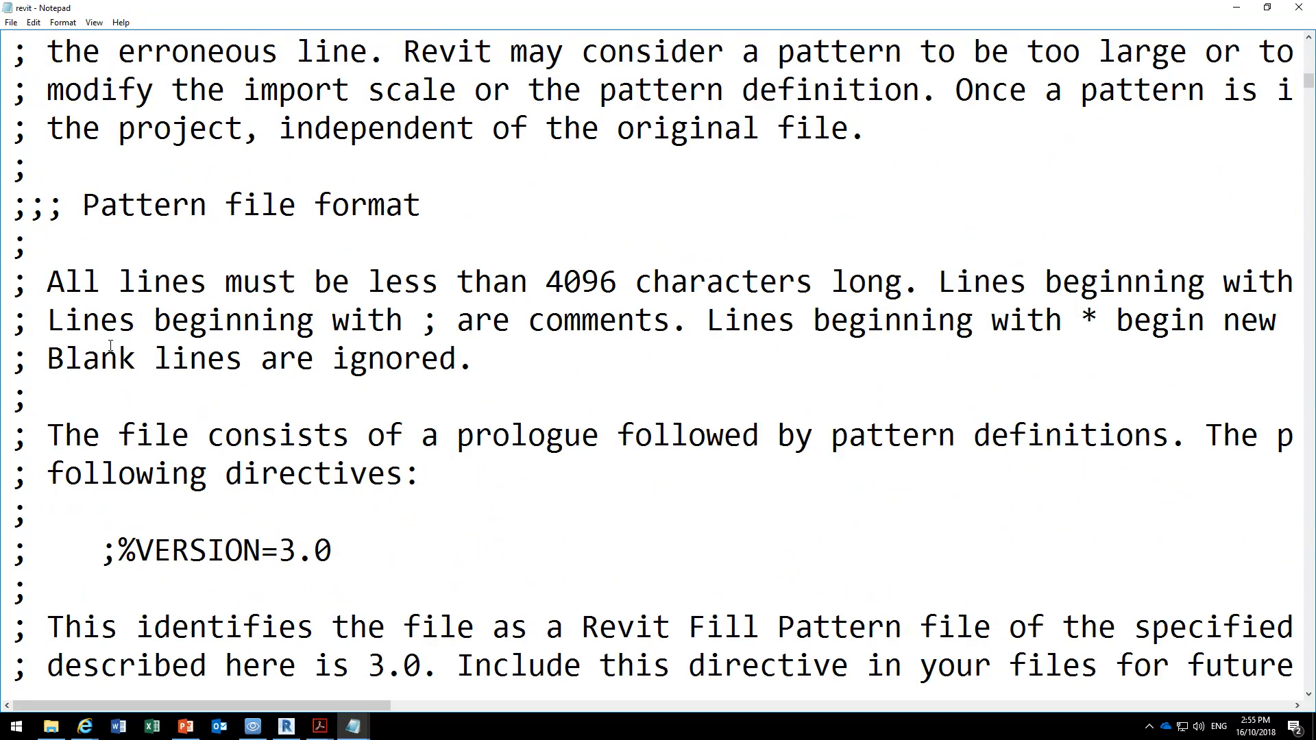
scroll(111, 345, "down", 11)
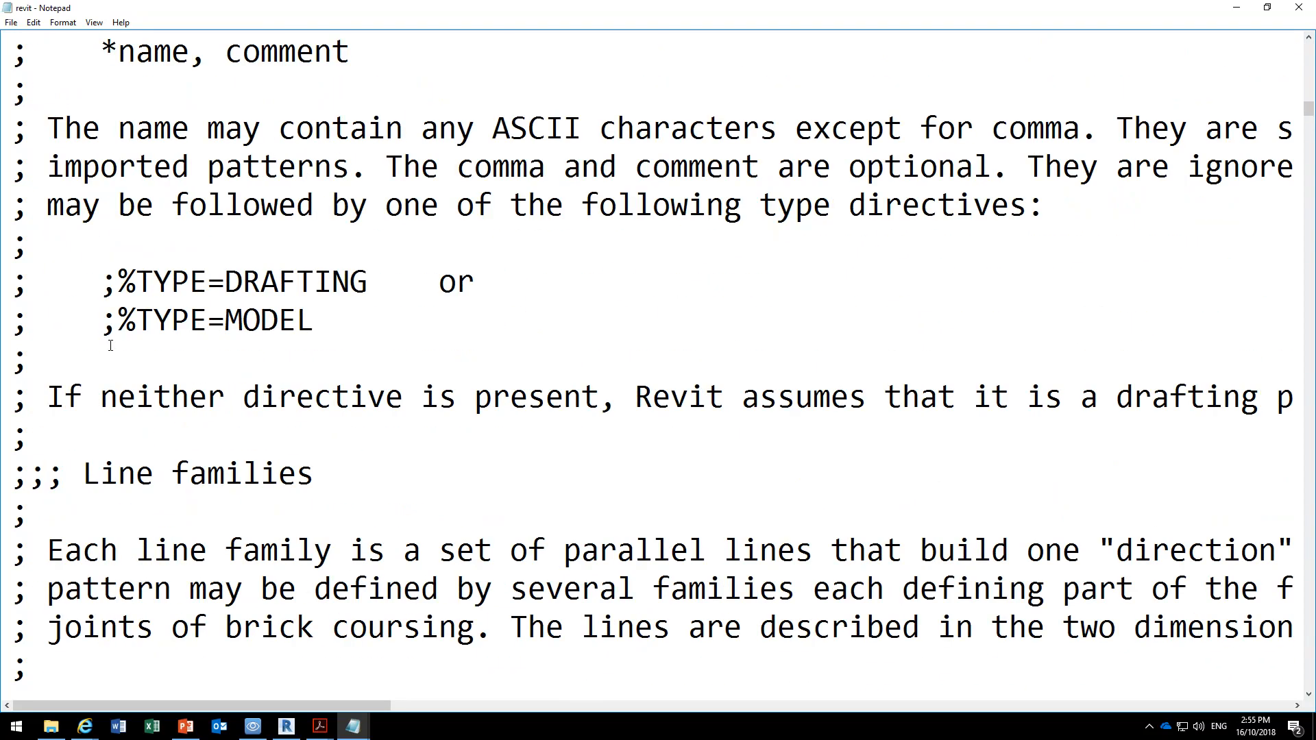
scroll(110, 344, "down", 1)
left_click_drag(102, 166, 310, 213)
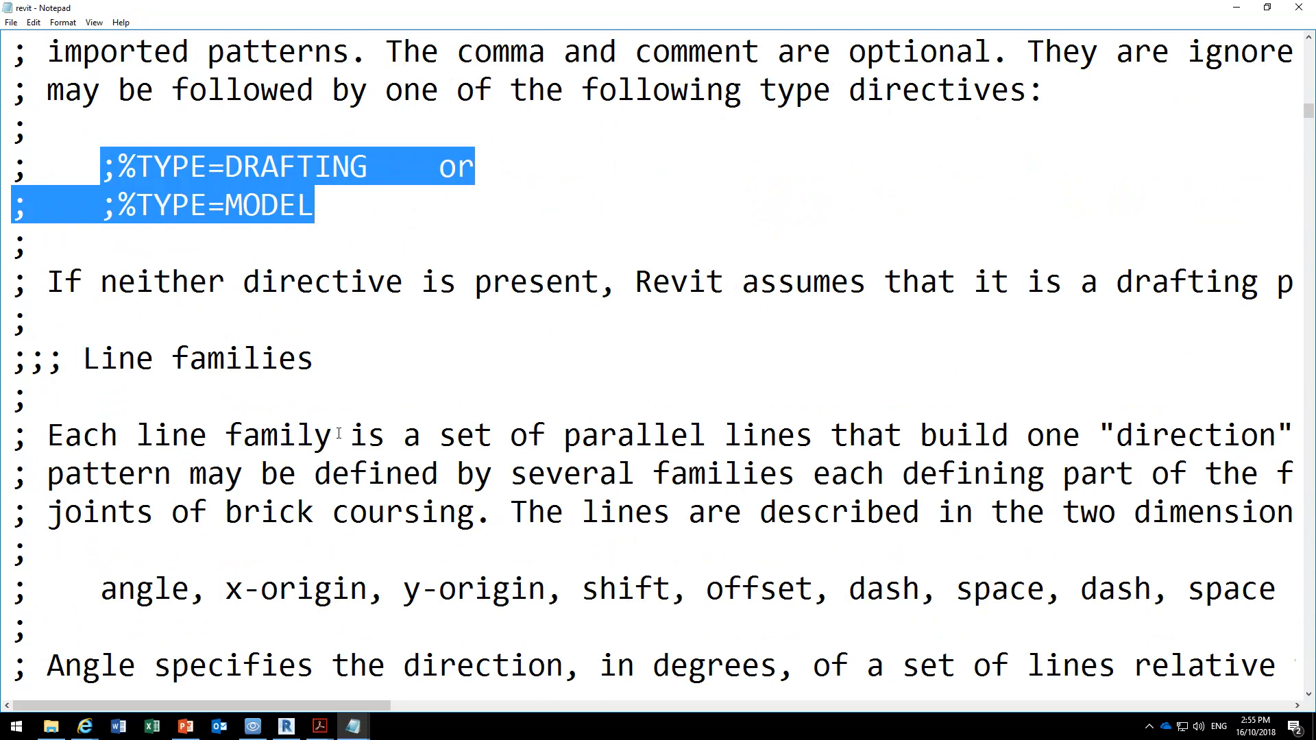
left_click(162, 172)
left_click_drag(331, 207, 4, 167)
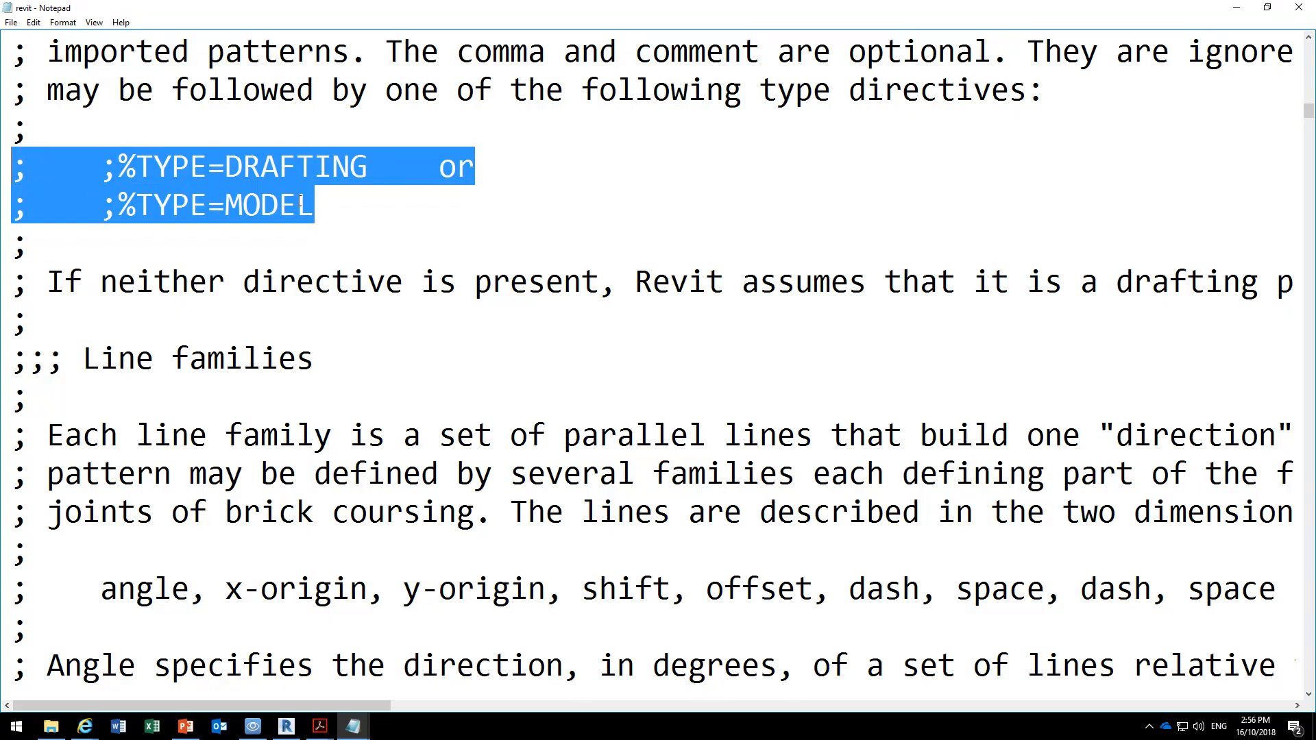
Return to the start of the revit pattern file and examine the semicolons that begin its comment lines.
scroll(299, 201, "up", 20)
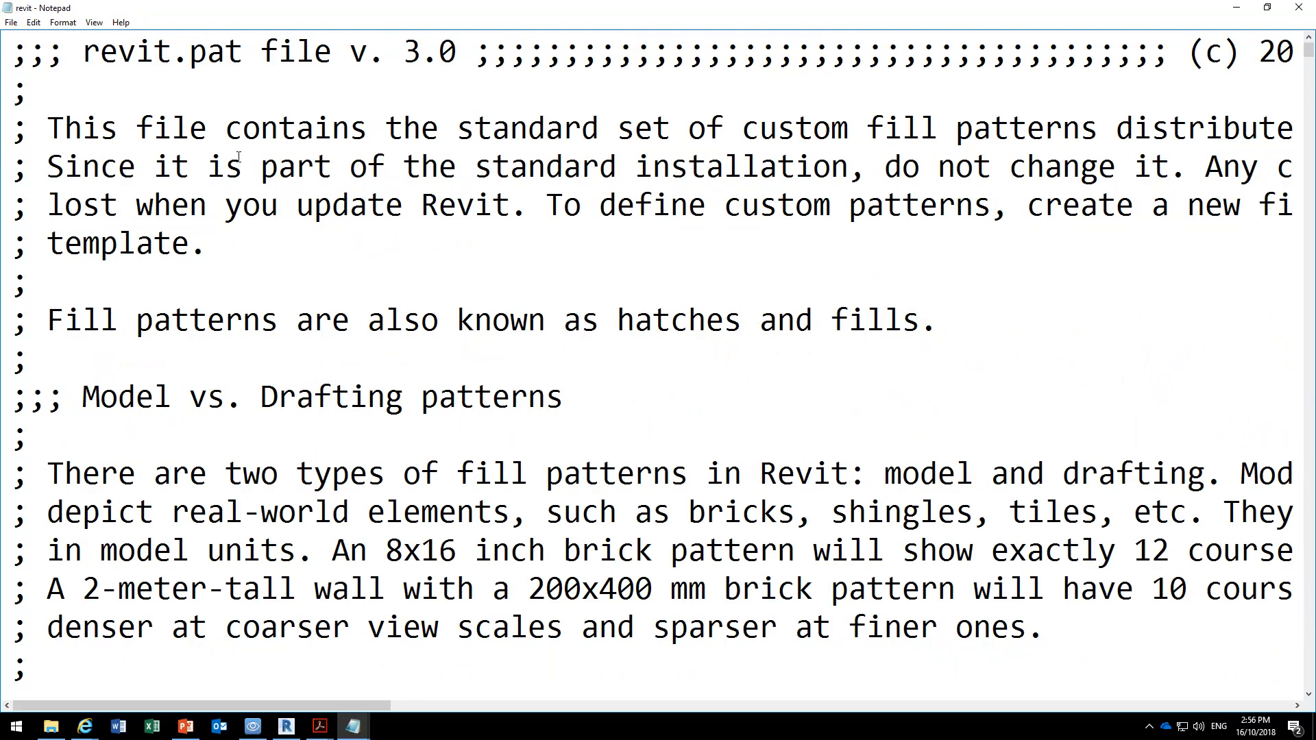
left_click_drag(12, 52, 30, 51)
left_click_drag(5, 99, 28, 171)
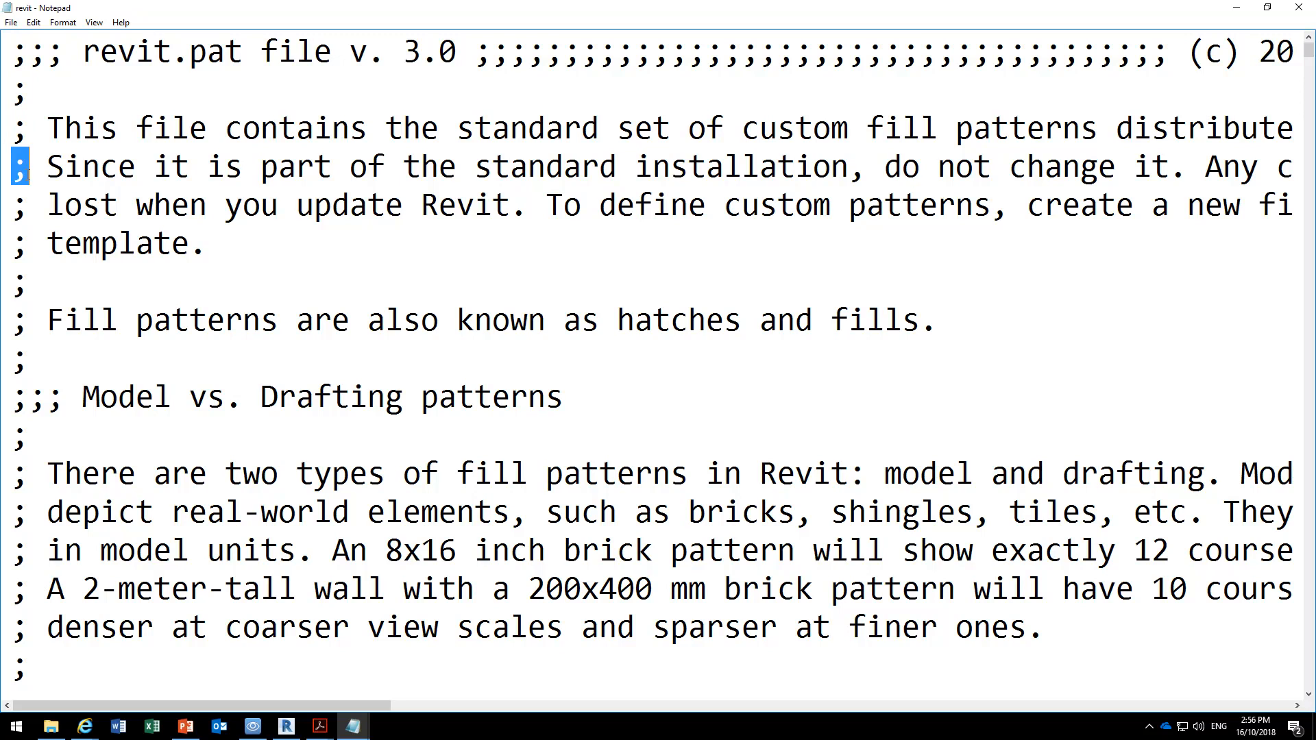
left_click(8, 207)
Read through the file-format and line-family notes and examine the pattern definitions from Aluminum through the blocks and ceiling tiles to Concrete.
scroll(3, 106, "down", 12)
scroll(3, 108, "down", 2)
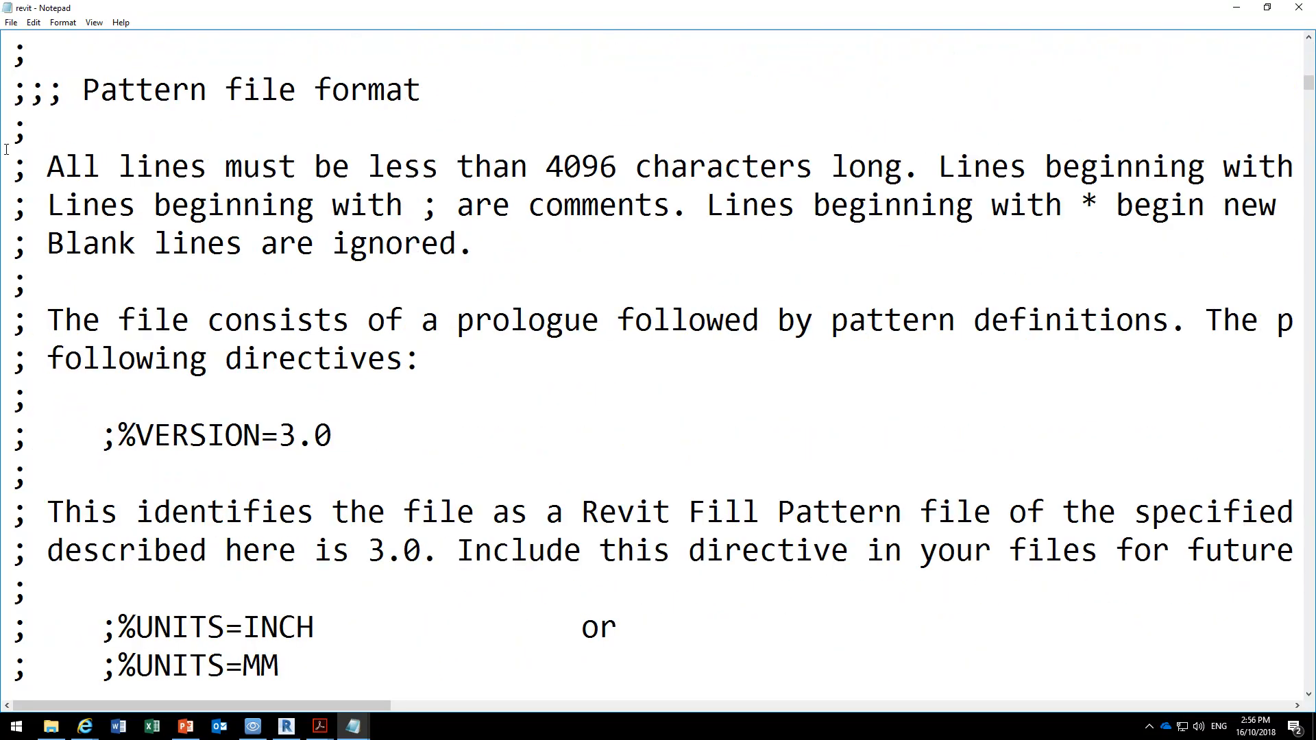
scroll(17, 287, "down", 18)
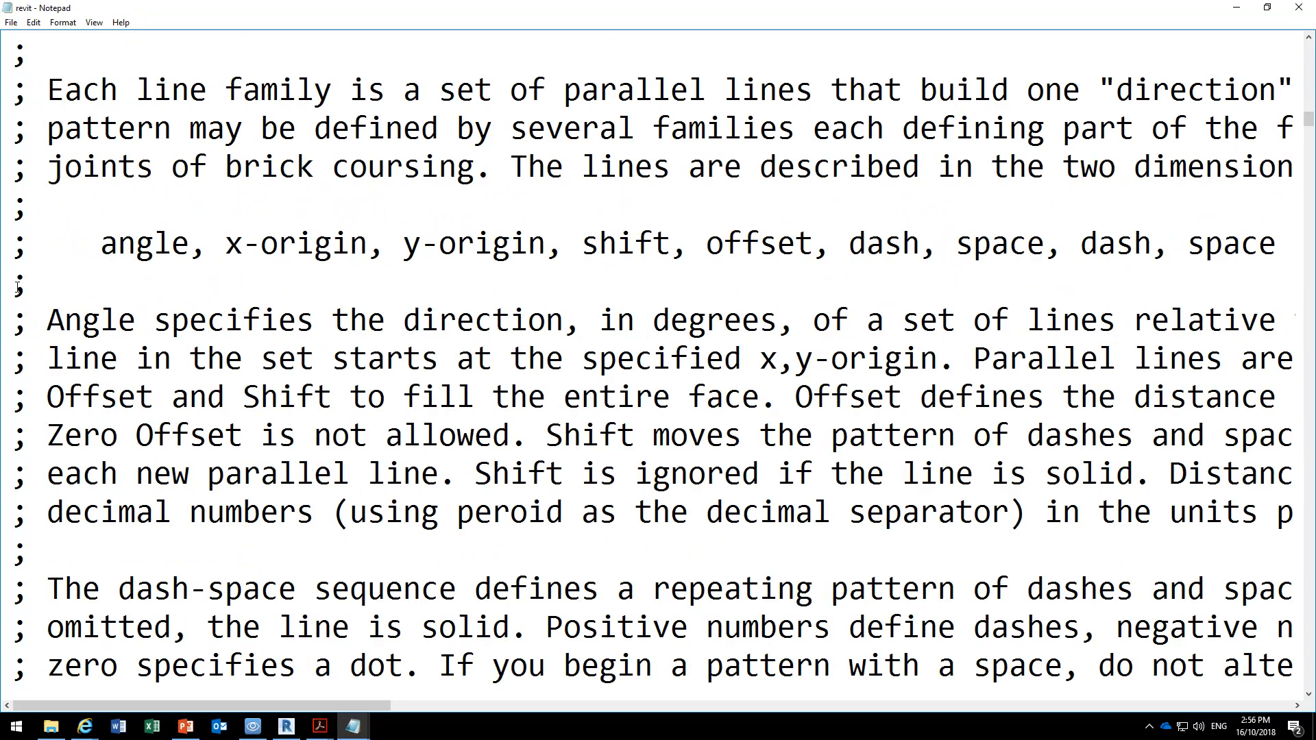
scroll(17, 287, "down", 20)
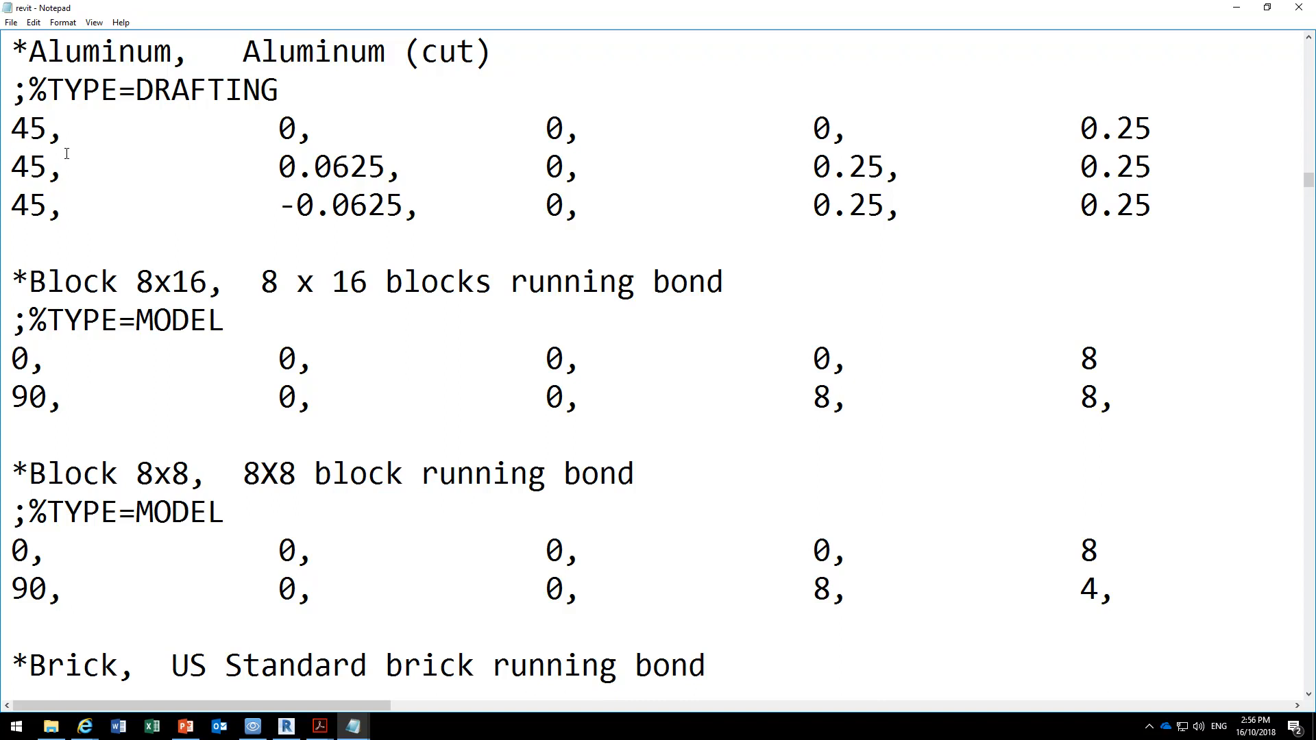
scroll(66, 153, "up", 8)
scroll(118, 445, "down", 4)
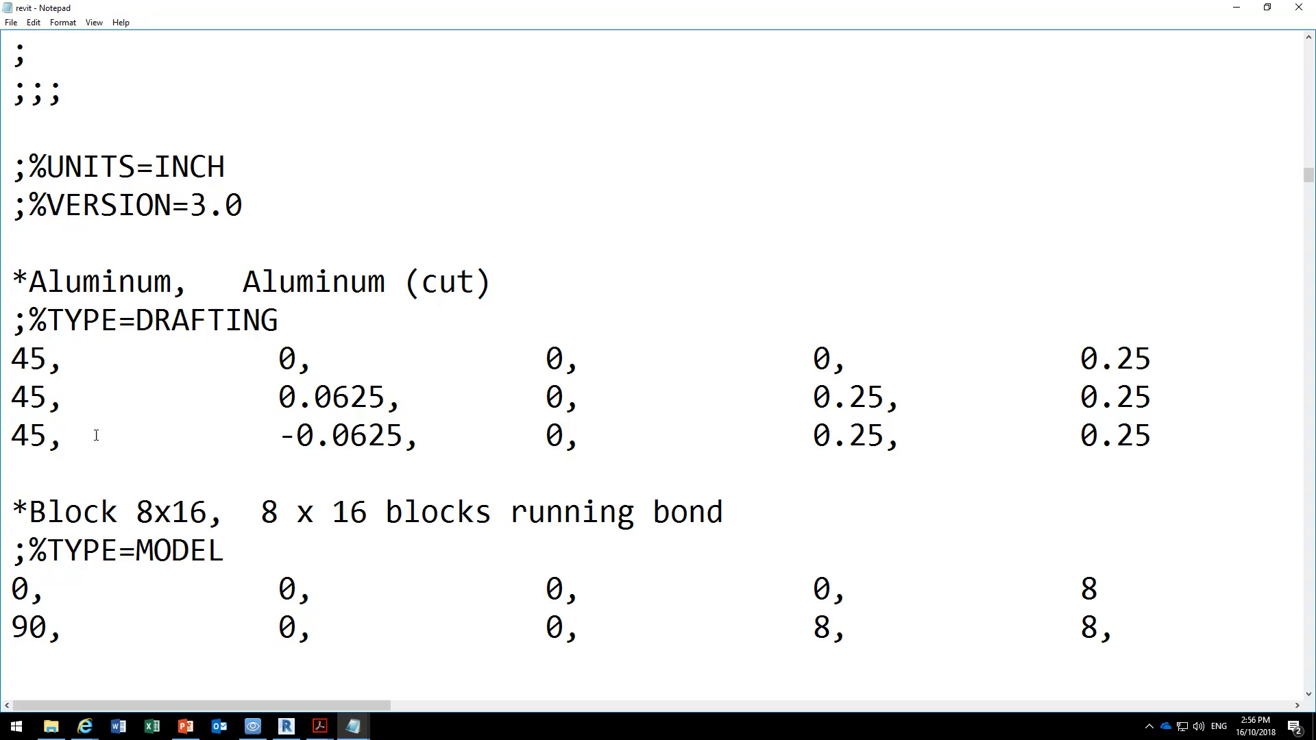
scroll(72, 320, "down", 5)
scroll(72, 319, "down", 3)
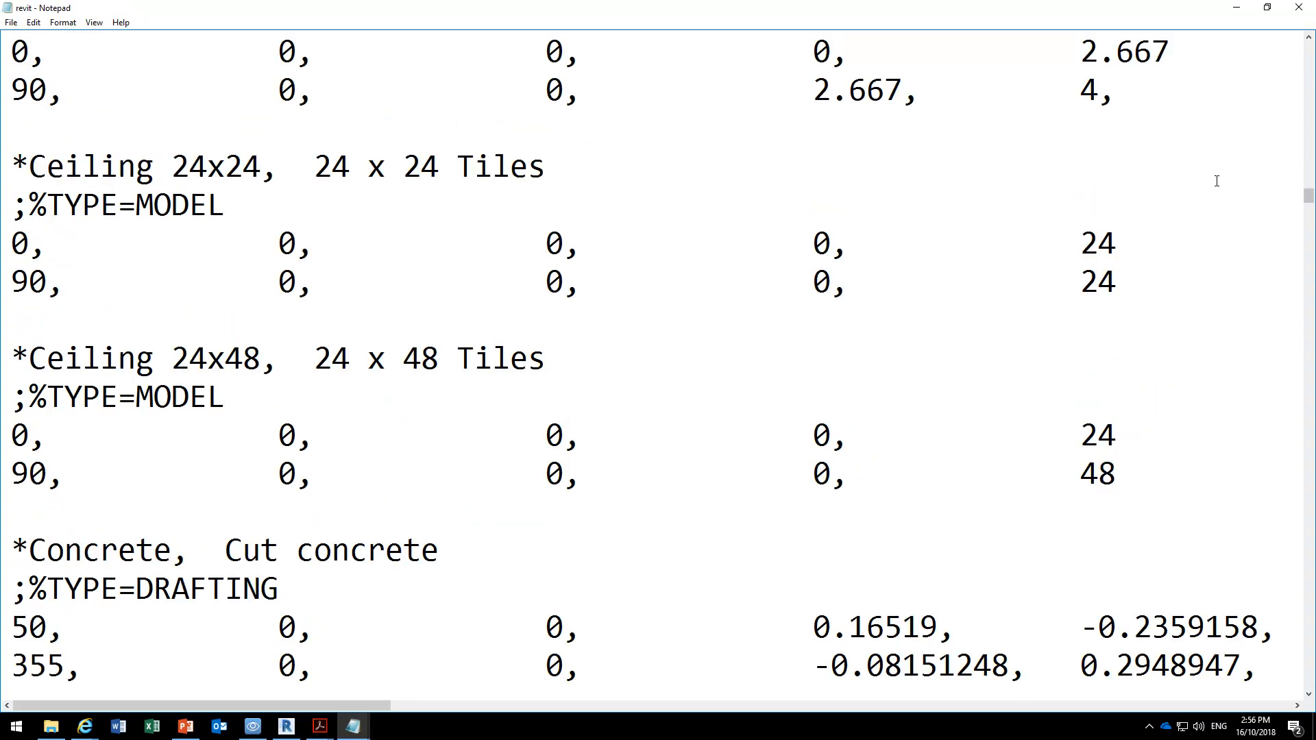
Move further through the revit pattern file and examine the columns of line-family values in the Wood_3 definition.
left_click_drag(1308, 199, 1305, 317)
scroll(77, 389, "down", 4)
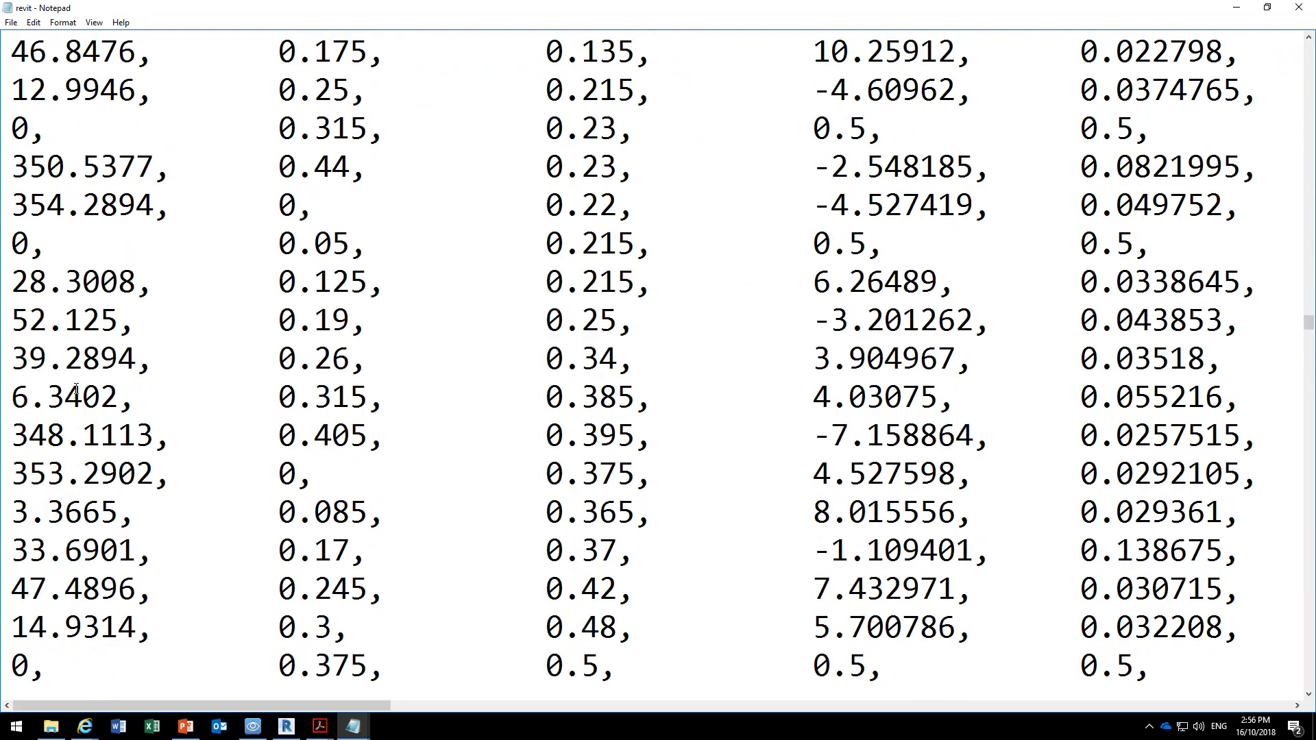
scroll(77, 389, "down", 6)
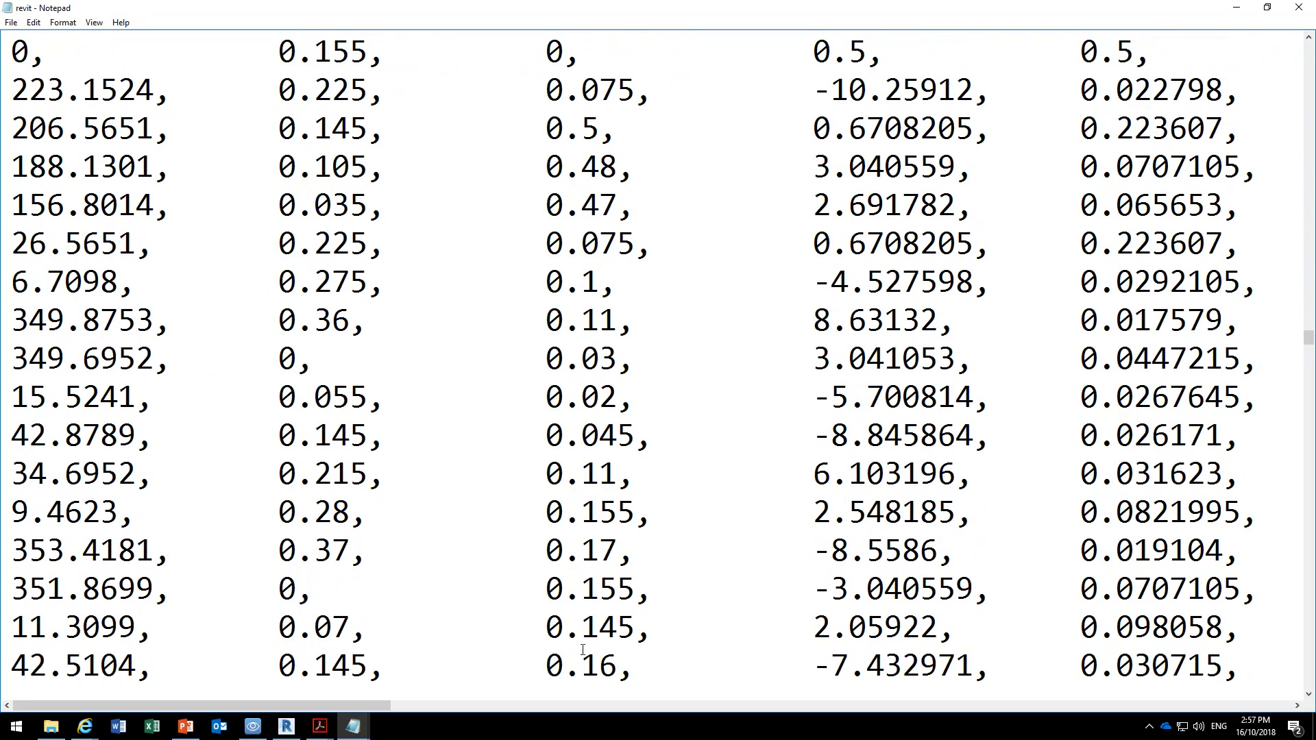
scroll(521, 538, "down", 11)
scroll(518, 539, "up", 4)
scroll(519, 538, "up", 13)
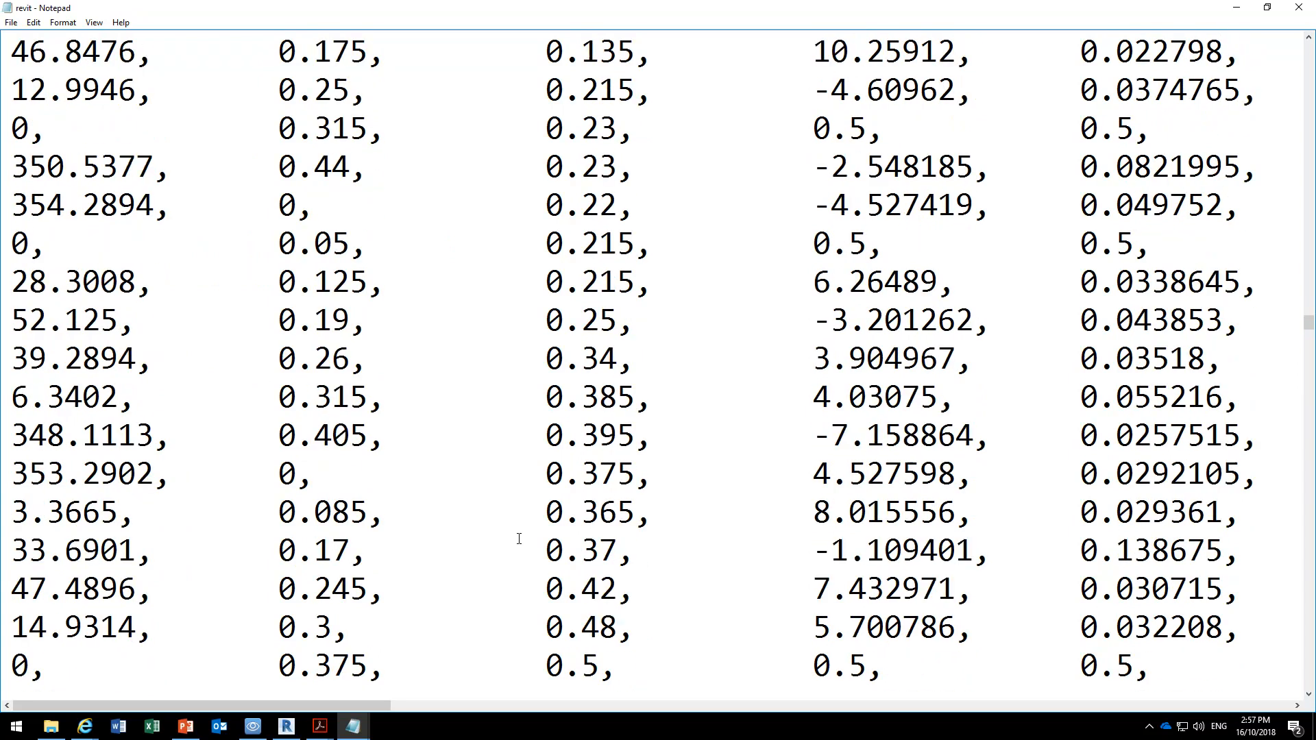
scroll(519, 538, "up", 3)
scroll(519, 539, "up", 1)
scroll(519, 539, "down", 5)
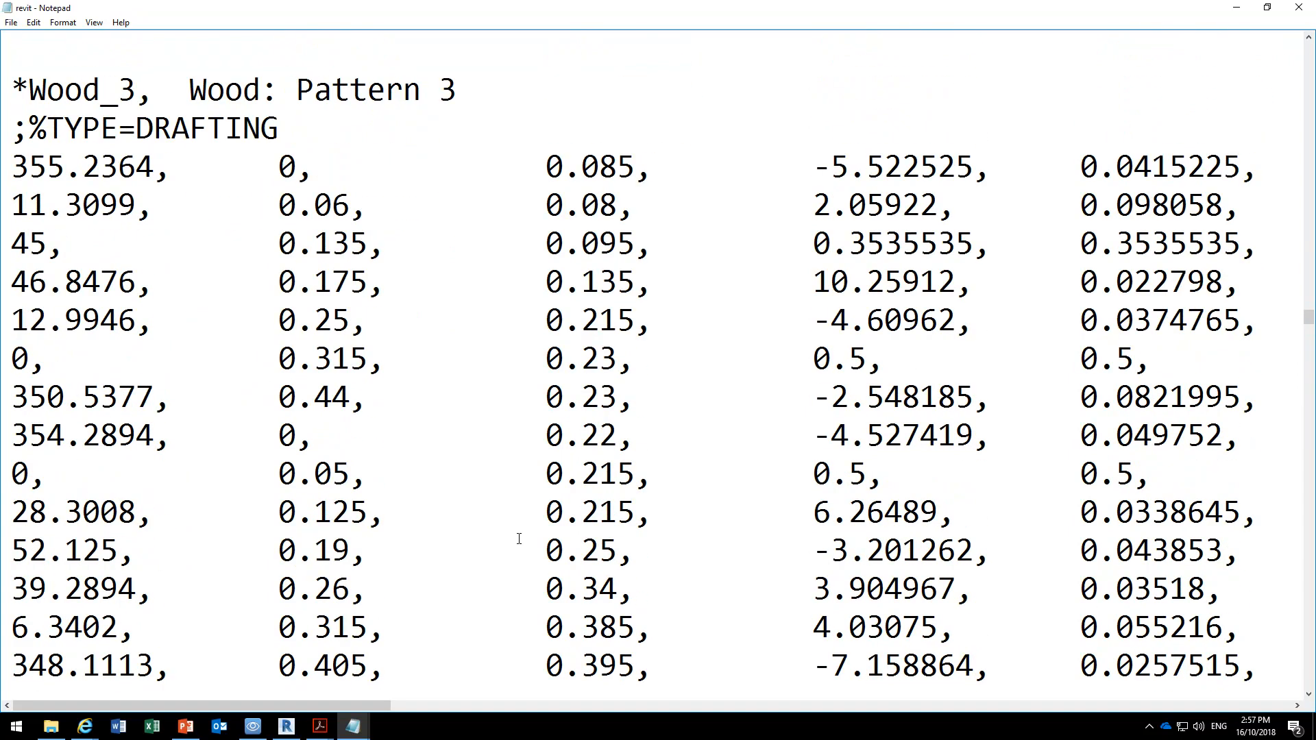
scroll(518, 538, "down", 1)
scroll(518, 539, "up", 7)
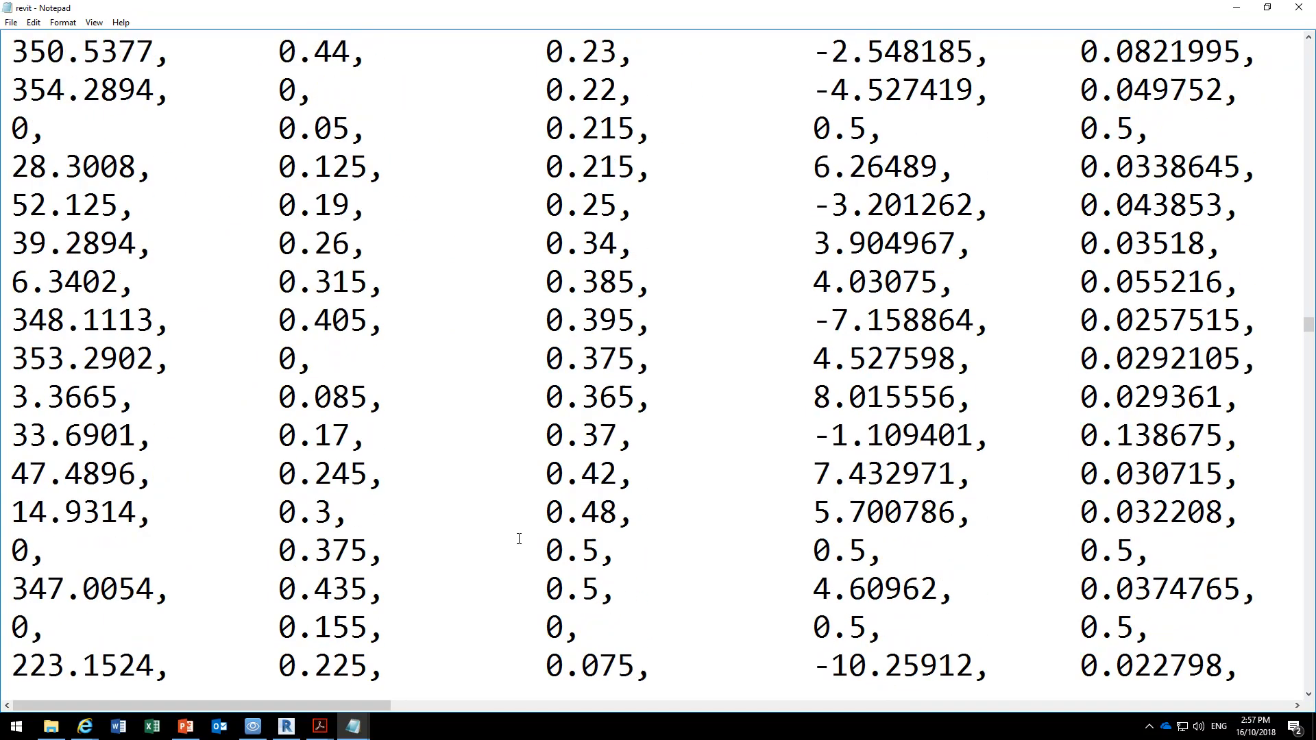
scroll(519, 539, "down", 3)
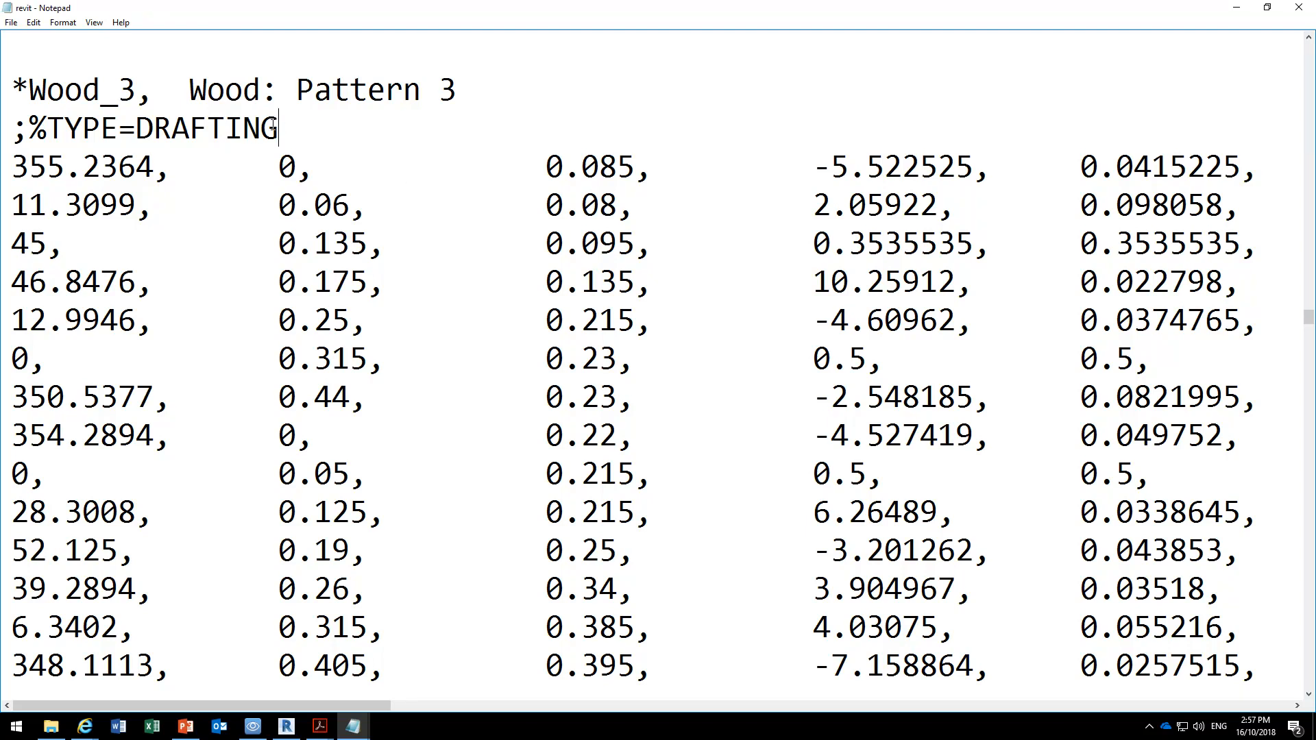
Examine the Wood_3 definition's TYPE=DRAFTING line, its name and description header, and the start of its first data row.
left_click_drag(321, 137, 13, 131)
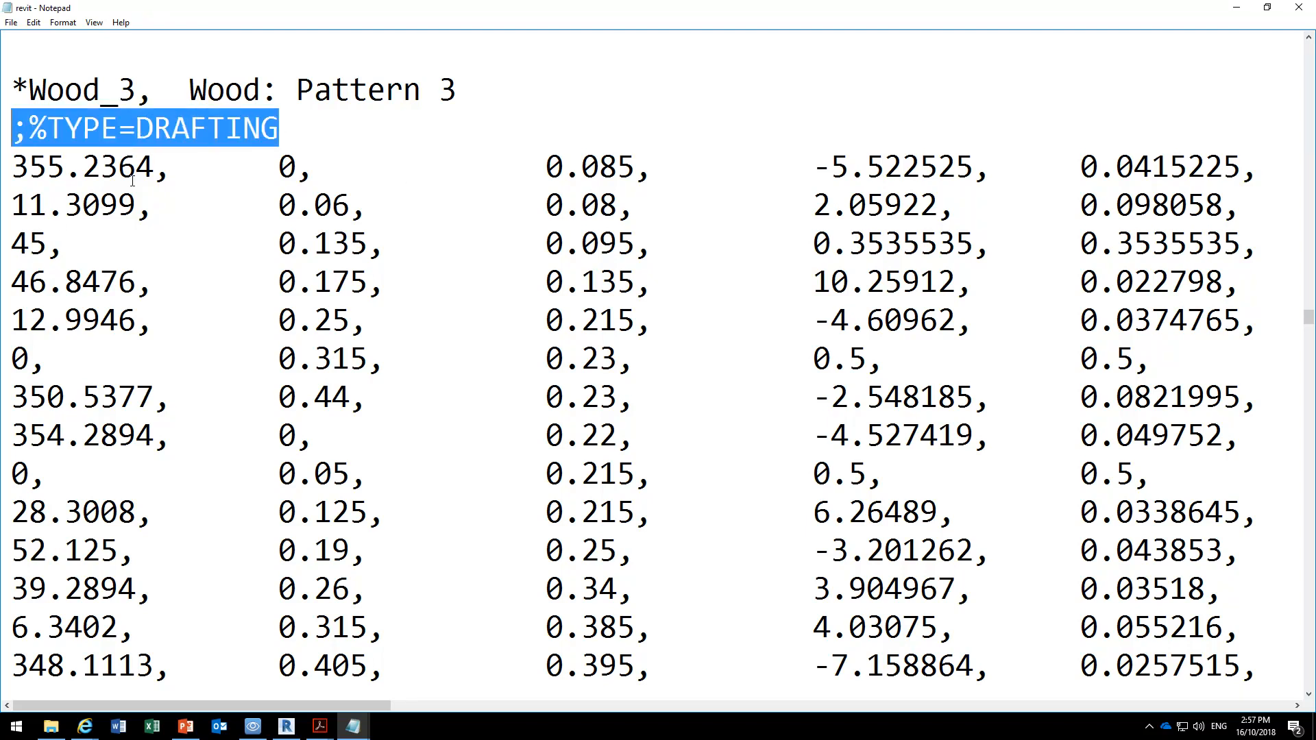
left_click(284, 129)
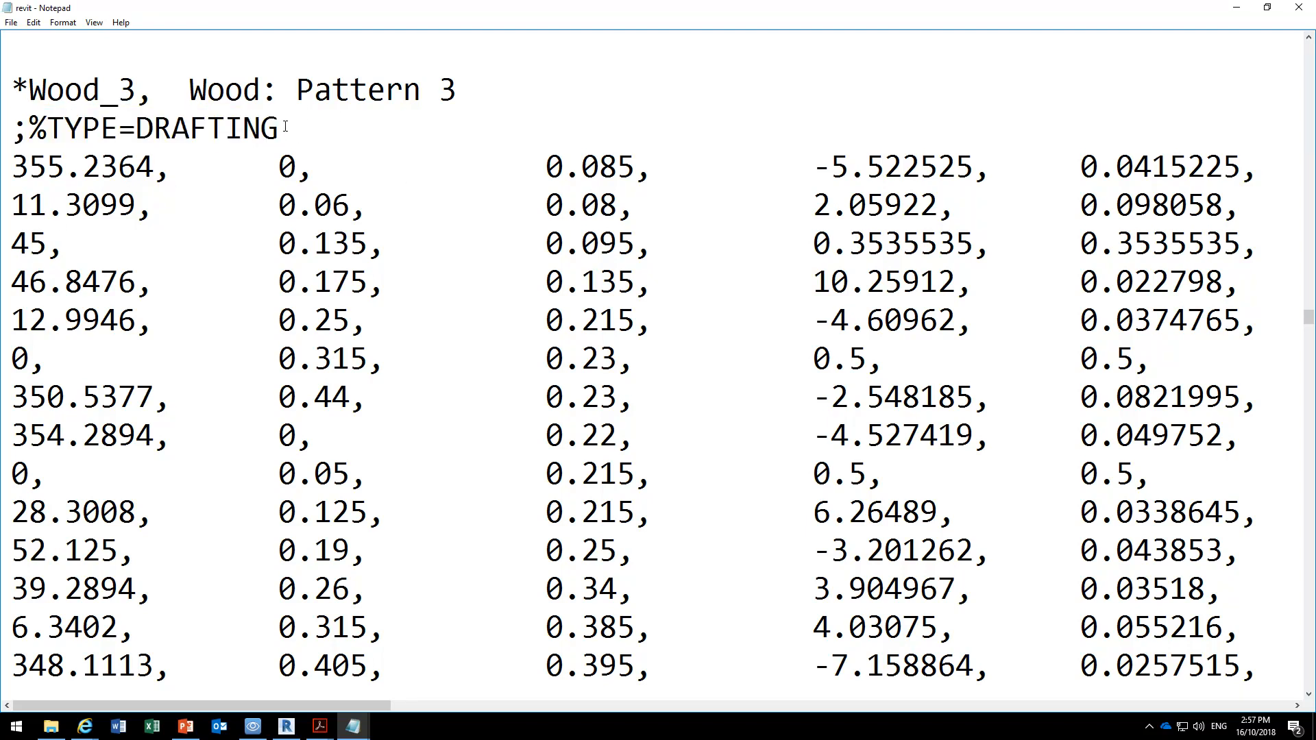
left_click_drag(12, 129, 280, 130)
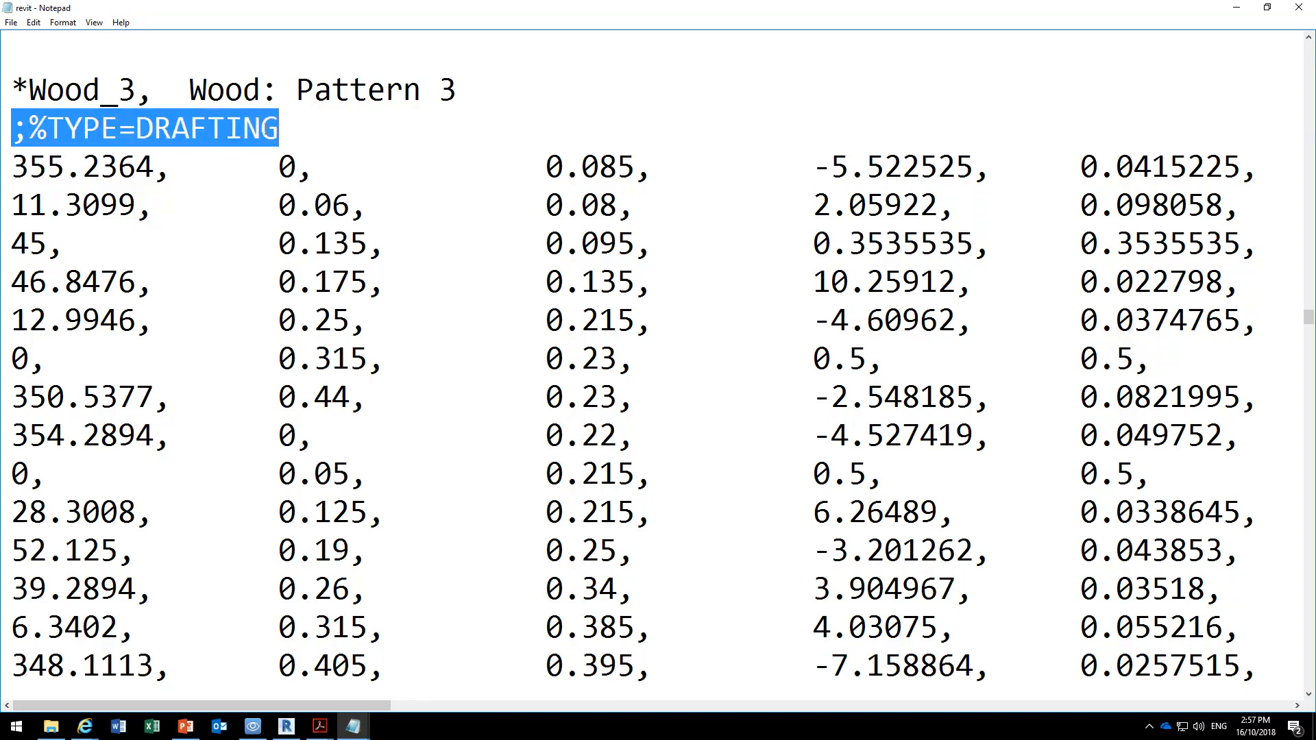
left_click(282, 128)
left_click_drag(12, 89, 452, 94)
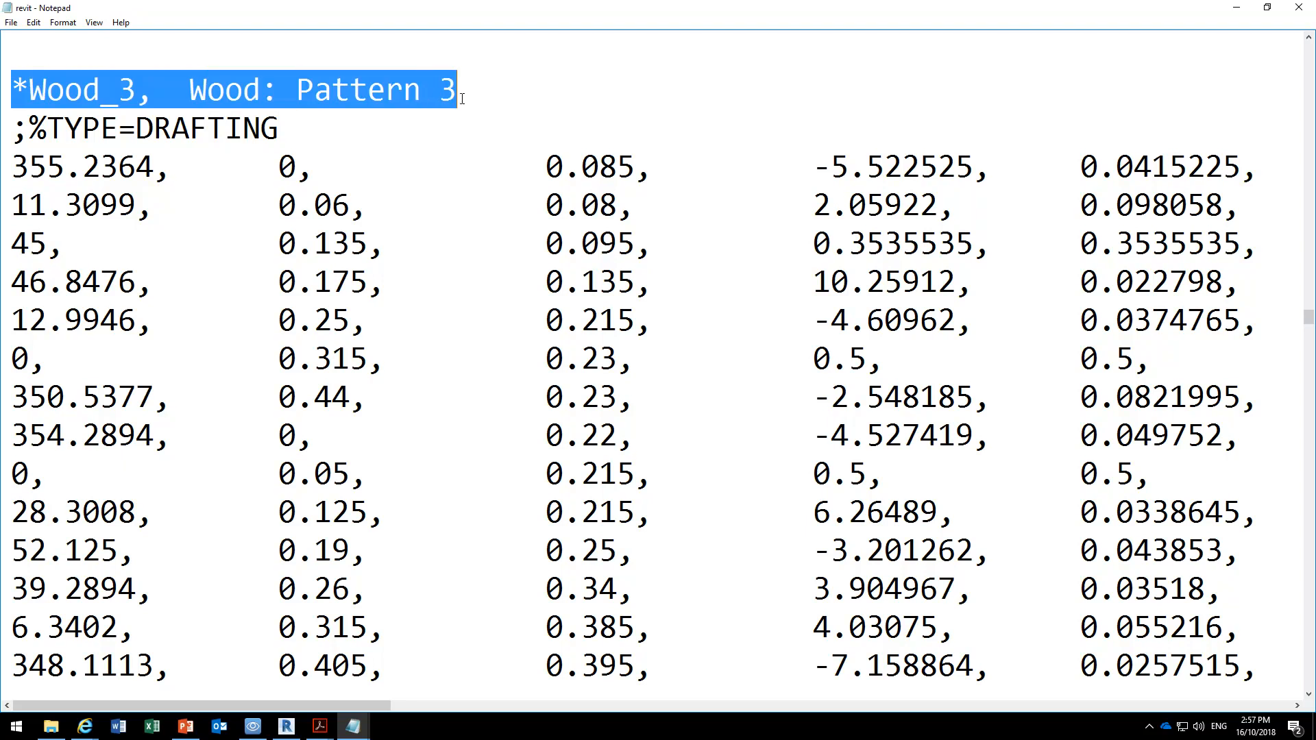
left_click(12, 89)
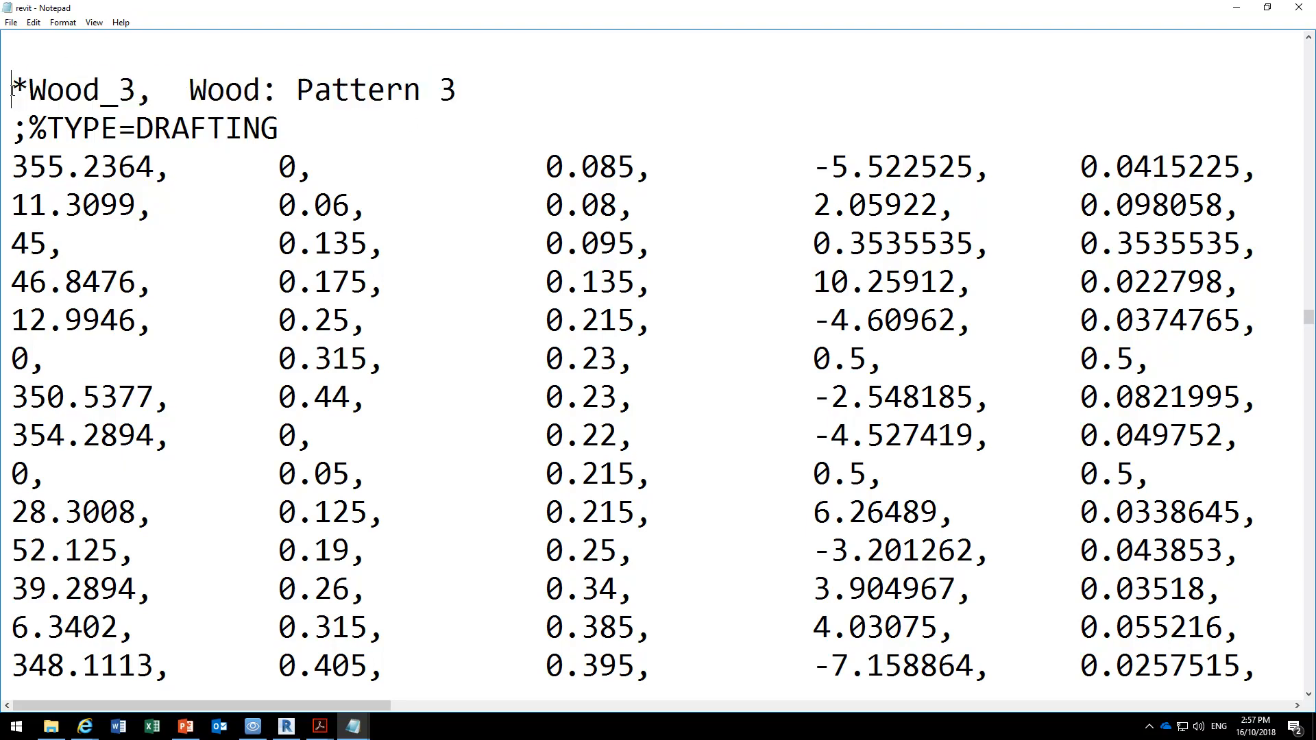
left_click_drag(12, 89, 142, 85)
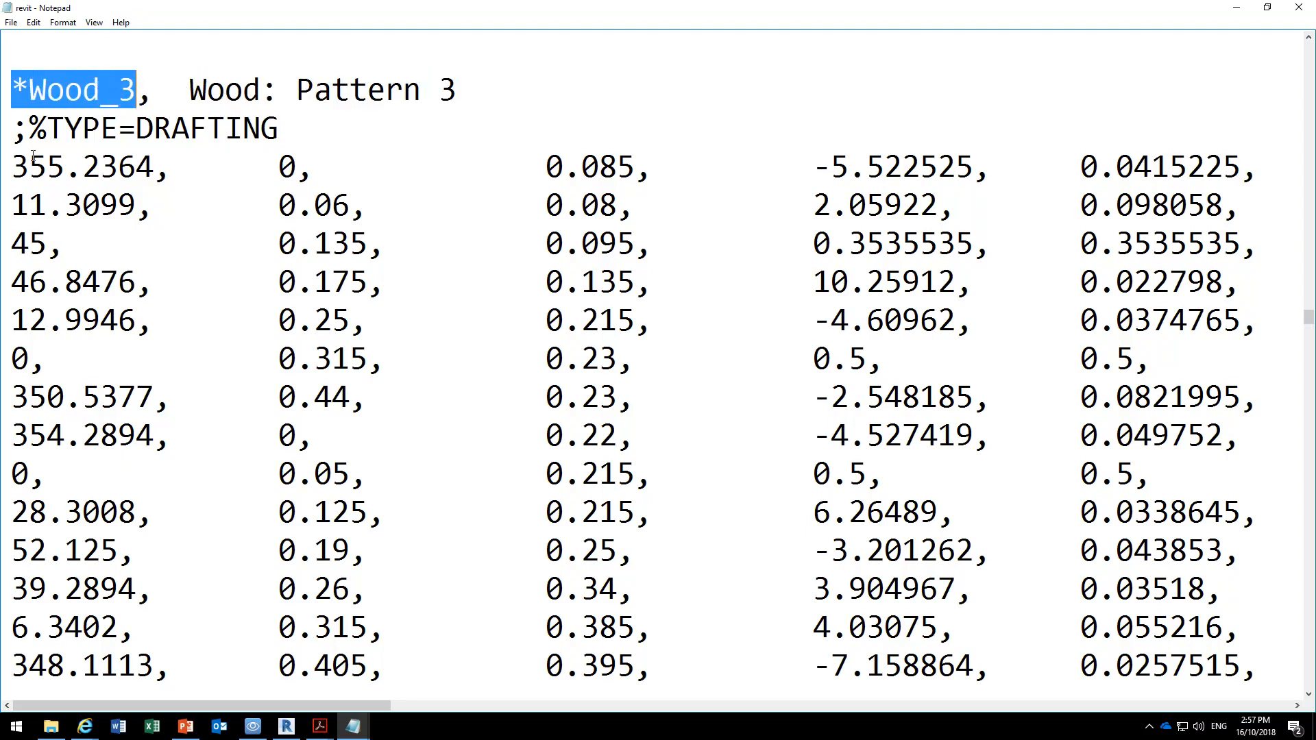
left_click(11, 166)
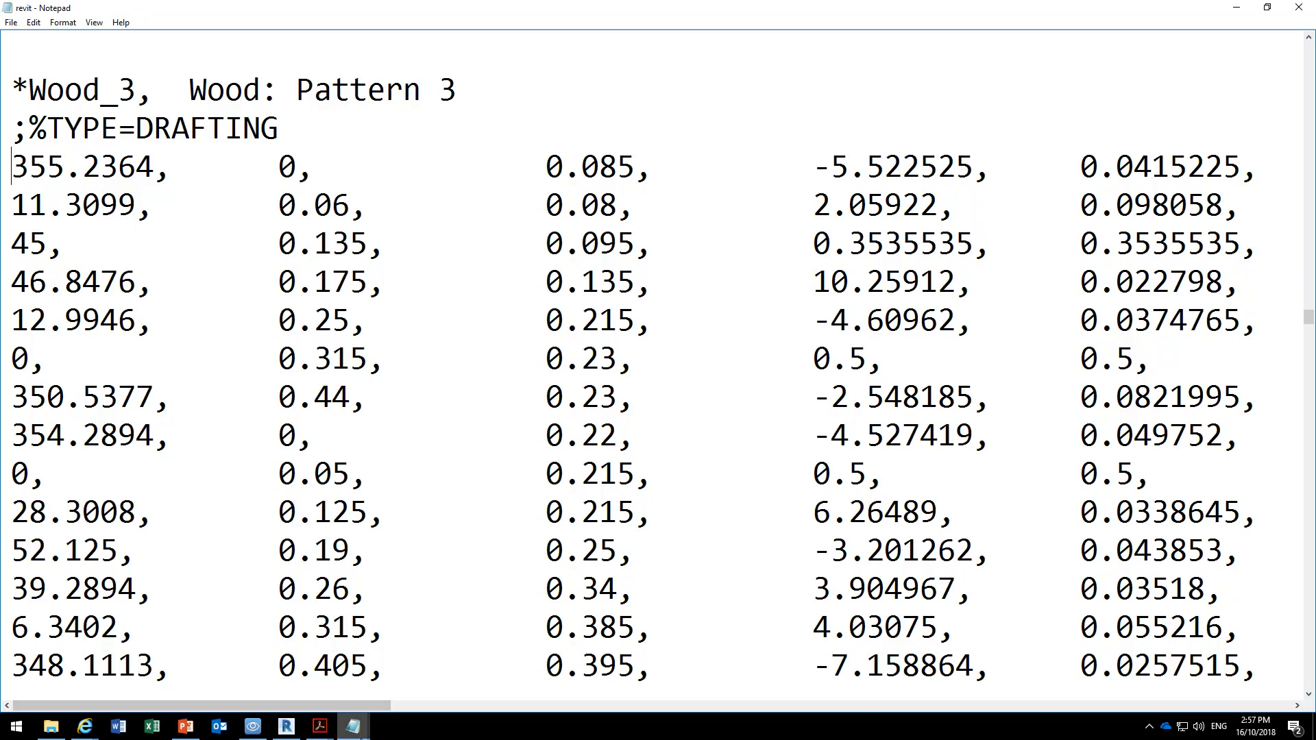
Switch to Revit and sketch a rectangular filled region boundary about 1345 mm high above the dining table in Section 1-1.
left_click(287, 727)
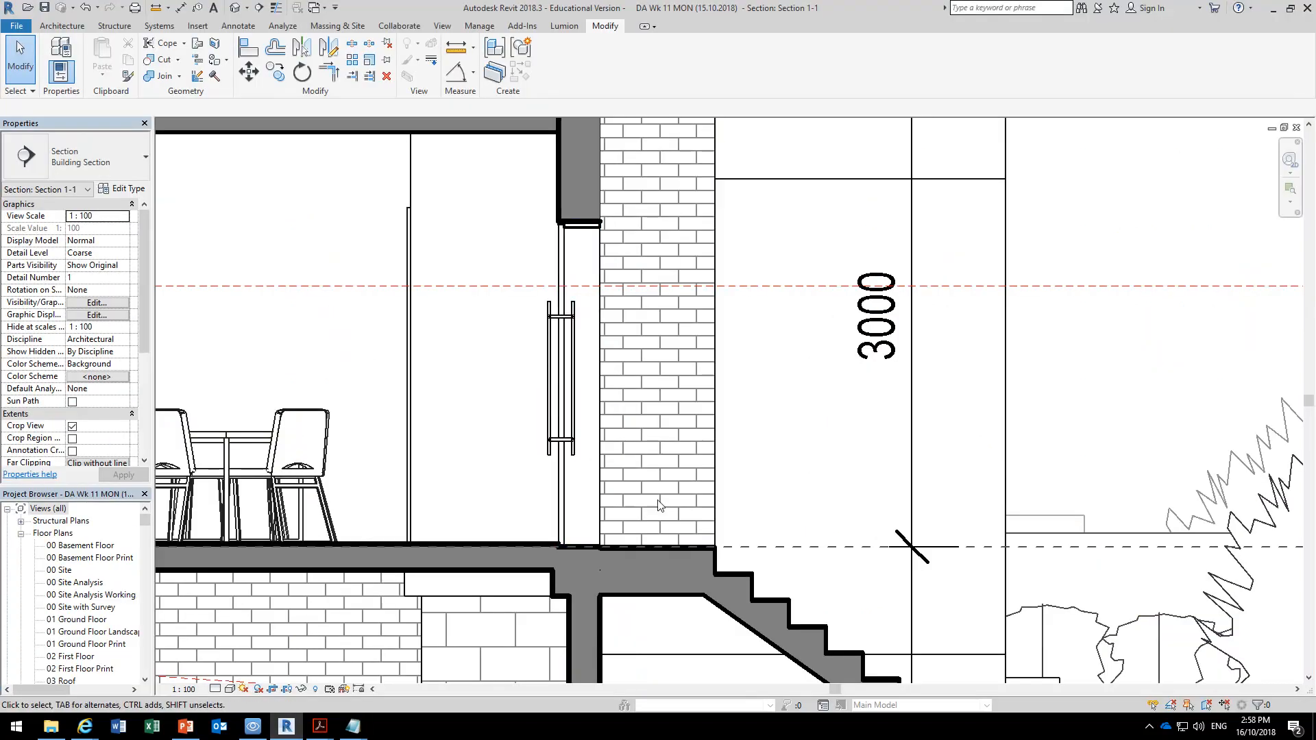
scroll(350, 233, "down", 2)
mouse_move(355, 243)
middle_mouse_down()
mouse_move(1112, 315)
mouse_move(954, 312)
middle_mouse_up()
scroll(887, 279, "up", 1)
middle_click_drag(887, 279, 769, 286)
left_click(248, 27)
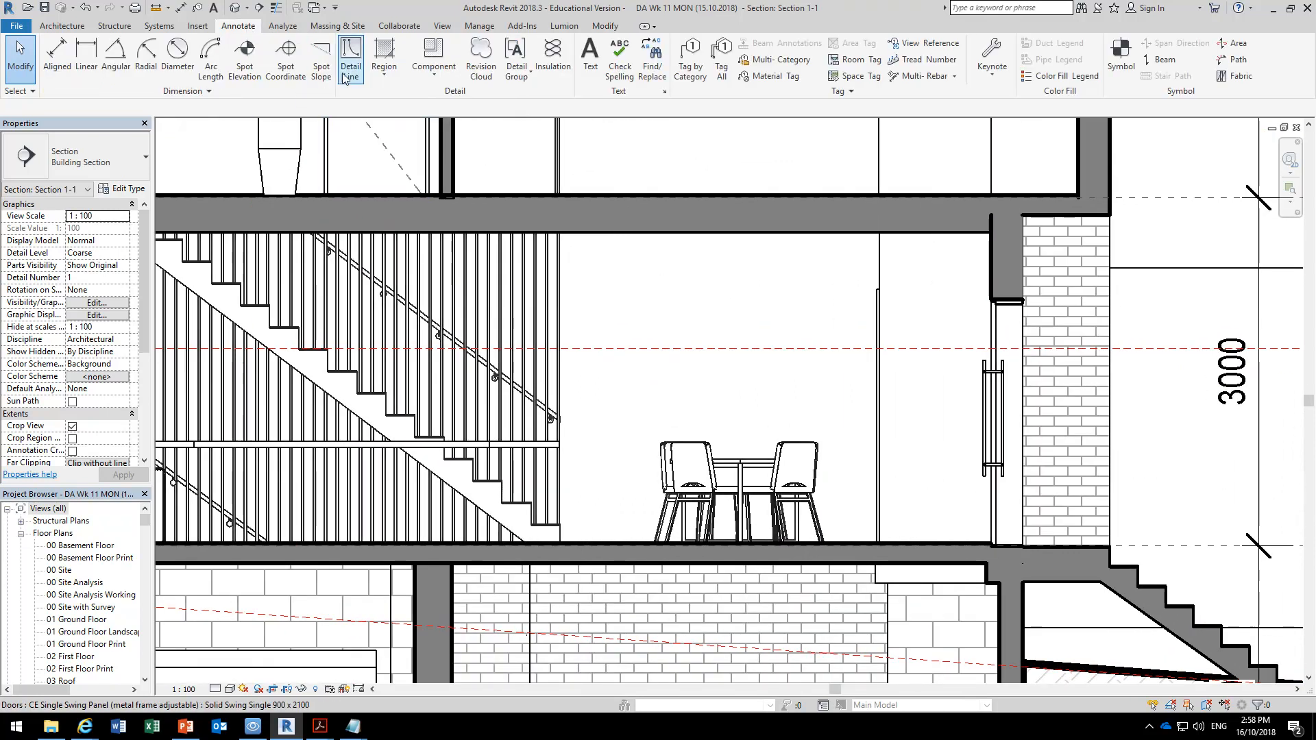
left_click(384, 74)
left_click(399, 108)
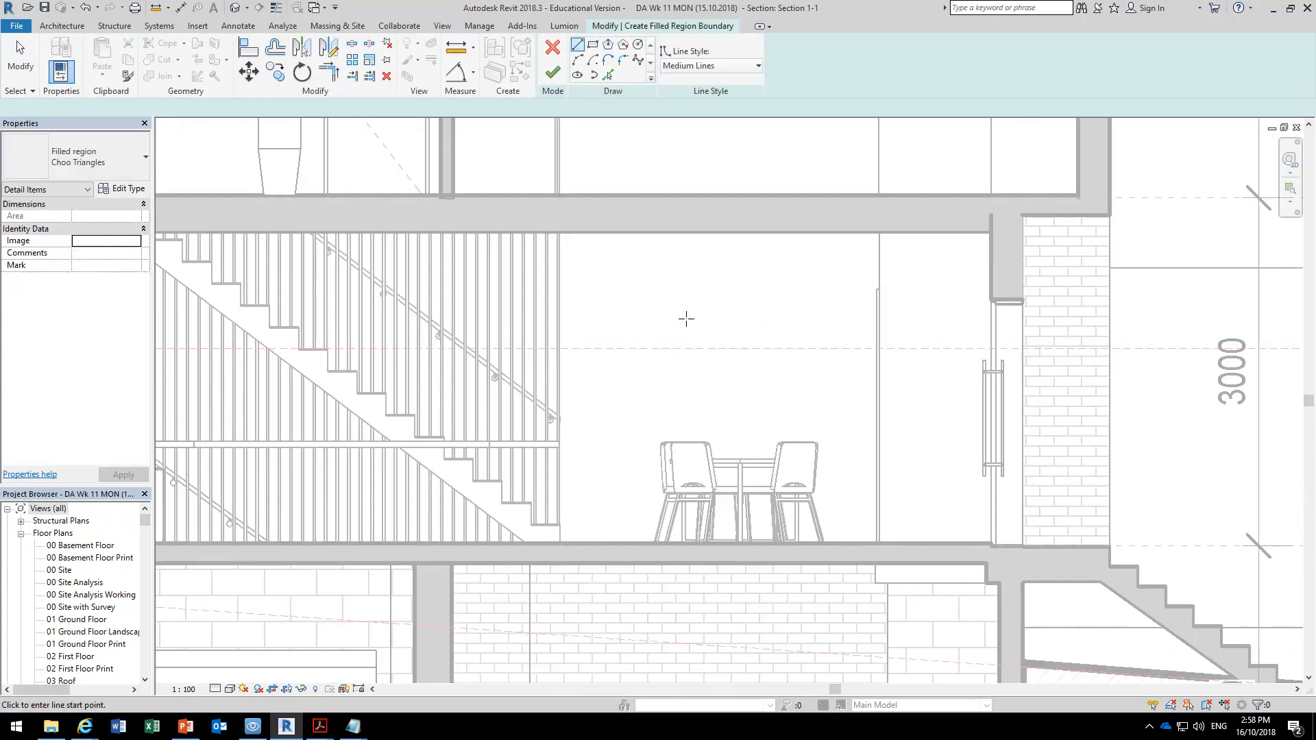
left_click(592, 45)
left_click(639, 263)
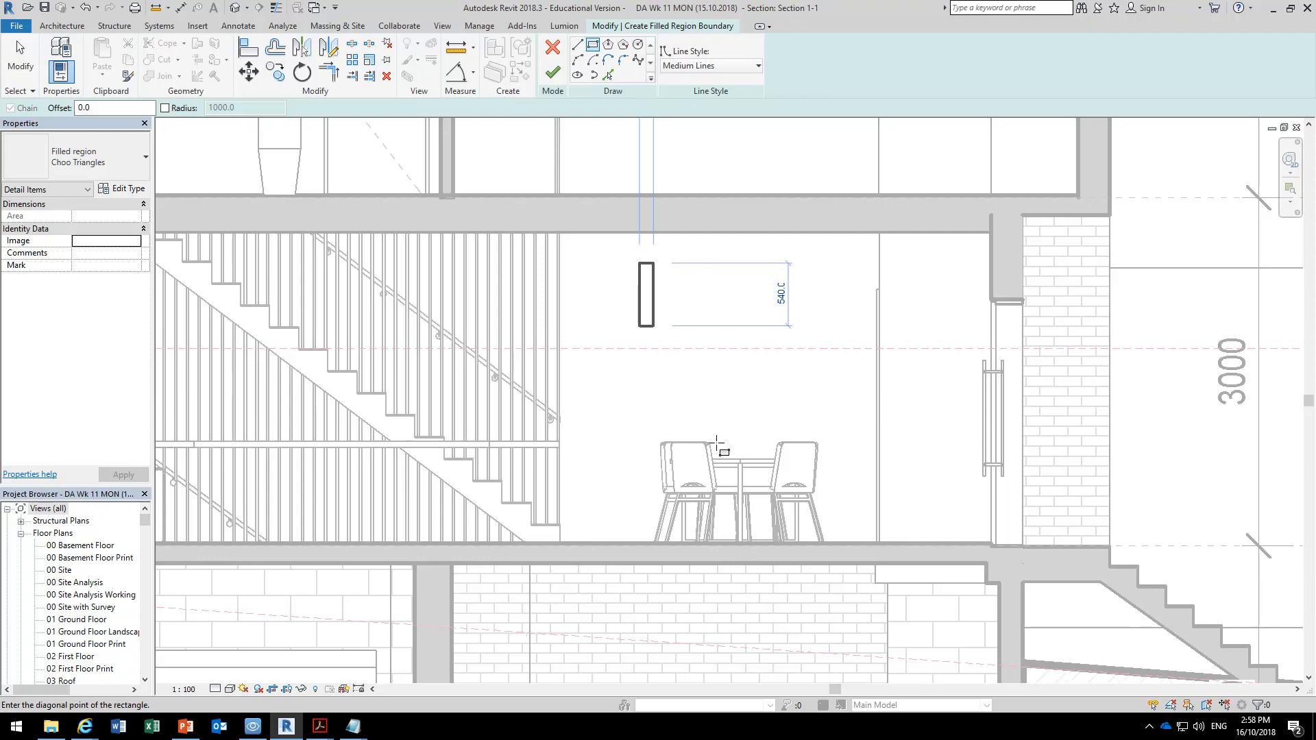
left_click(748, 419)
Duplicate the Choo Triangles filled region type as Demo Pattern.
left_click(109, 189)
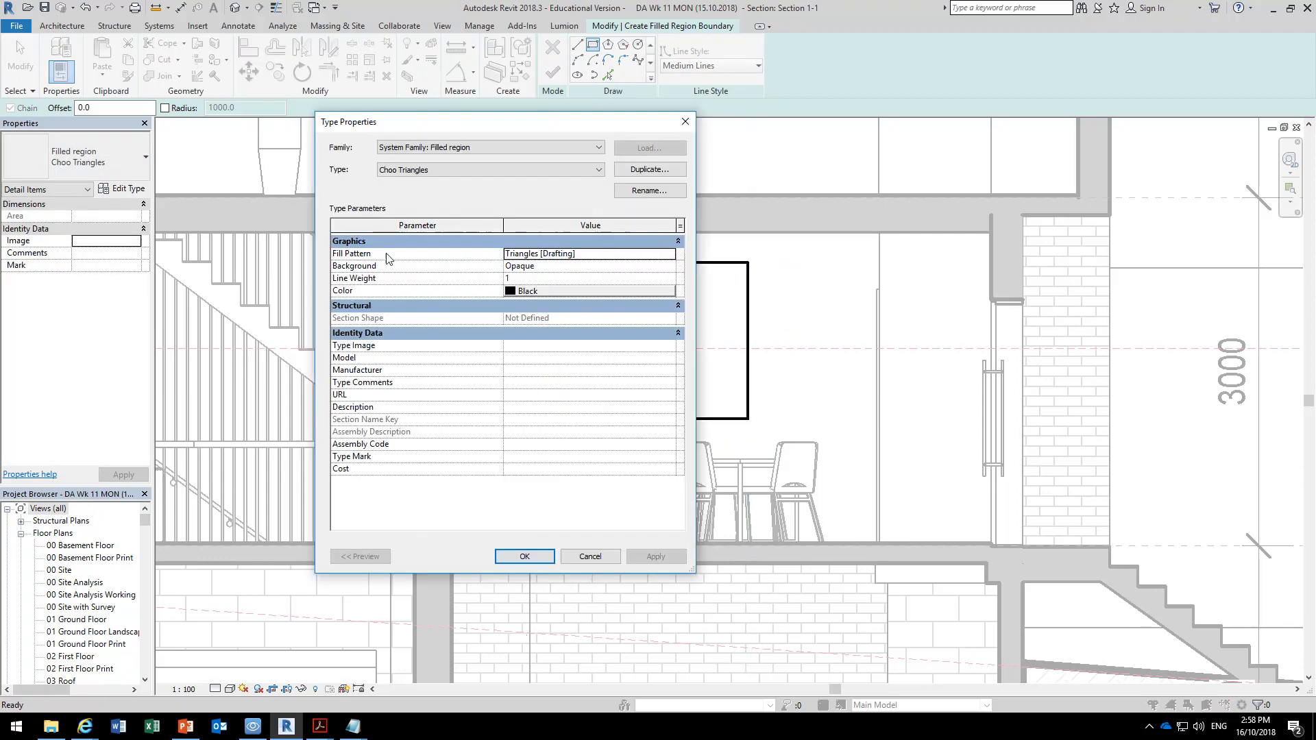
left_click(649, 169)
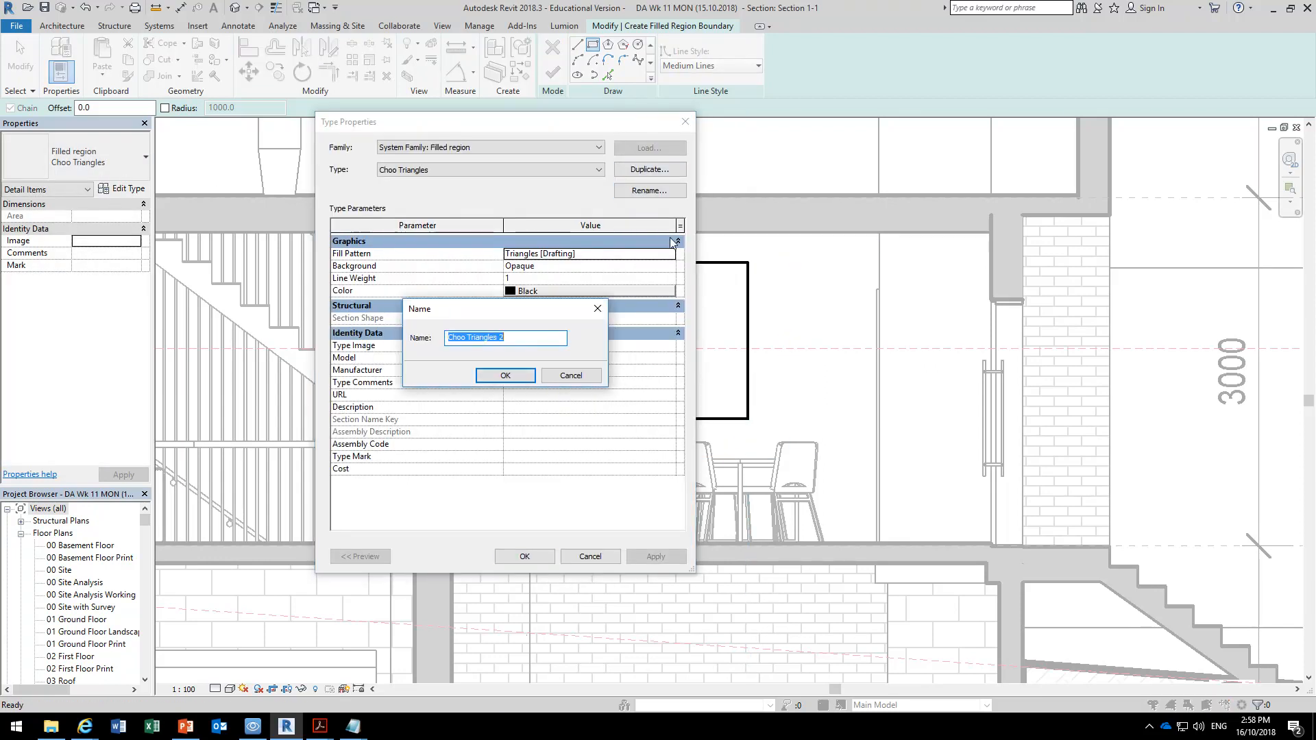
type("Demo Pattern")
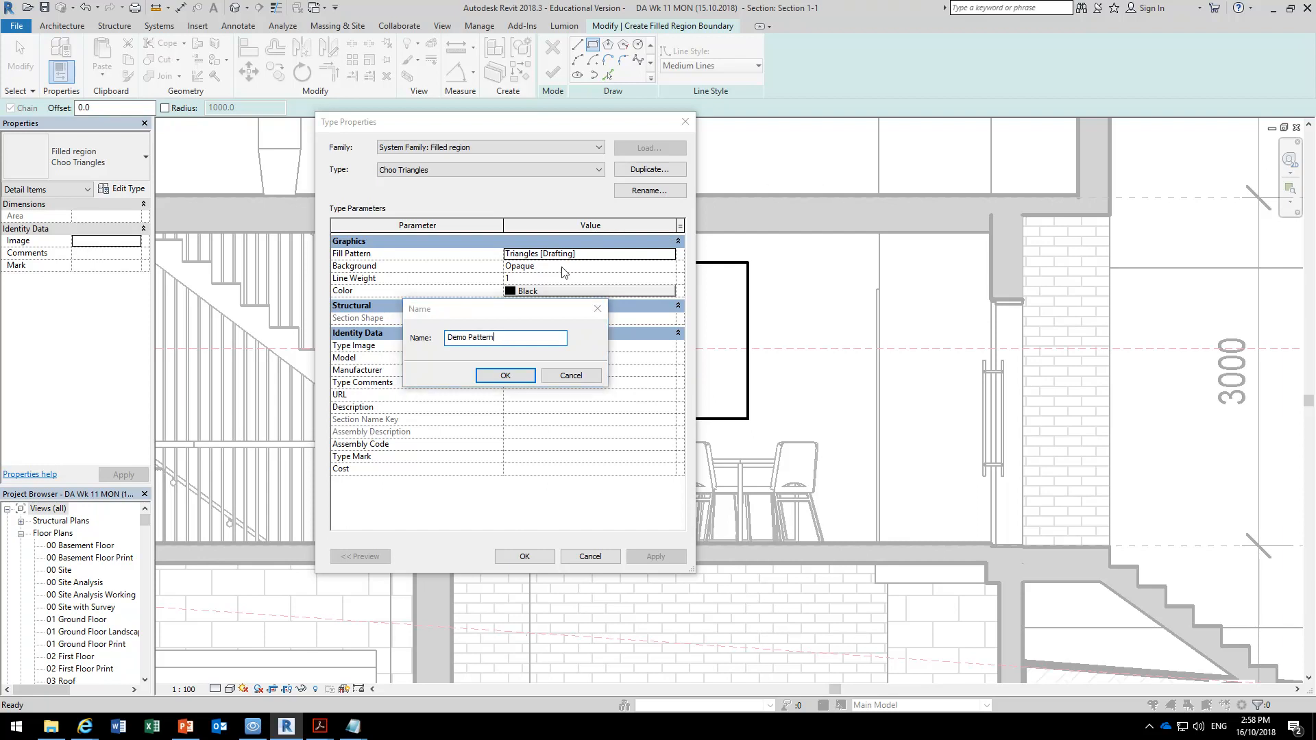
left_click(505, 375)
Open the fill pattern choices for Demo Pattern and compare the Drafting and Model pattern lists.
left_click(657, 253)
left_click(671, 253)
left_click_drag(514, 197, 277, 114)
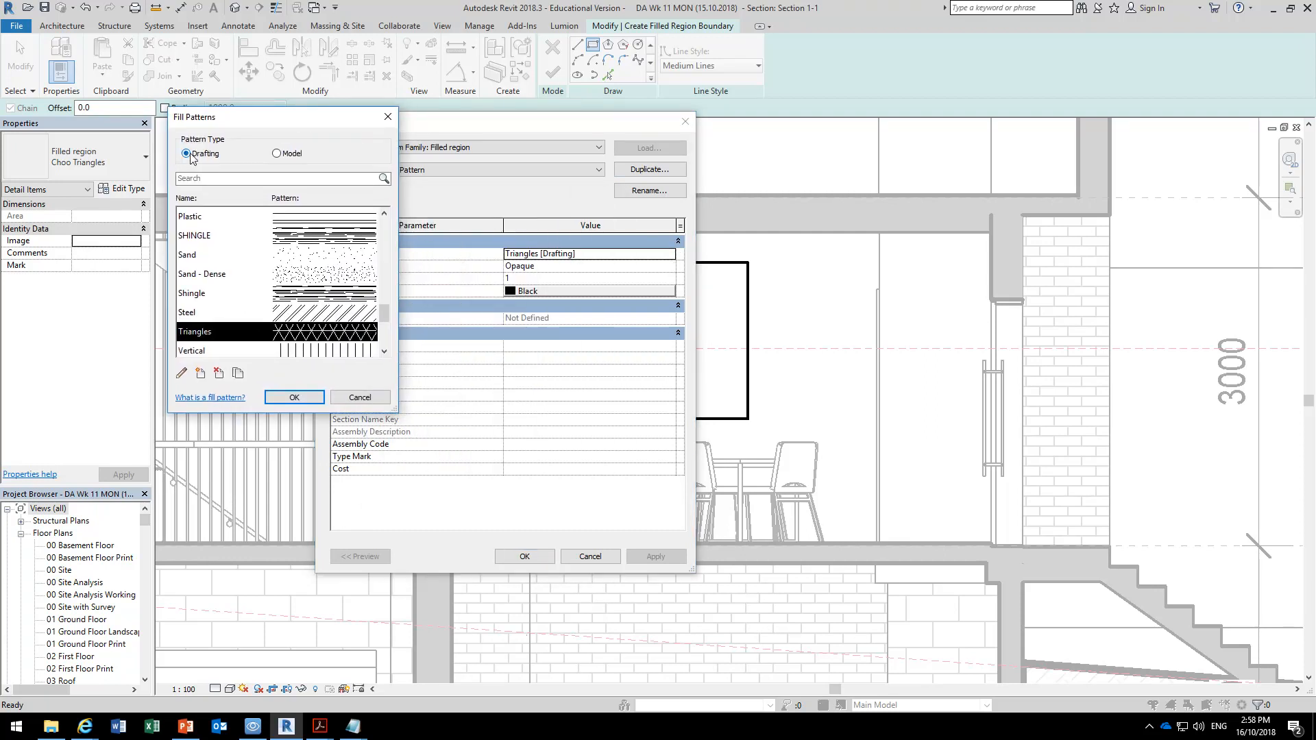
left_click(277, 153)
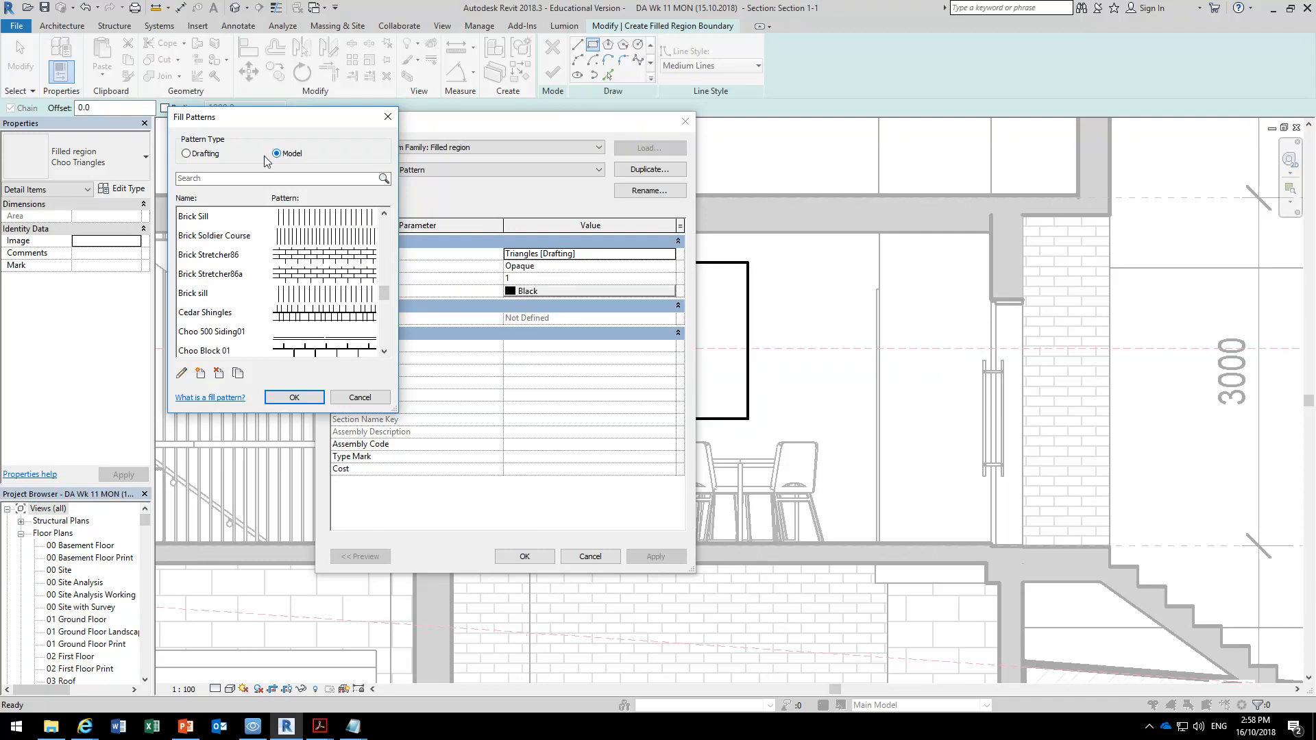
left_click(189, 154)
left_click(276, 153)
left_click(192, 157)
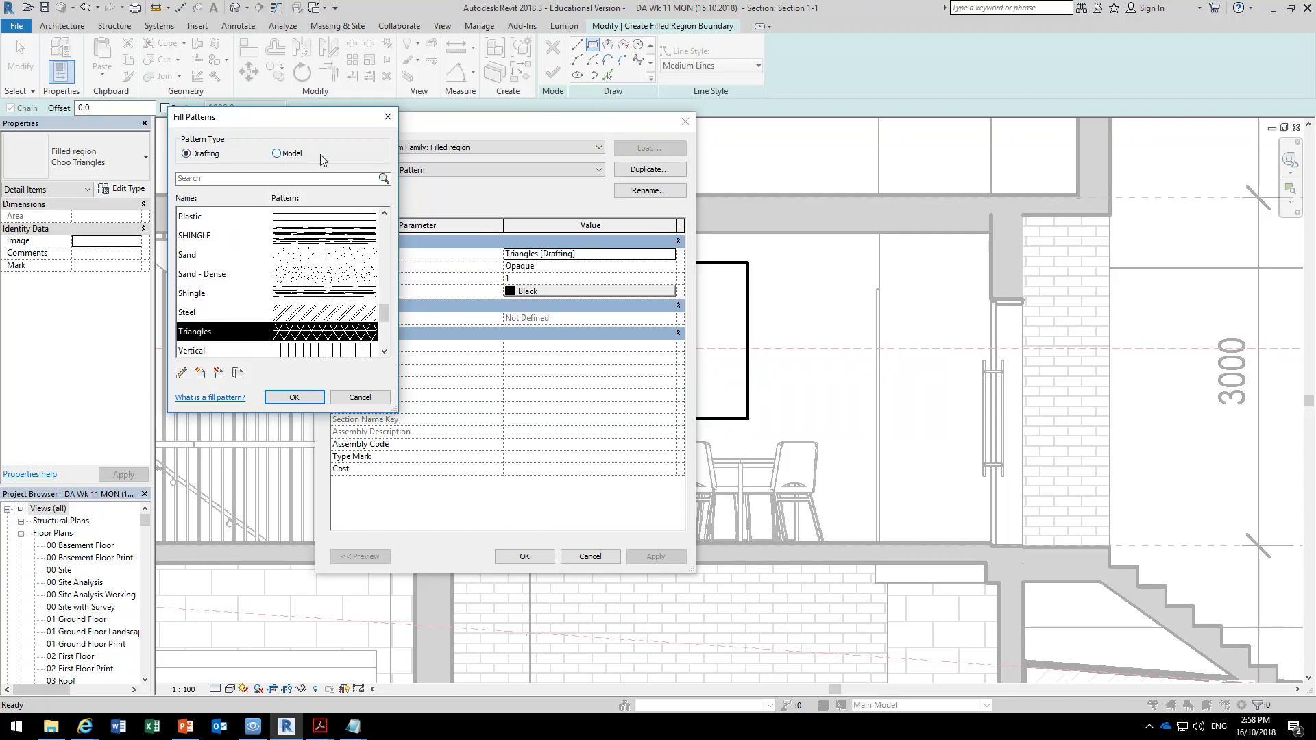
left_click(279, 155)
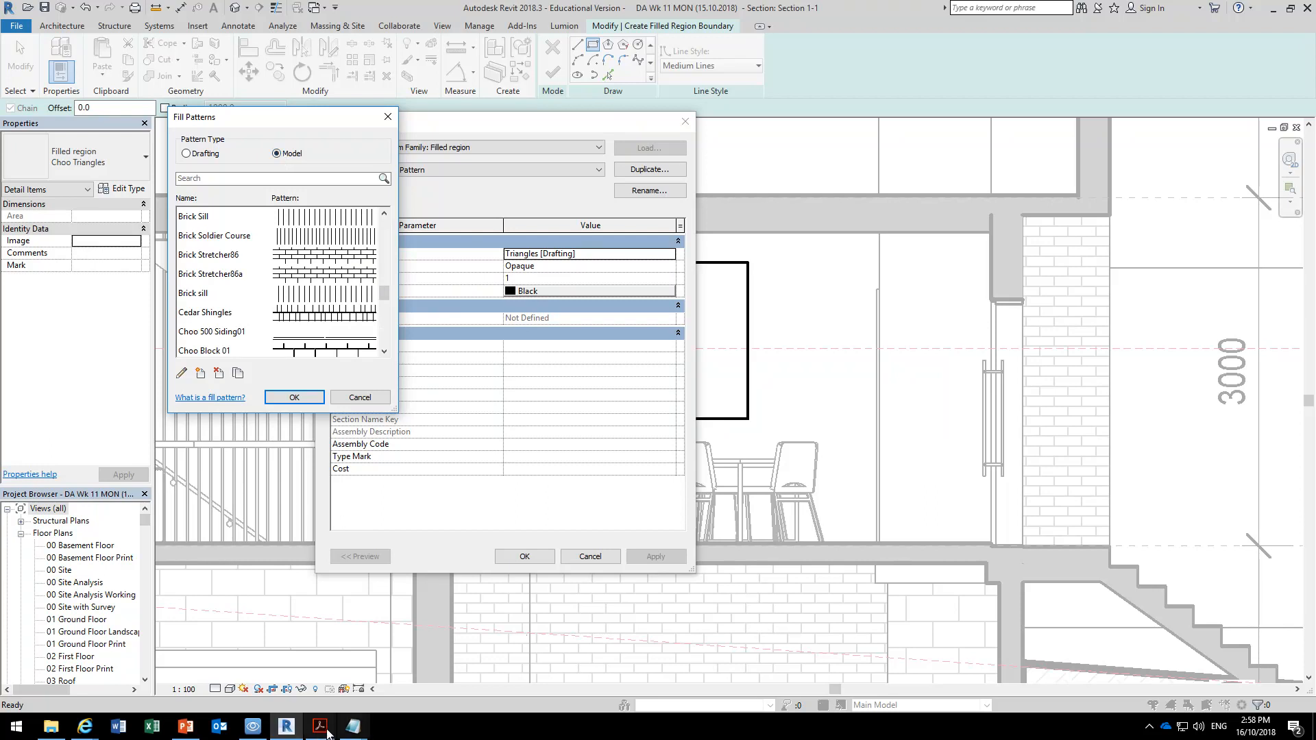
Switch to the revit pattern file in Notepad and highlight the third value in Wood_3's first data row.
mouse_move(354, 732)
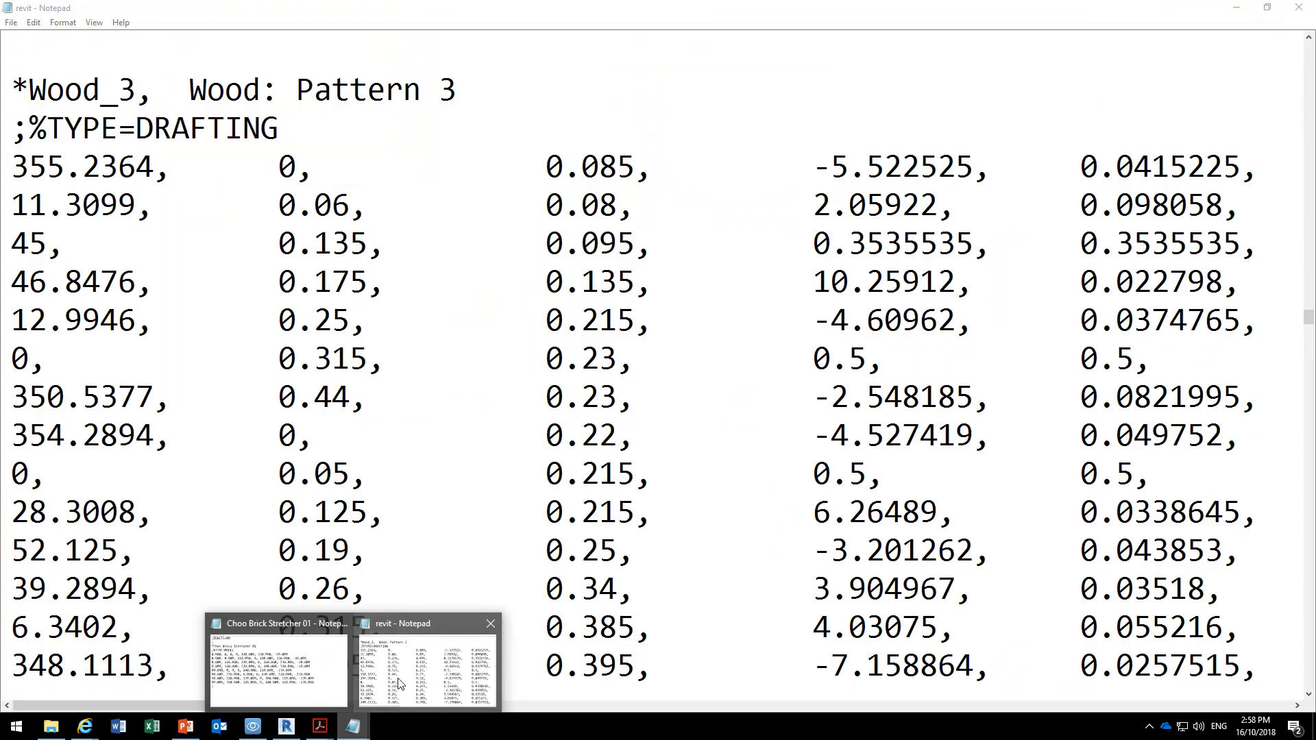
left_click(400, 683)
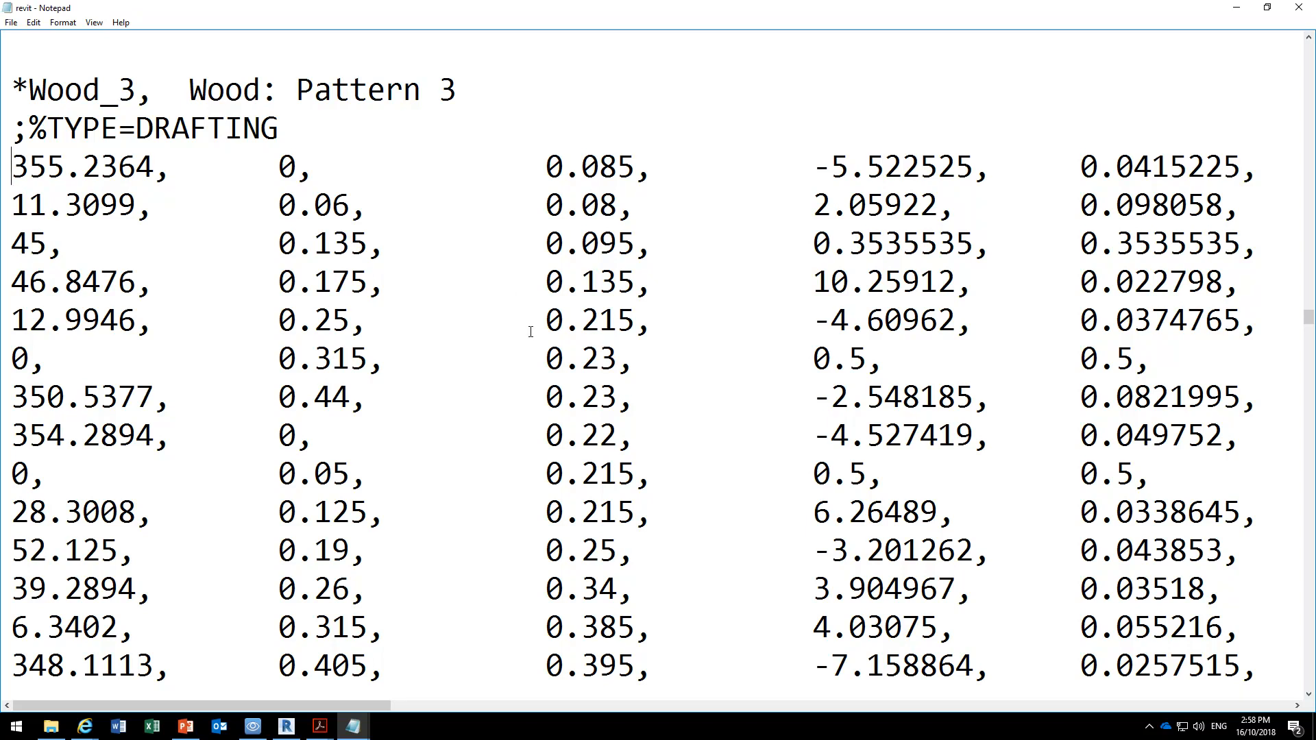
left_click_drag(546, 166, 636, 167)
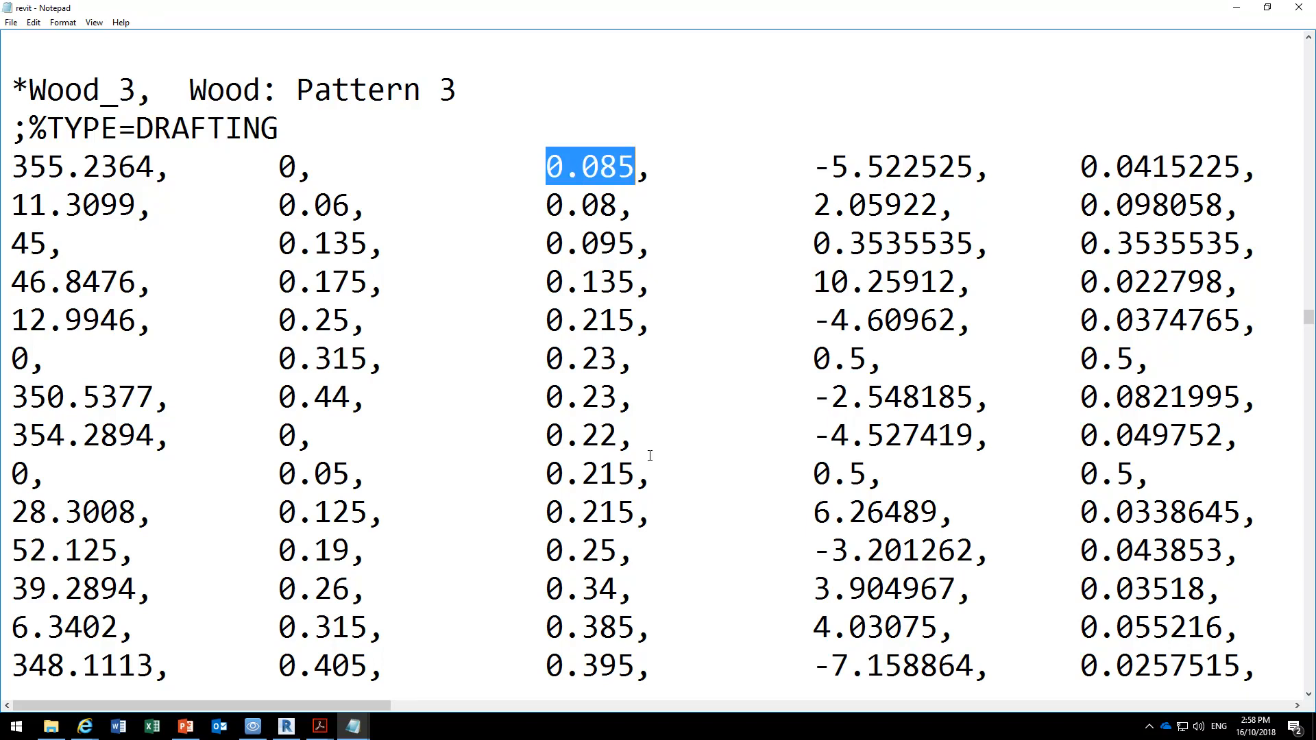
Compare the Wood drafting patterns with the Shake 6" definition, examining its description, MODEL type and first-row value 12.75.
scroll(650, 455, "up", 14)
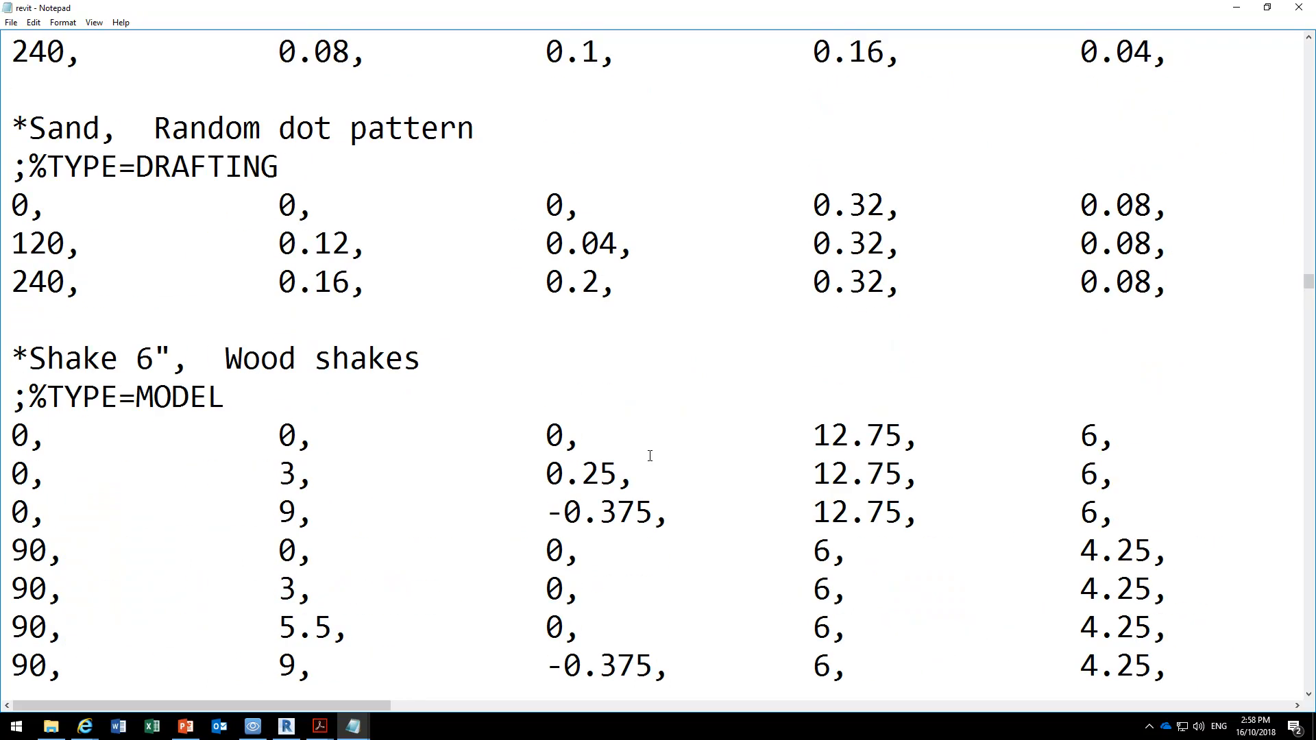
scroll(650, 456, "down", 1)
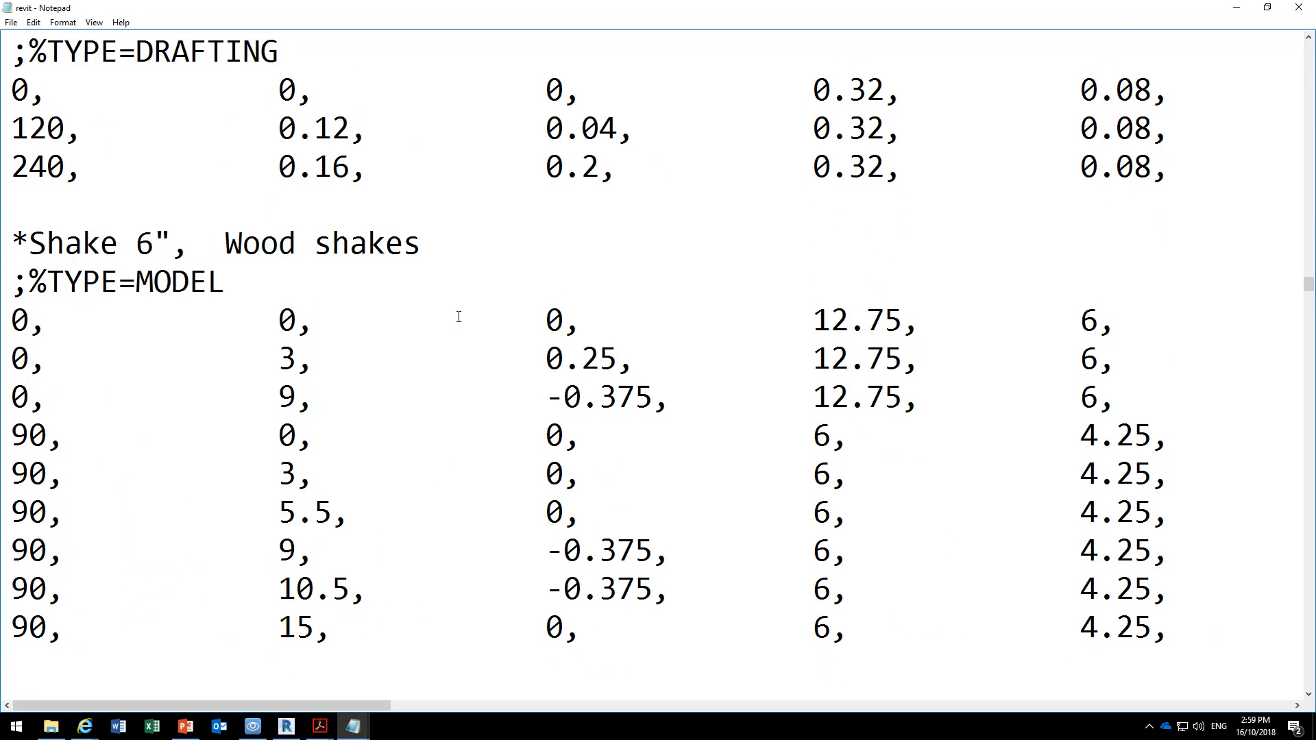
scroll(154, 312, "down", 9)
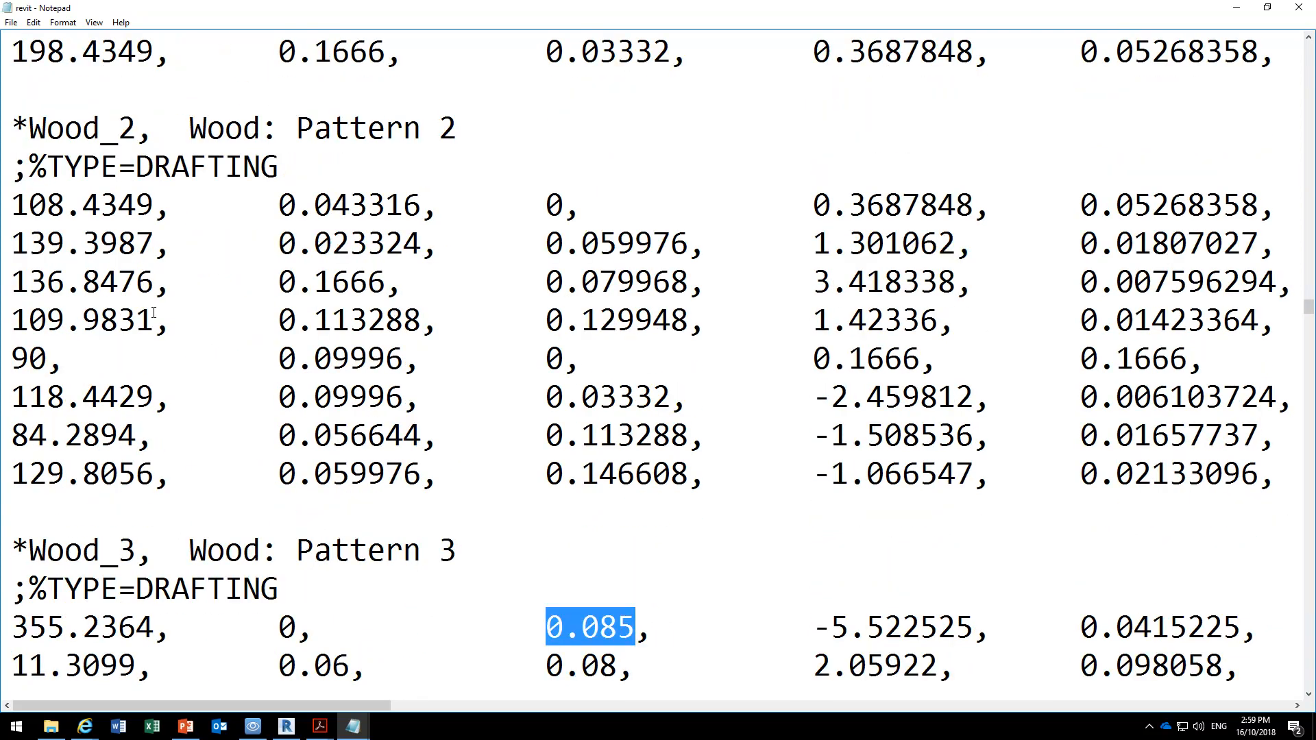
scroll(154, 312, "down", 1)
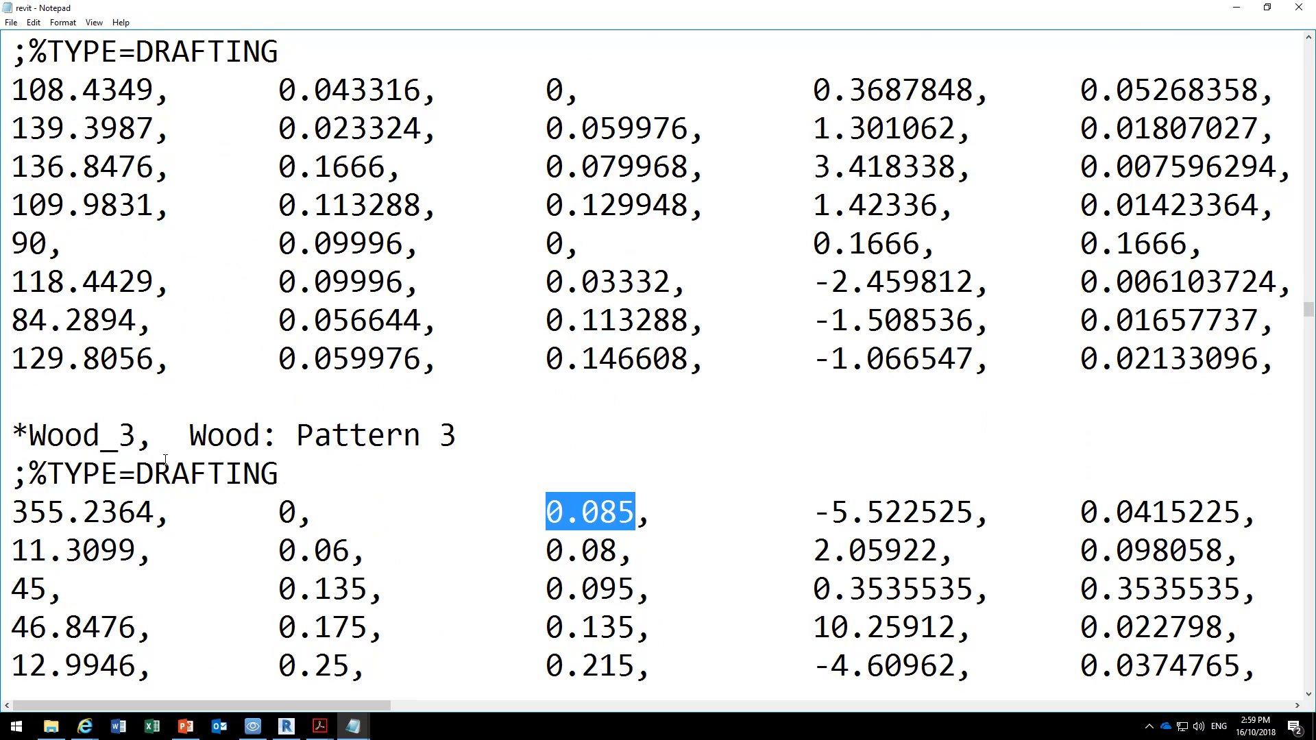
scroll(530, 317, "up", 5)
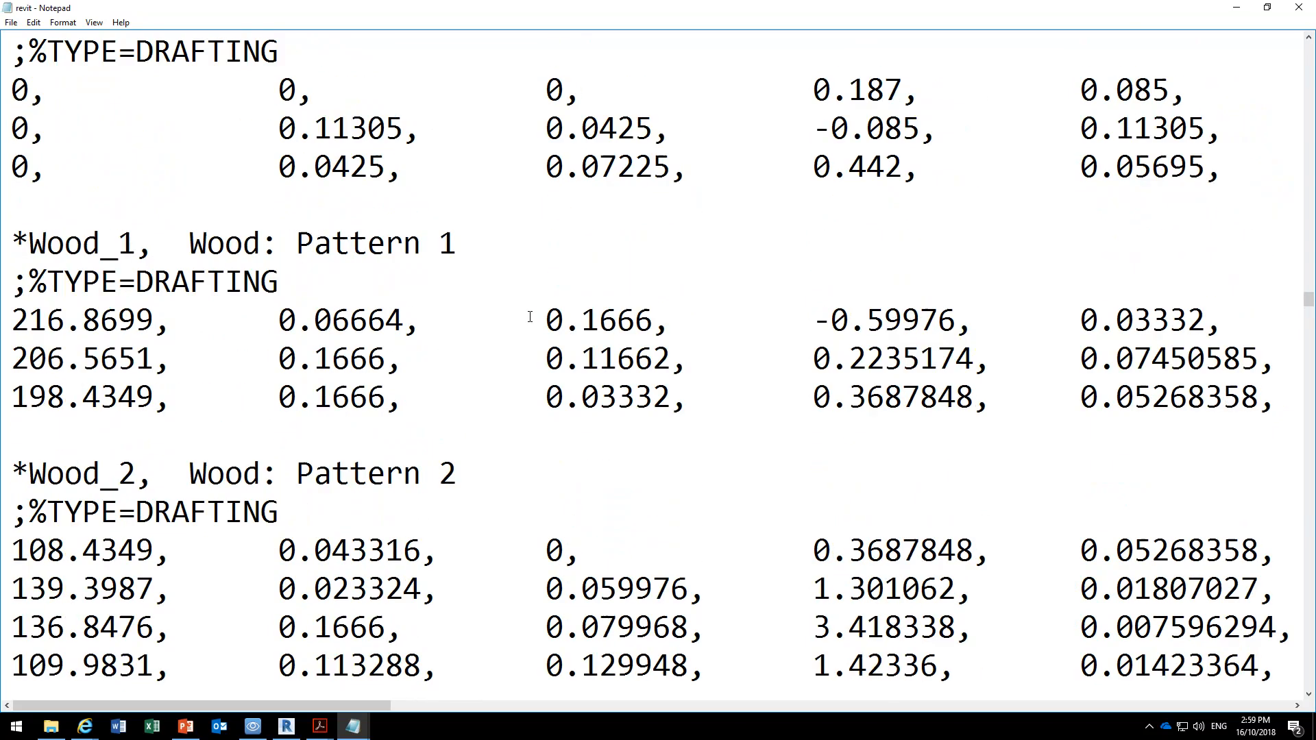
scroll(381, 330, "up", 5)
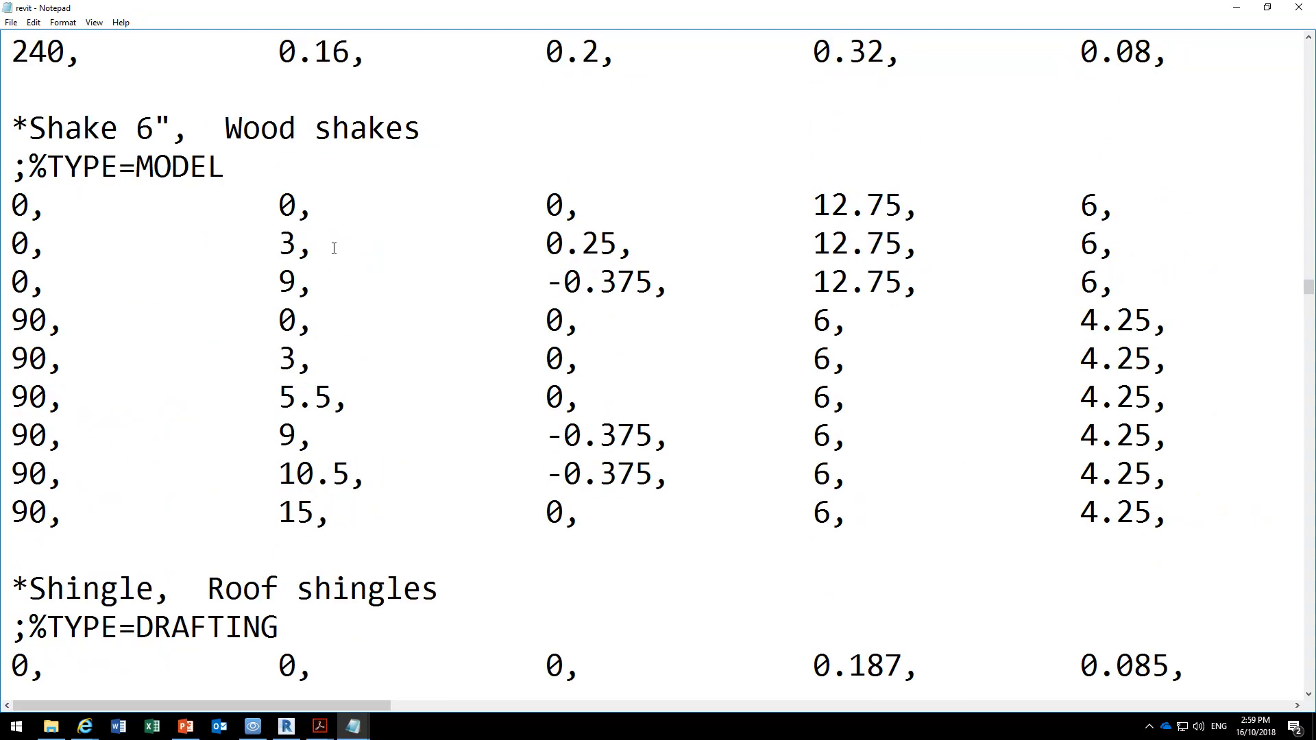
scroll(183, 209, "down", 1)
left_click_drag(223, 131, 420, 130)
left_click_drag(135, 166, 241, 154)
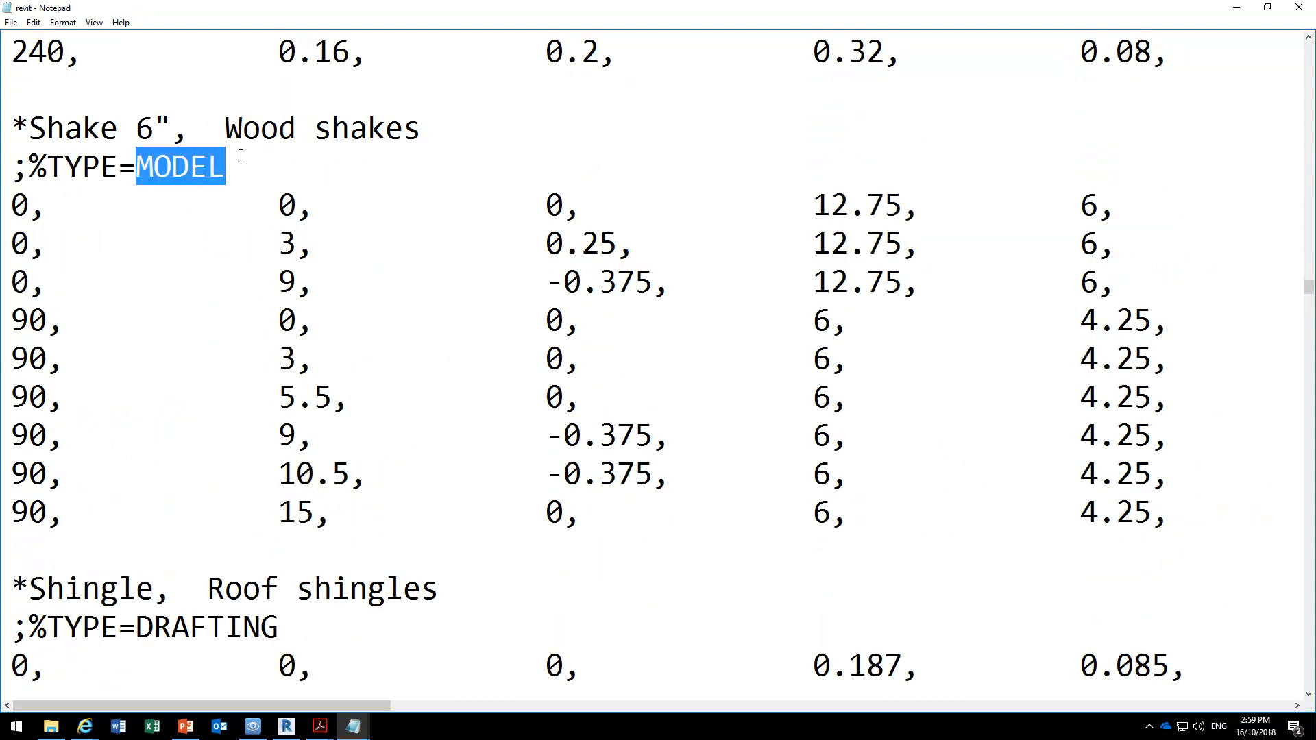
left_click_drag(820, 204, 903, 199)
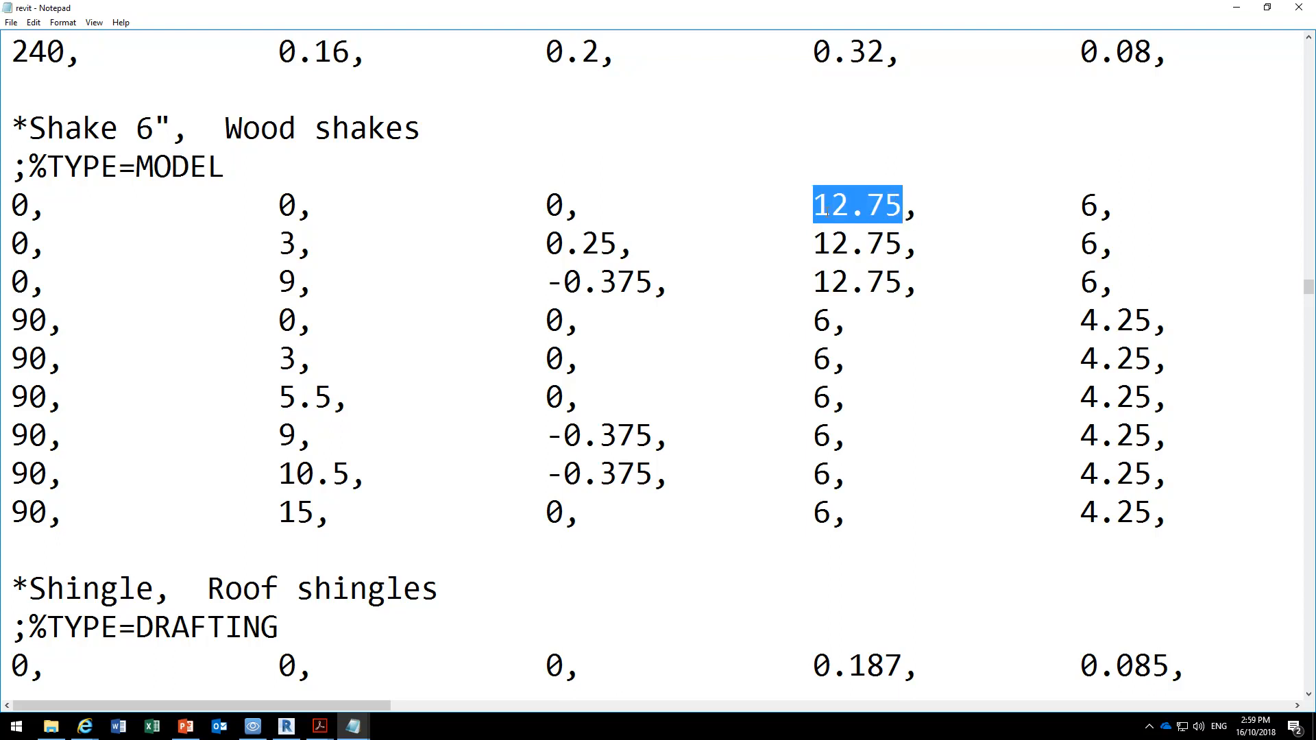
Go back to the first pattern definitions in the revit file and examine the Brick, Ceiling and Block model entries.
scroll(755, 283, "down", 20)
scroll(755, 283, "up", 20)
scroll(1294, 174, "up", 2)
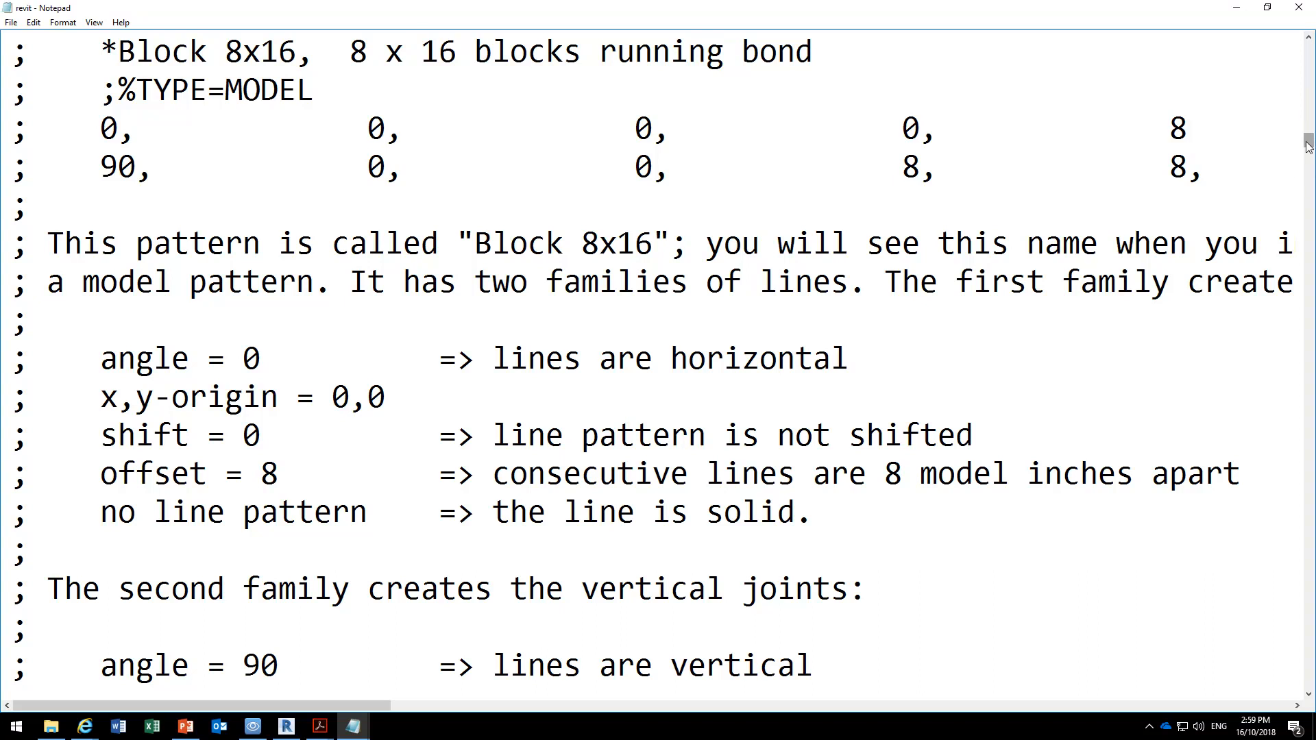
left_click_drag(1308, 146, 1308, 196)
scroll(357, 399, "down", 2)
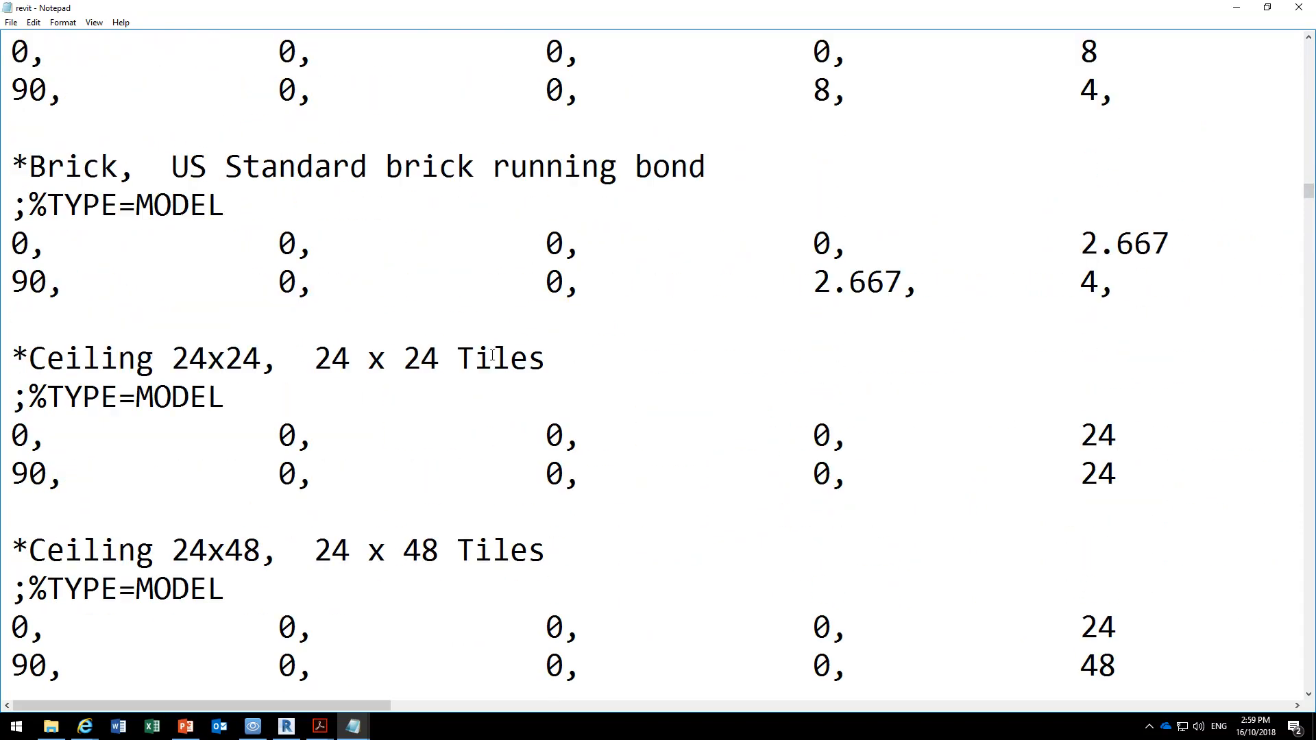
left_click(20, 241)
scroll(347, 436, "down", 5)
scroll(347, 436, "up", 12)
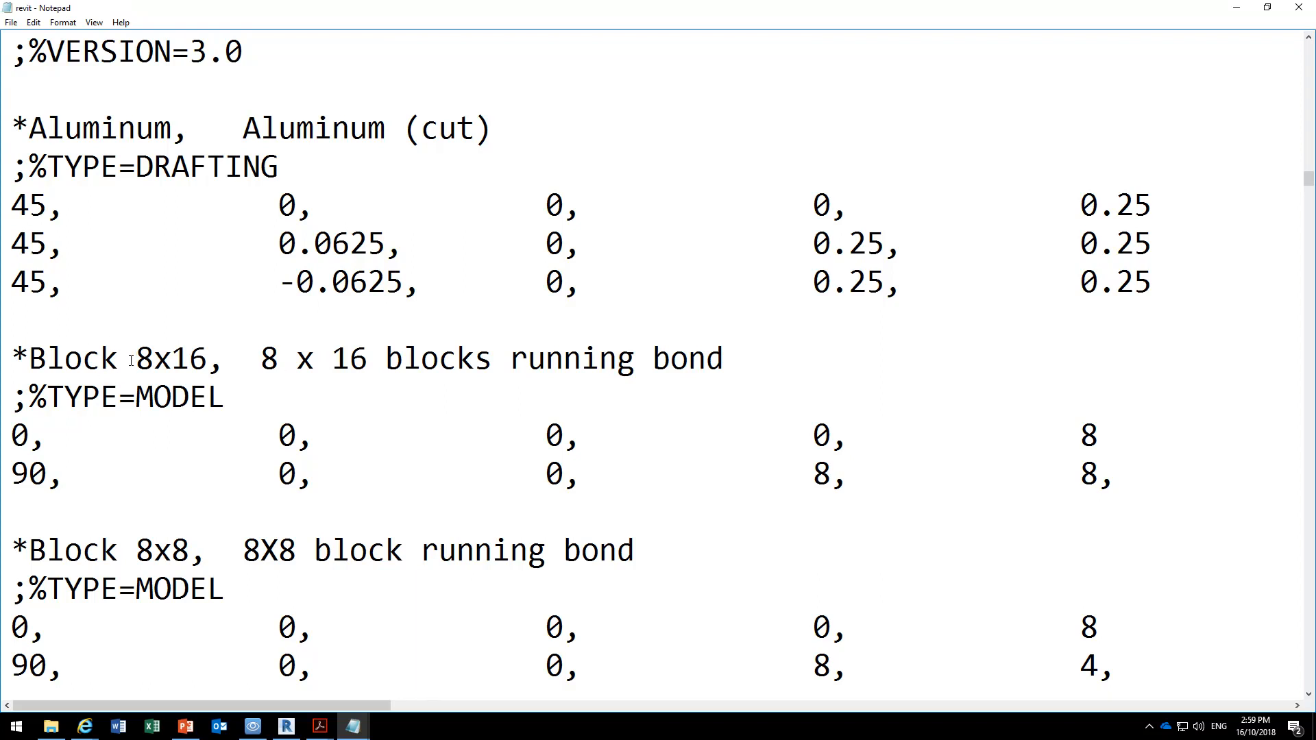
Highlight the Block 8x16 pattern name, and highlight the fourth value, 8, in its 90-degree row.
left_click_drag(36, 362, 207, 359)
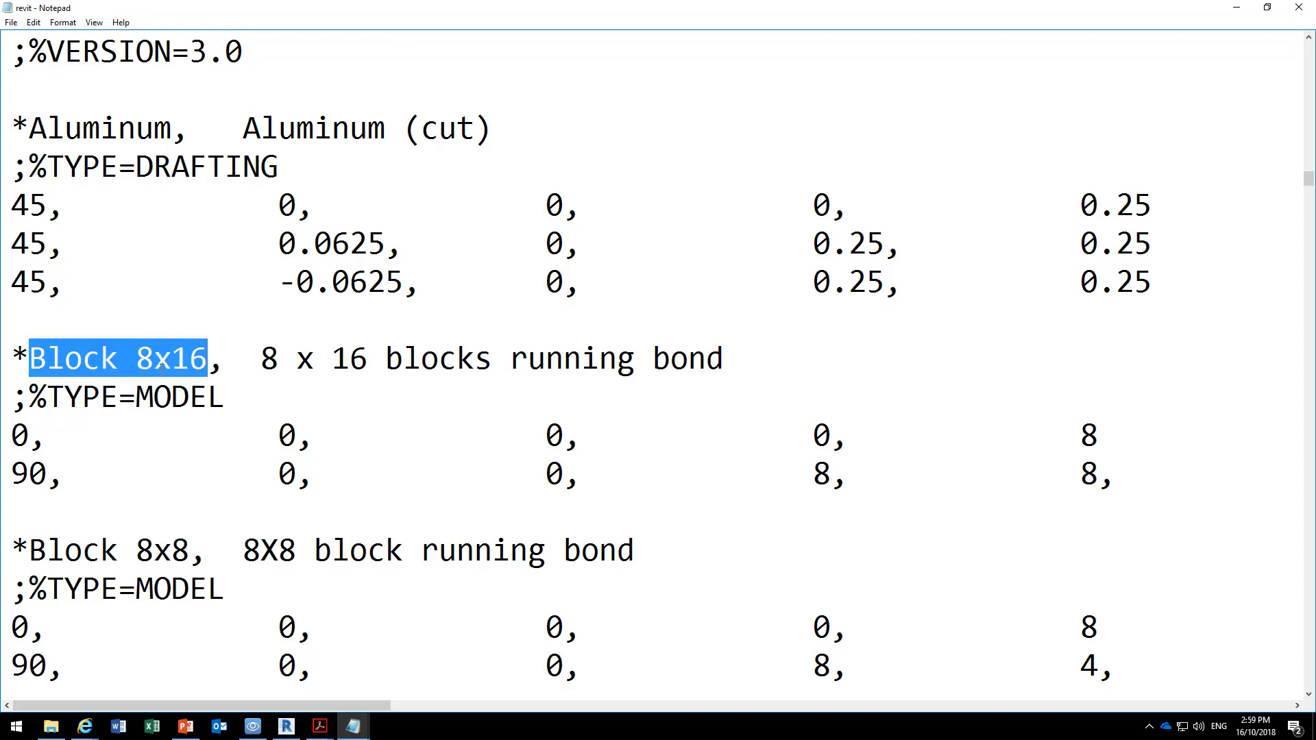
left_click(137, 361)
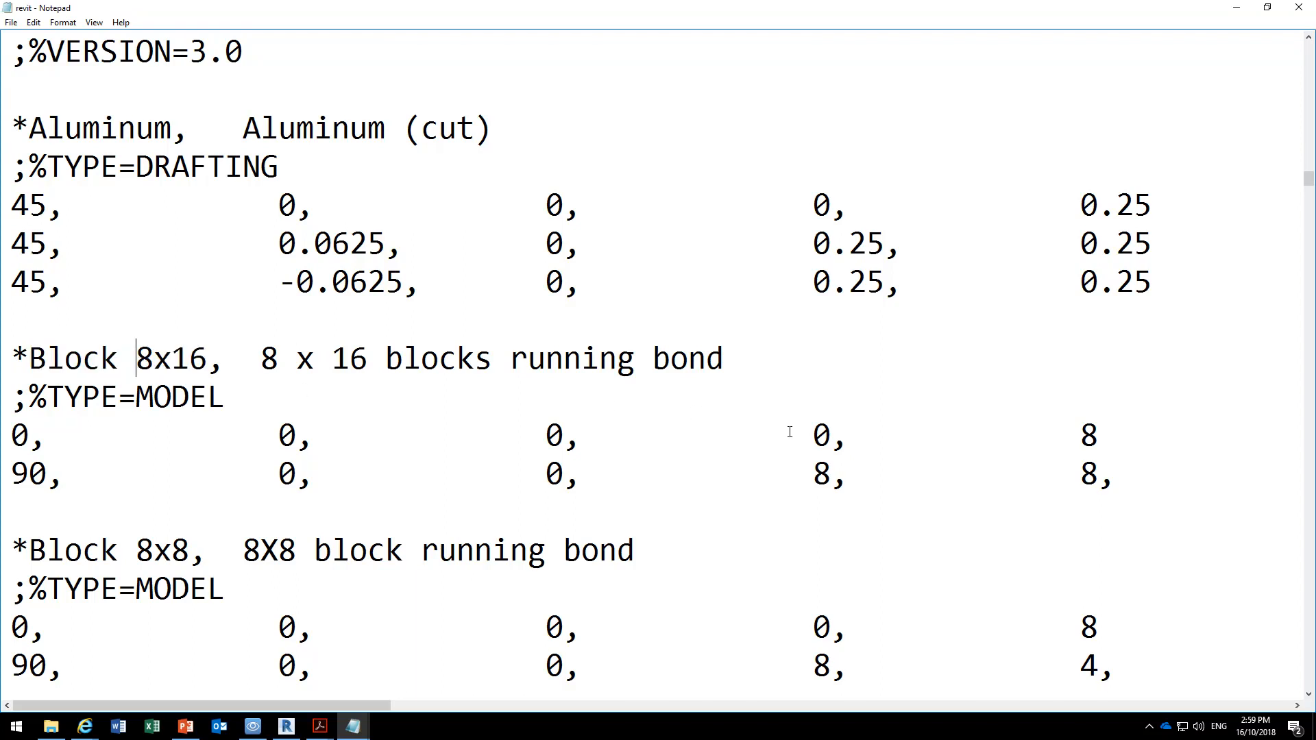
double_click(821, 472)
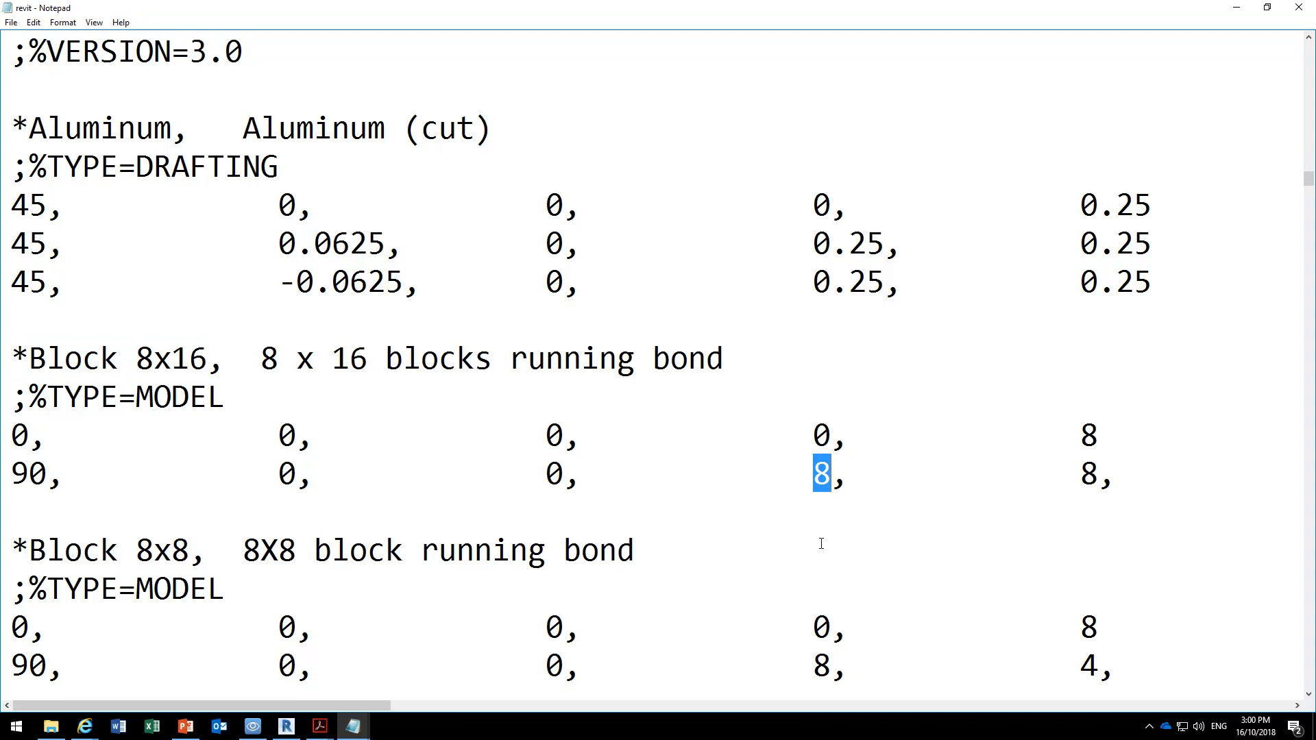
Examine the definitions following Block 8x16, comparing the MODEL and DRAFTING types and values through Concrete, Plastic, Plywood, Shingle and Wood.
scroll(411, 387, "down", 3)
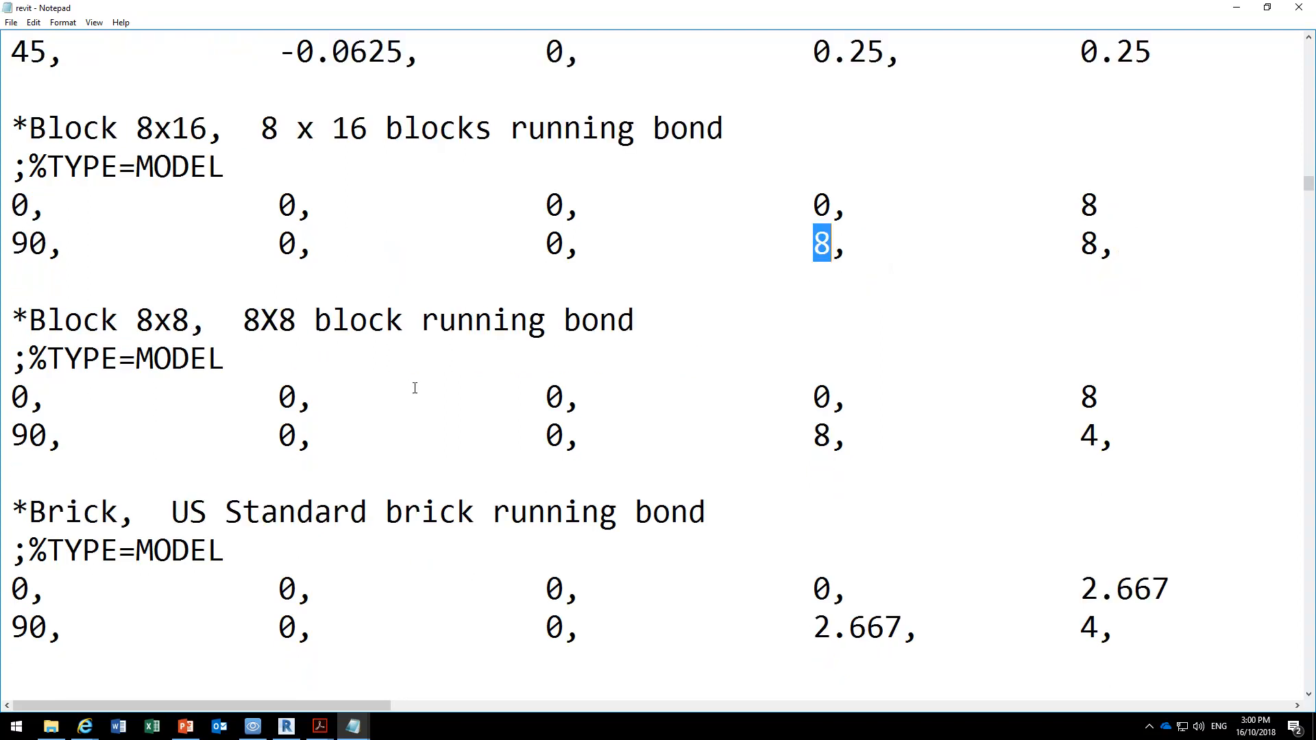
scroll(414, 388, "up", 2)
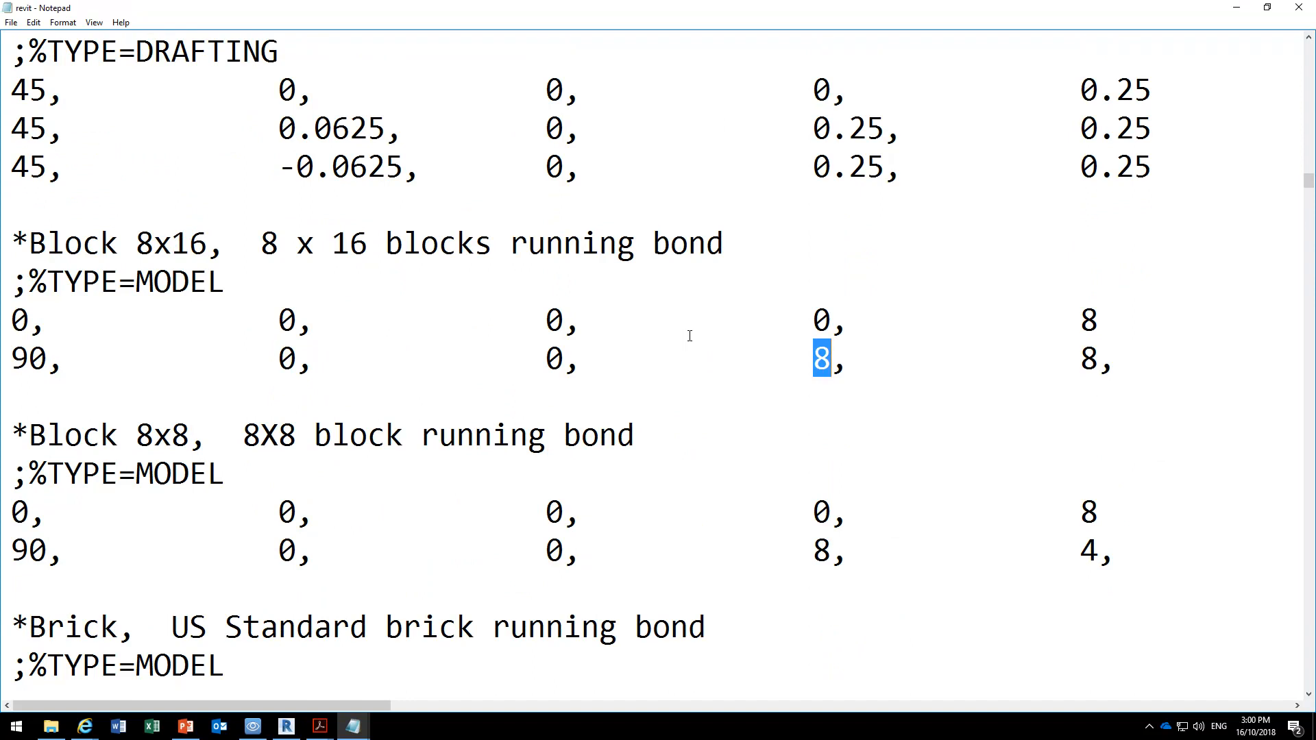
scroll(689, 336, "down", 7)
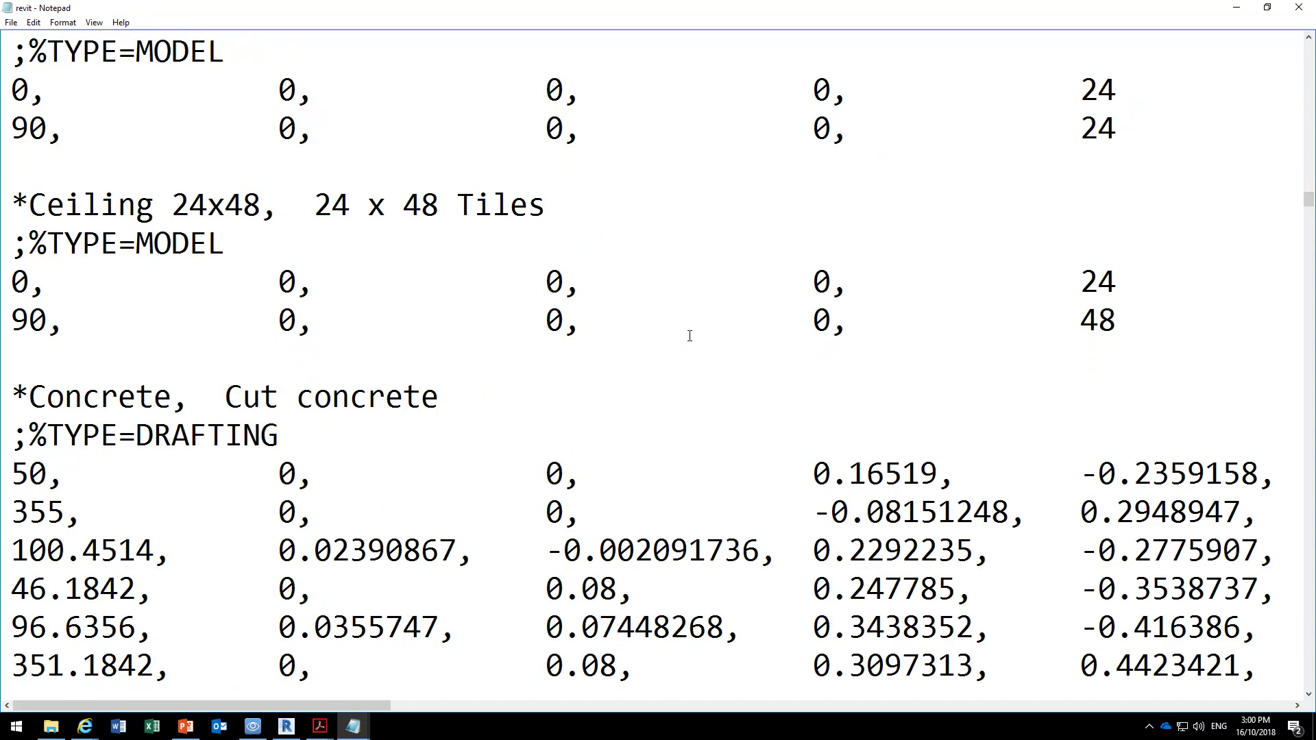
scroll(690, 336, "down", 20)
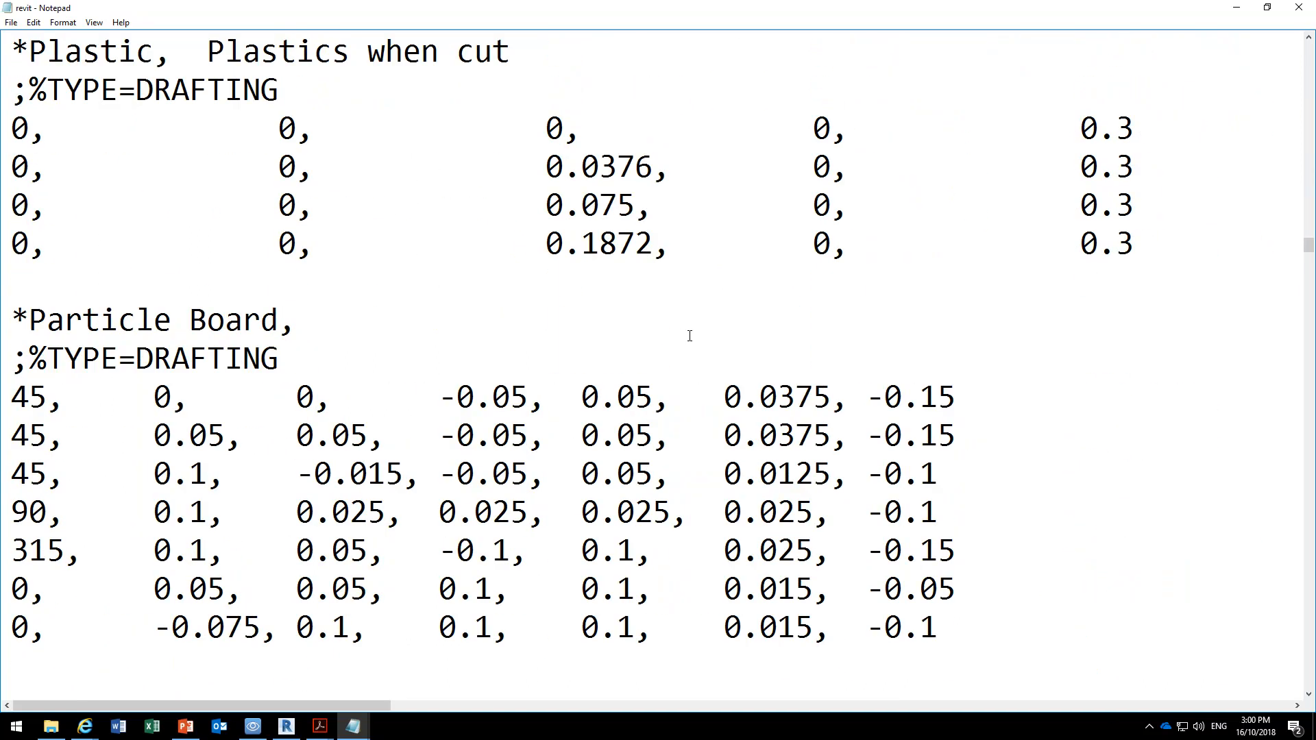
scroll(689, 336, "down", 5)
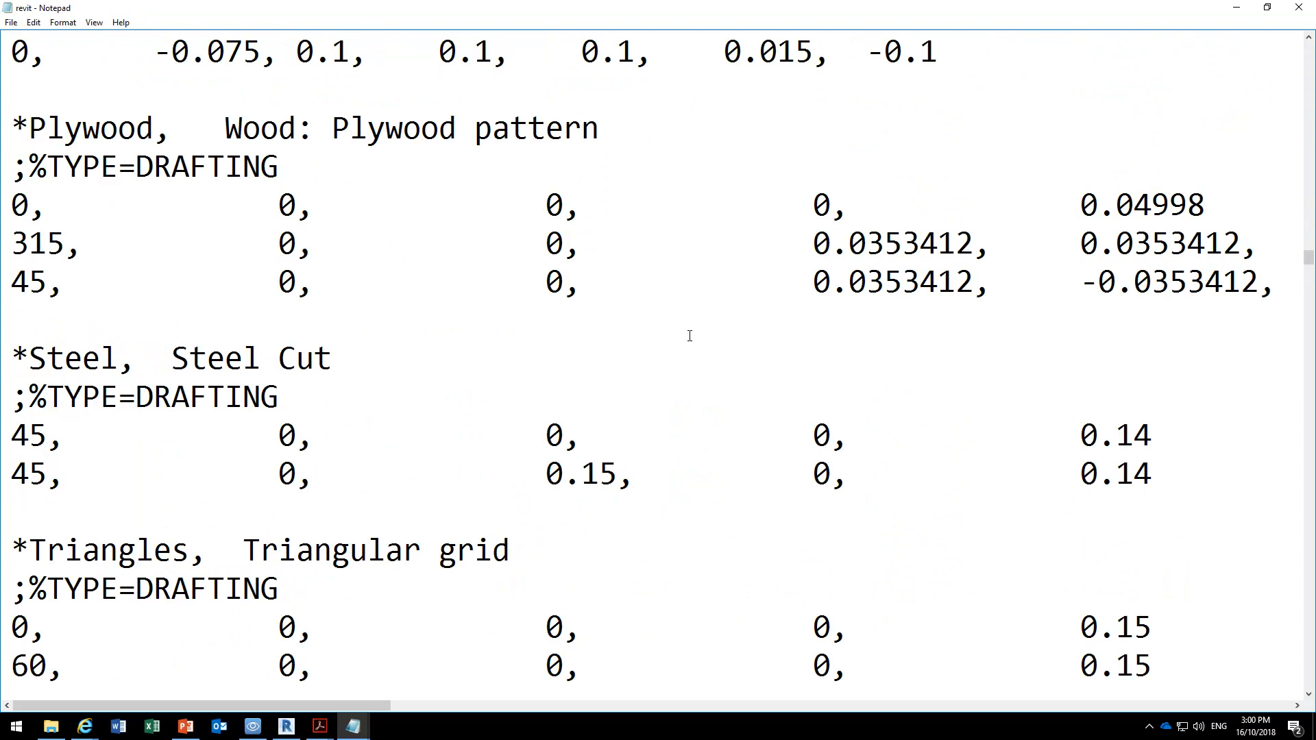
scroll(690, 336, "down", 20)
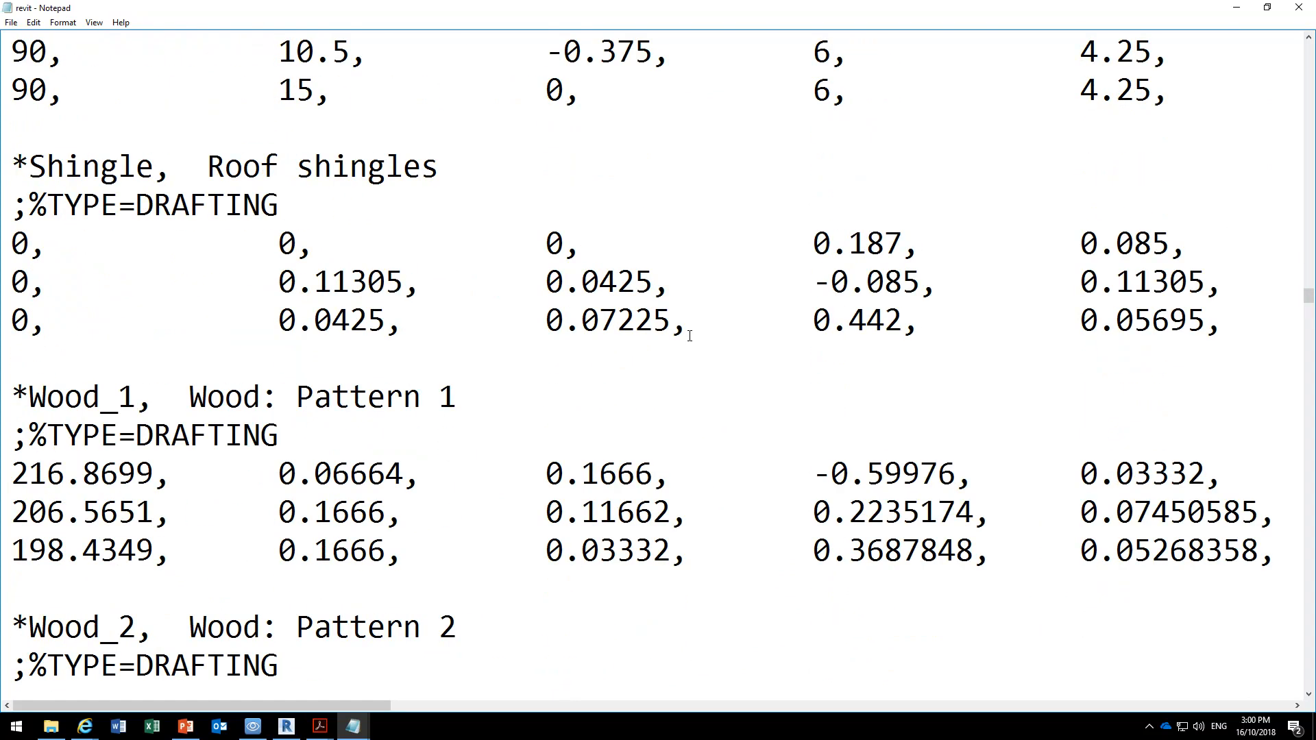
scroll(689, 336, "down", 20)
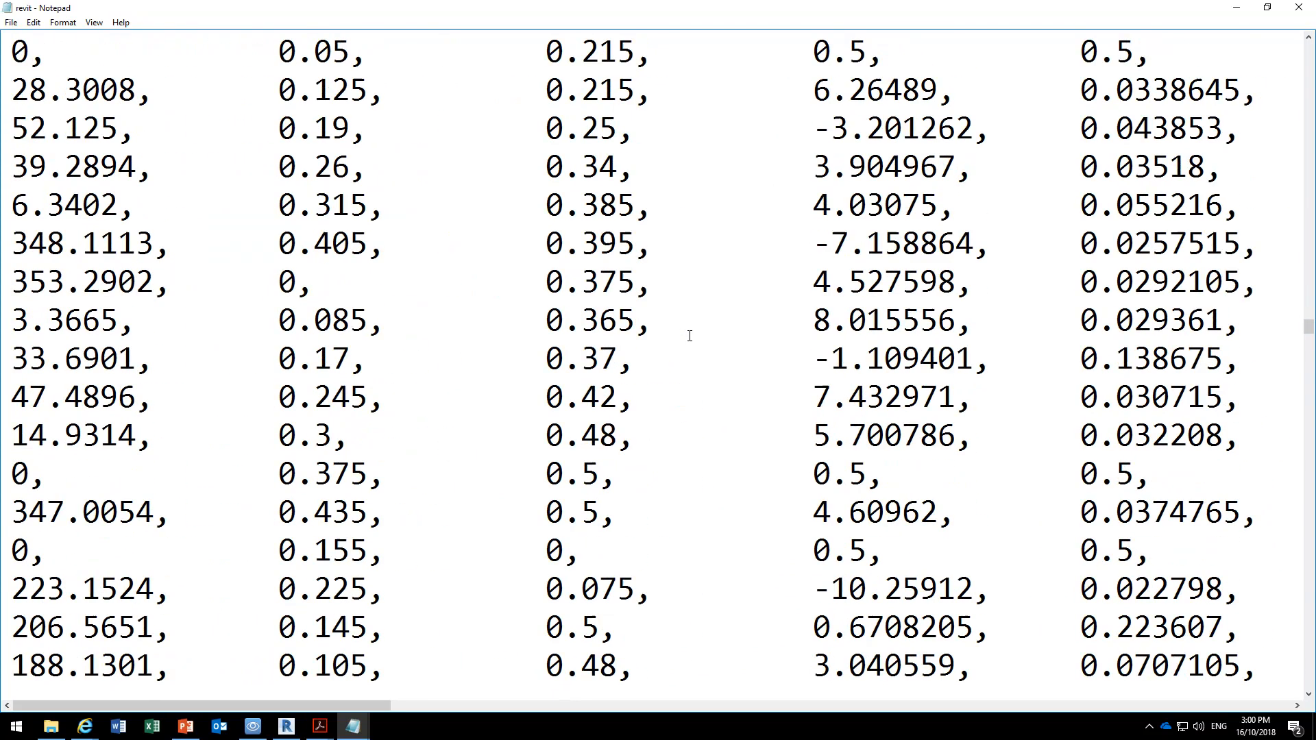
scroll(689, 336, "down", 20)
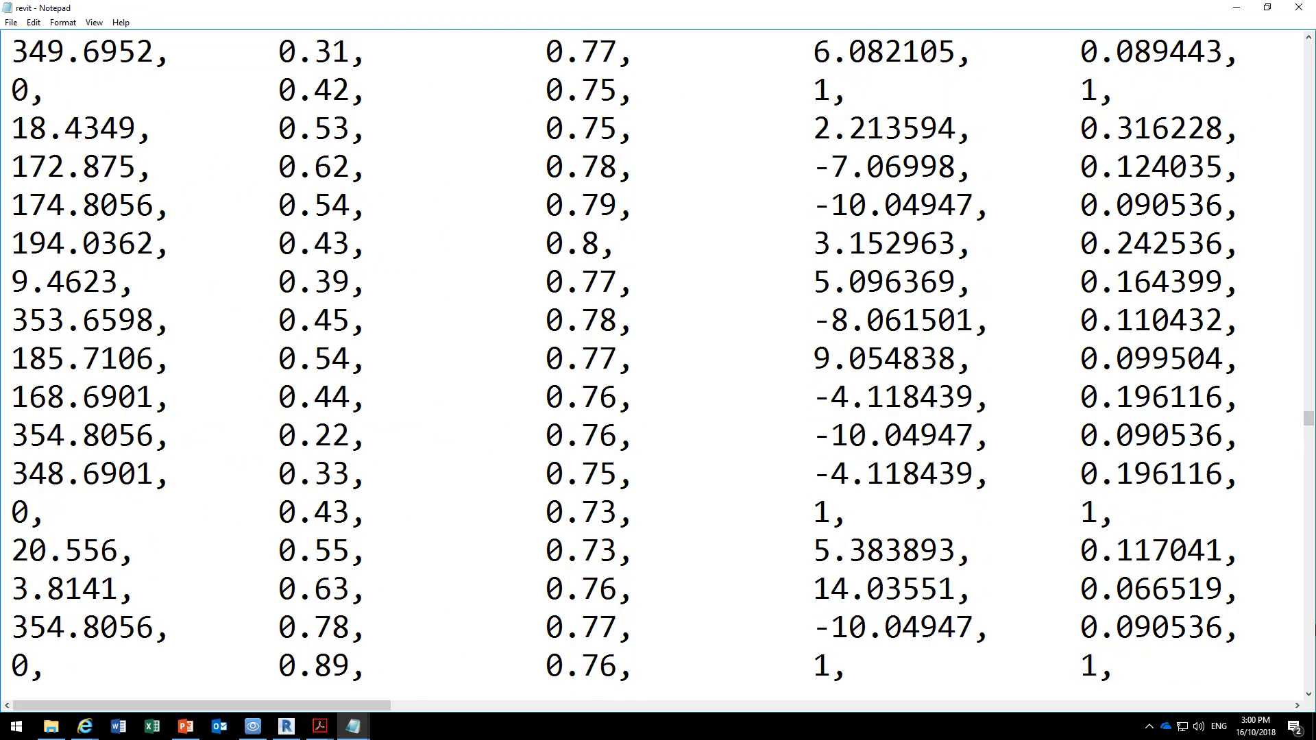
left_click(1313, 629)
left_click(1313, 629)
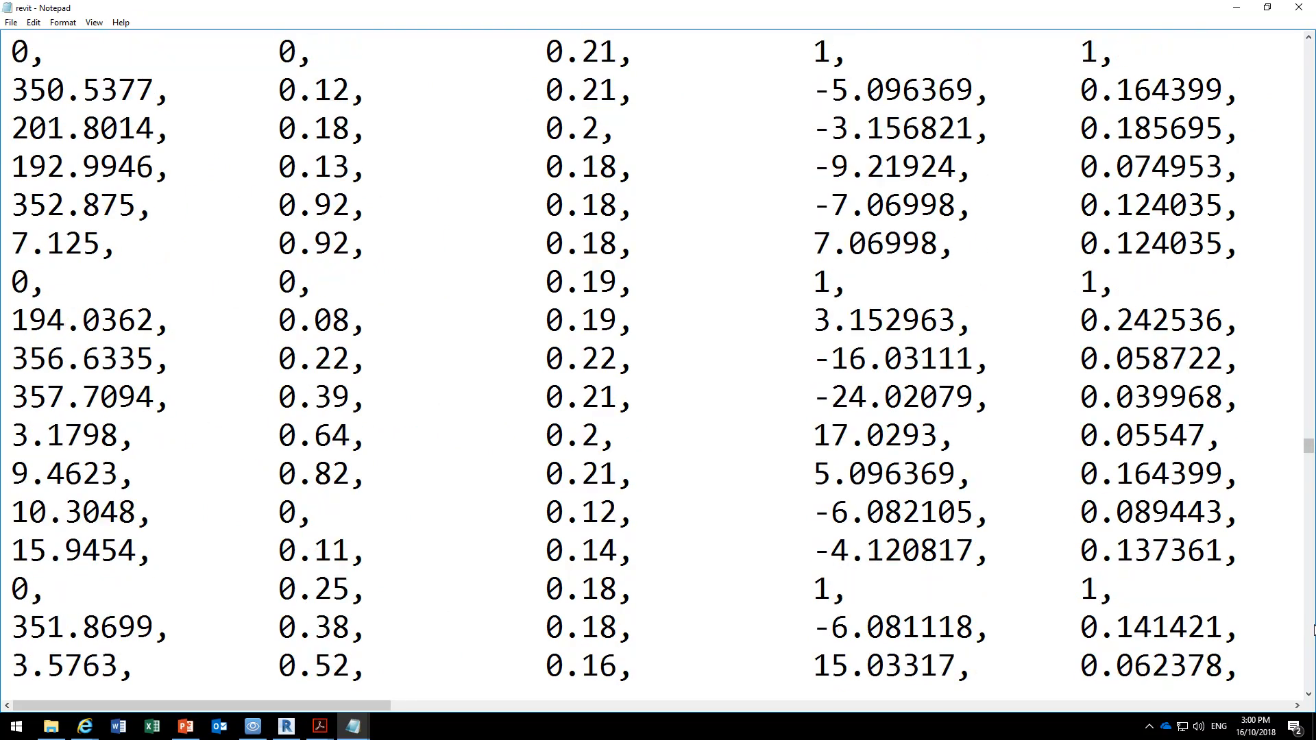
Close the revit pattern file and open Choo 500 Siding 01 from the X Hatch Pattens folder in a maximized Notepad window.
left_click(1298, 7)
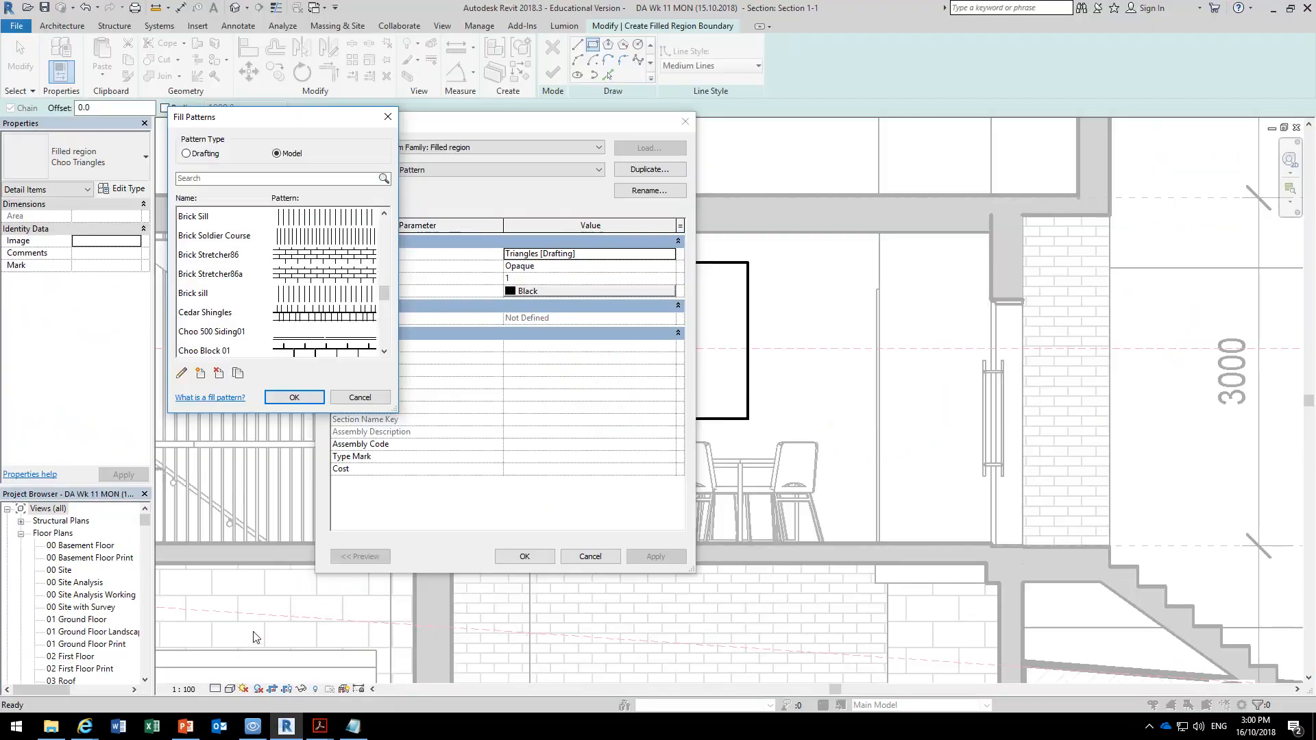
left_click(51, 726)
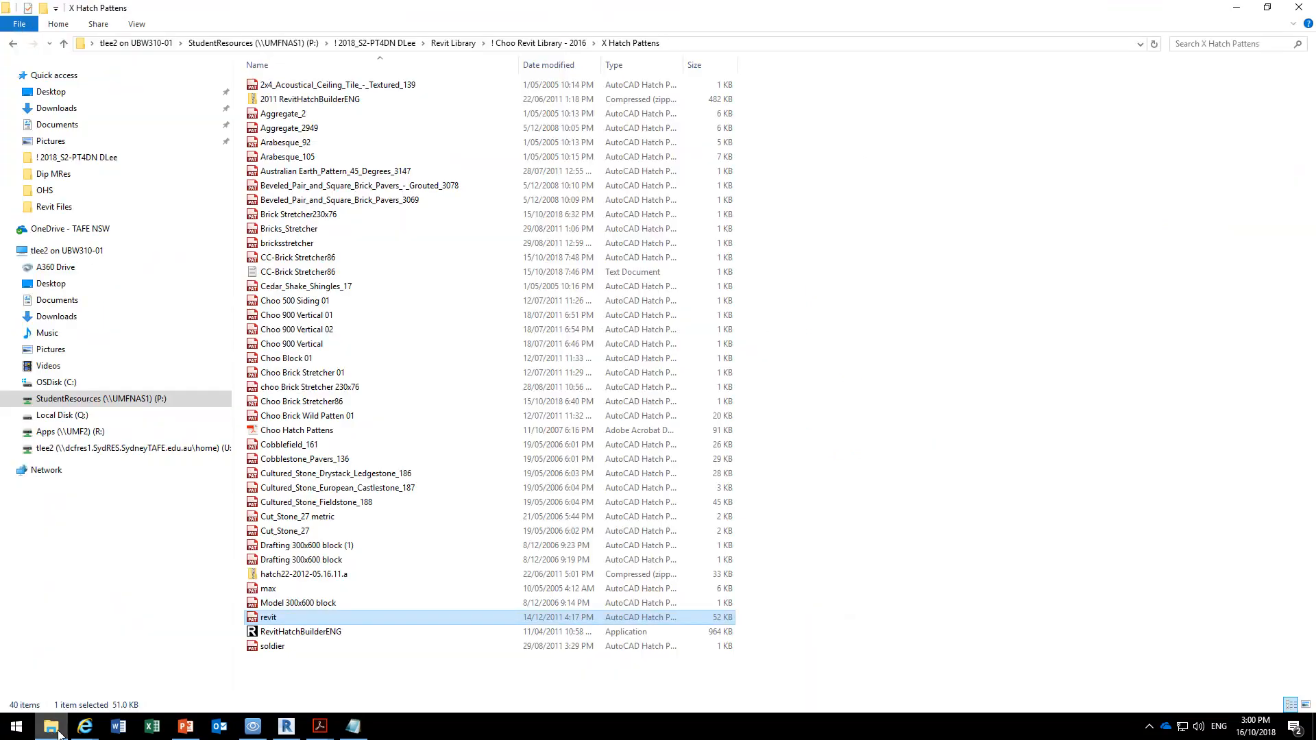
left_click(302, 302)
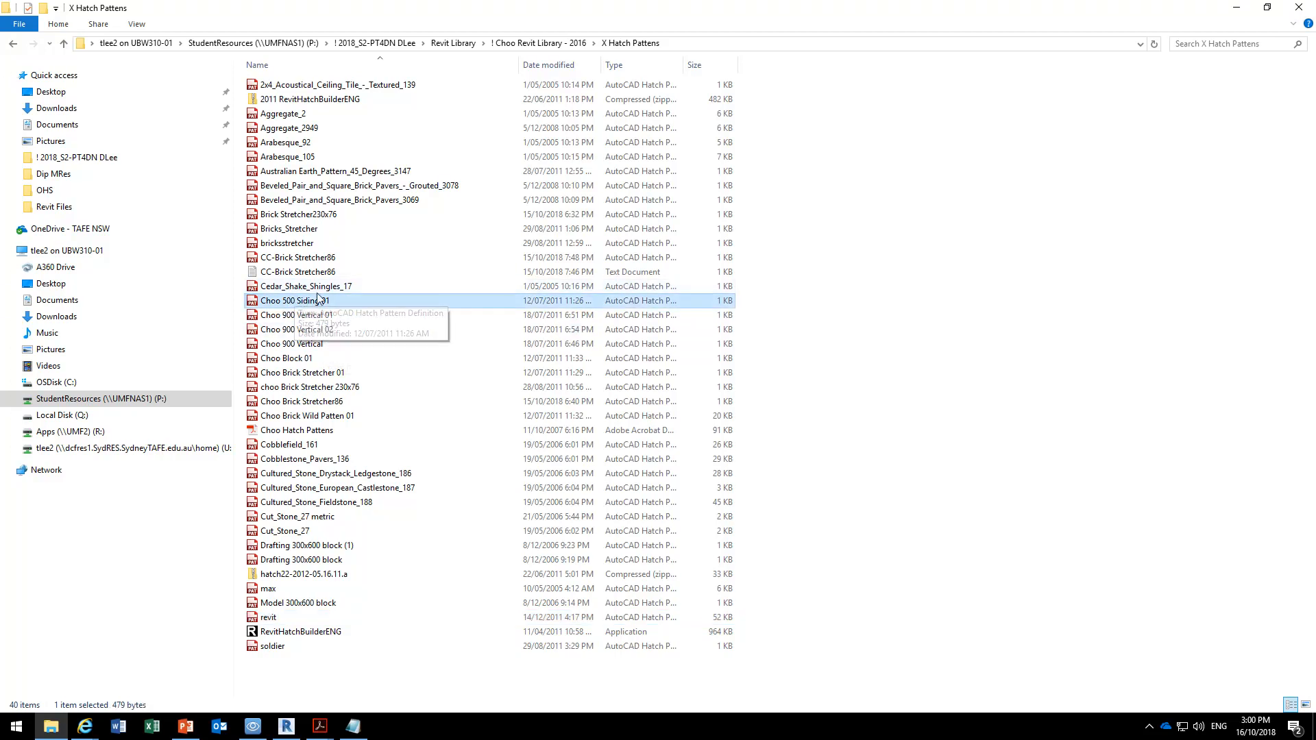
double_click(305, 304)
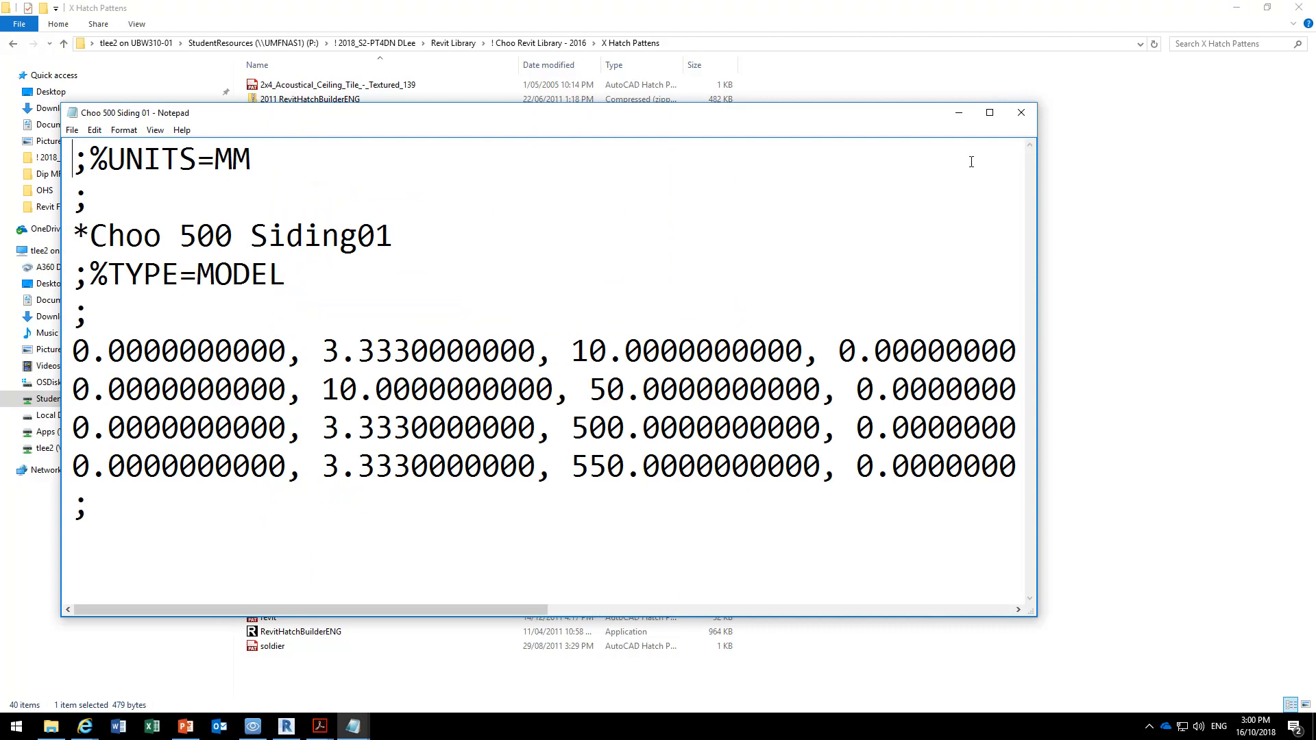
left_click(990, 112)
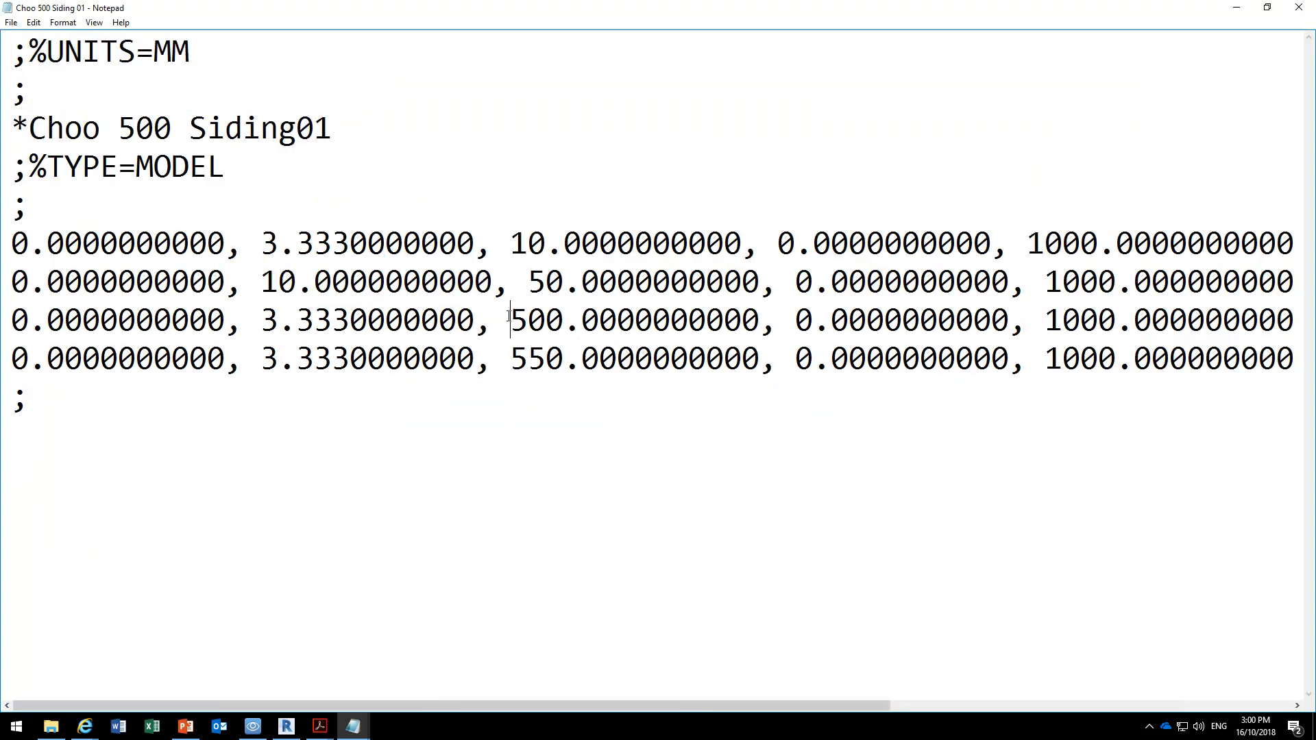
Highlight the 500, first-row 3.333 and 1000 values and the MODEL type in Choo 500 Siding01, and close the file.
left_click_drag(511, 320, 766, 318)
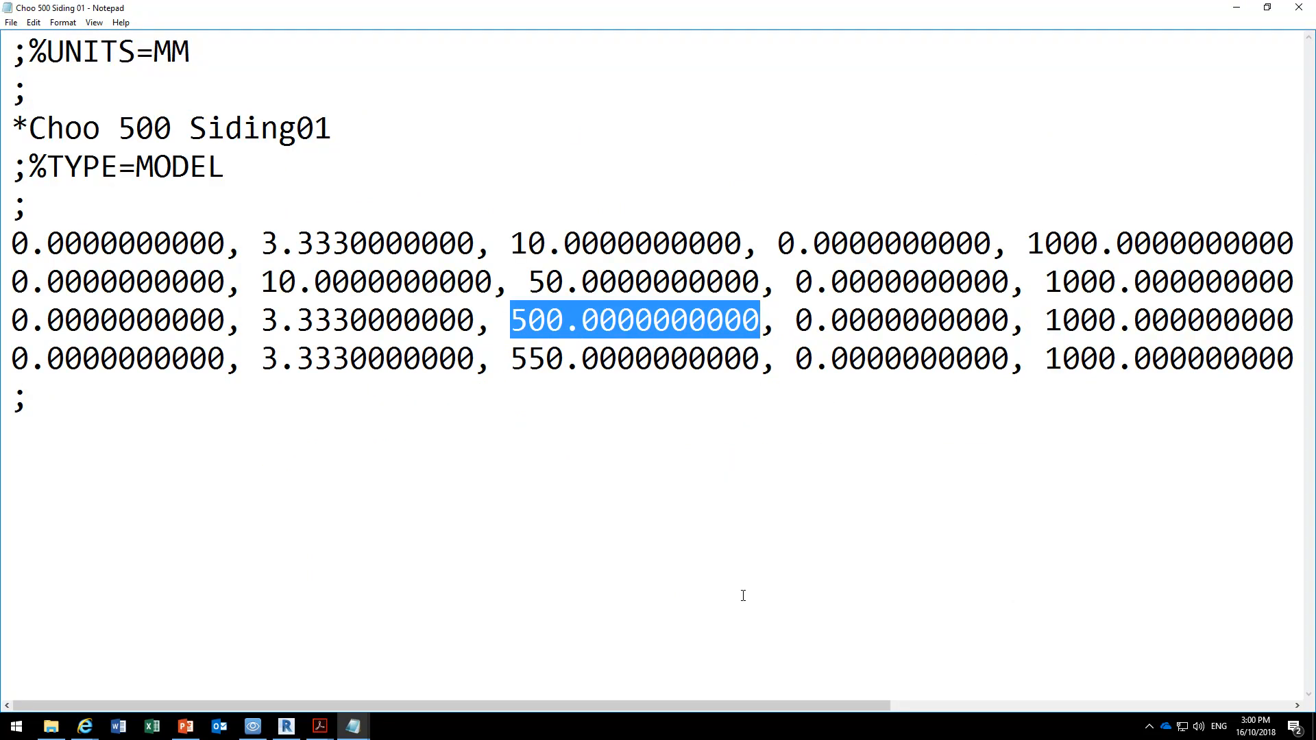
left_click(259, 319)
left_click_drag(261, 243, 479, 250)
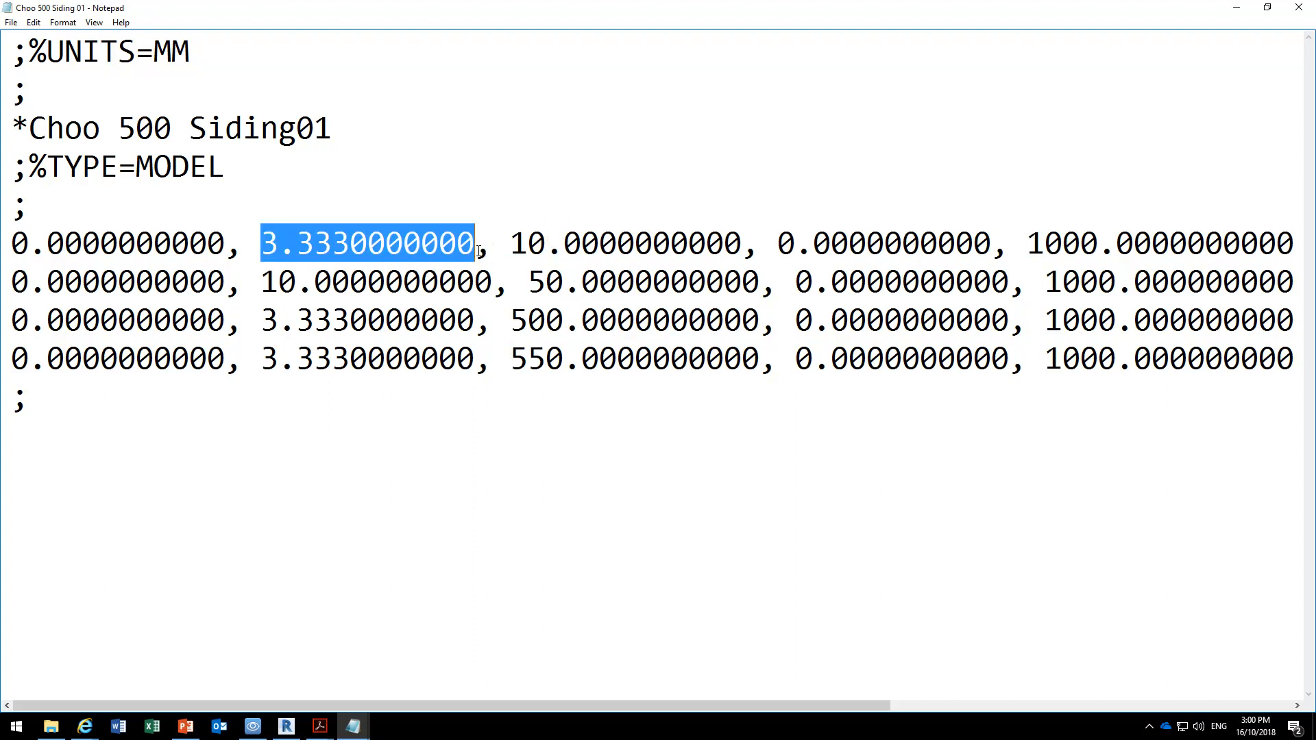
left_click(520, 280)
left_click_drag(1042, 249, 1115, 245)
left_click(1081, 244)
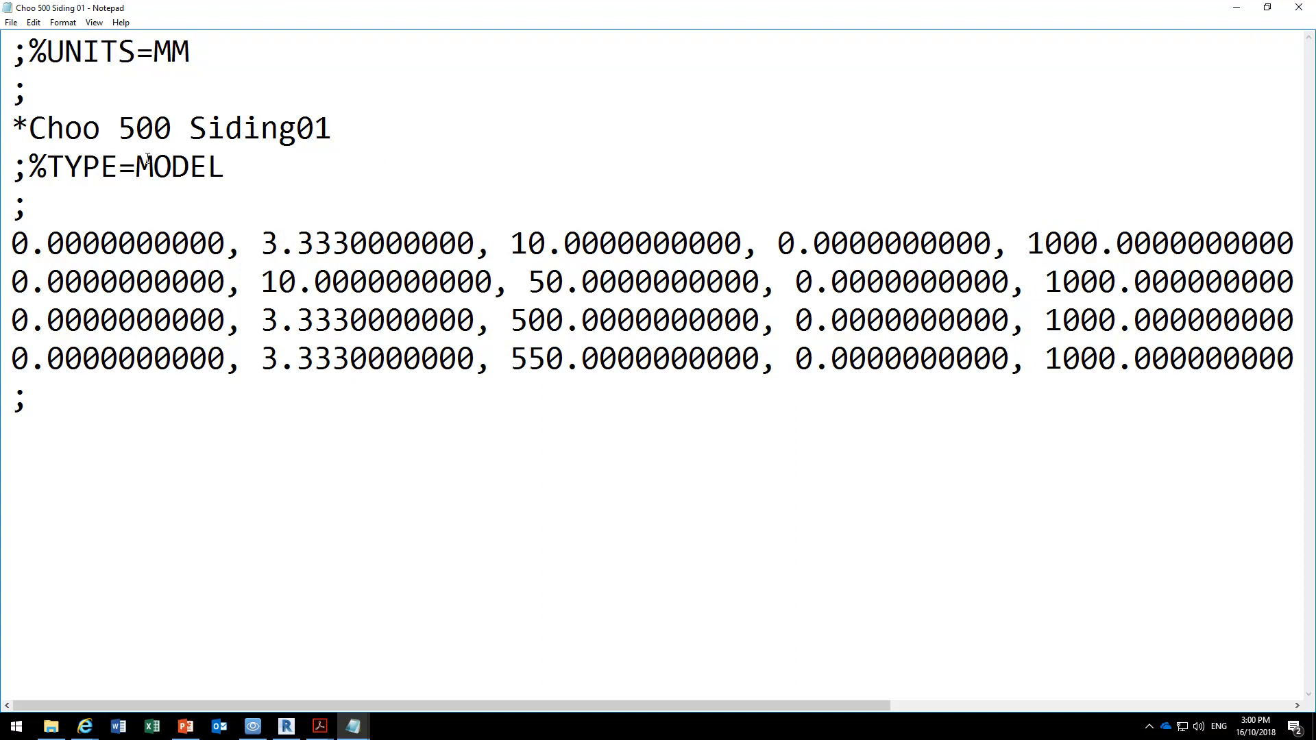
left_click_drag(137, 166, 243, 164)
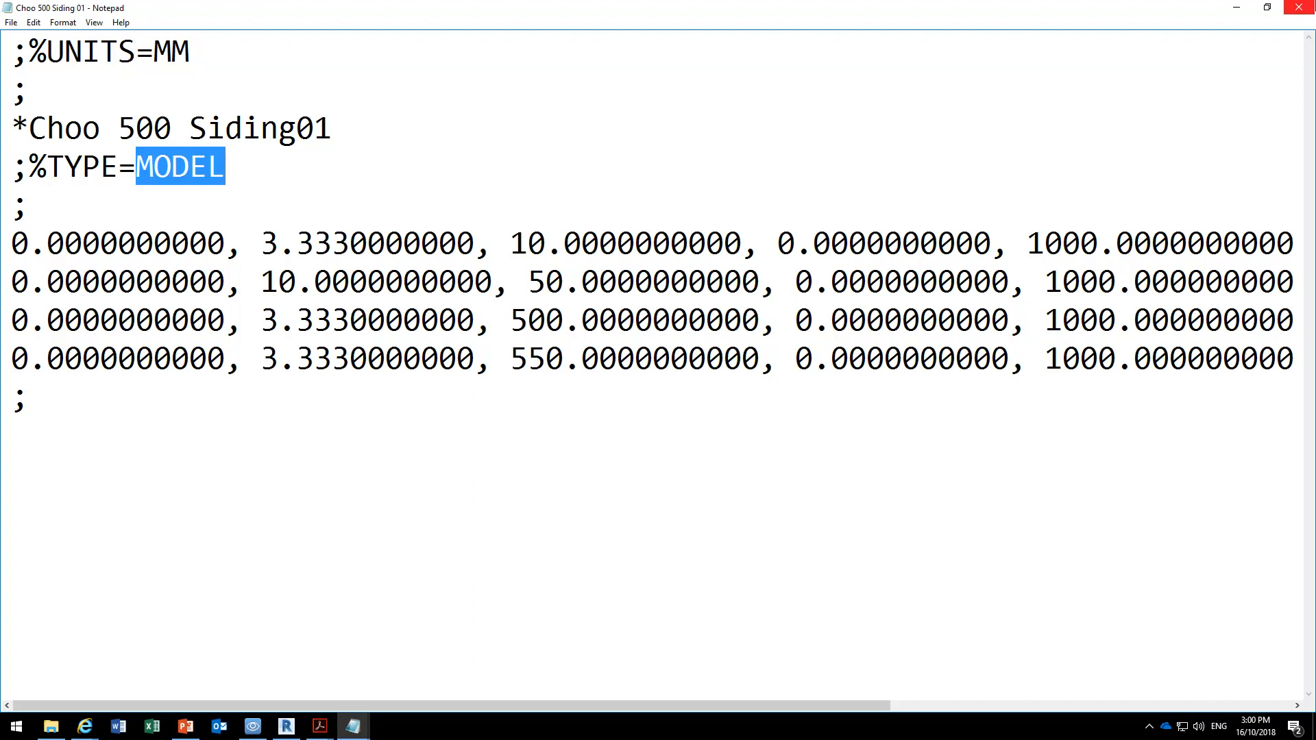
left_click(1299, 7)
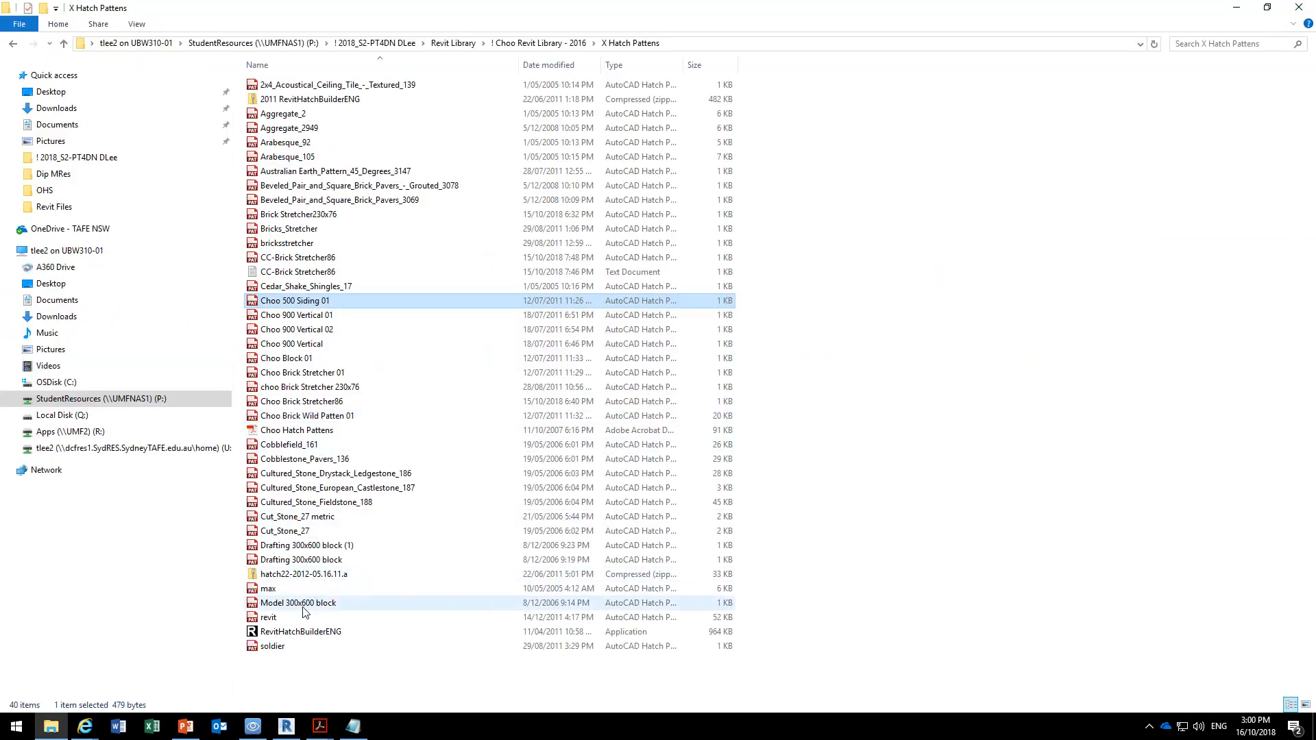
Reopen the revit pattern file maximized and find the Earth drafting definition below Concrete and Concrete Paver.
double_click(268, 617)
left_click(989, 112)
scroll(116, 330, "down", 20)
scroll(116, 331, "down", 20)
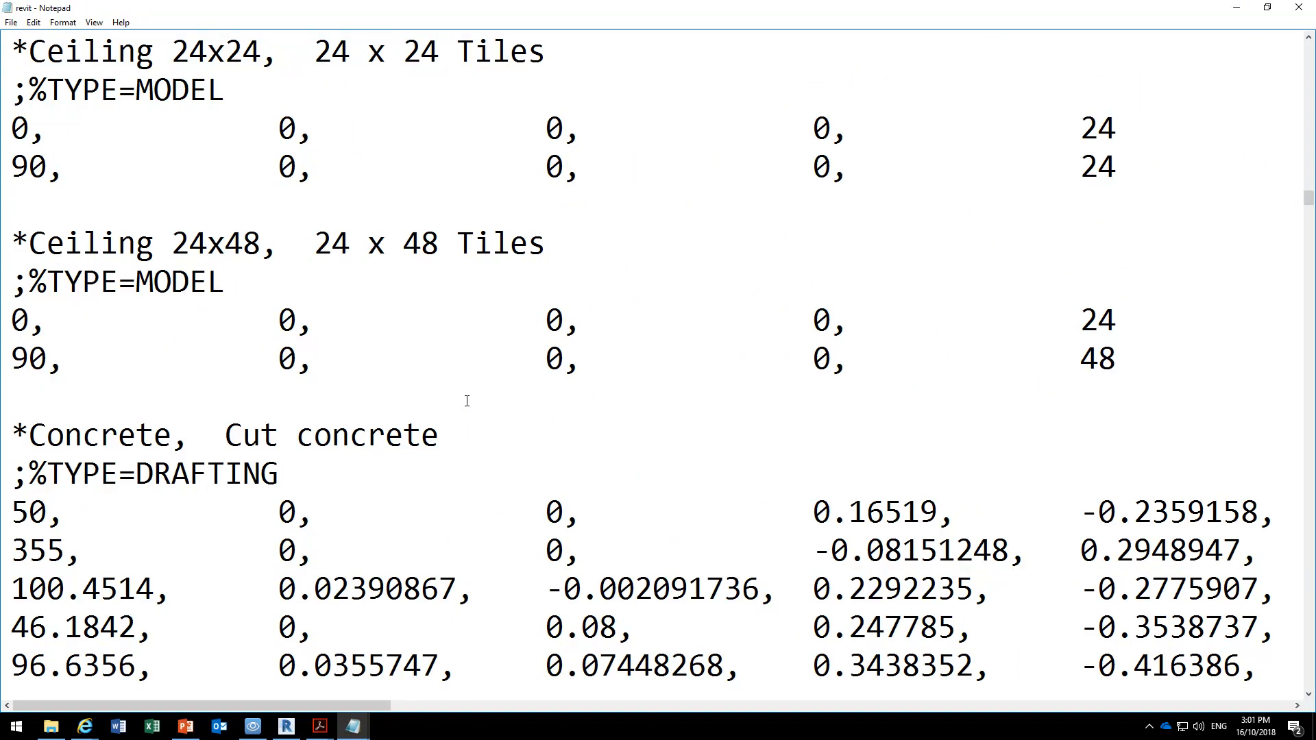
scroll(466, 401, "down", 3)
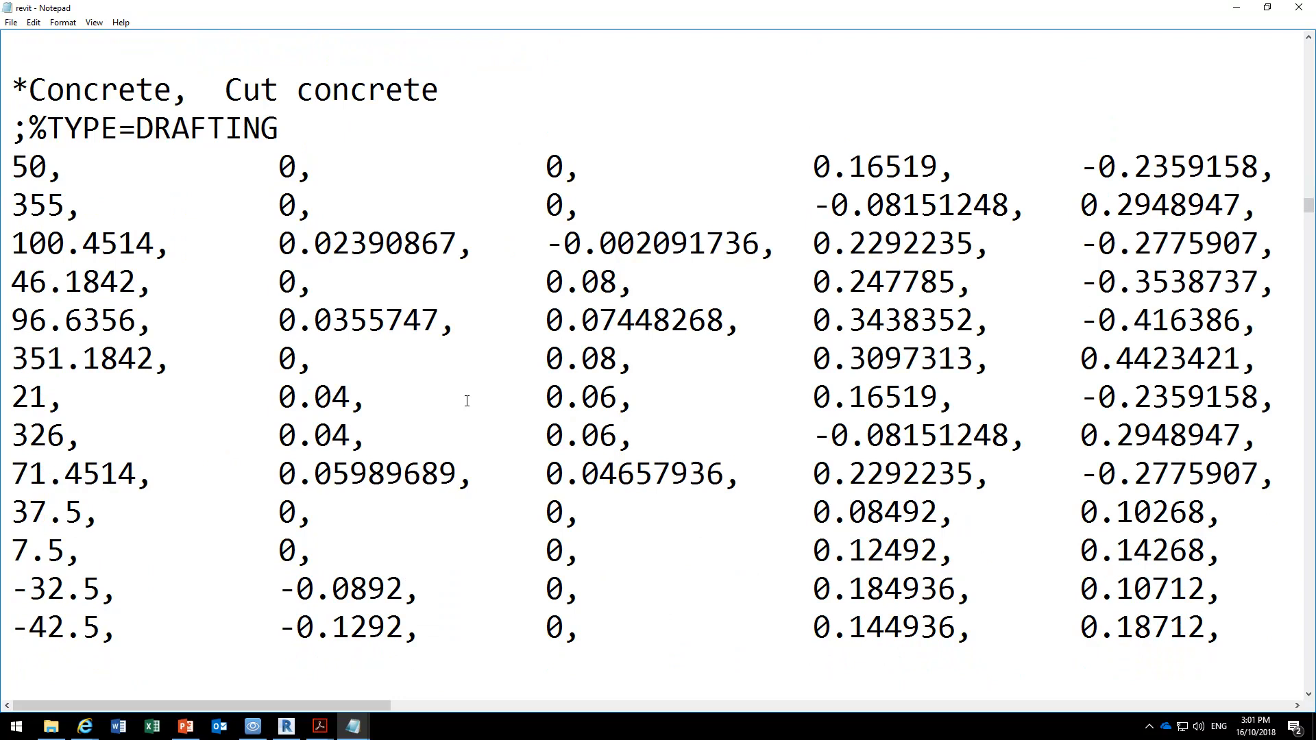
scroll(466, 401, "up", 1)
scroll(467, 401, "down", 6)
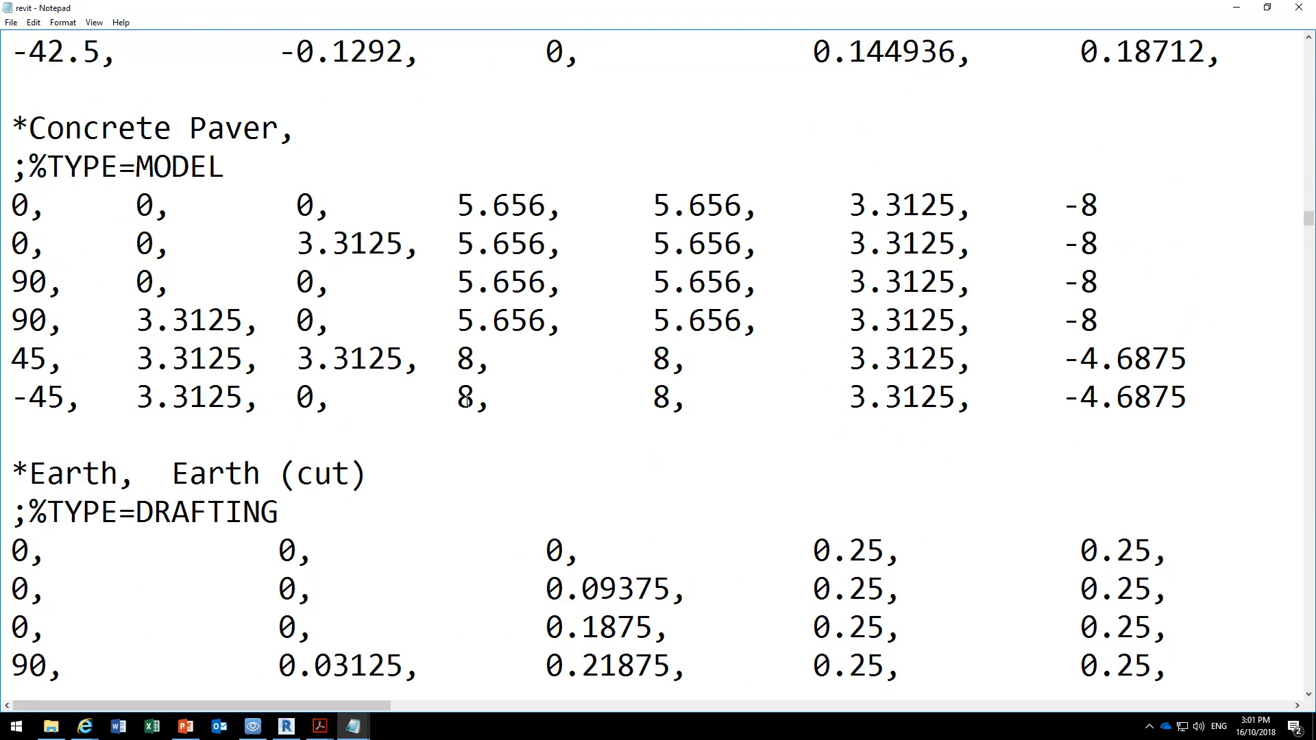
scroll(467, 401, "down", 2)
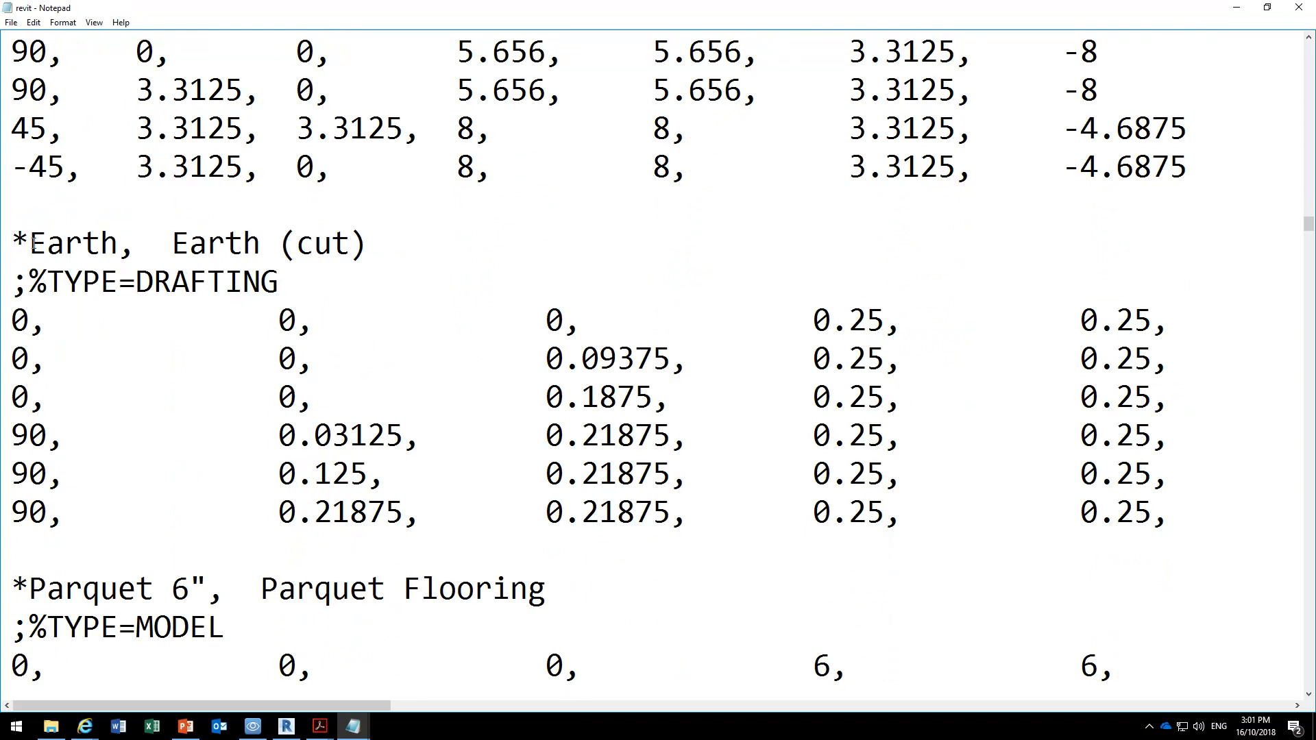
Highlight the Earth (cut) description and the third value, 0.09375, in the Earth pattern's second data row.
left_click_drag(173, 241, 351, 243)
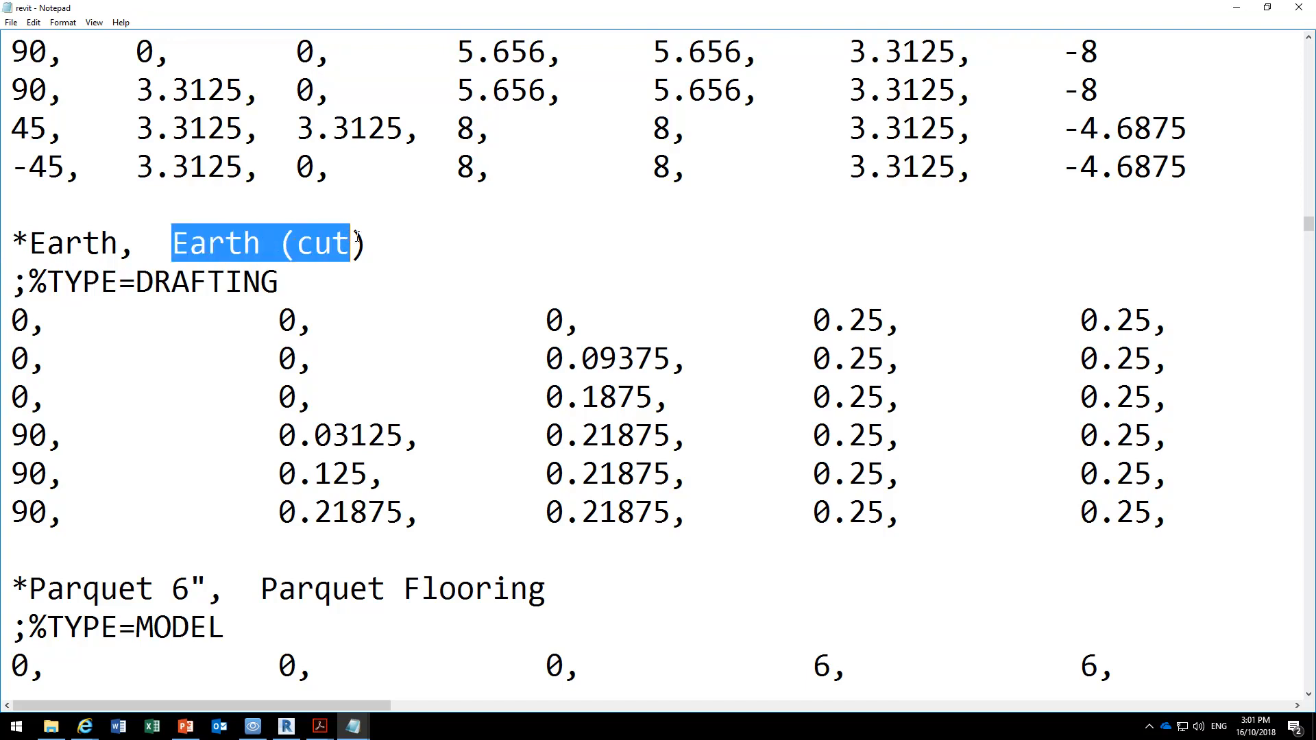
left_click_drag(548, 359, 665, 357)
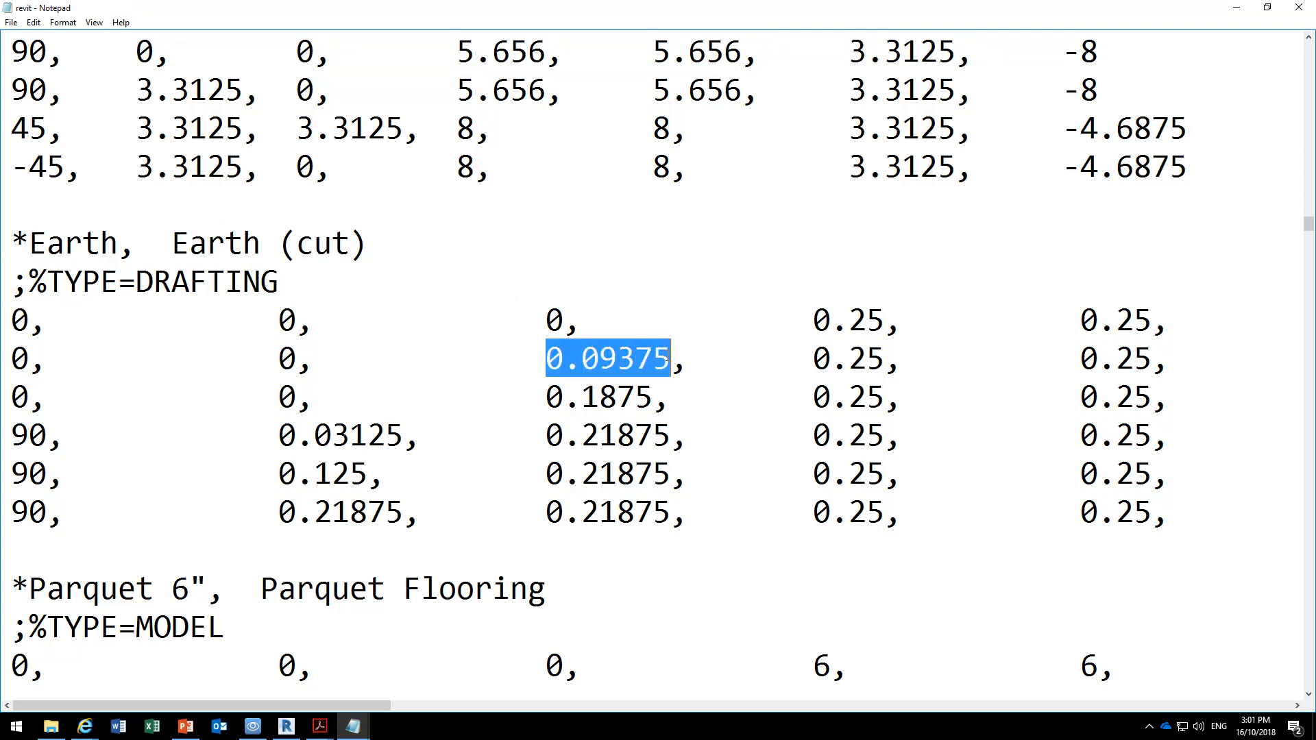
left_click(583, 361)
mouse_move(287, 732)
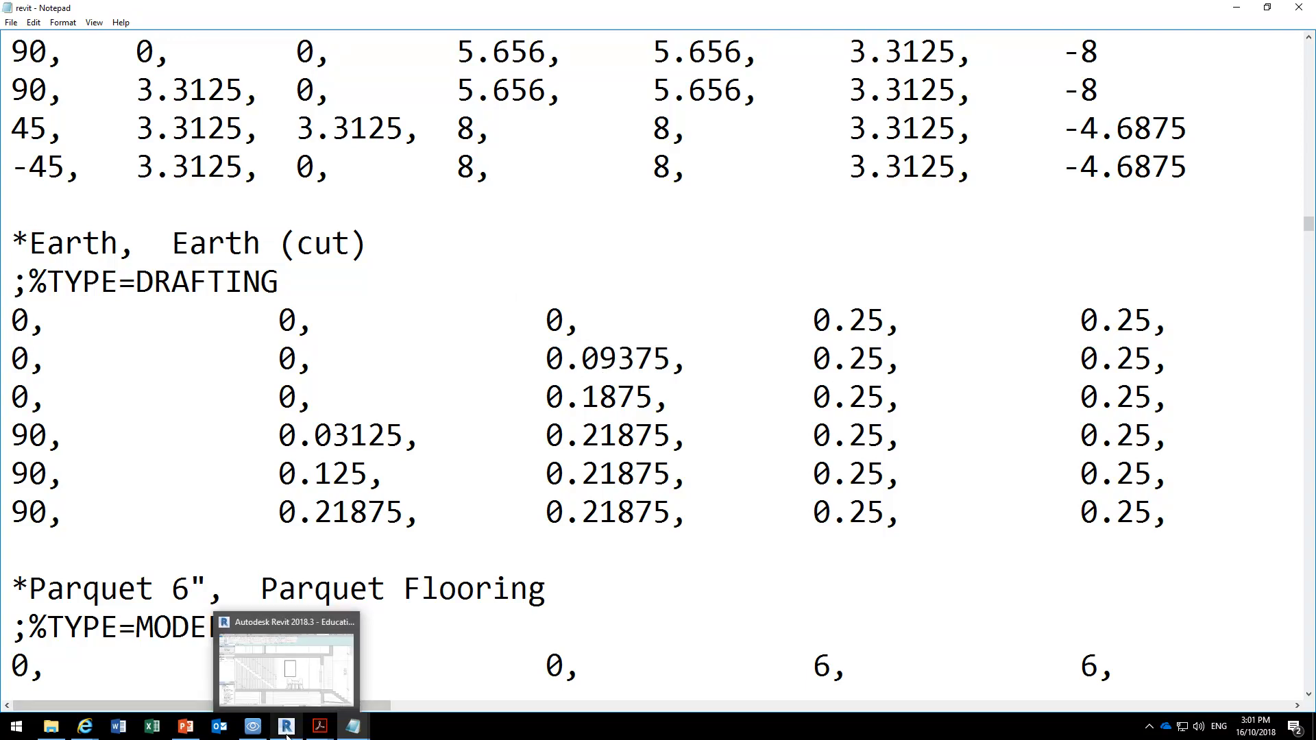
left_click(693, 515)
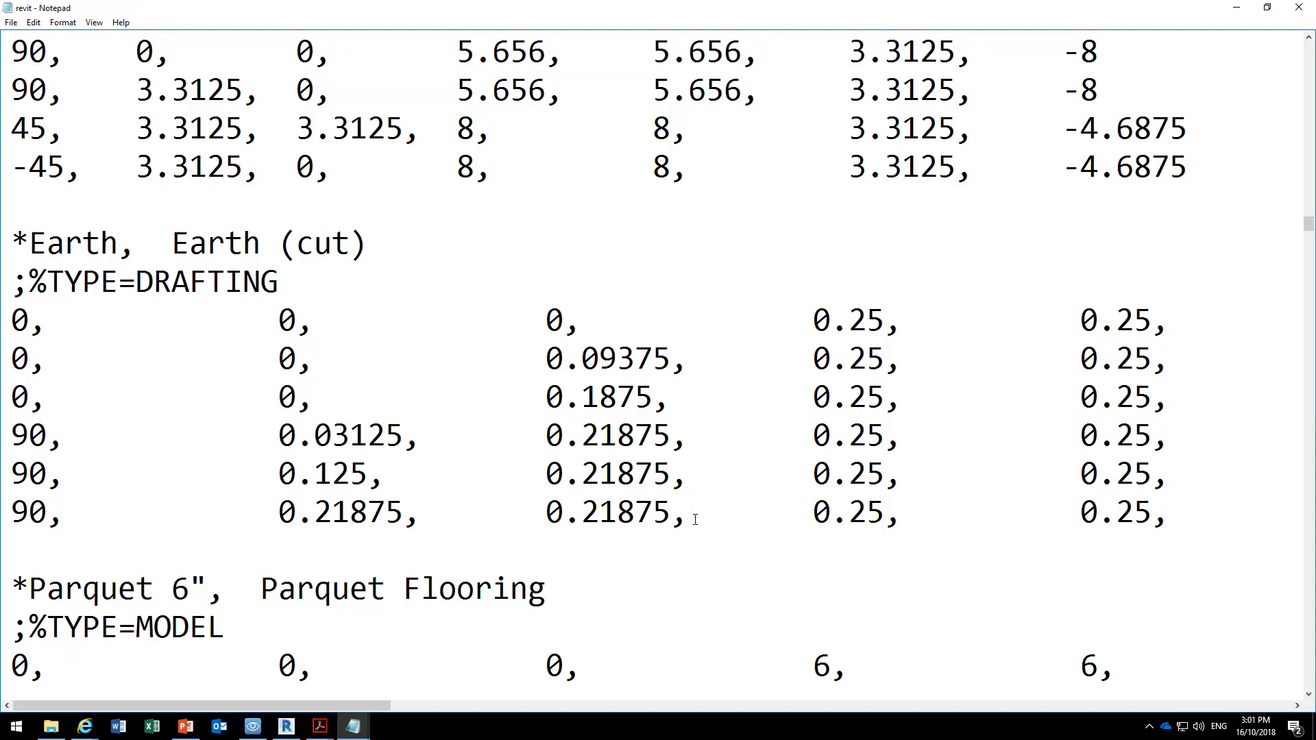
Minimize the revit pattern file and open choo Brick Stretcher 230x76 from the X Hatch Pattens folder.
left_click(1236, 7)
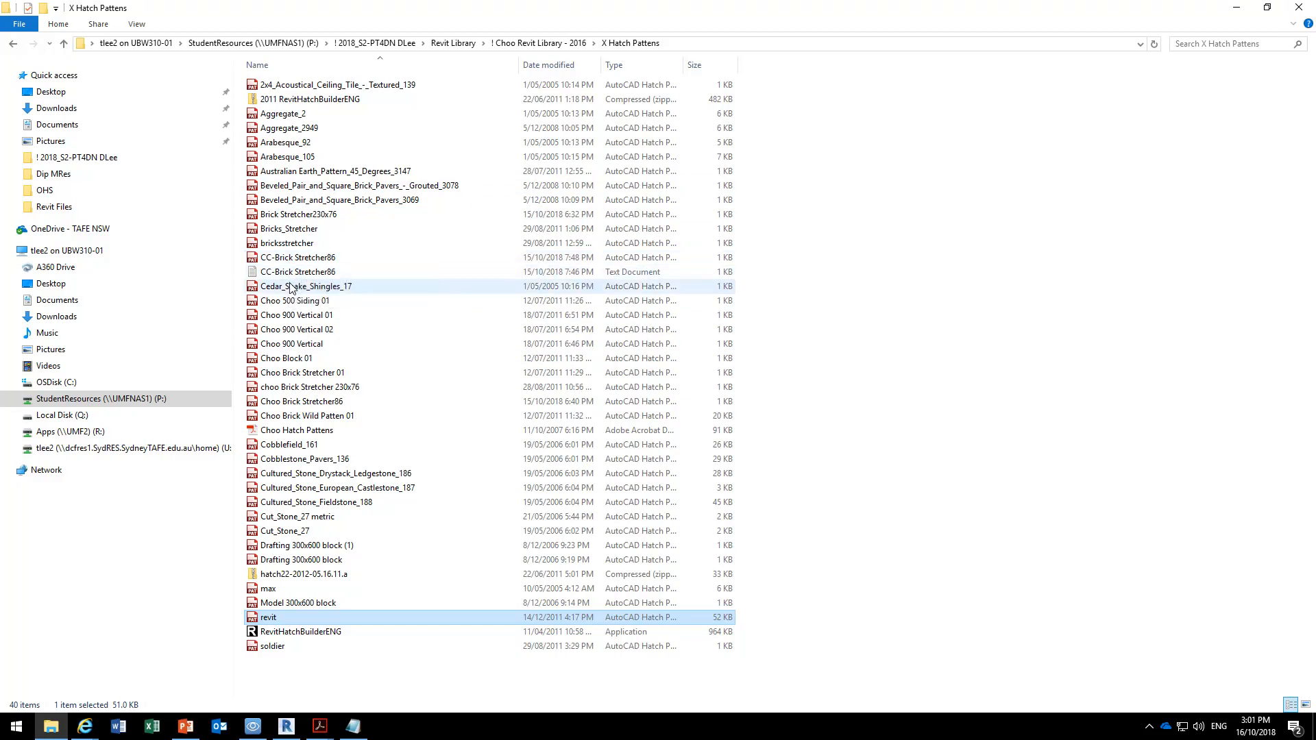
double_click(295, 388)
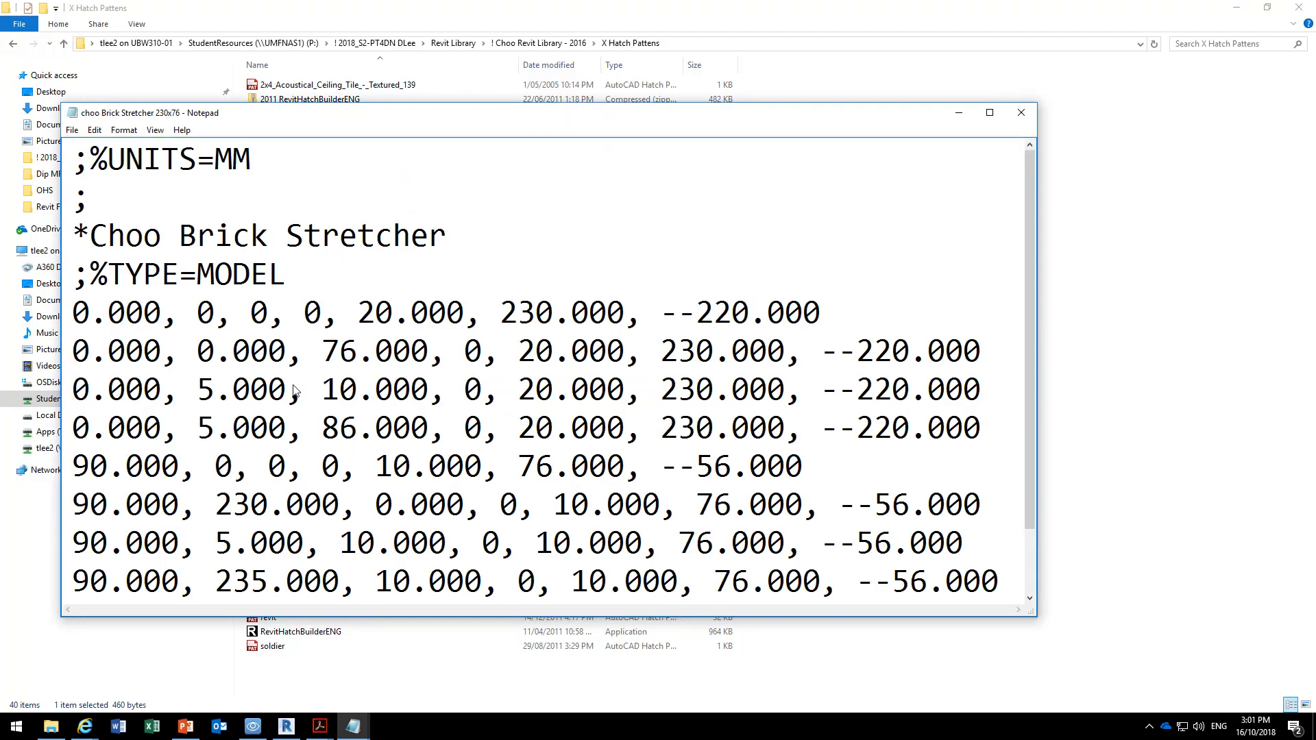
Review the pattern lines of choo Brick Stretcher 230x76 in a maximized window, close it, and open CC-Brick Stretcher86.
left_click(989, 113)
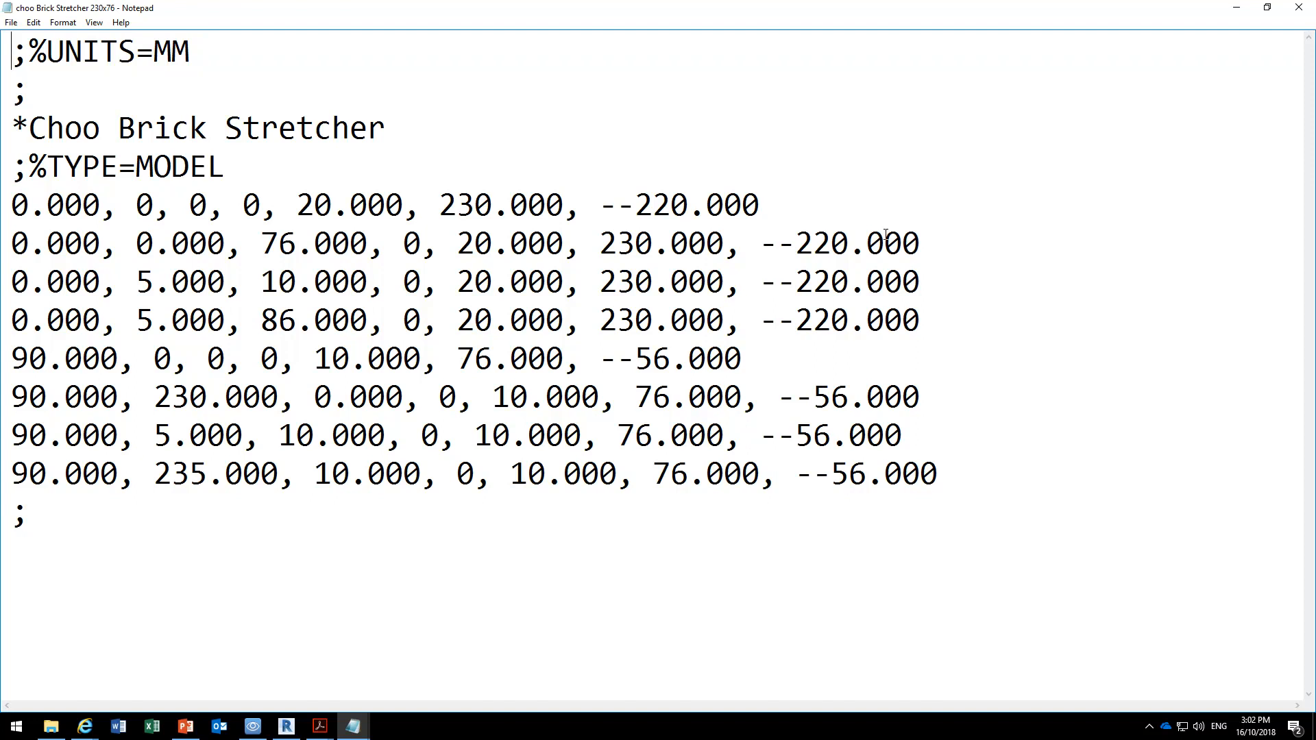
left_click(1298, 7)
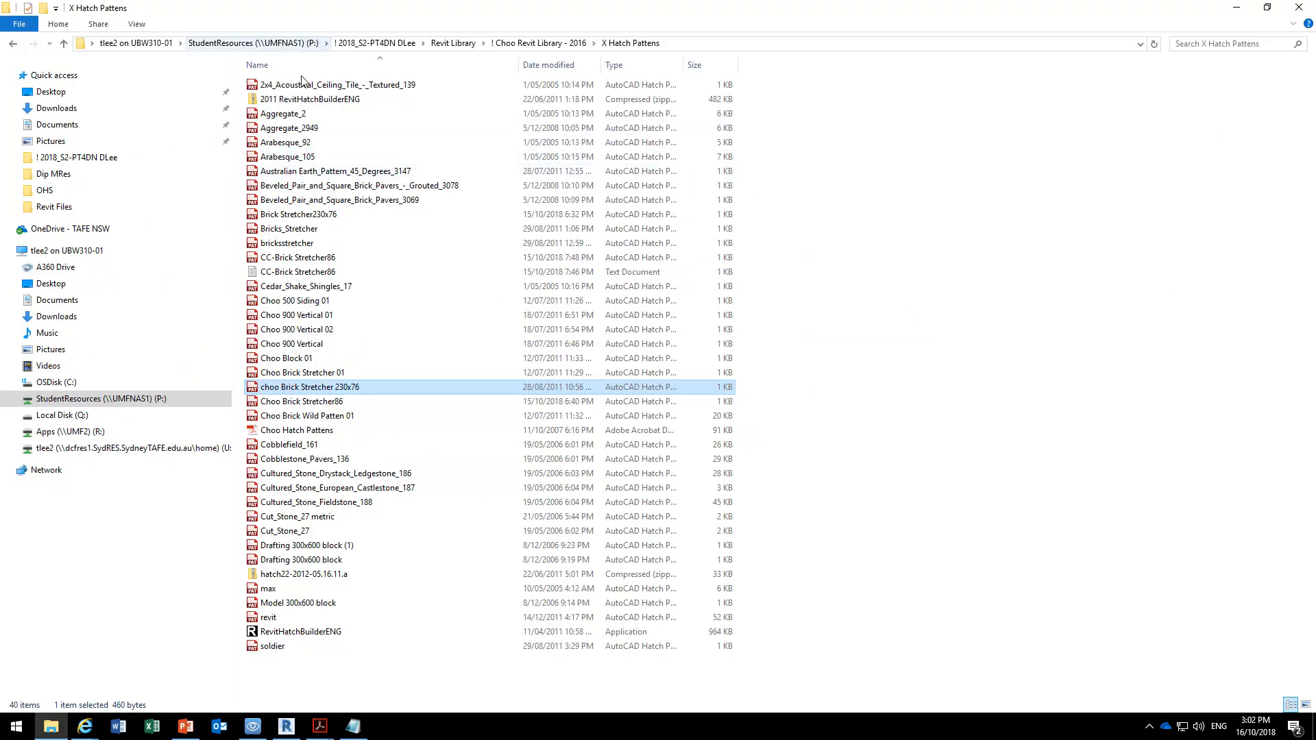
double_click(303, 261)
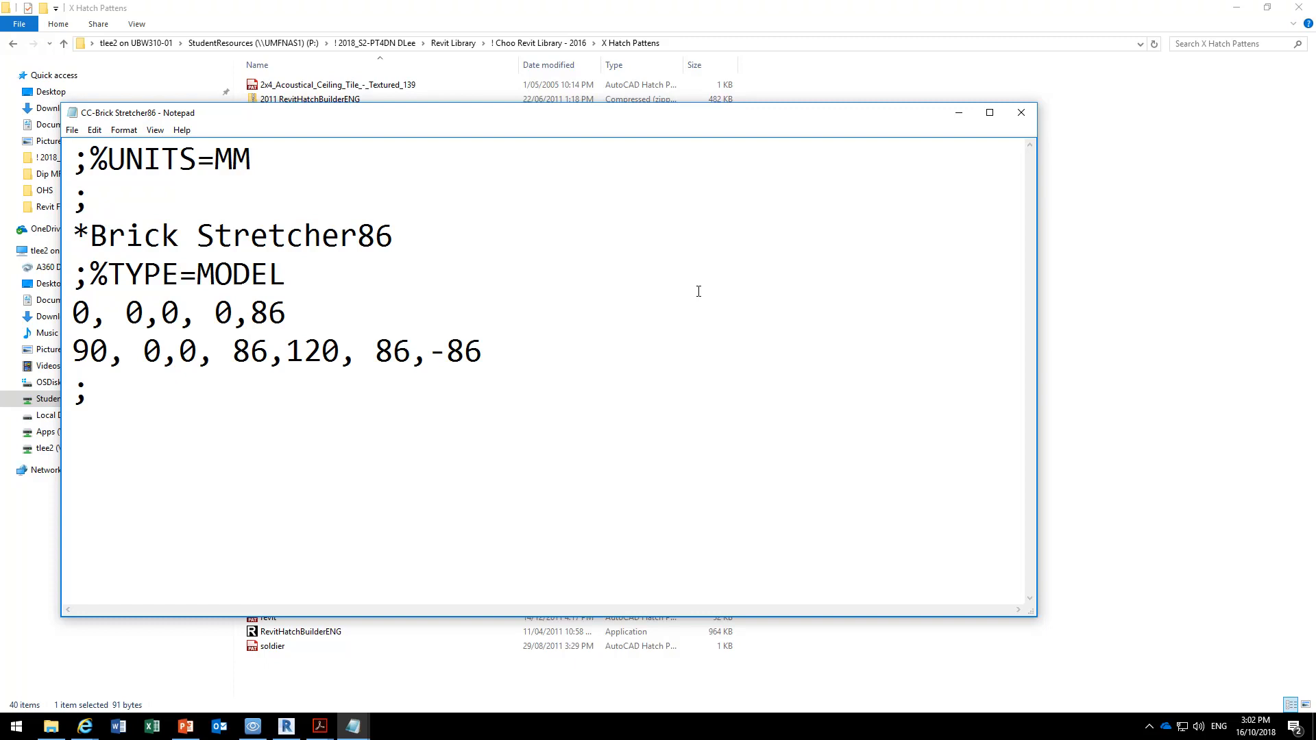
Highlight the 120 value, the first row's 0,86, and the second row's 90 angle and 0,0 origin in CC-Brick Stretcher86, and close the file.
left_click_drag(287, 351, 336, 348)
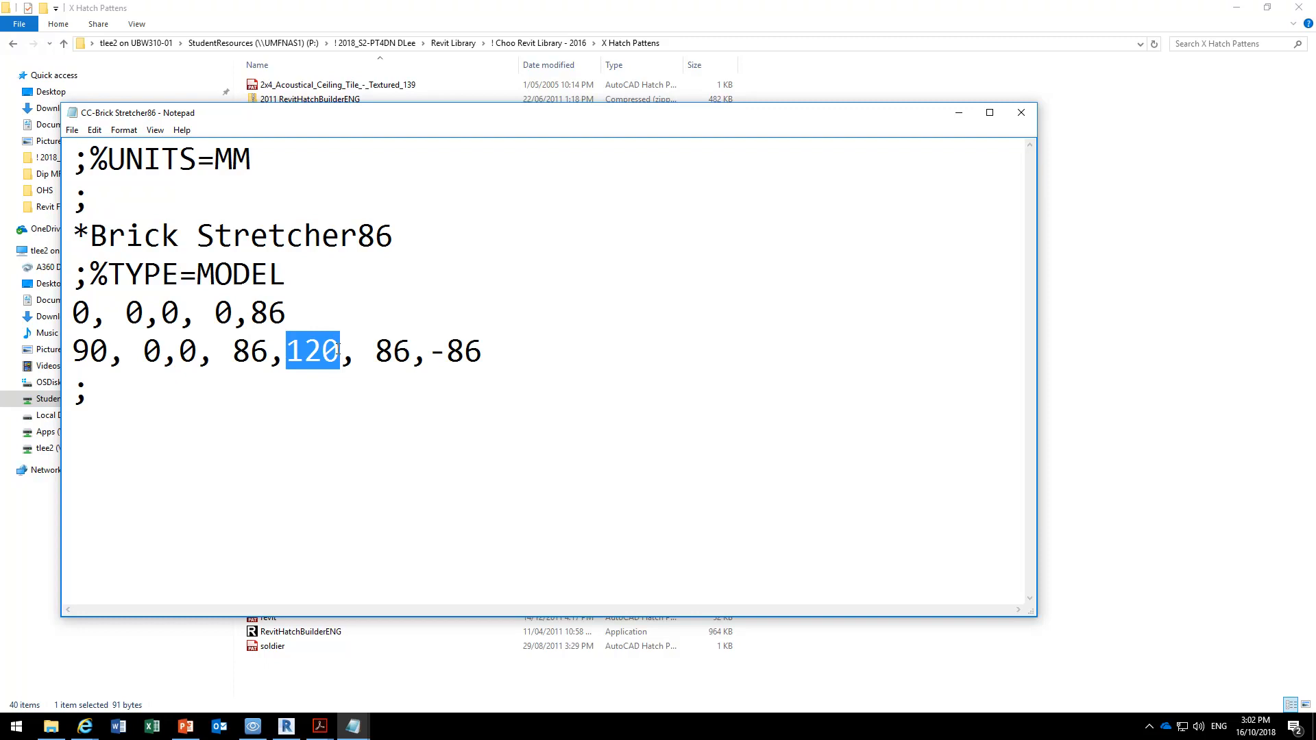
left_click_drag(74, 307, 295, 301)
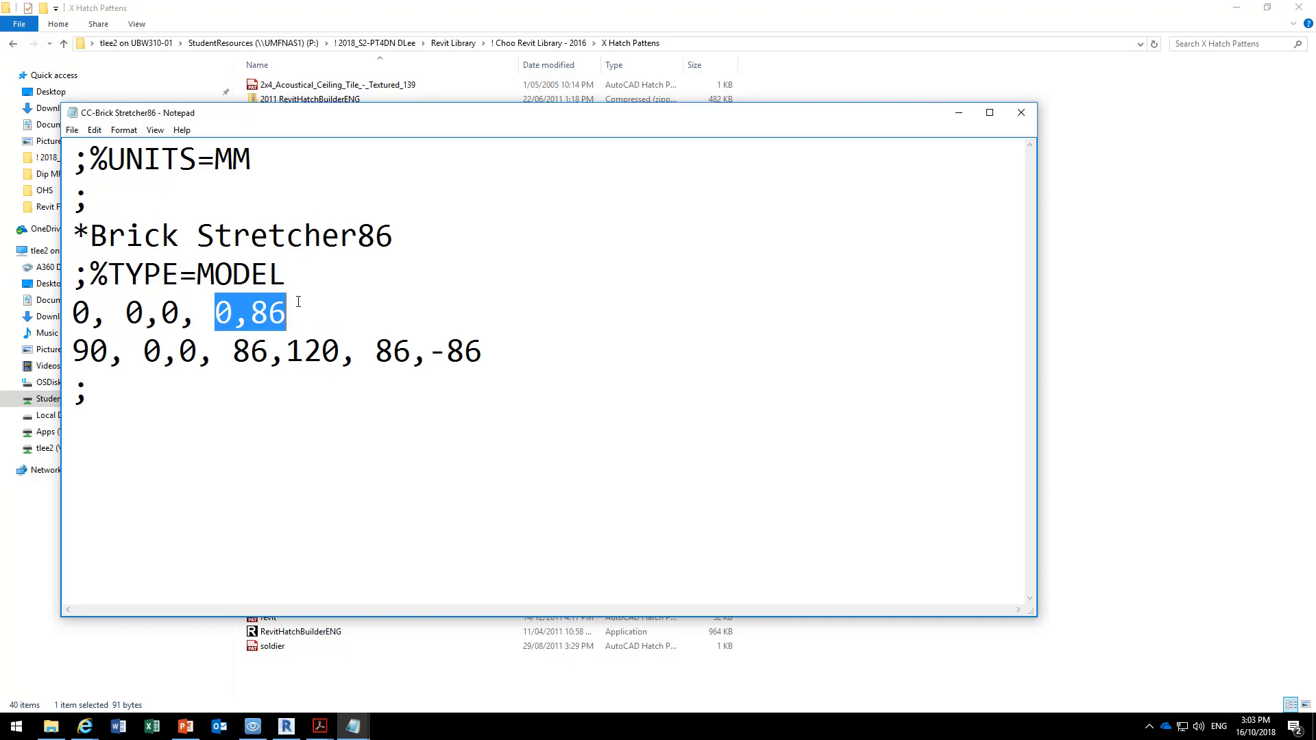
left_click_drag(73, 350, 122, 351)
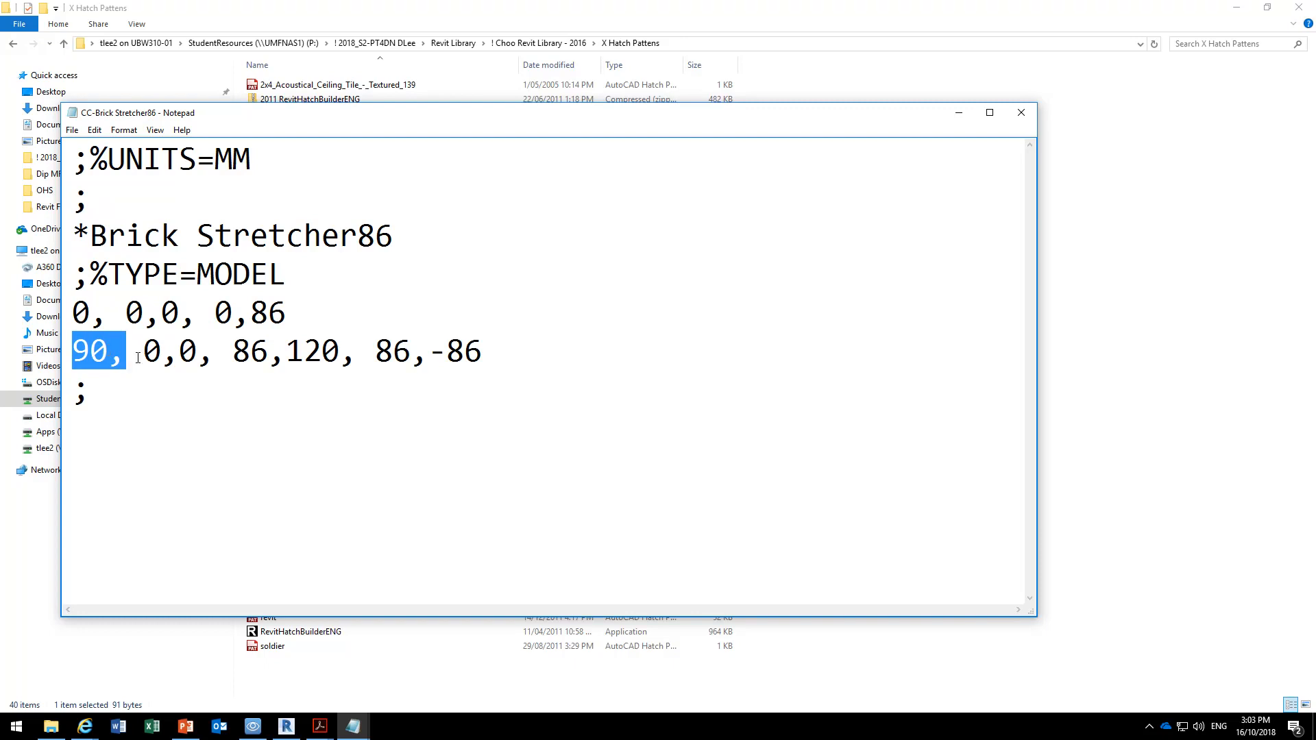
left_click_drag(144, 352, 233, 353)
left_click(252, 353)
left_click(230, 348)
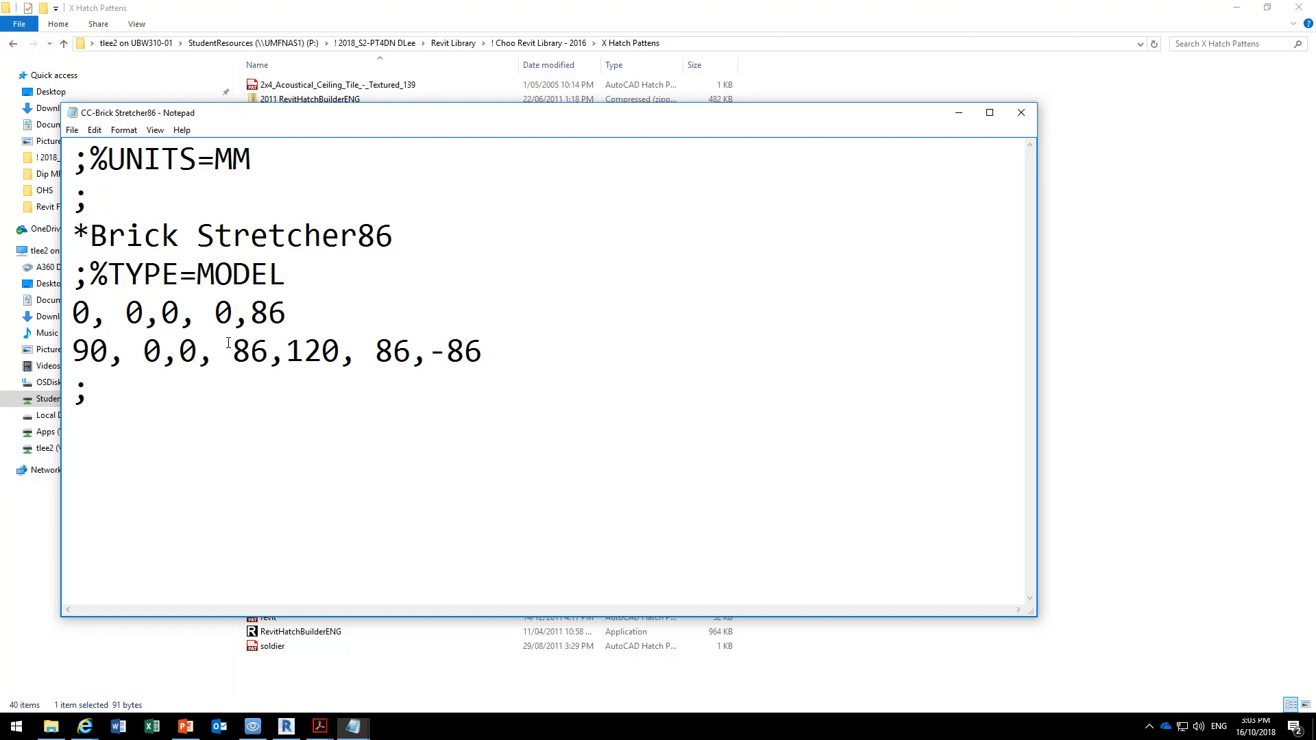
left_click(1021, 114)
Switch to Revit, reopen the fill pattern selection for the Demo Pattern type, and look through the Model patterns.
left_click(287, 727)
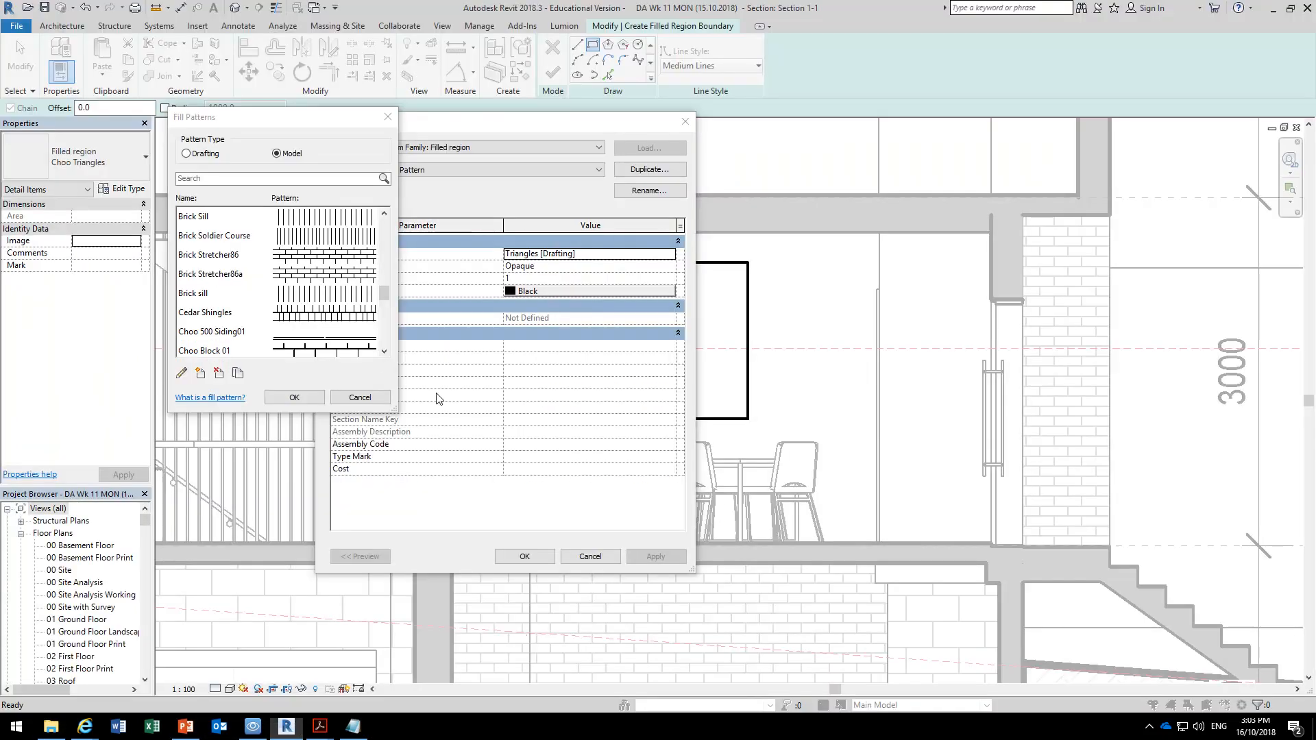
left_click(360, 397)
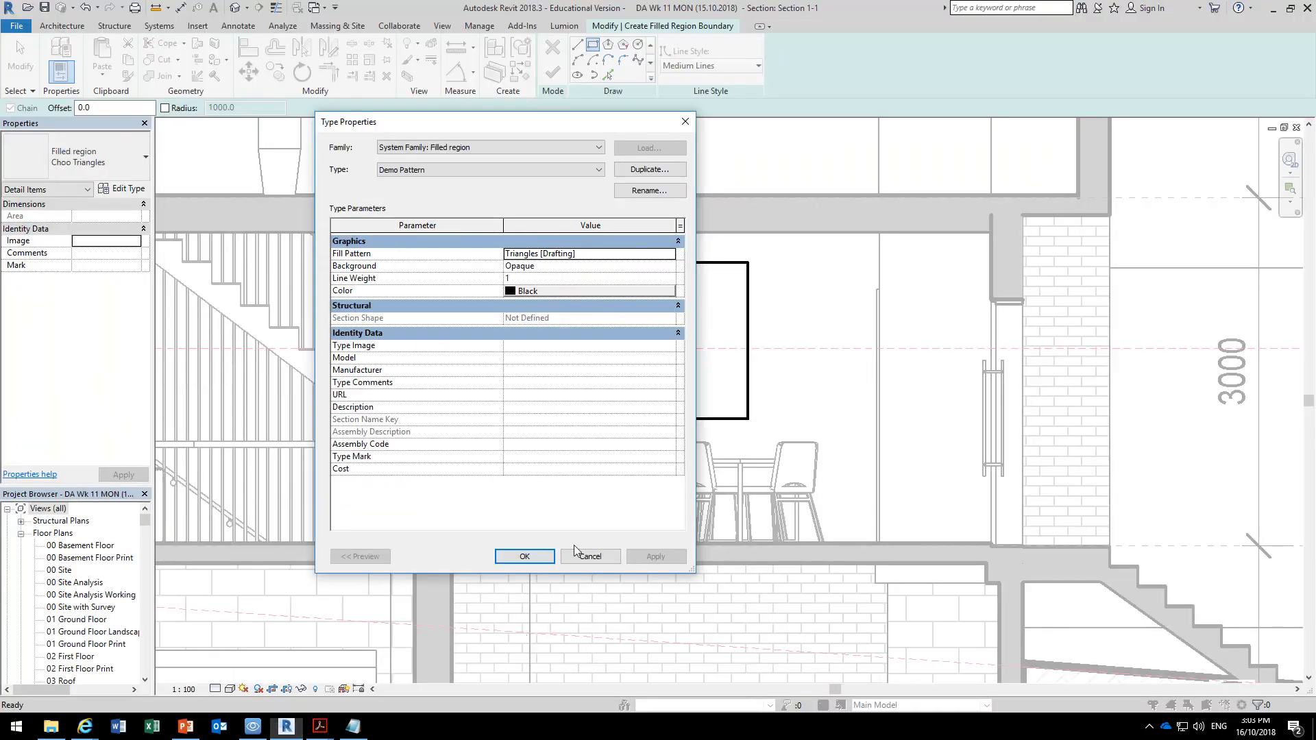
left_click(672, 253)
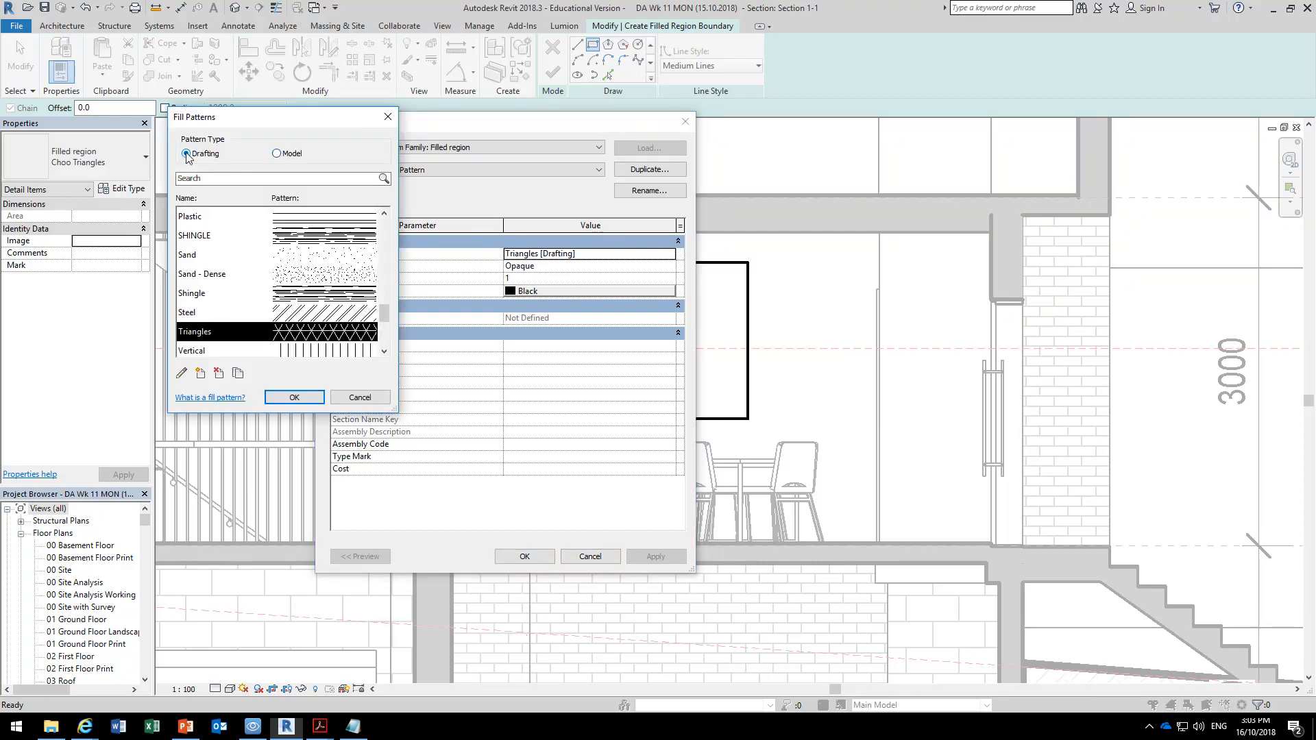
left_click(277, 154)
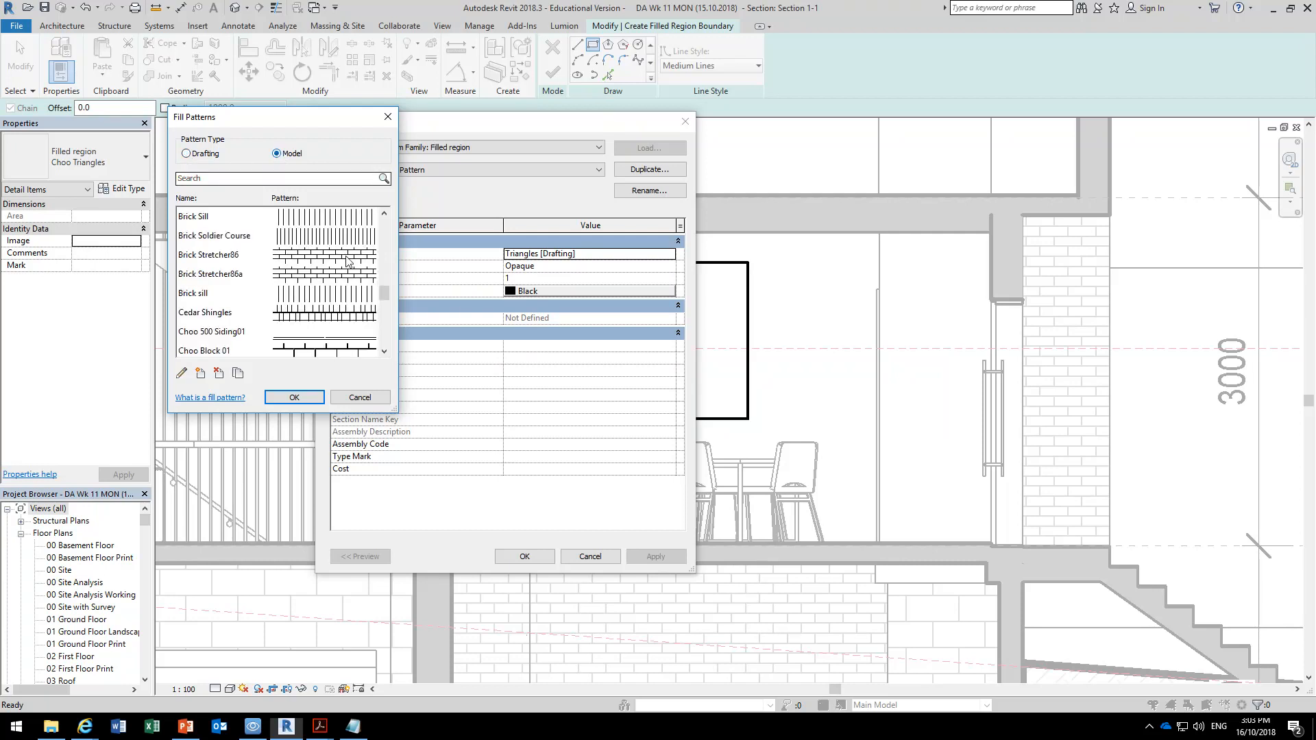
scroll(222, 293, "down", 2)
scroll(222, 294, "down", 3)
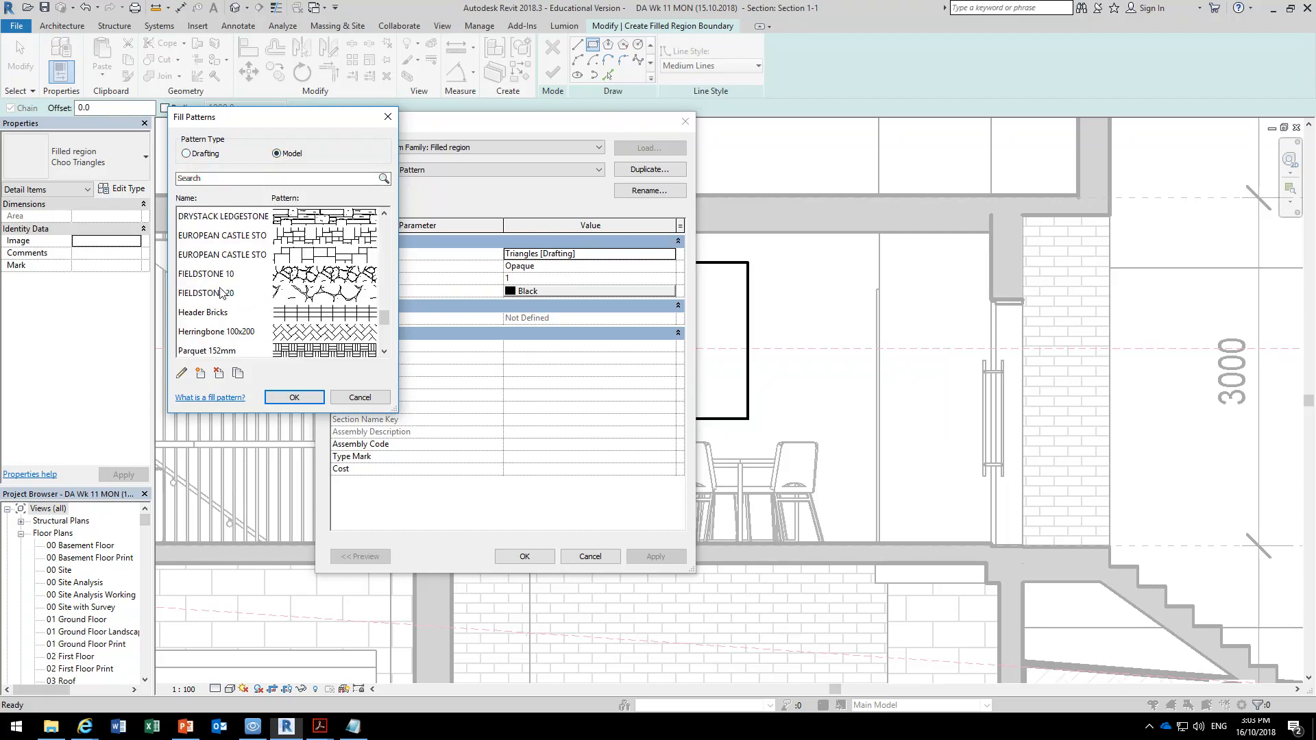
scroll(221, 293, "down", 3)
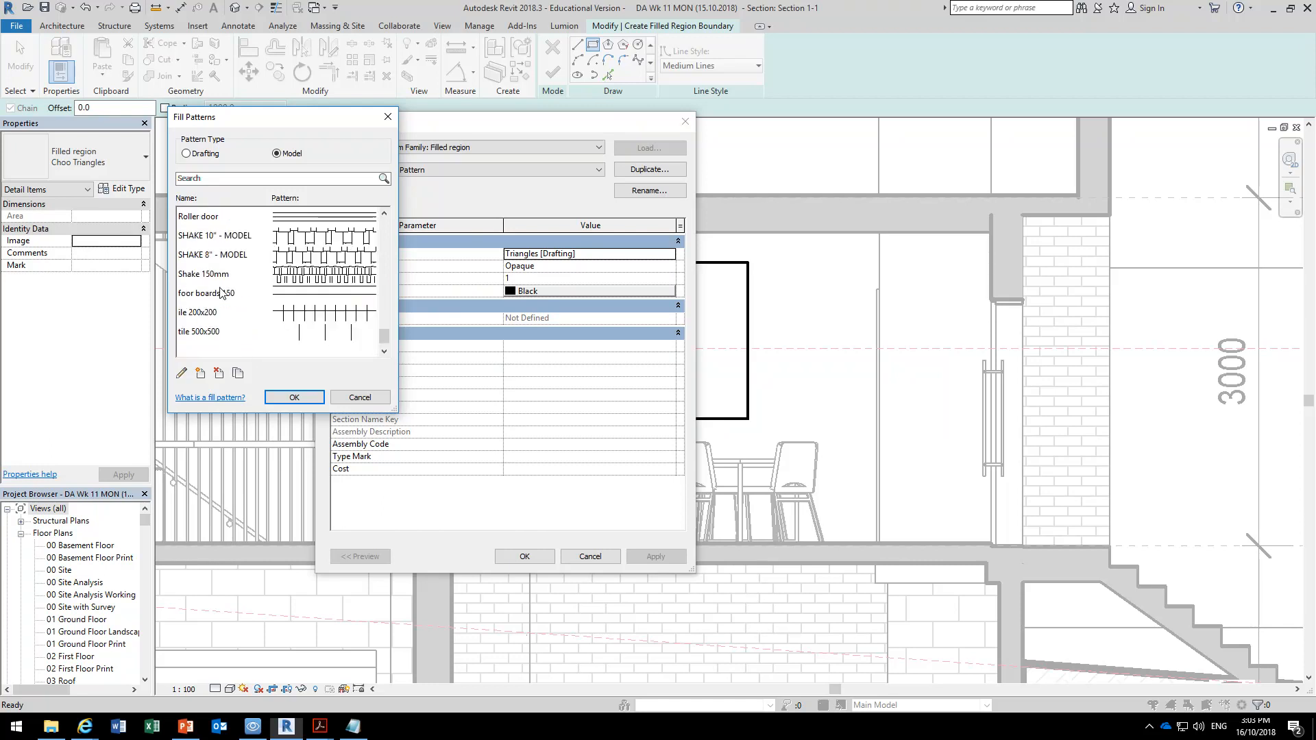
scroll(221, 293, "up", 1)
scroll(221, 293, "up", 5)
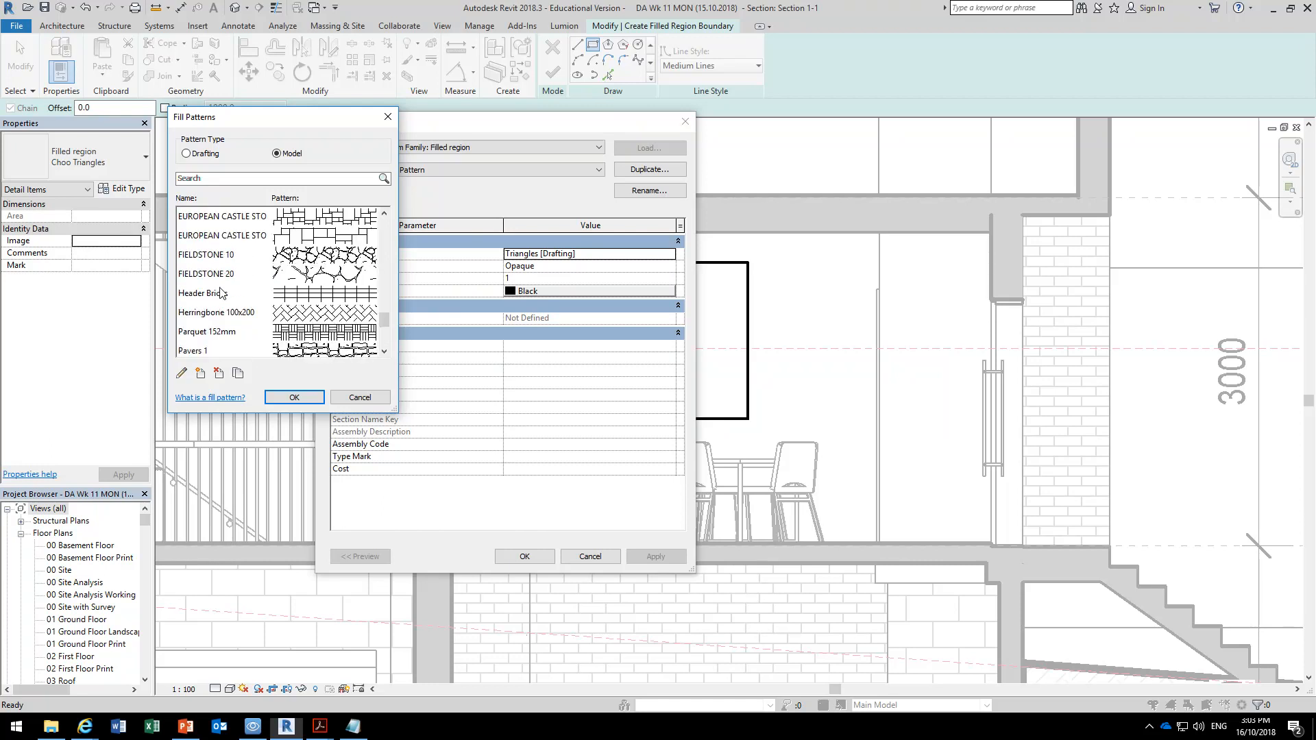
scroll(221, 293, "up", 1)
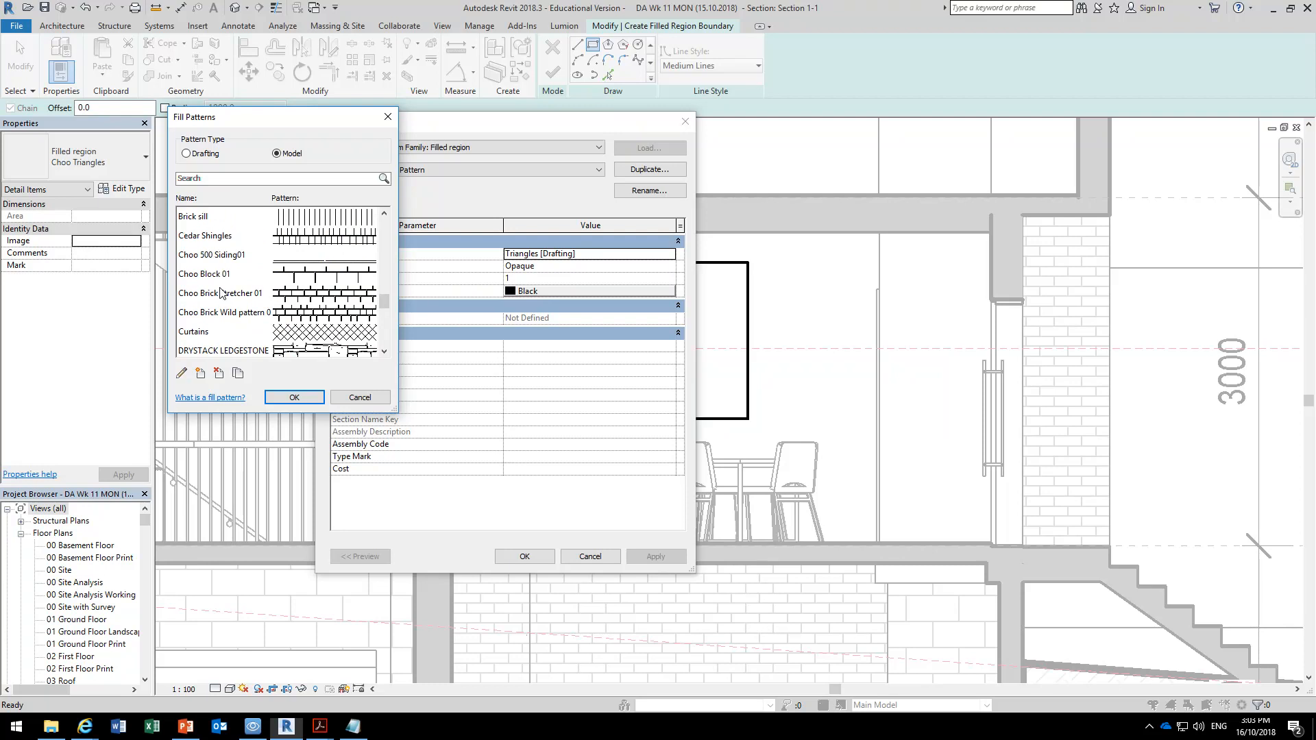
scroll(222, 293, "up", 1)
Set the Demo Pattern filled region type's fill pattern to the Brick Stretcher86a model pattern.
left_click(212, 255)
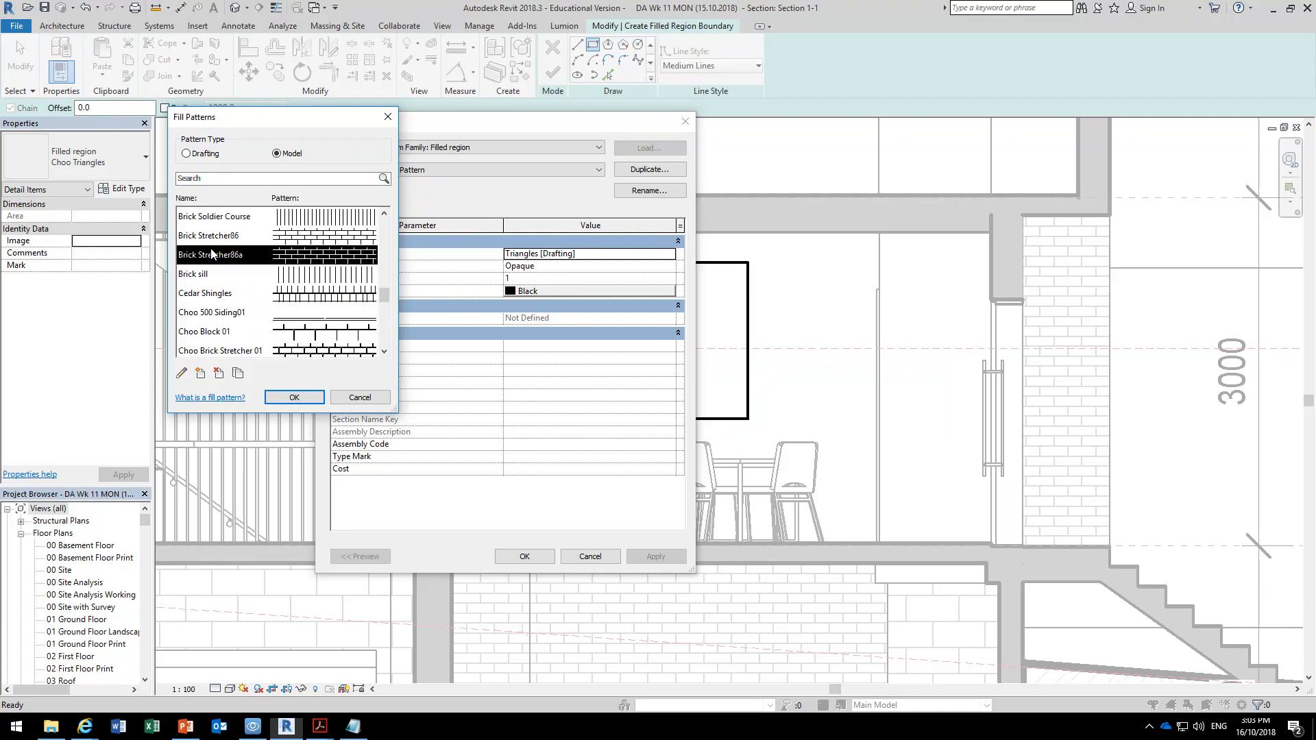
left_click(212, 239)
left_click(190, 252)
left_click(294, 397)
left_click(522, 555)
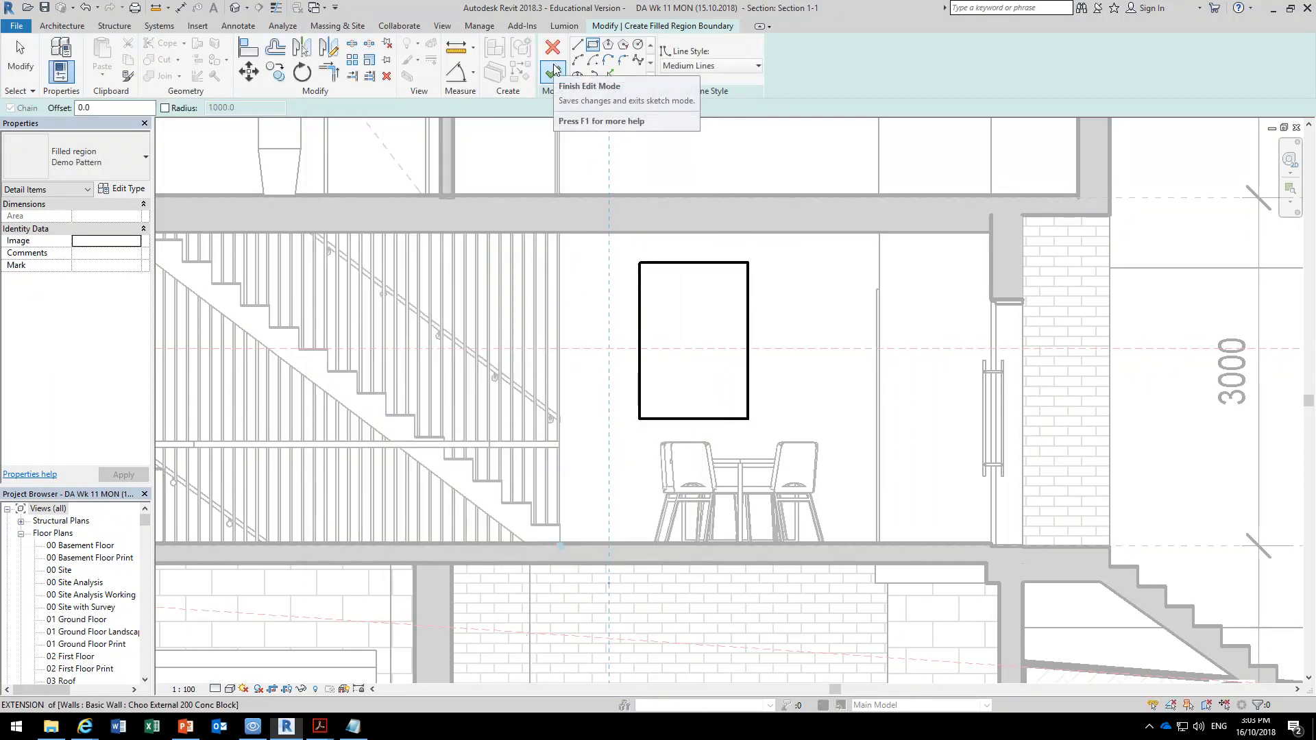
Recheck the fill pattern assigned to the Demo Pattern type and finish the rectangular filled region boundary above the table.
left_click(123, 191)
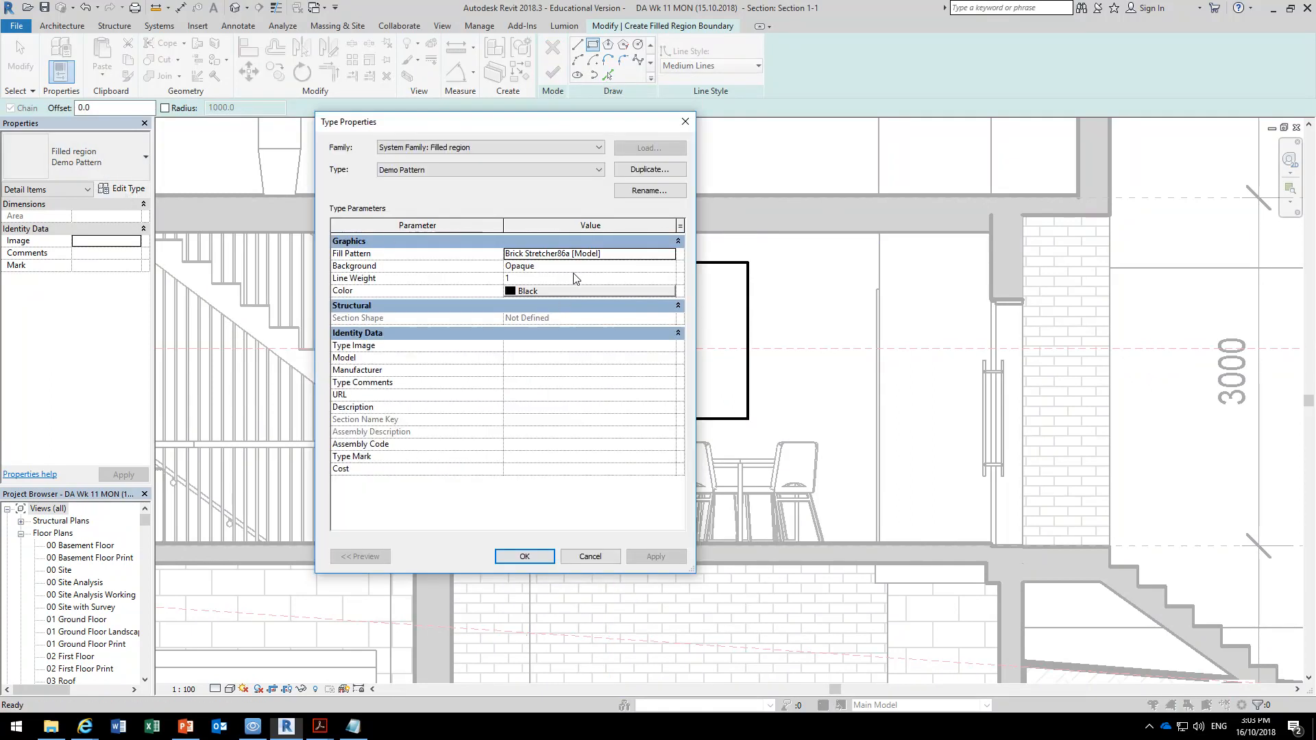
left_click(672, 253)
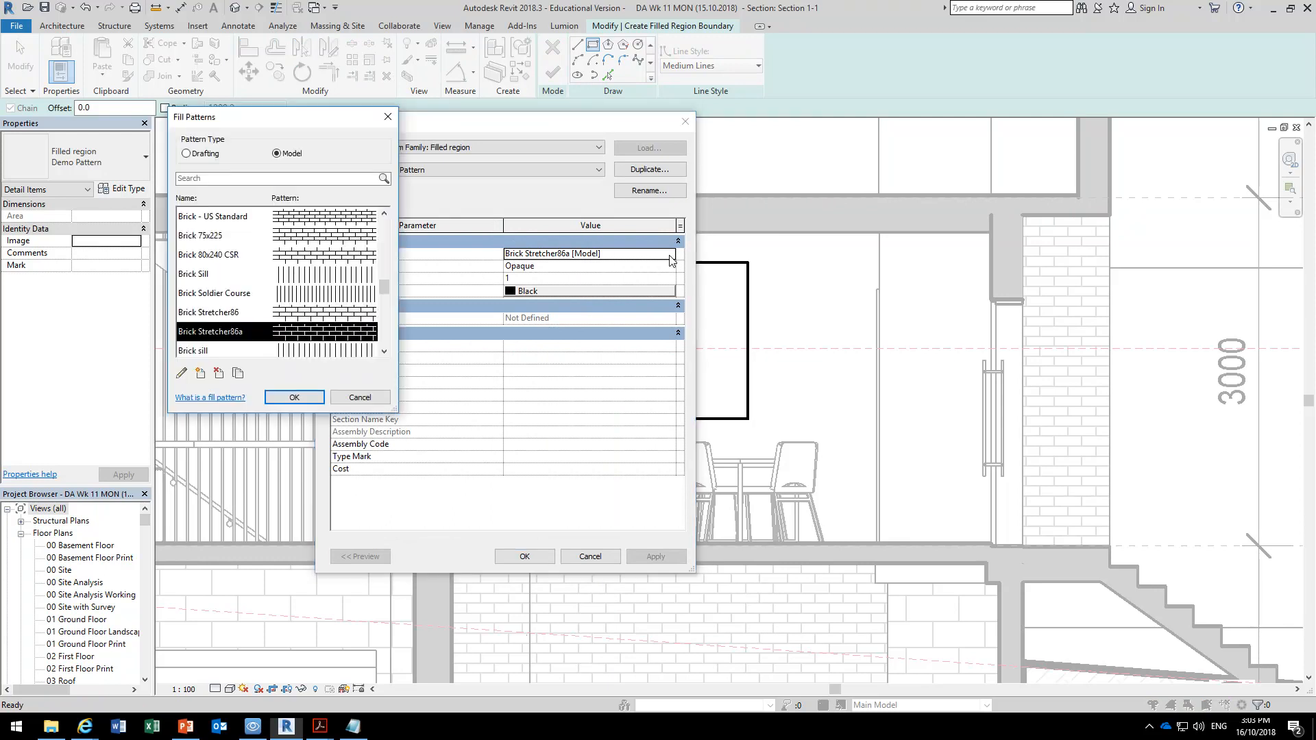
left_click(293, 397)
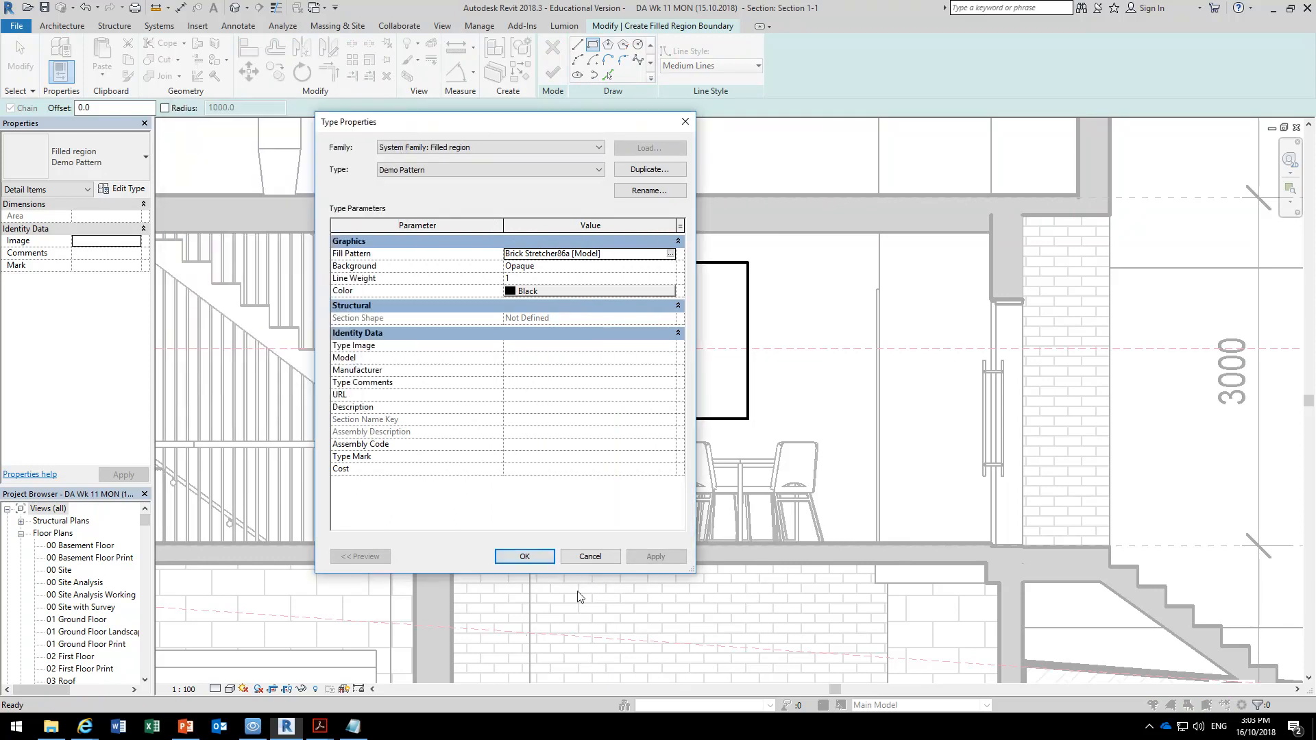
left_click(534, 559)
left_click(553, 71)
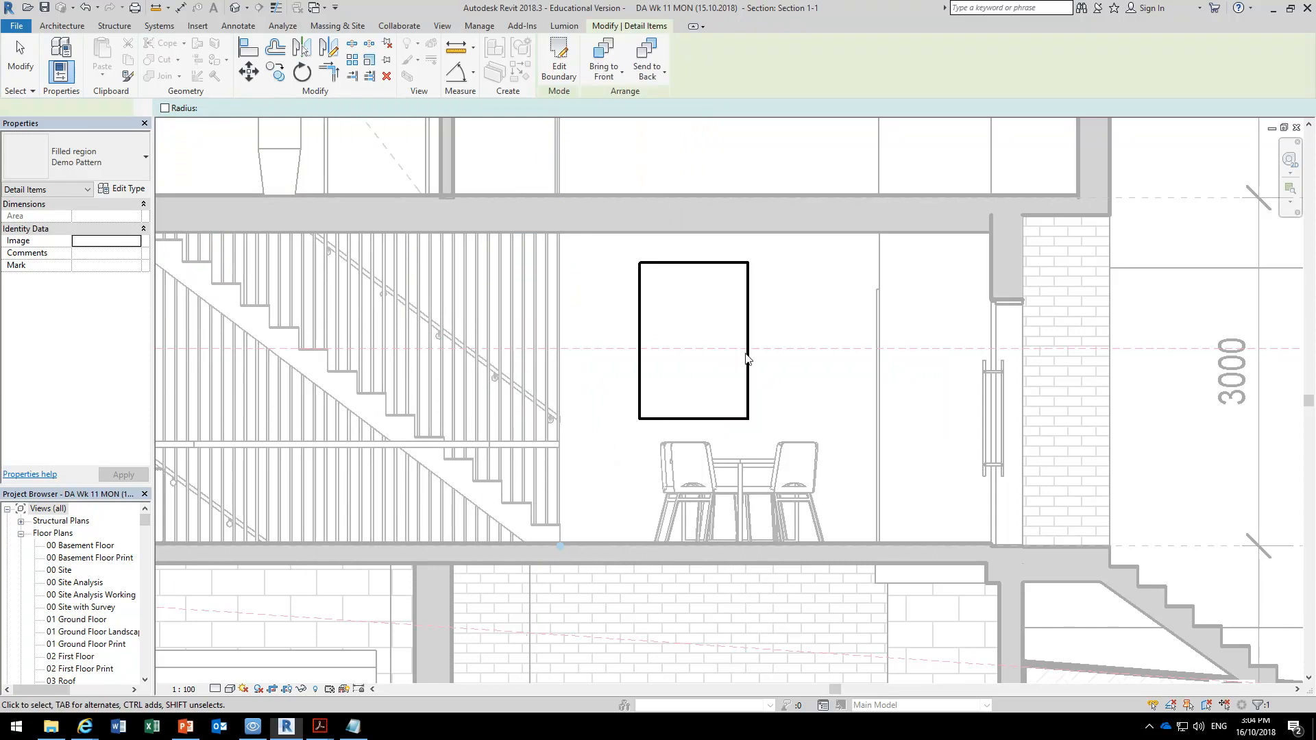
Inspect the brick pattern in the filled region above the table up close, and delete that region.
left_click(774, 266)
scroll(692, 312, "up", 4)
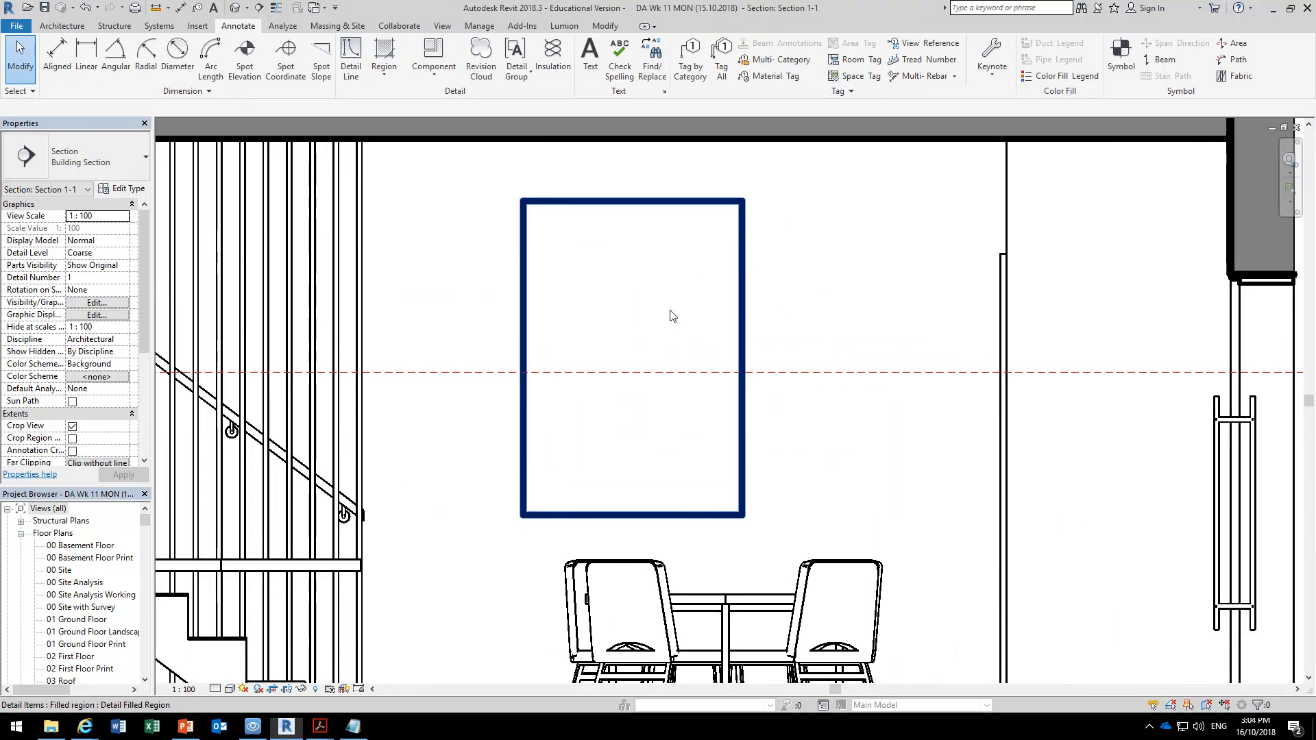
left_click(747, 311)
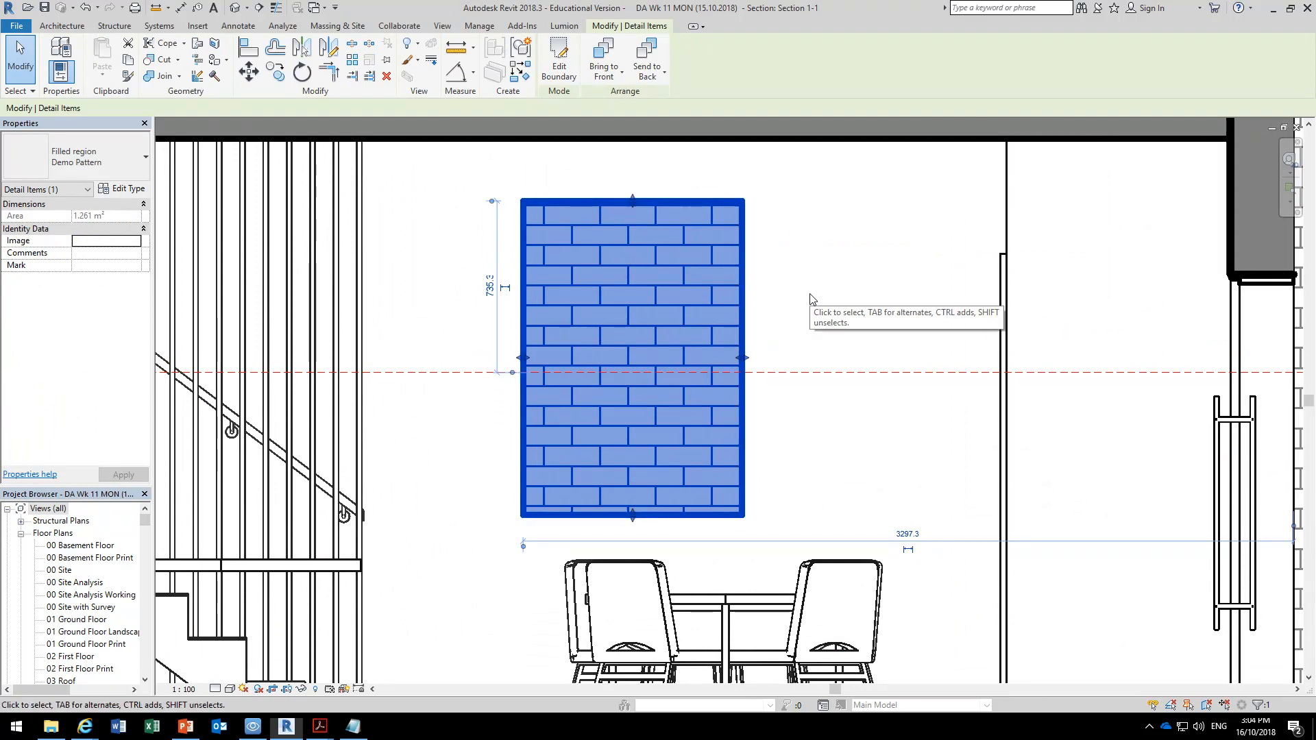
key("Delete")
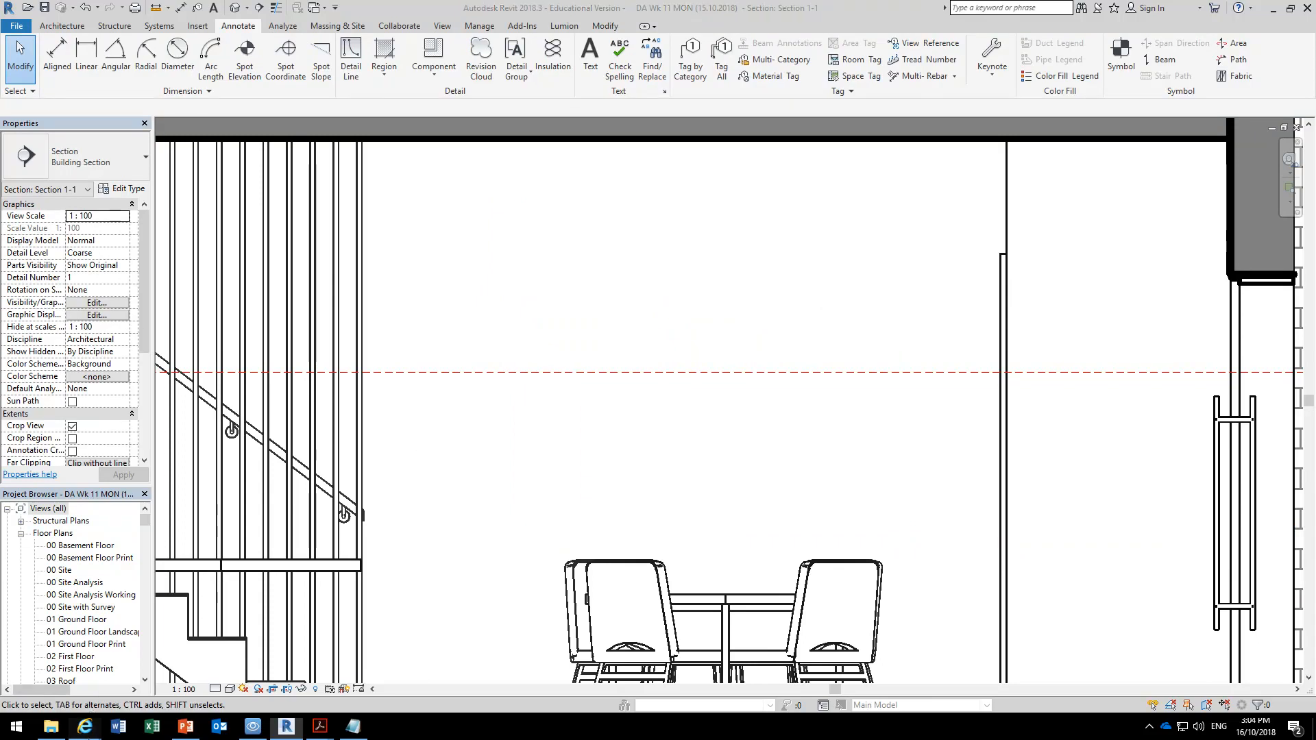
Switch to Internet Explorer and load google.com in a new tab.
mouse_move(84, 725)
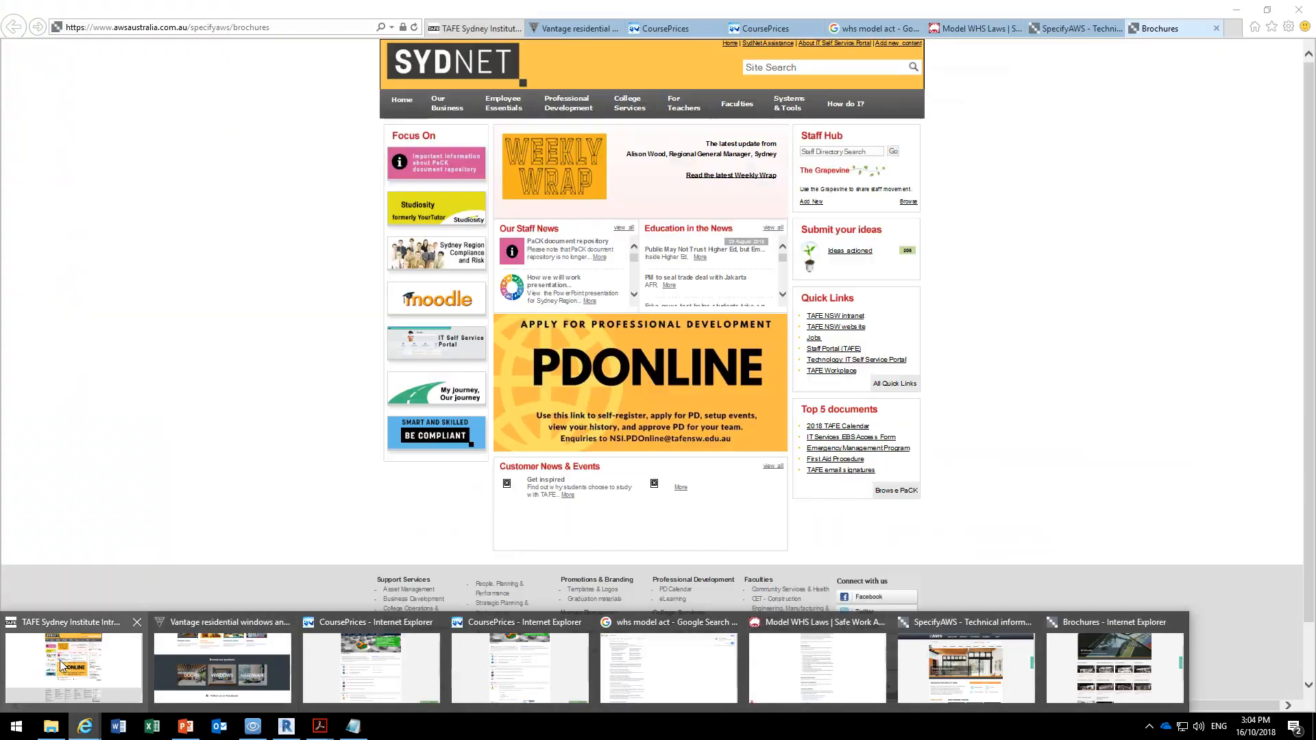
left_click(60, 659)
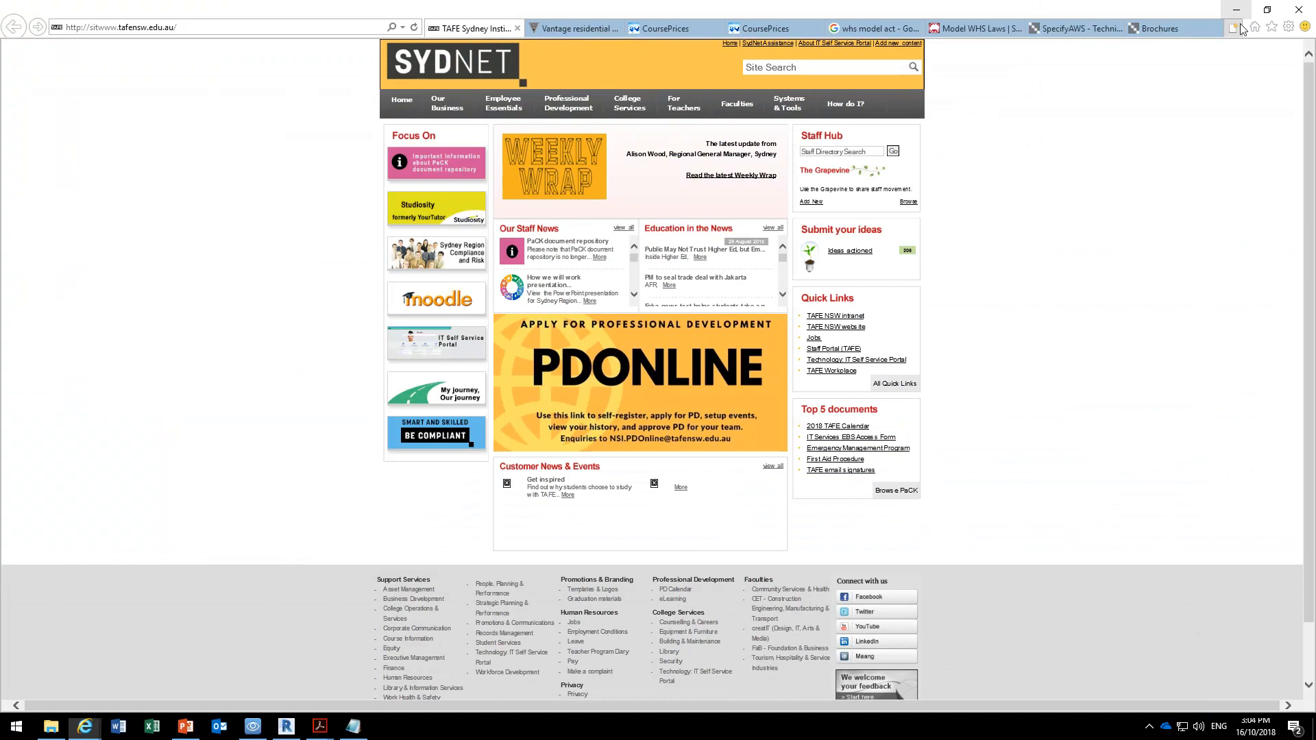
left_click(1236, 27)
type("g")
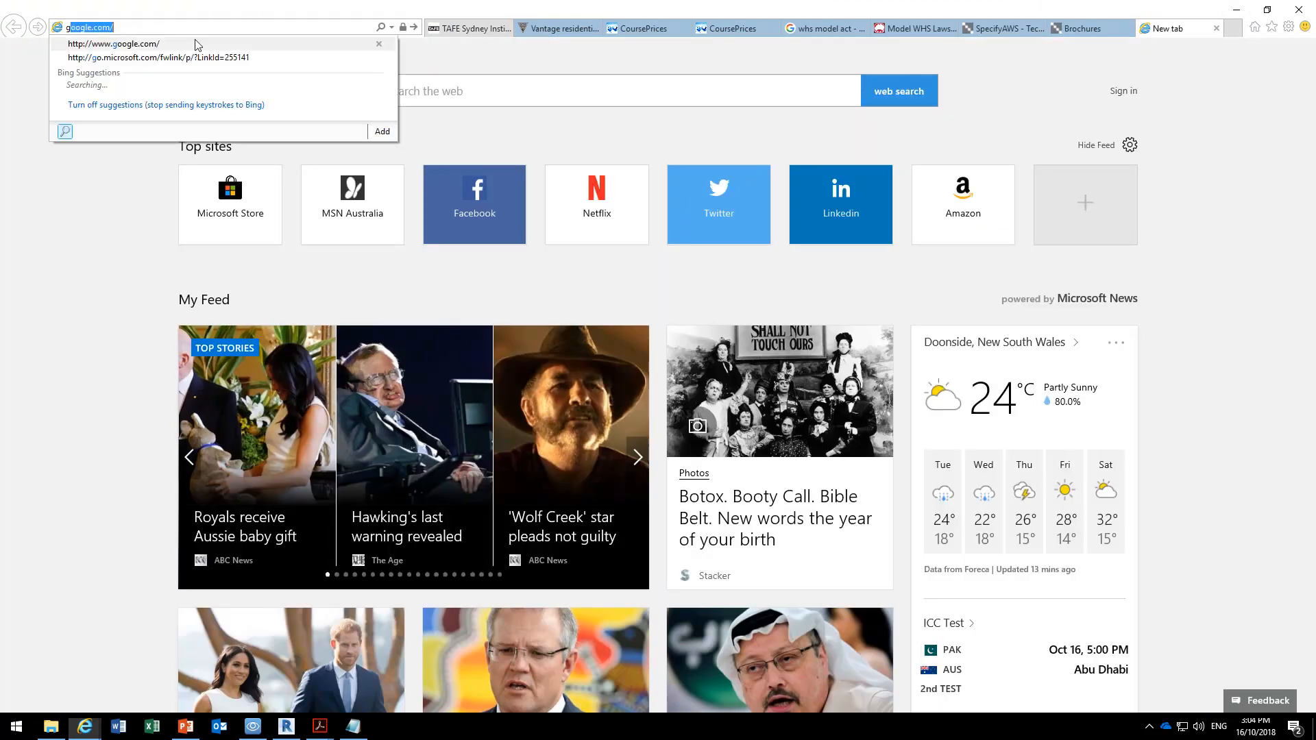
left_click(184, 45)
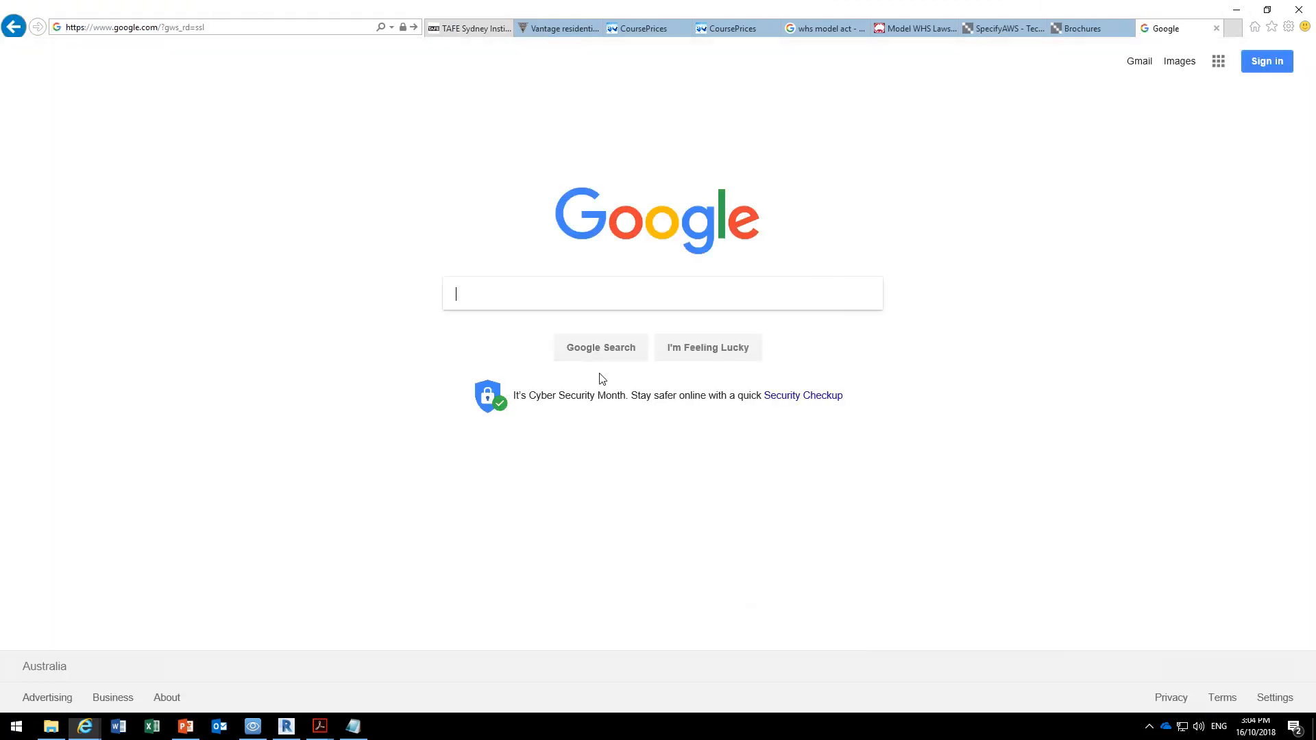
Search Google for "revit hatch patterns".
type("revit ")
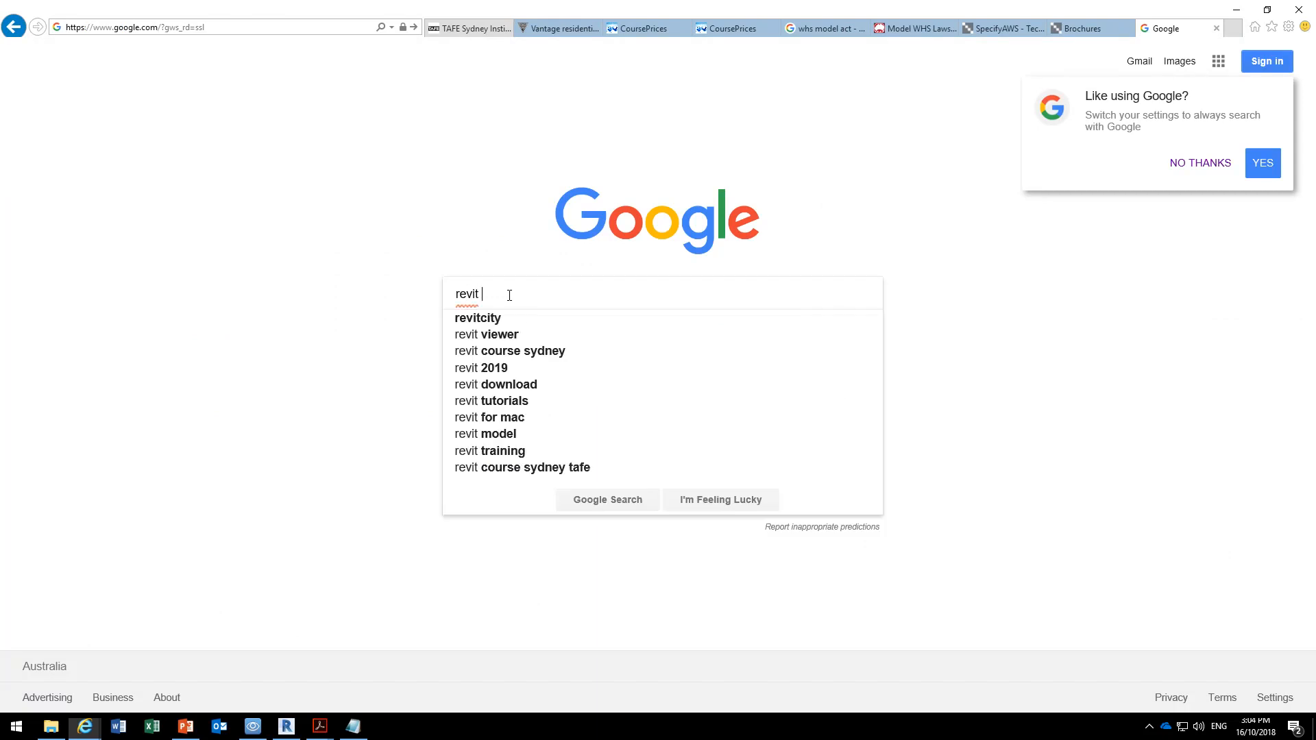
type("hatch")
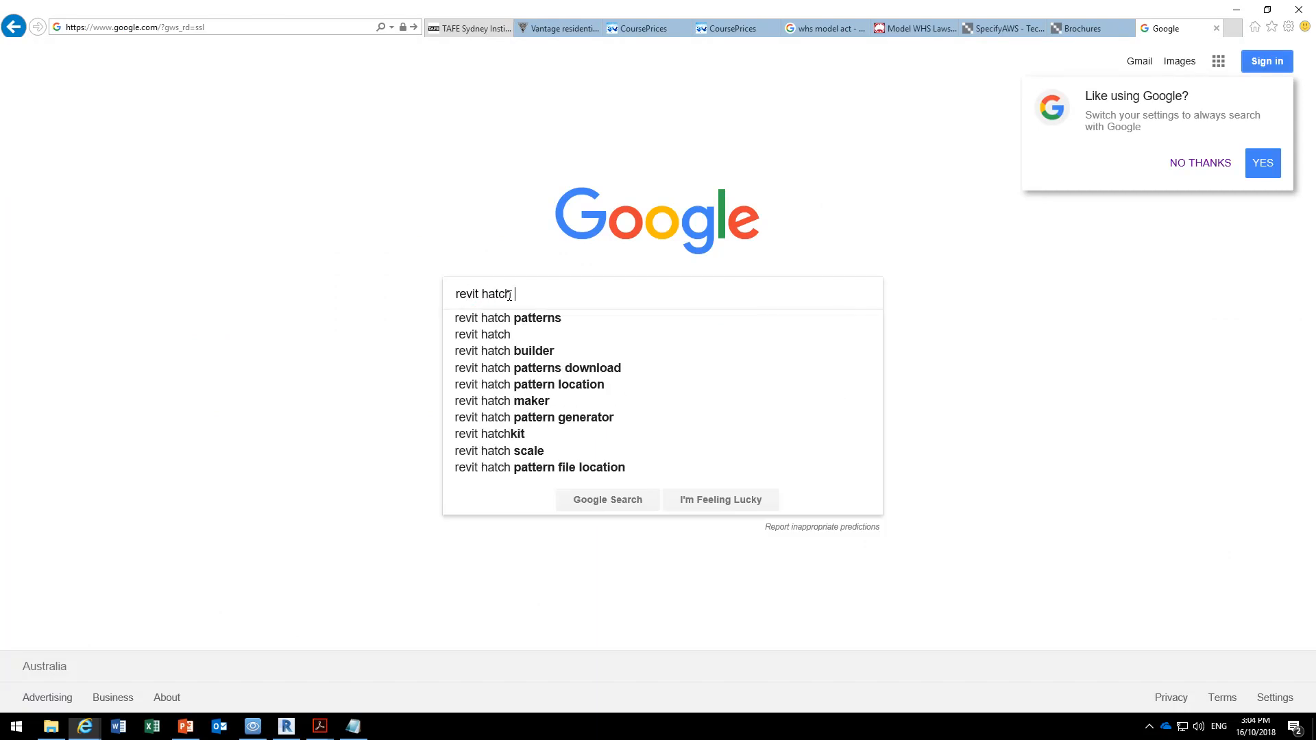
key("Down")
key("Return")
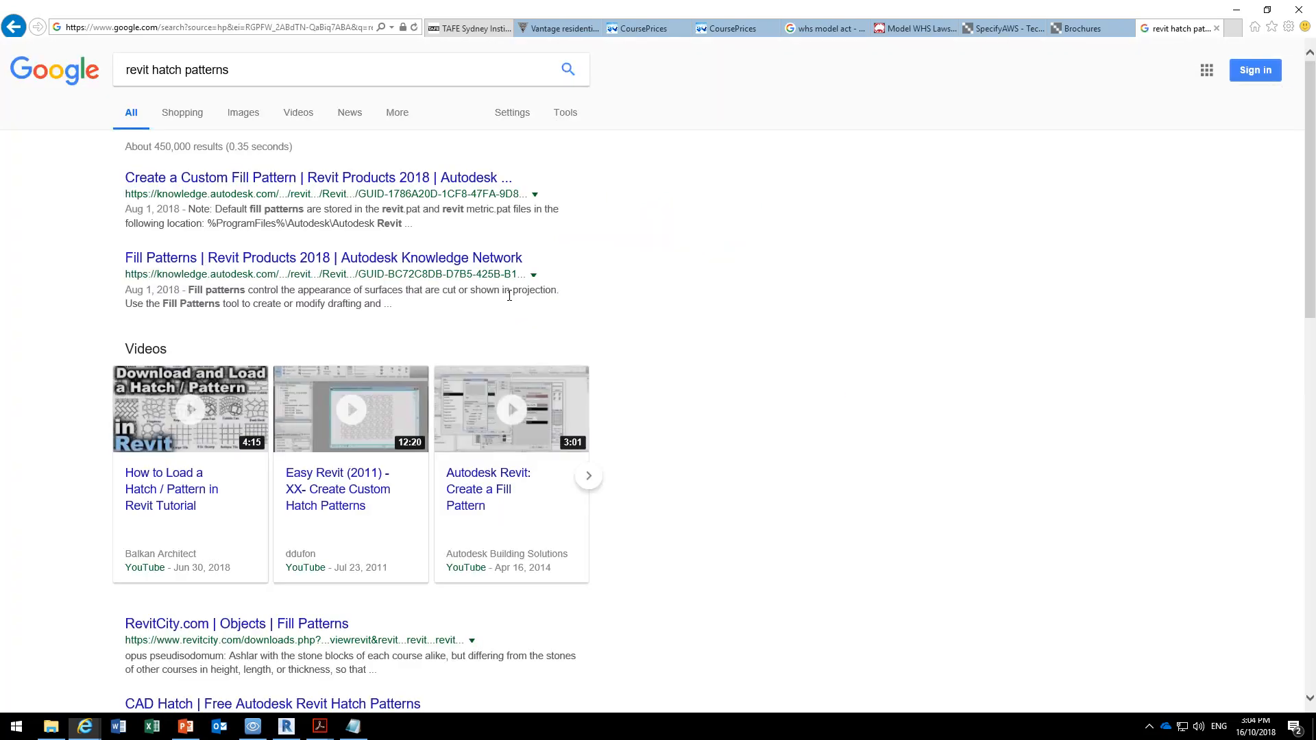
Open the Autodesk "Create a Custom Fill Pattern" result in a new tab, dismiss its survey windows, and skim the article.
middle_click(284, 179)
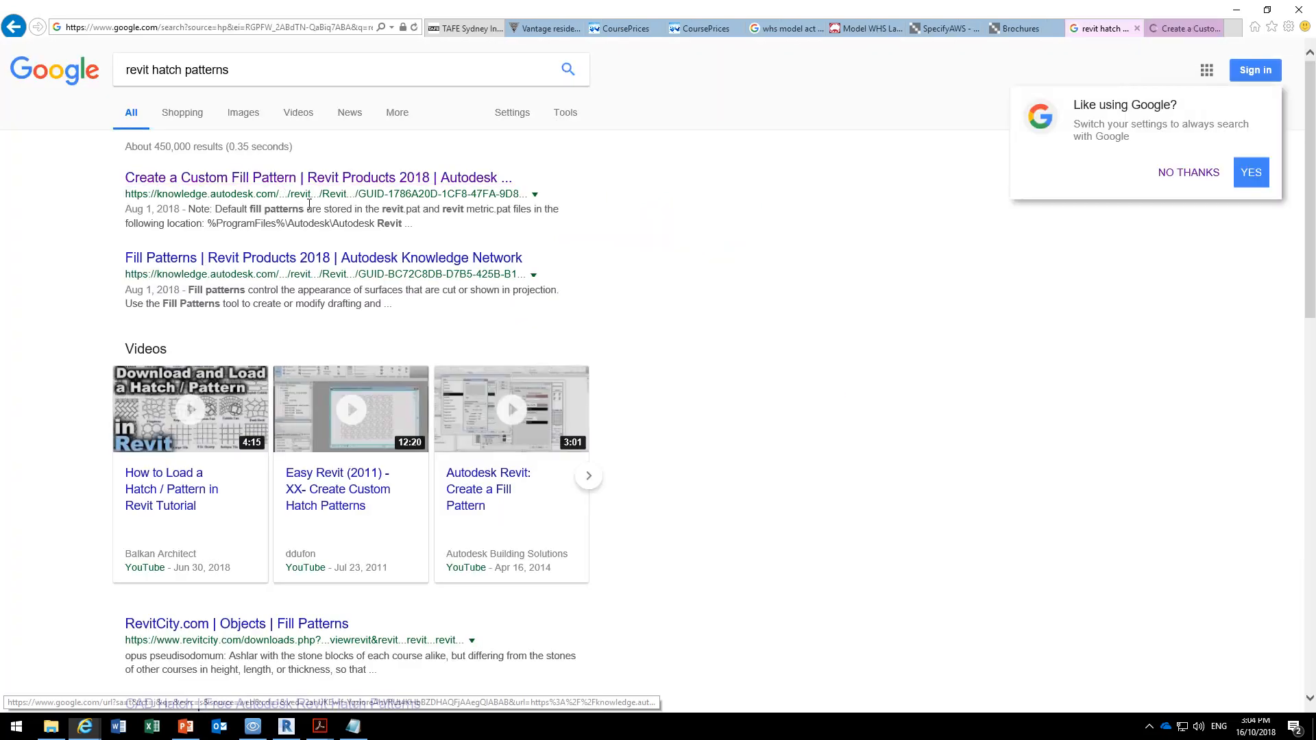
left_click(1180, 27)
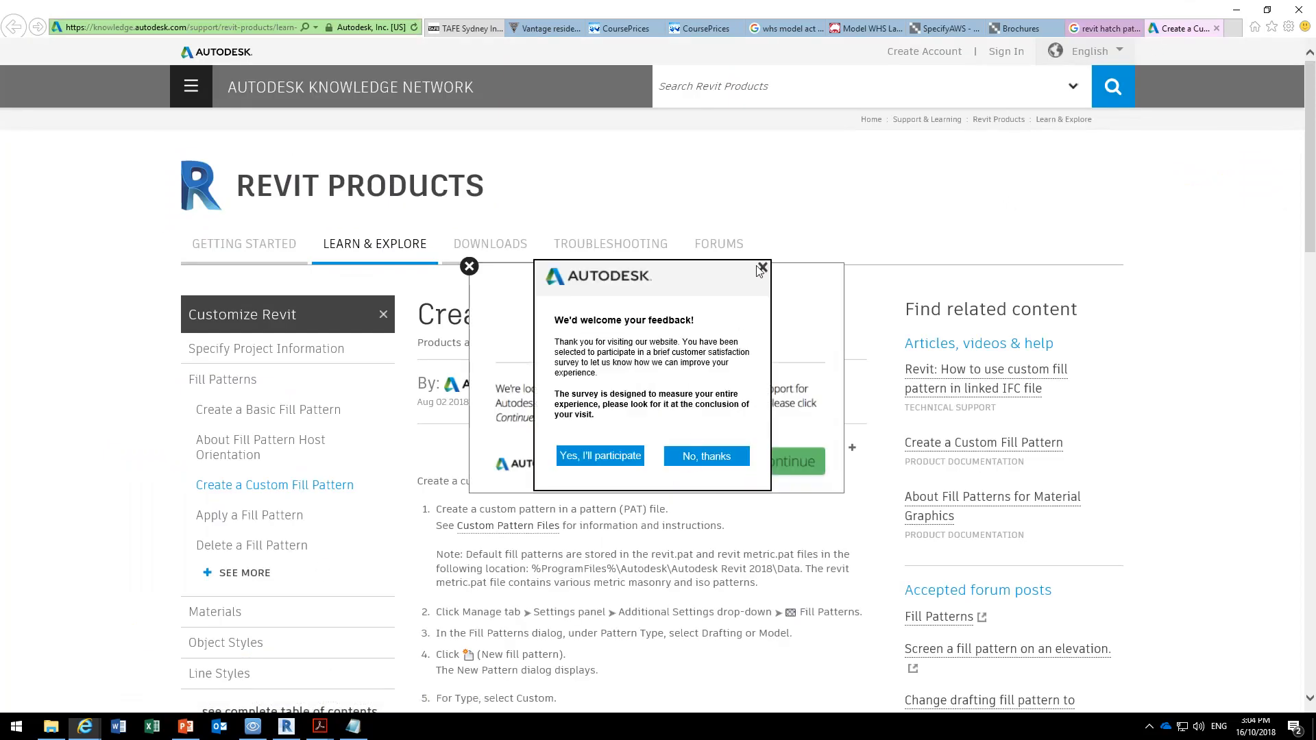
left_click(763, 269)
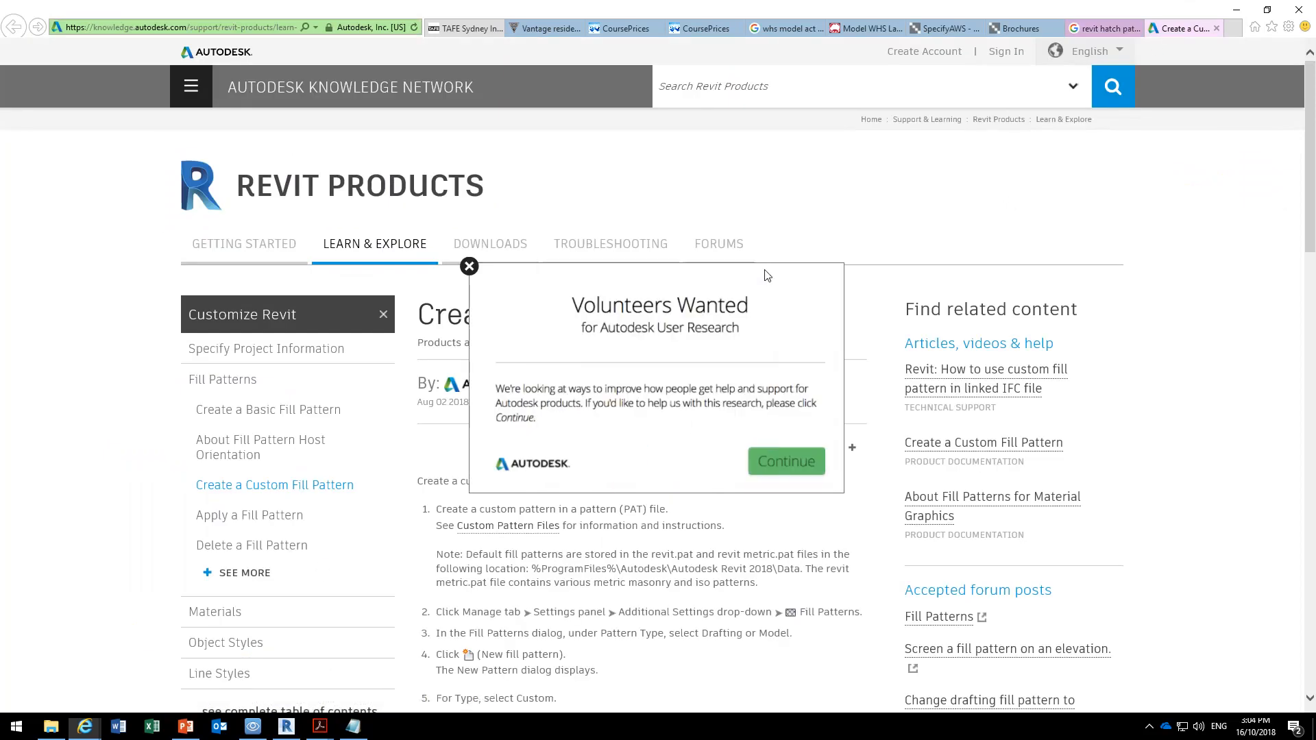
left_click(775, 469)
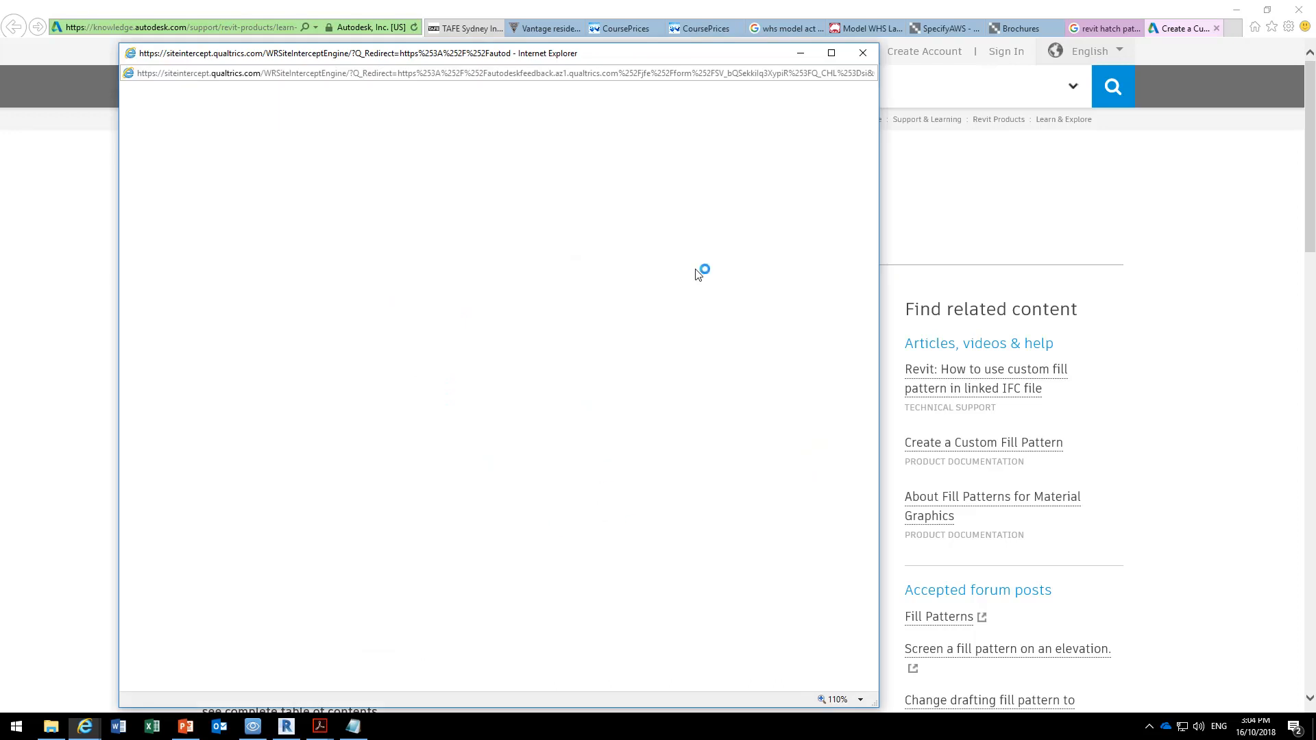
left_click(863, 54)
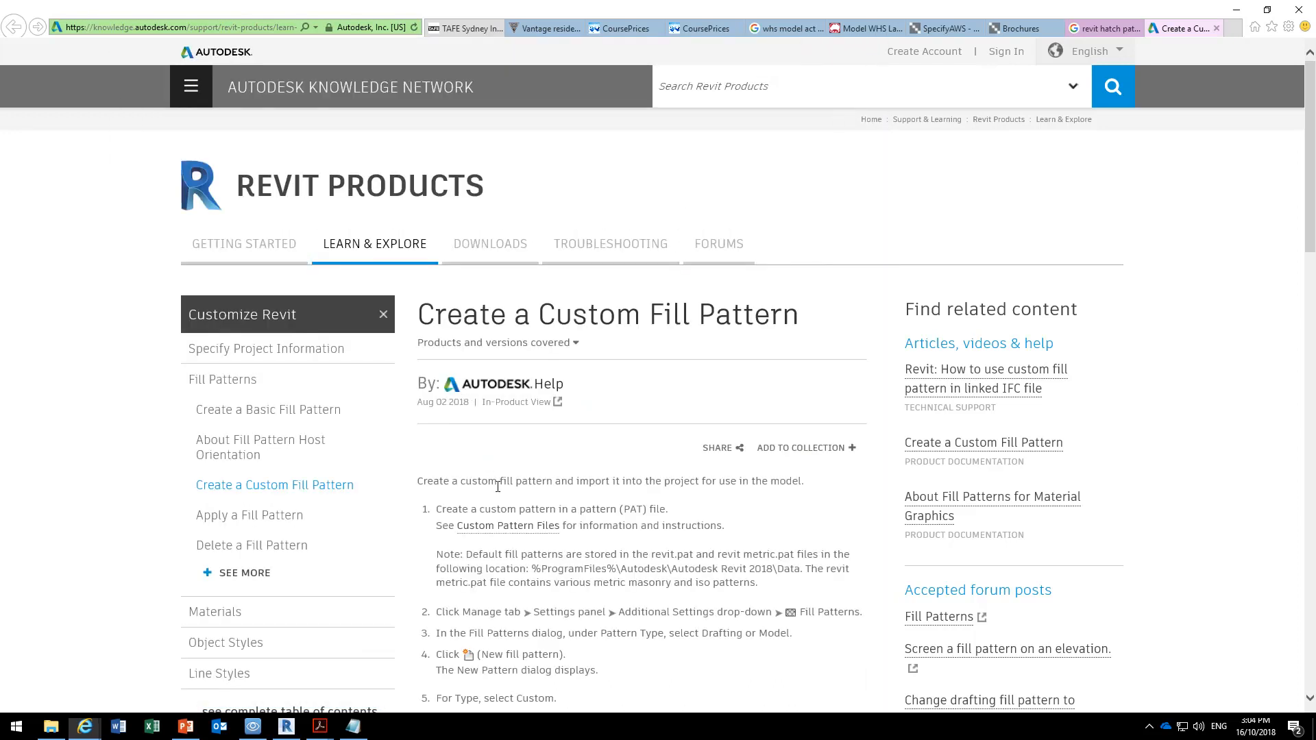
scroll(497, 486, "down", 10)
scroll(497, 487, "up", 10)
Return to the Google results and look through the sites offering Revit hatch patterns, such as CAD Hatch.
left_click(1097, 28)
scroll(342, 446, "down", 3)
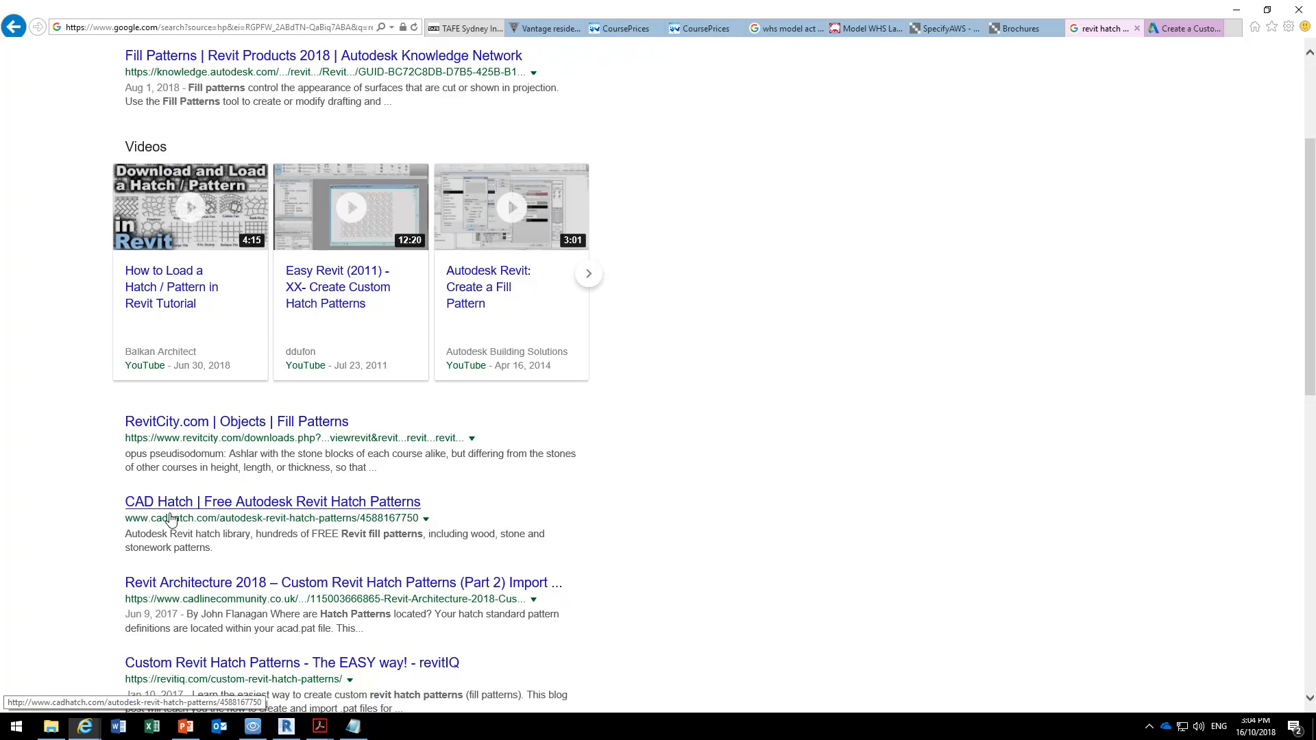
scroll(35, 462, "down", 2)
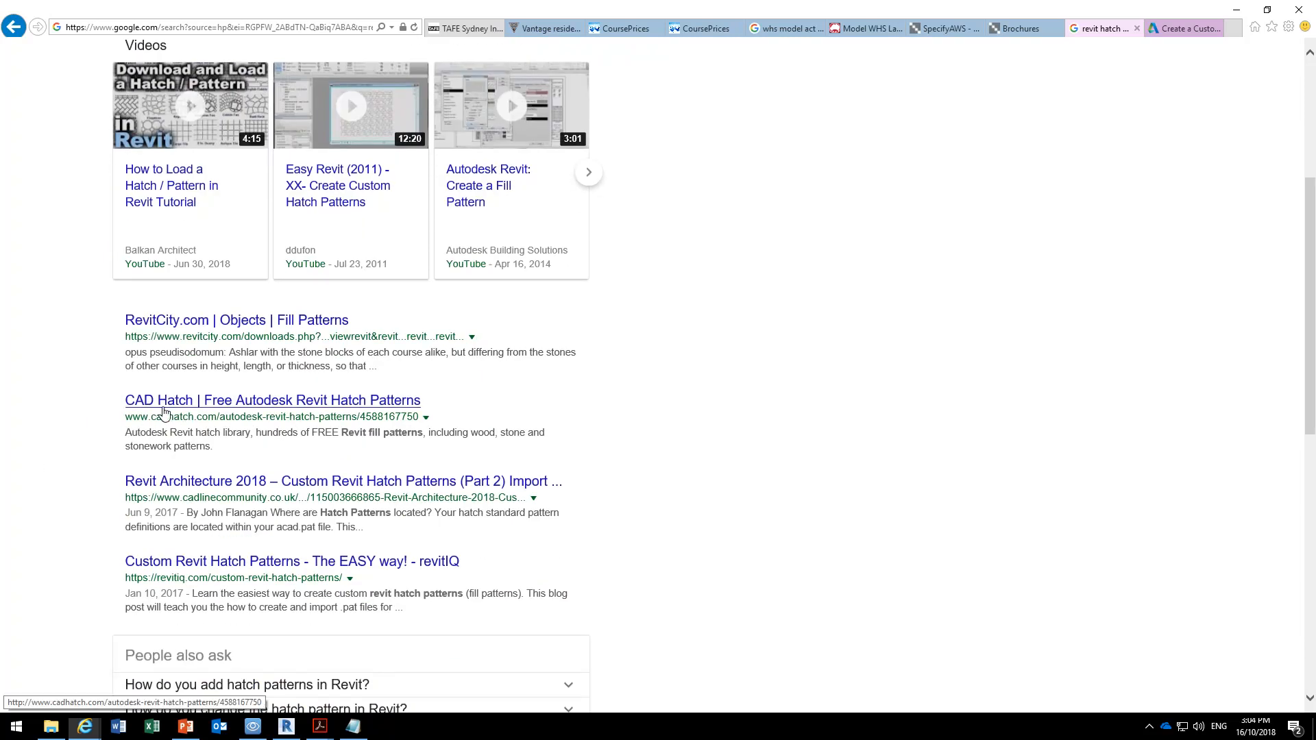
scroll(163, 411, "down", 4)
scroll(197, 63, "up", 10)
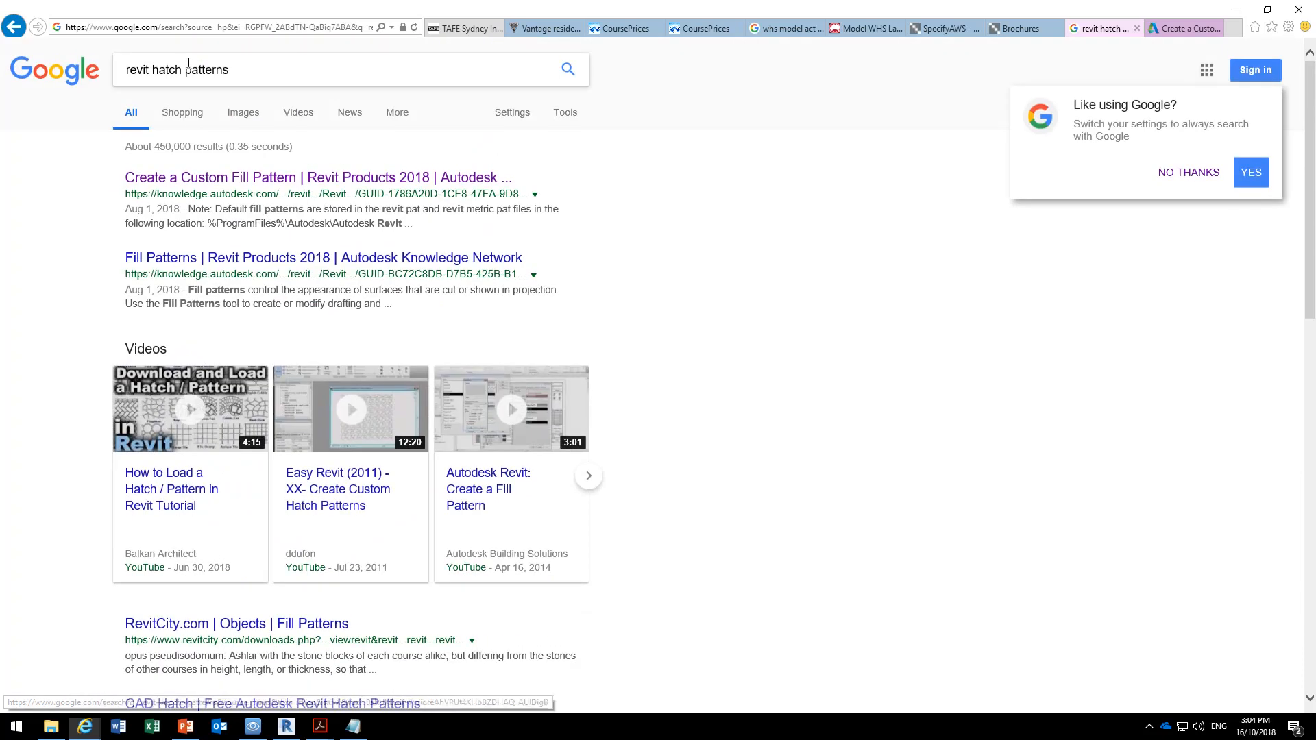
Change the Google search to "autocad hatch patterns" and decline the Google settings suggestion.
left_click_drag(153, 69, 78, 83)
type("au")
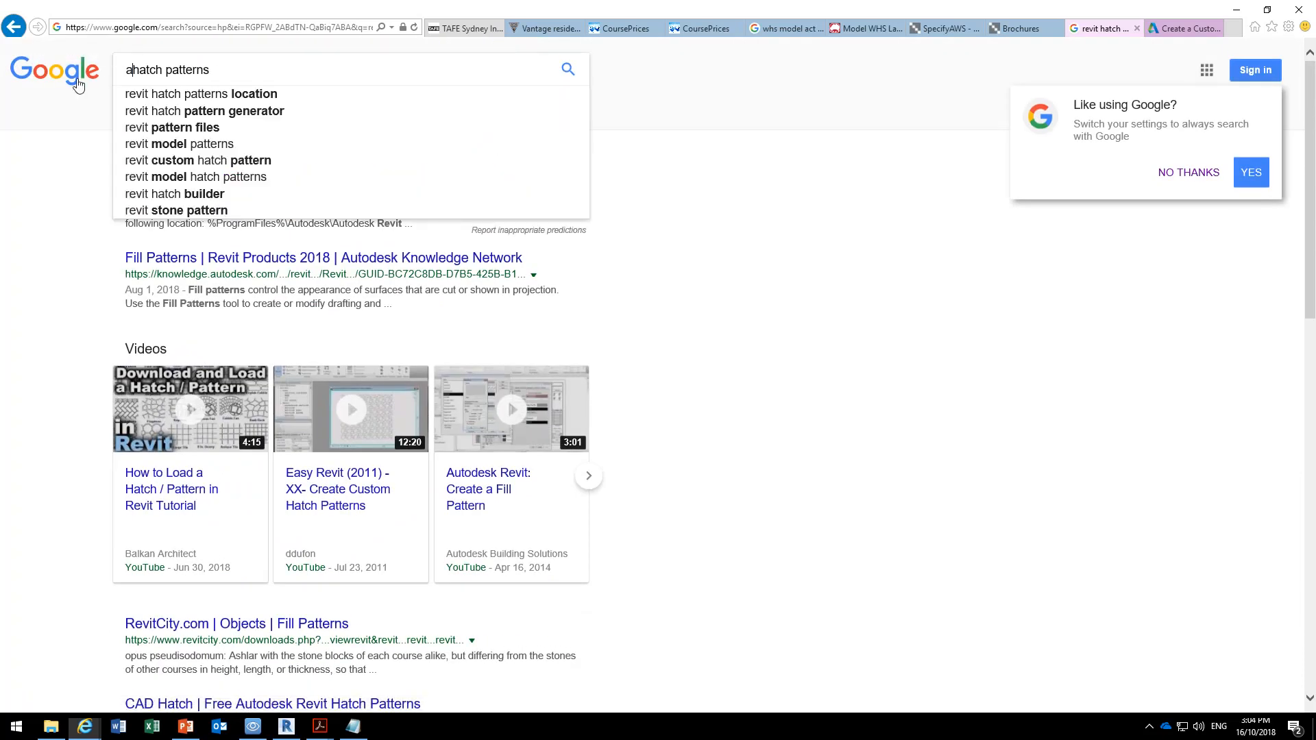
key("Down")
key("Return")
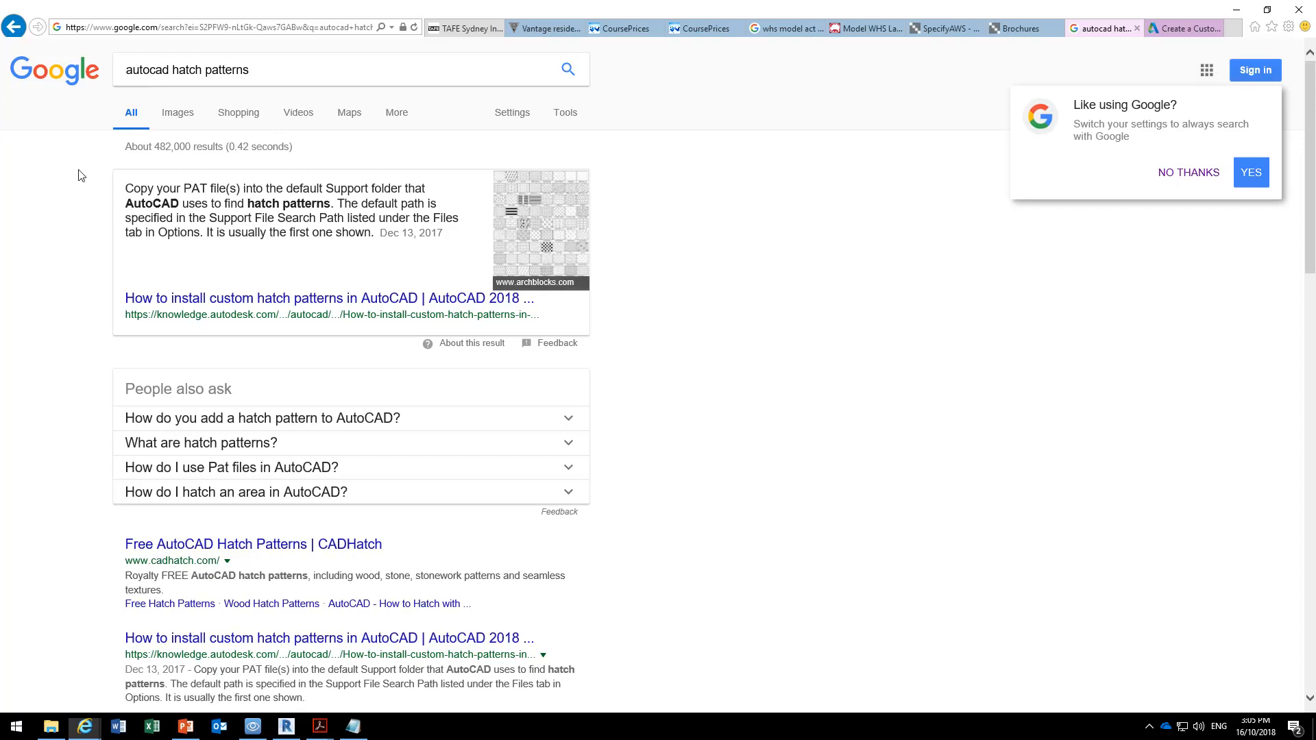
left_click(1189, 173)
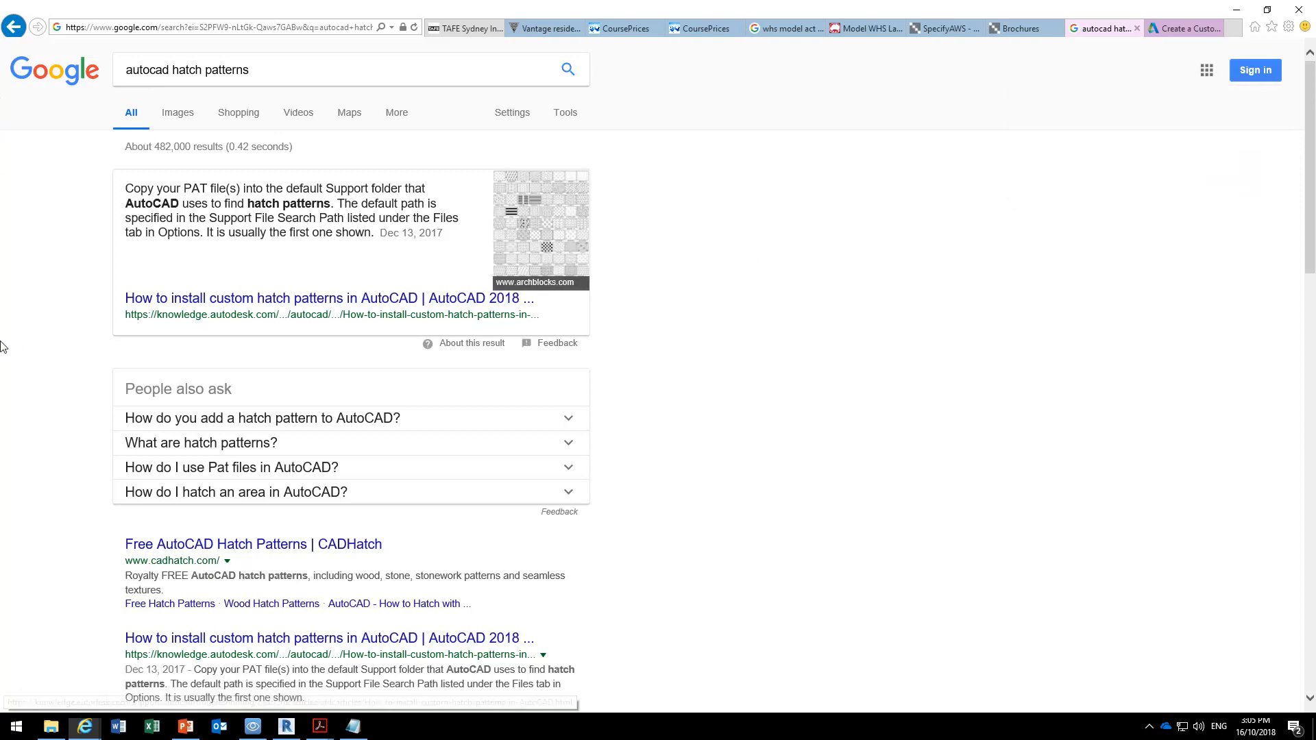
Open the CADhatch website from the results in a new tab and look over its hatch pattern categories.
scroll(2, 346, "down", 2)
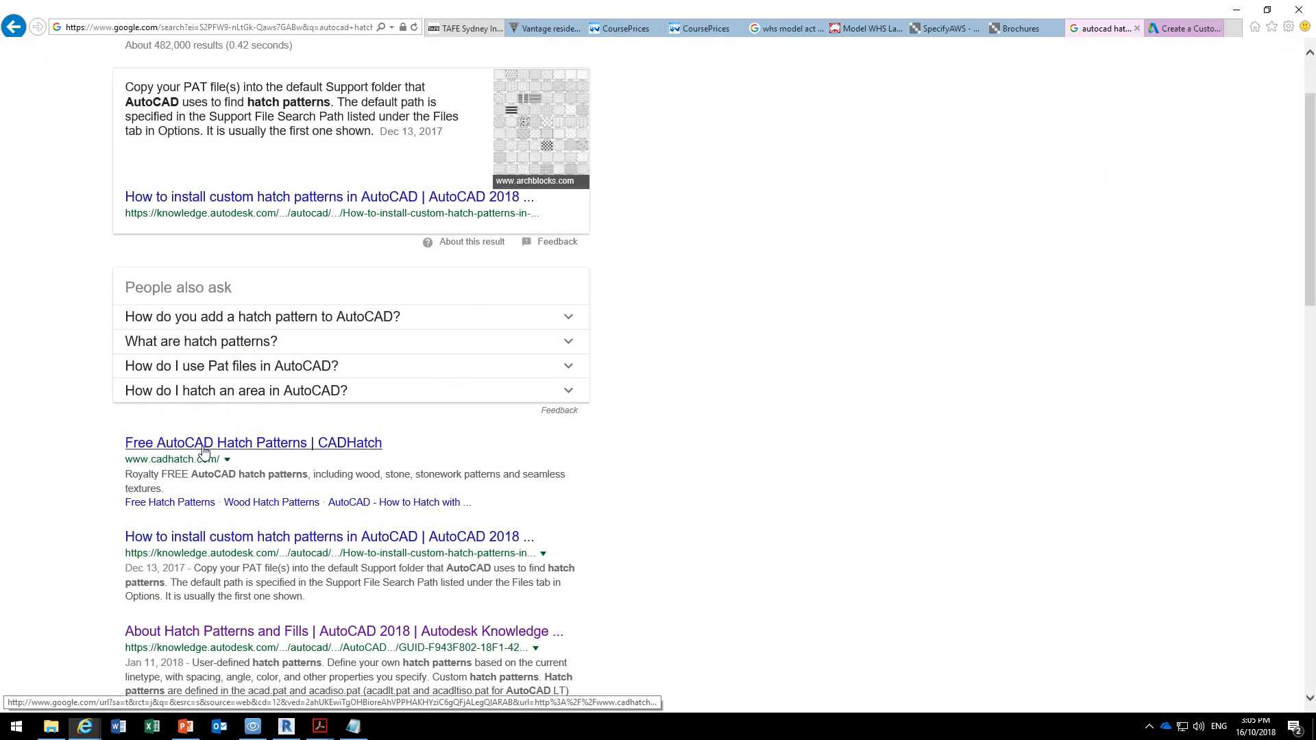
middle_click(203, 450)
left_click(1187, 31)
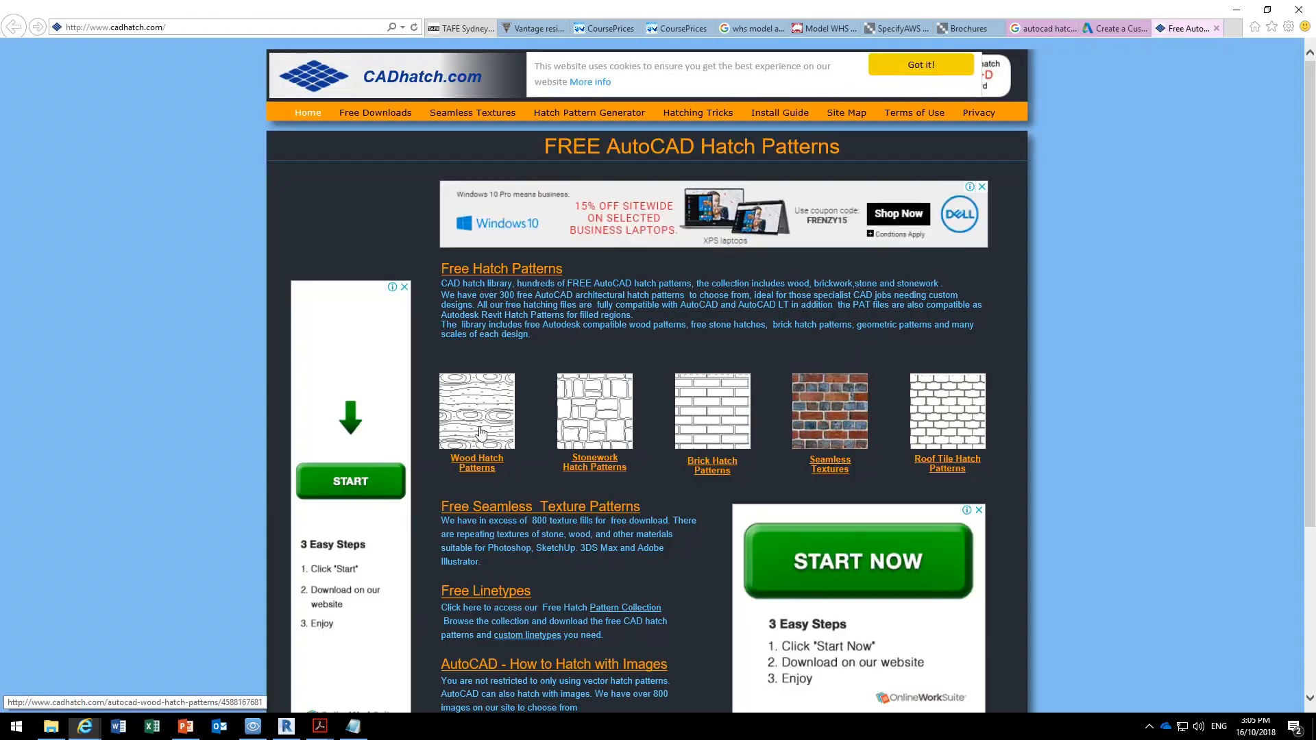
scroll(480, 432, "down", 3)
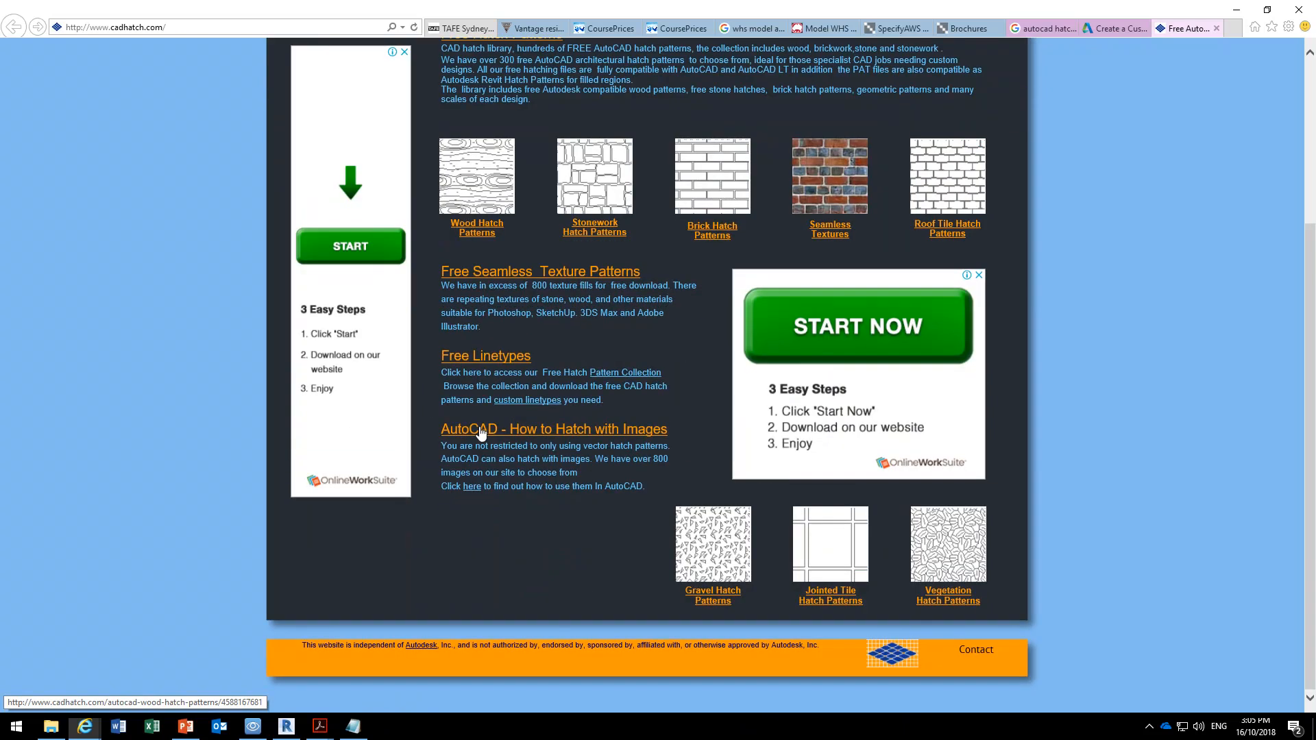
scroll(481, 432, "up", 3)
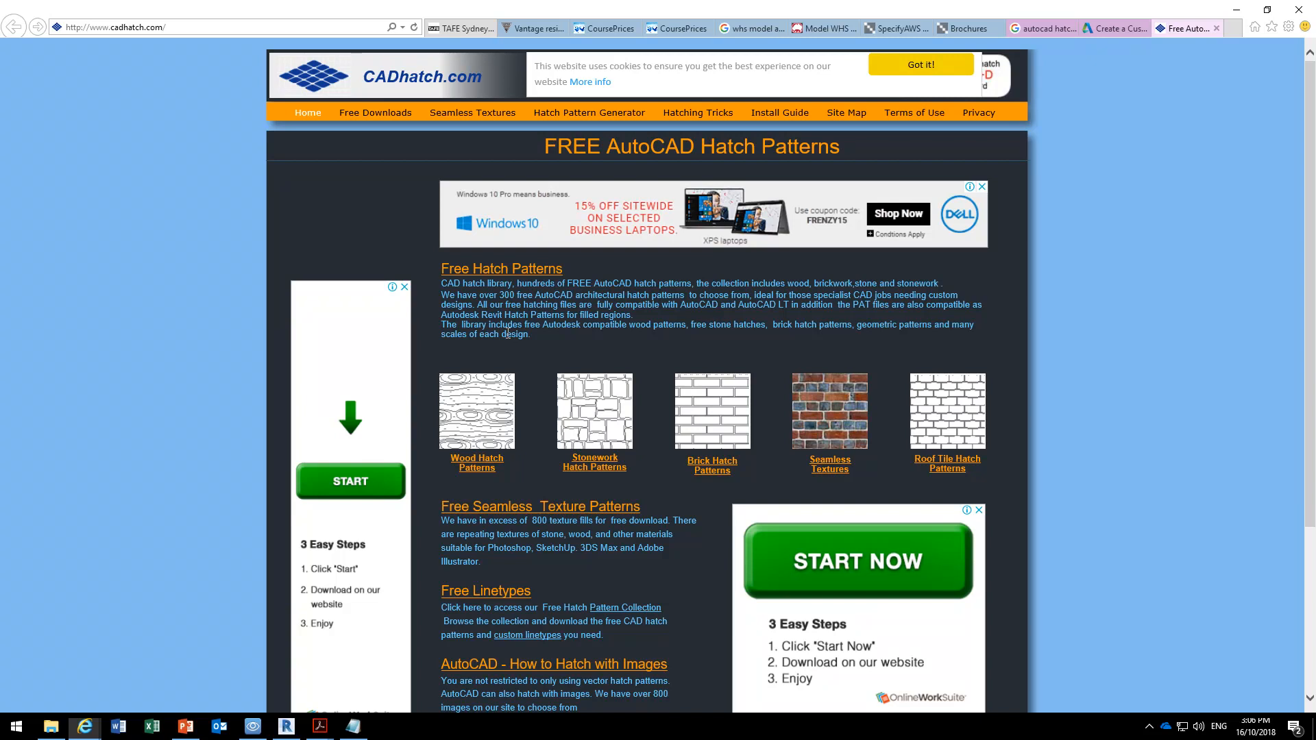
Switch back to Revit and bring the brick walls around the batten screens in Section 1-1 into view.
left_click(1236, 9)
scroll(614, 398, "down", 2)
middle_click_drag(614, 399, 340, 284)
middle_click_drag(898, 414, 508, 300)
scroll(470, 358, "down", 1)
scroll(461, 372, "up", 1)
scroll(460, 372, "down", 1)
scroll(343, 438, "down", 1)
middle_click_drag(288, 447, 461, 484)
scroll(308, 486, "down", 4)
middle_click_drag(239, 490, 699, 455)
scroll(538, 405, "down", 2)
middle_click_drag(528, 403, 1039, 433)
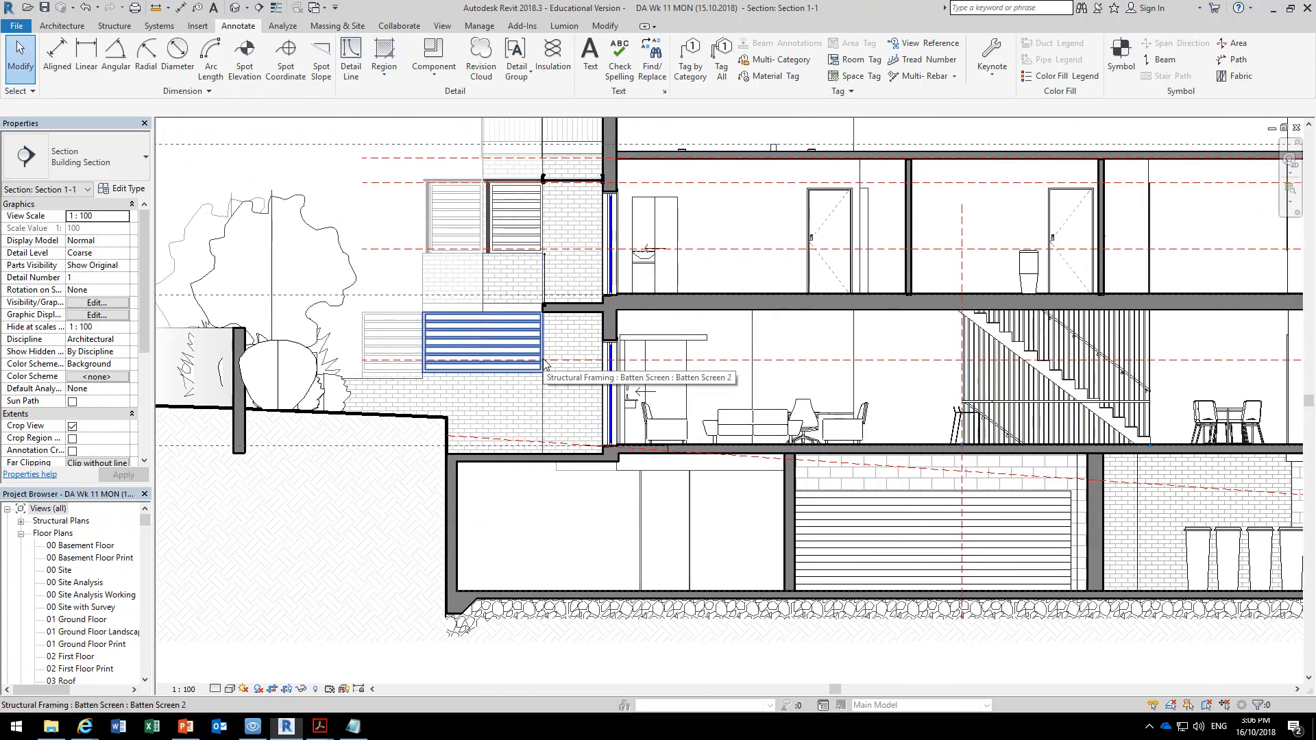
Examine up close how the brick courses meet the wall tops beneath and beside the batten screen.
scroll(545, 363, "up", 5)
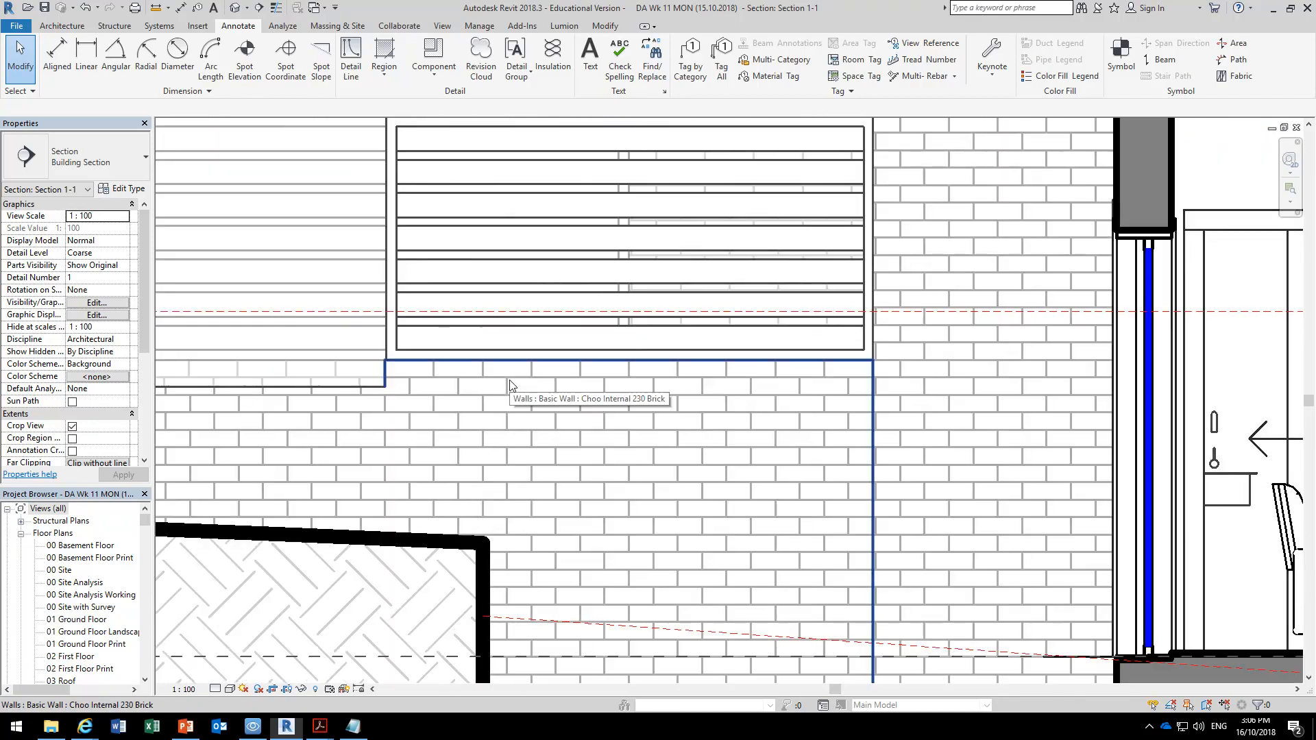
scroll(911, 360, "up", 3)
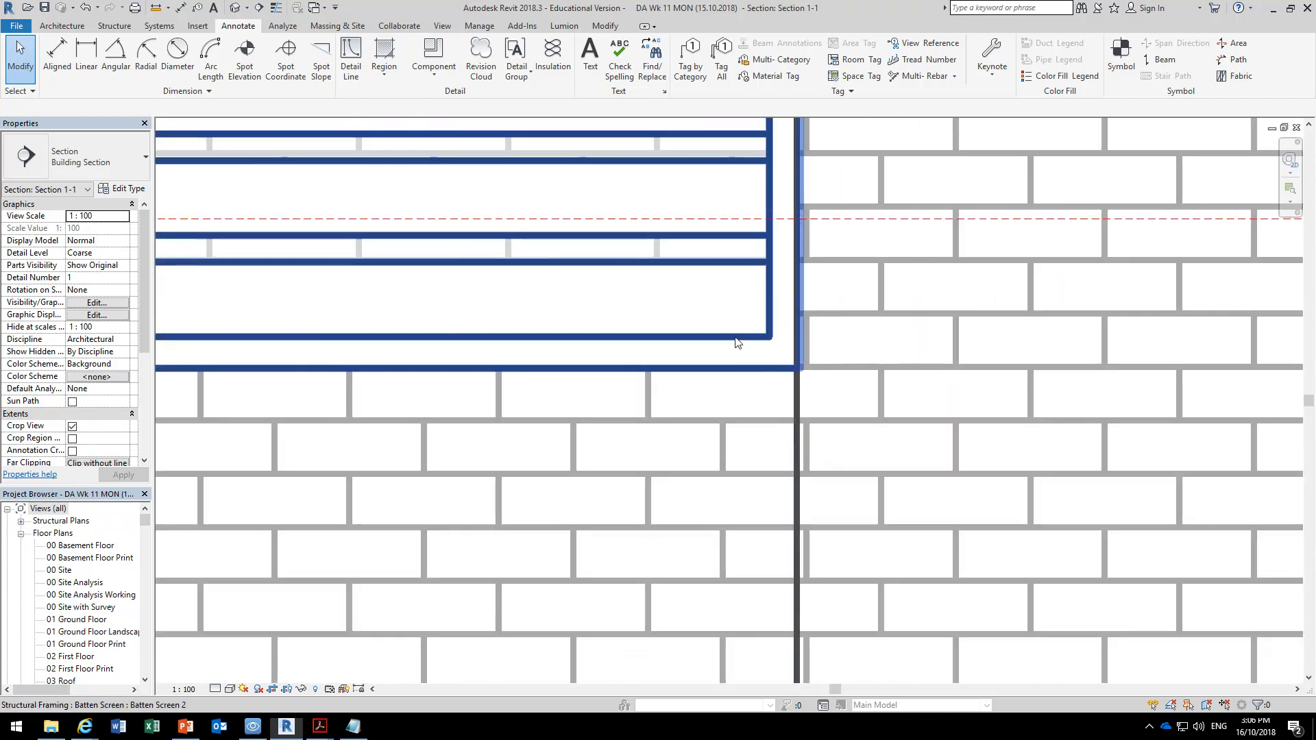
scroll(757, 342, "up", 1)
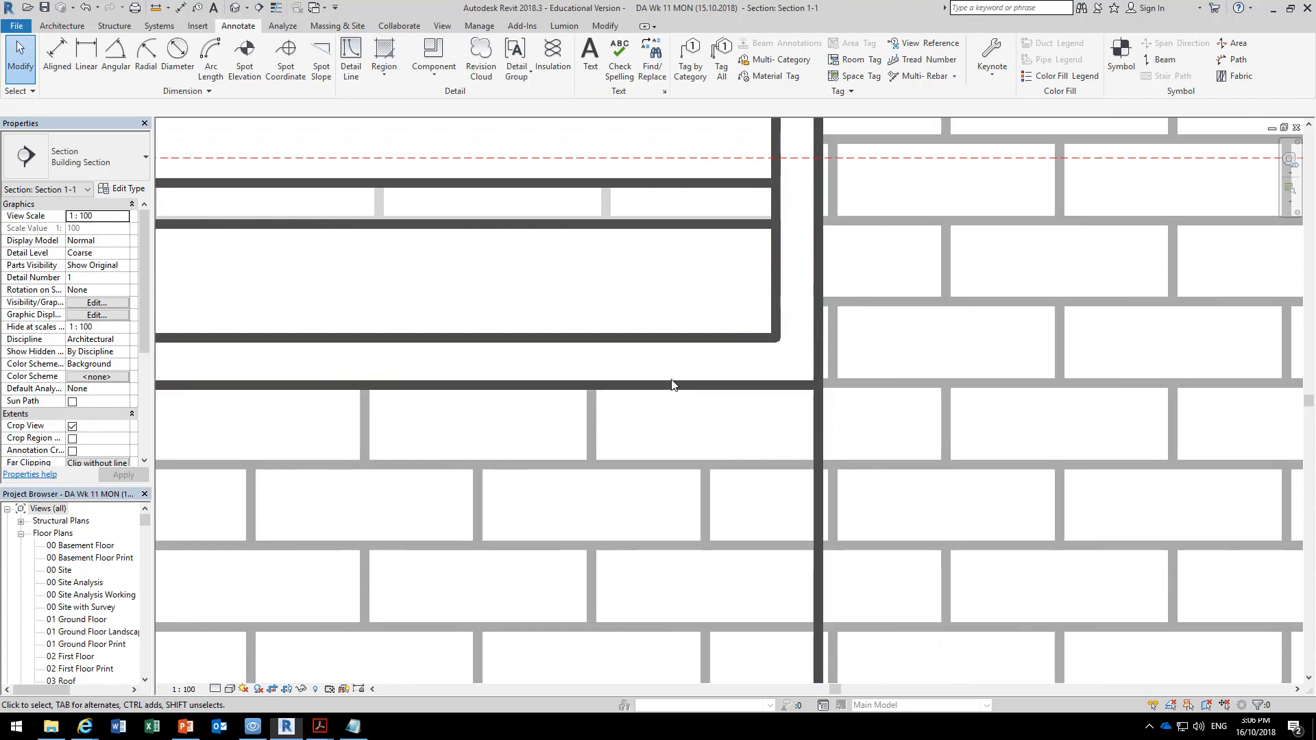
scroll(664, 388, "down", 2)
scroll(663, 389, "up", 2)
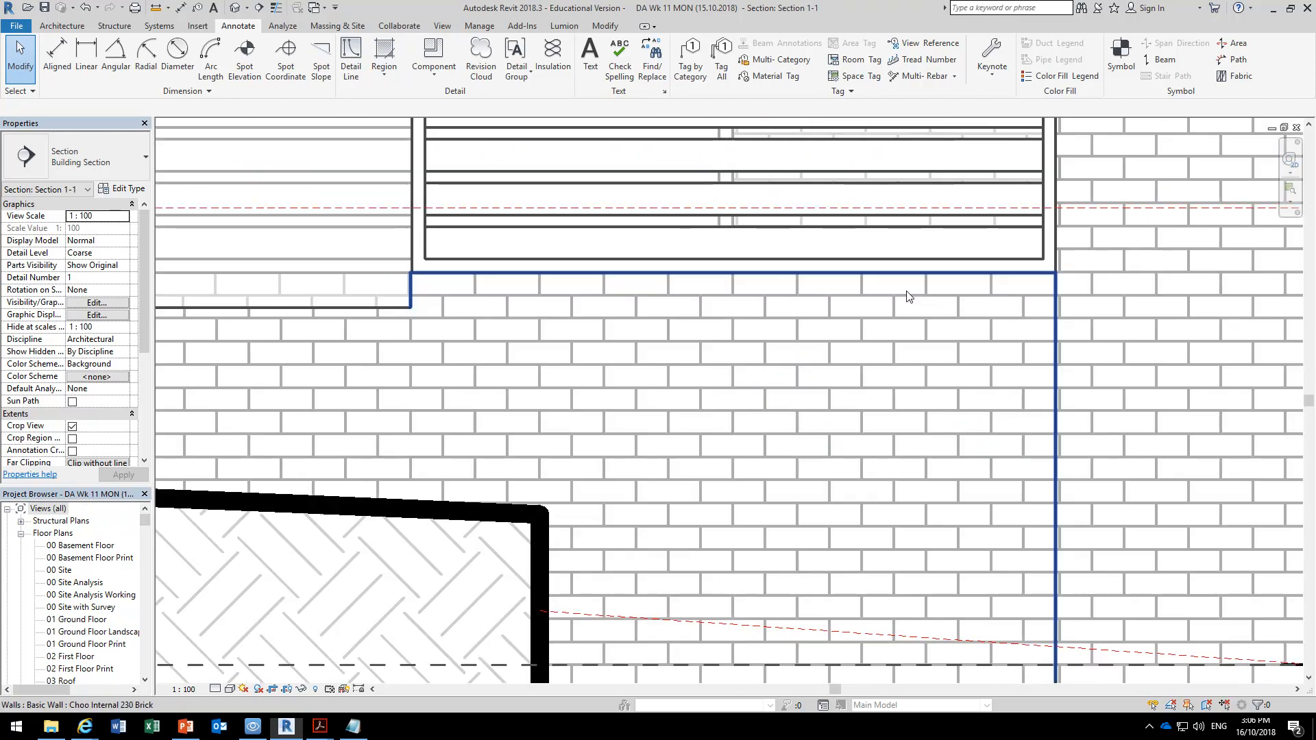
scroll(404, 322, "down", 1)
middle_click_drag(294, 350, 675, 309)
scroll(682, 306, "up", 2)
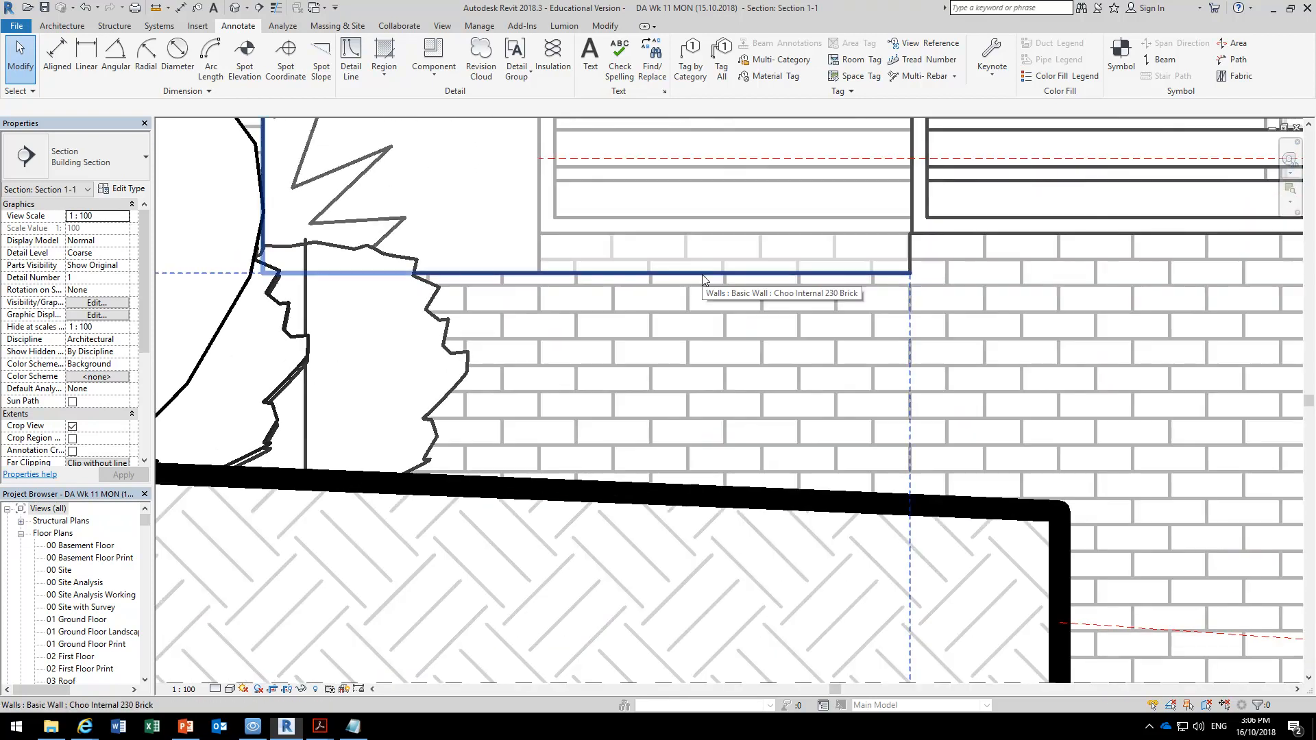
Try to align the top profile edge of the low 230 brick wall behind the shrubs with a brick course line.
left_click(599, 274)
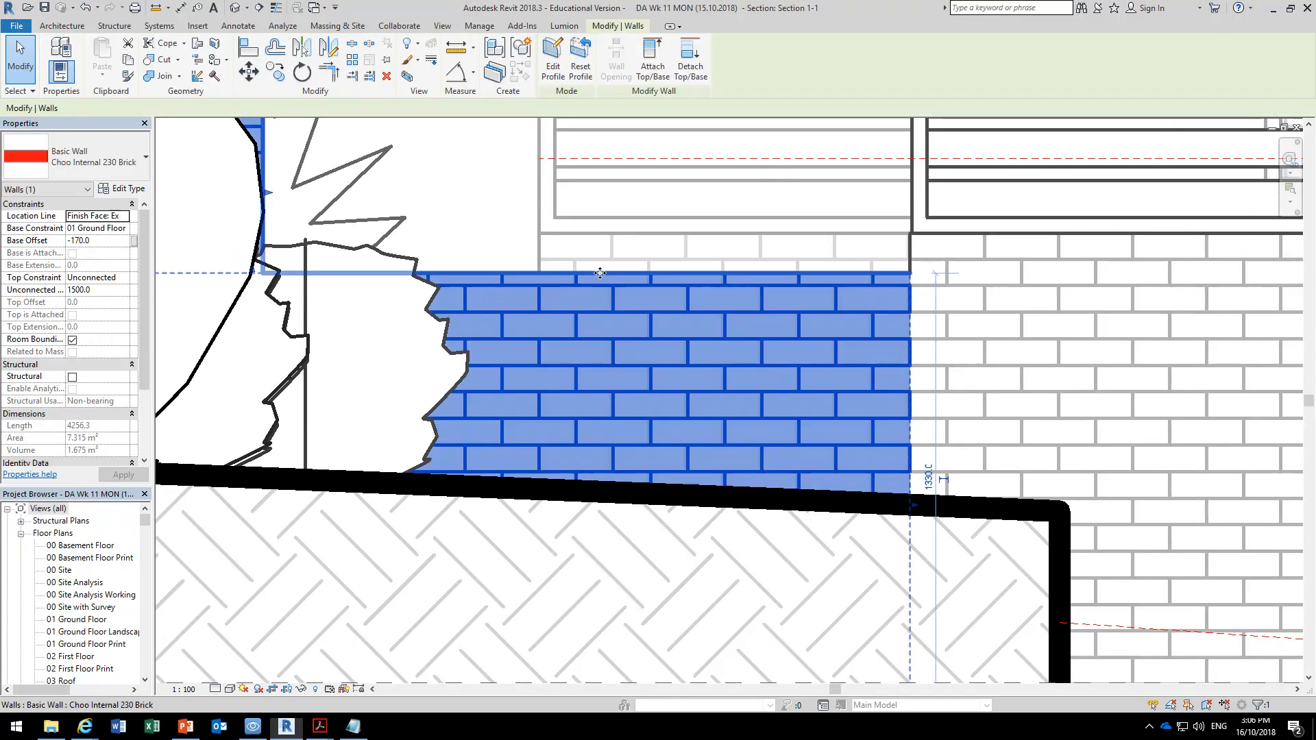
left_click(553, 62)
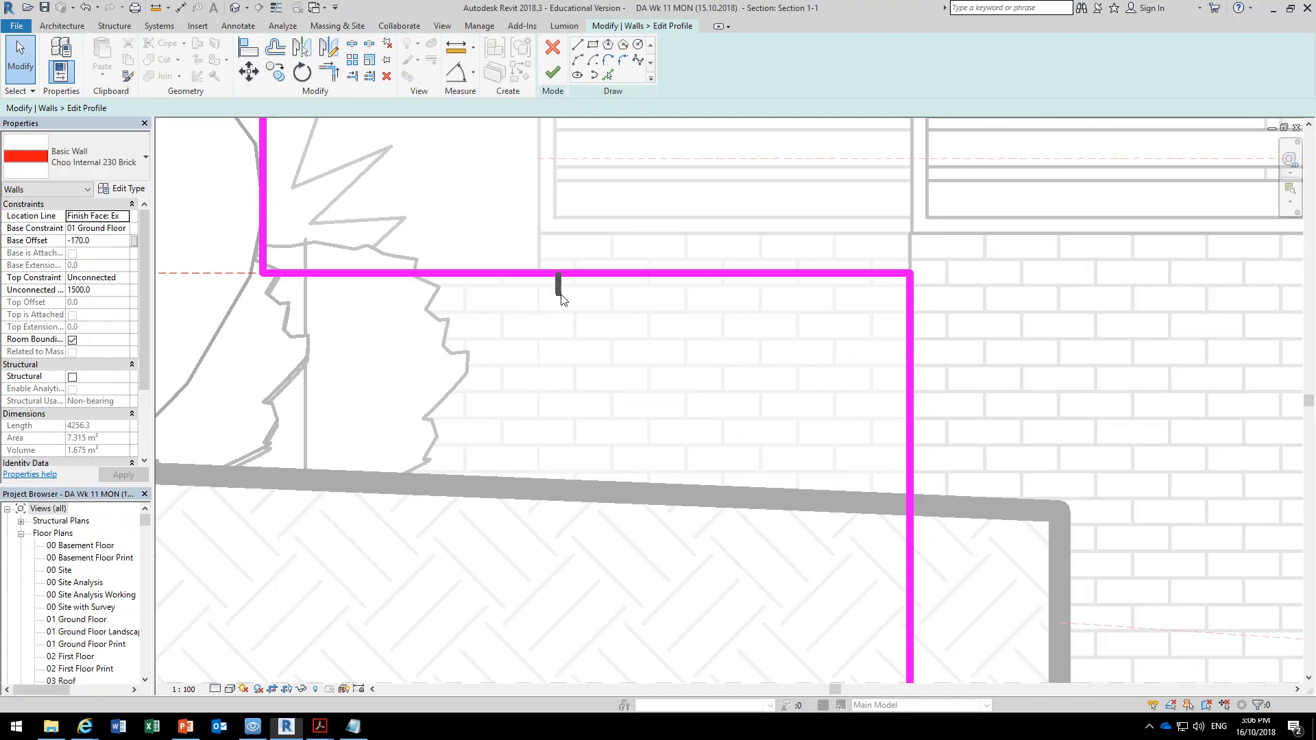
left_click(248, 46)
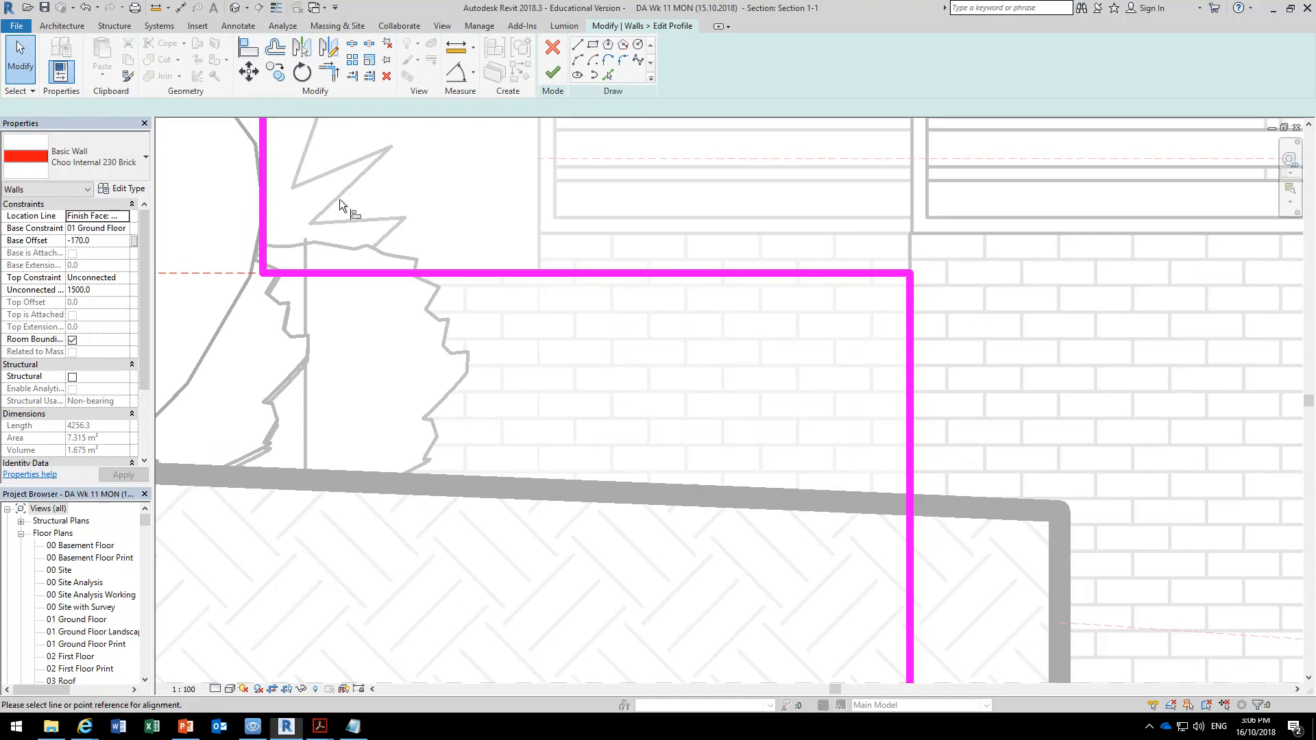
left_click(480, 286)
left_click(485, 273)
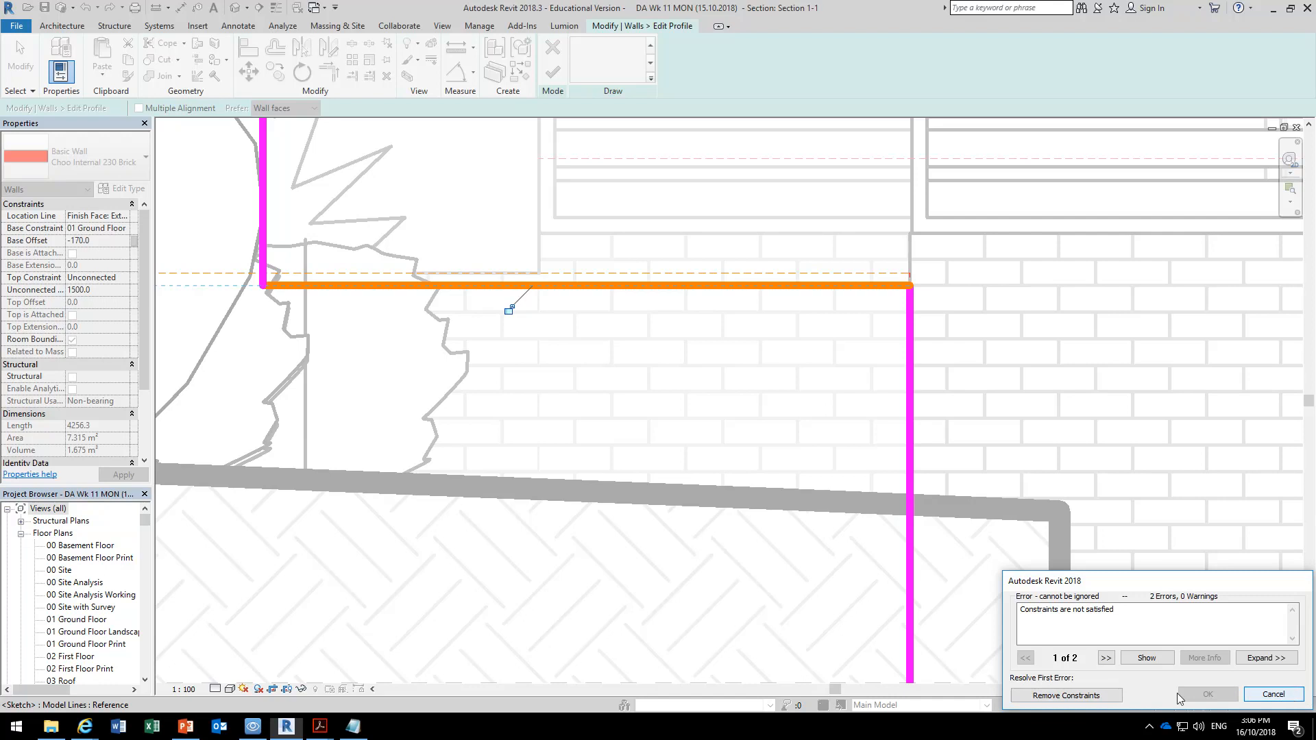
left_click(1273, 695)
scroll(640, 464, "down", 3)
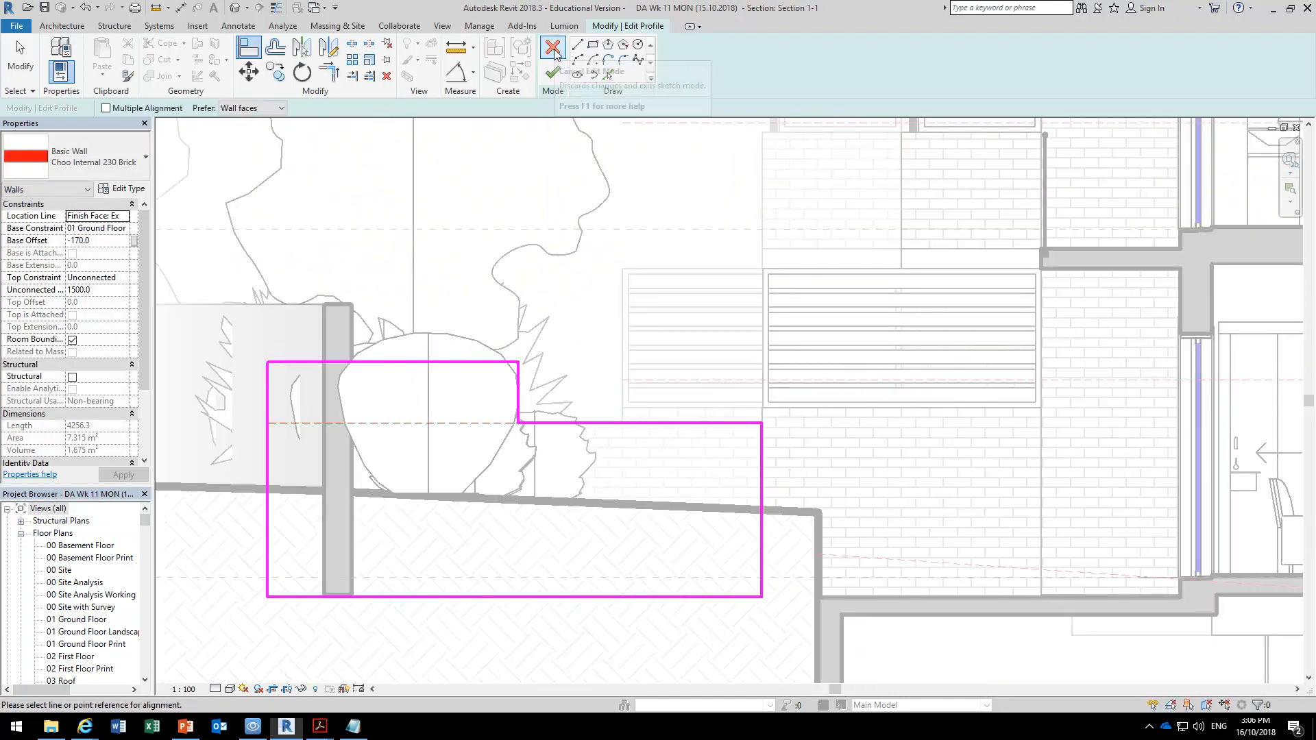
left_click(552, 72)
Deselect the low brick wall and examine its top course and the brickwork beside the ground floor window.
scroll(618, 492, "up", 4)
scroll(503, 197, "down", 3)
mouse_move(516, 202)
middle_mouse_down()
mouse_move(516, 282)
mouse_move(542, 322)
middle_mouse_up()
scroll(524, 299, "down", 2)
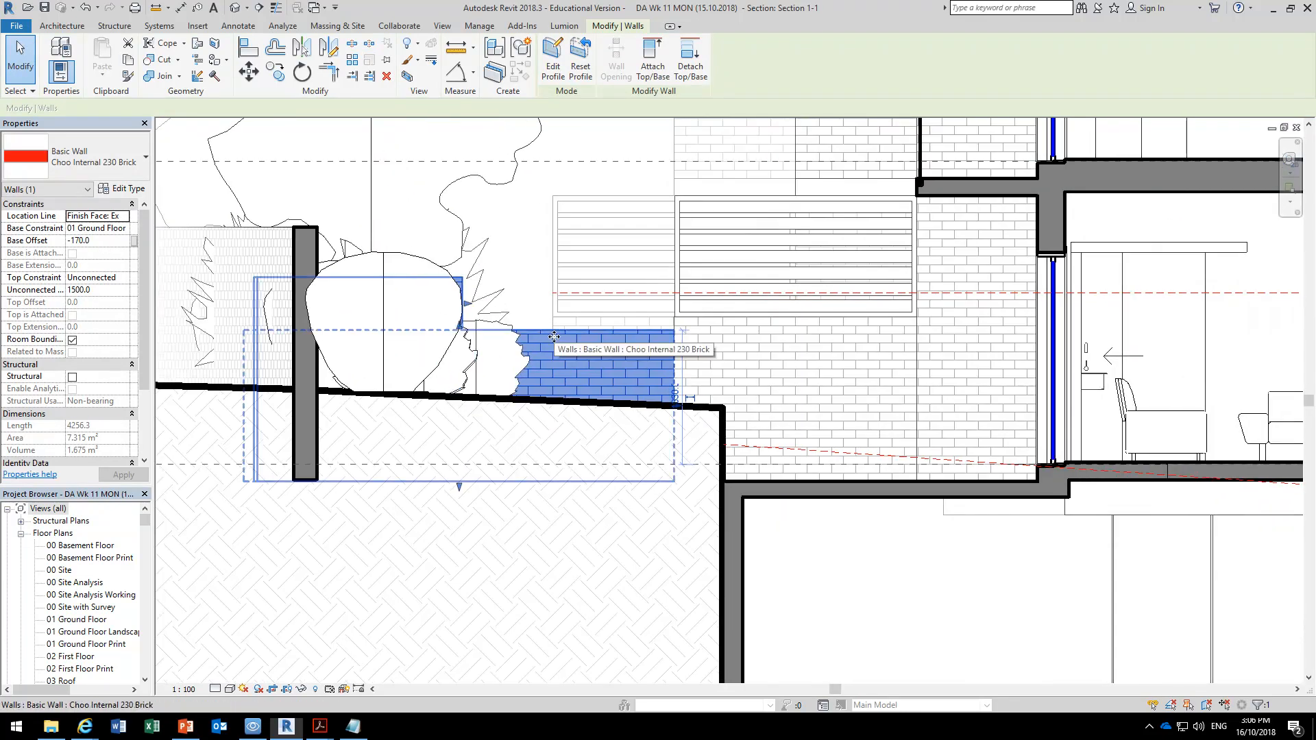
left_click(522, 276)
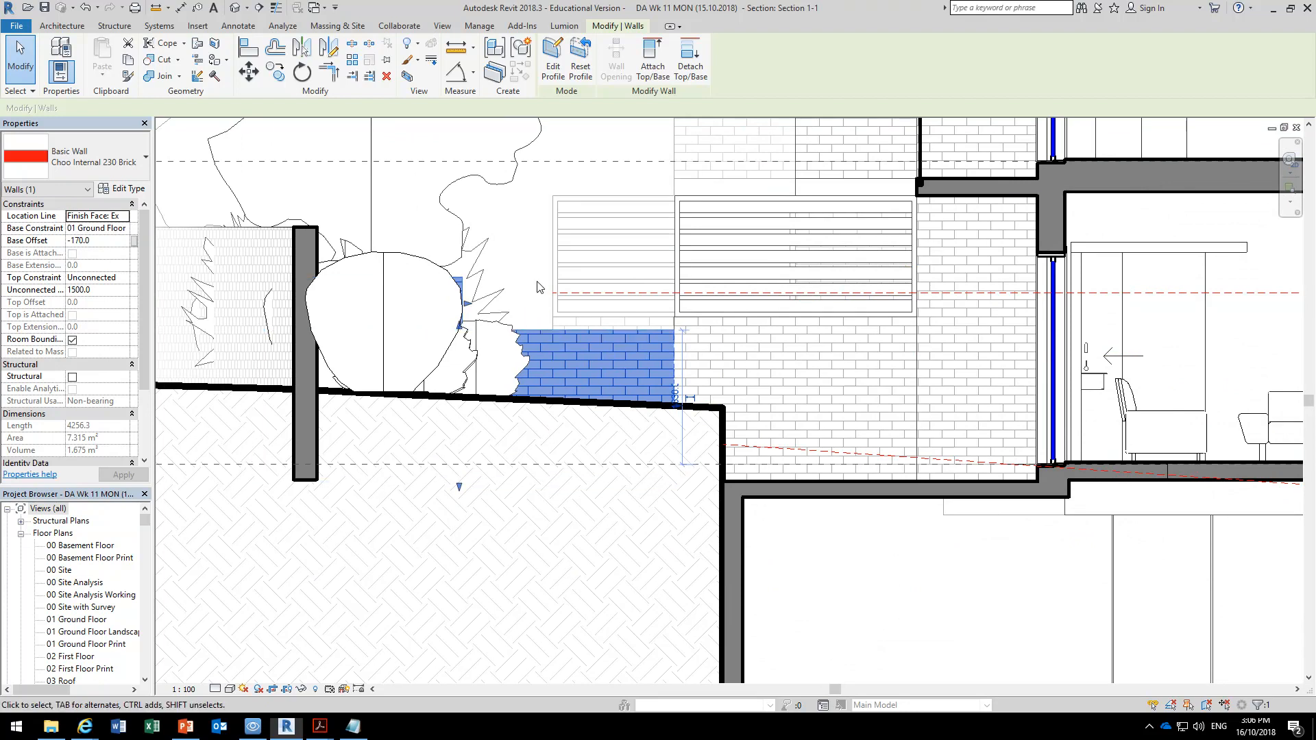
scroll(548, 383, "up", 5)
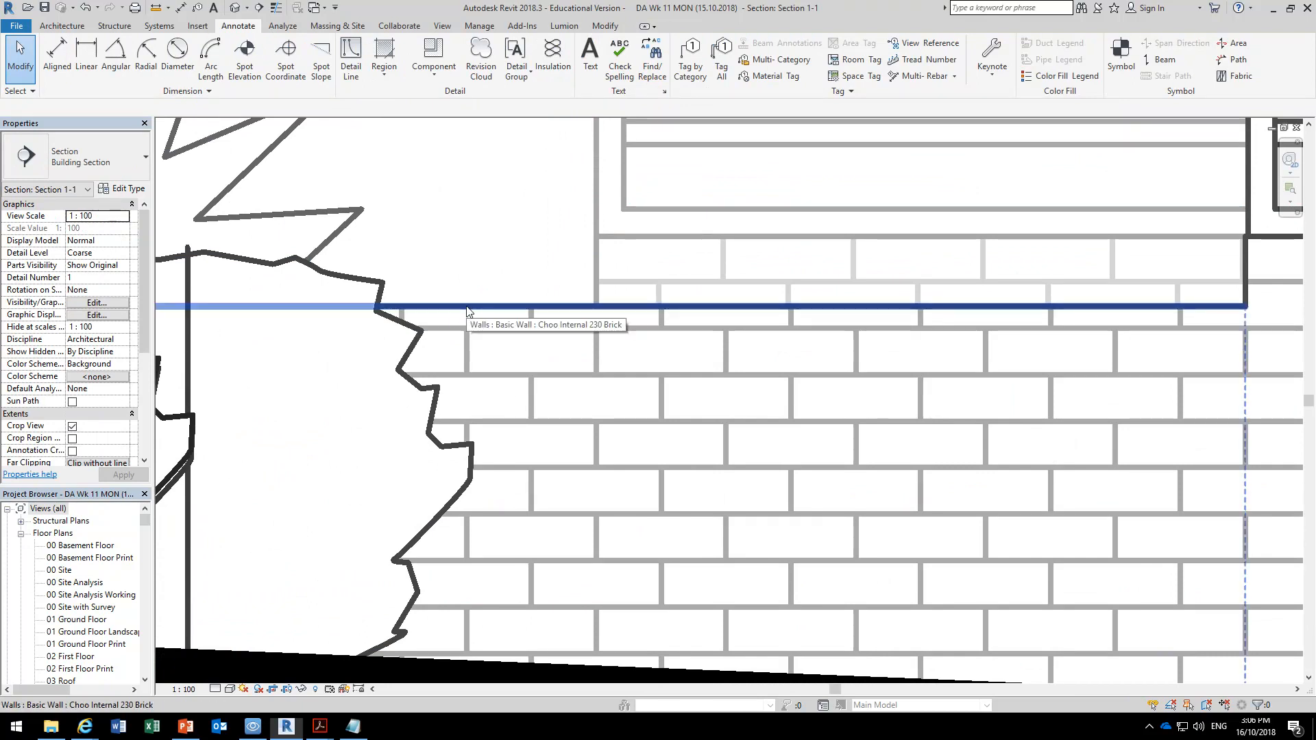
scroll(499, 274, "down", 3)
middle_click_drag(906, 237, 375, 316)
scroll(552, 364, "down", 2)
scroll(736, 216, "up", 5)
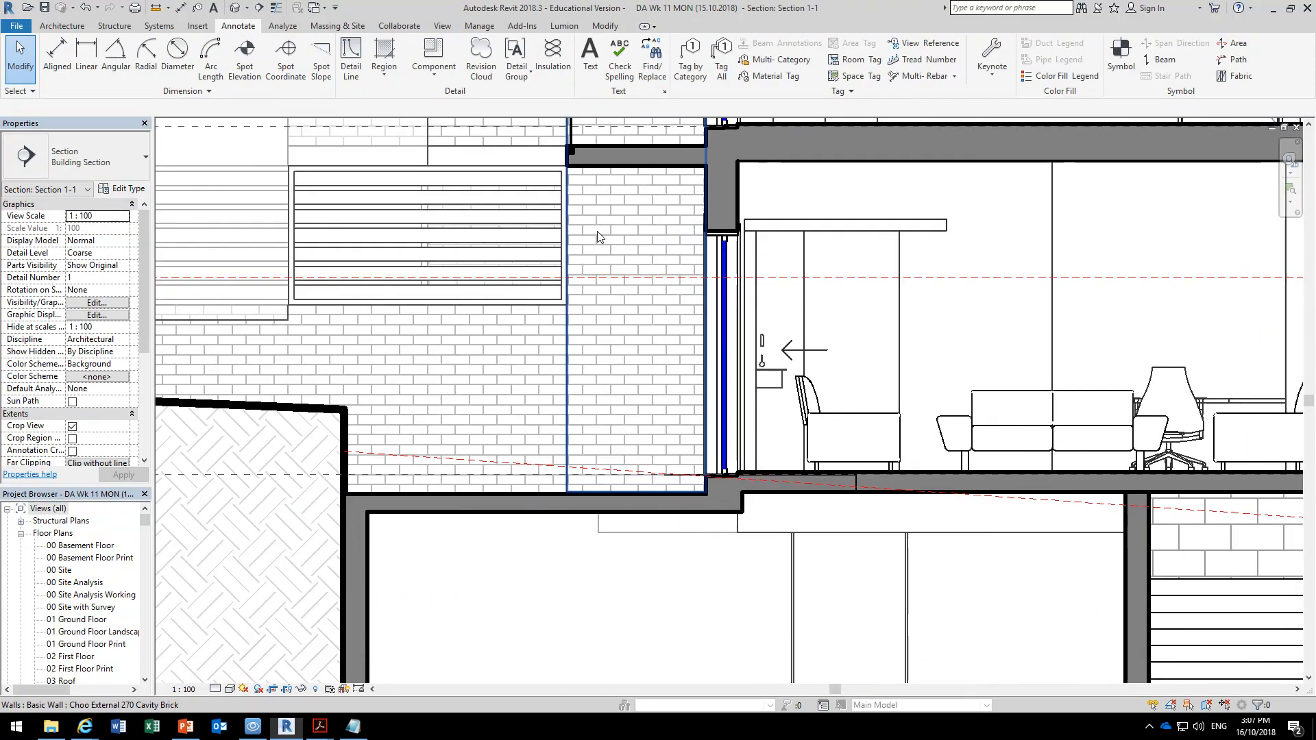
middle_click_drag(899, 281, 765, 232)
scroll(757, 233, "down", 2)
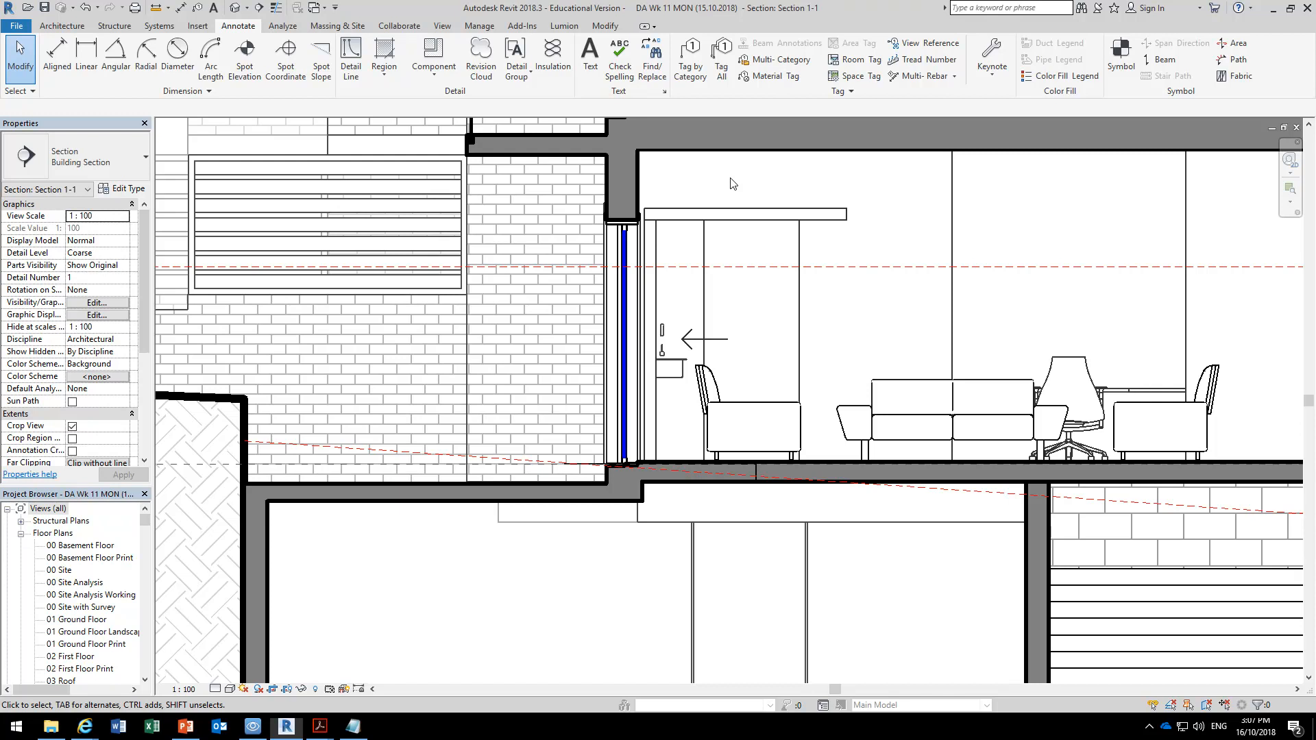
Open the component options for annotating the section.
left_click(436, 78)
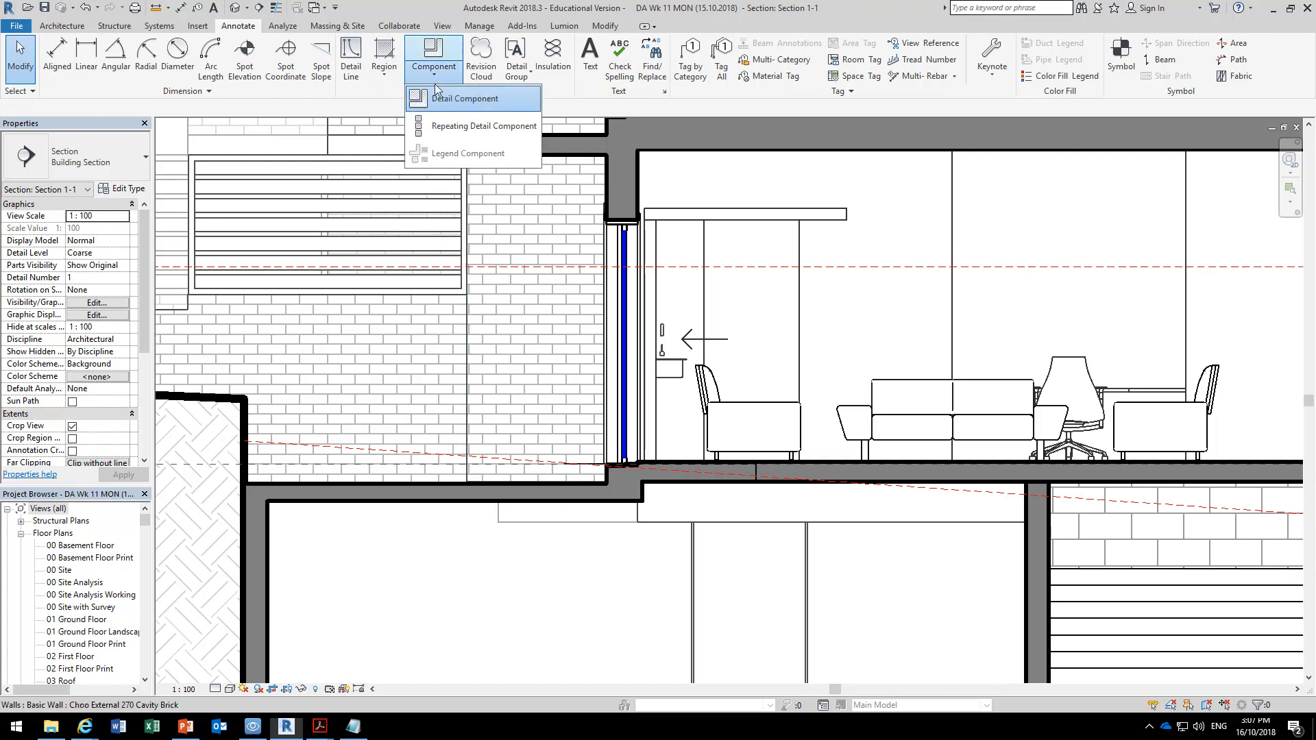